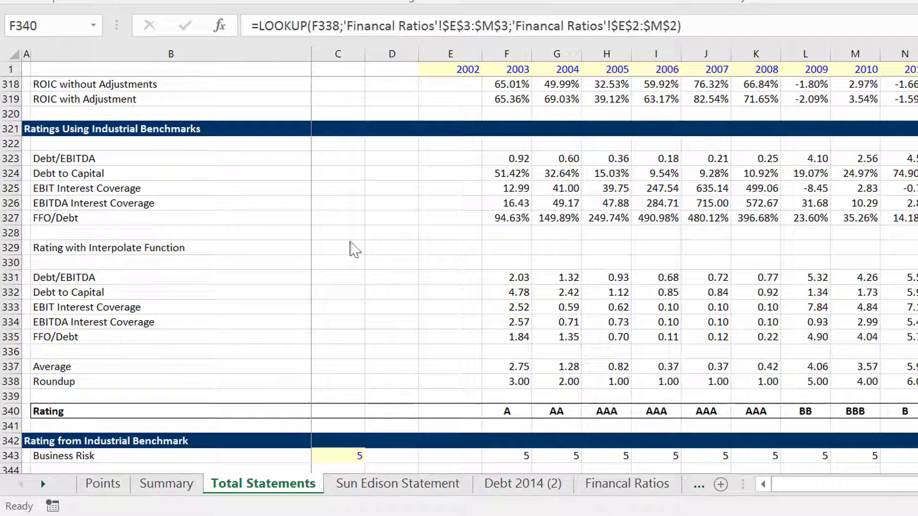
- Go to the Financal Ratios sheet and examine the industrial benchmark table, including its ratio labels and rating scale
{"action": "left_click", "coordinate": [438, 276]}
{"action": "key", "text": "ctrl+Page_Down"}
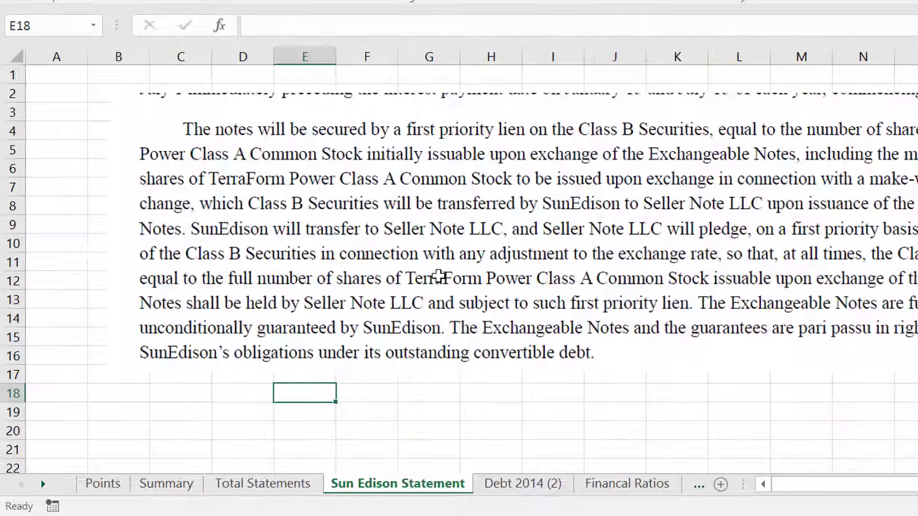
{"action": "key", "text": "ctrl+Page_Up"}
{"action": "key", "text": "ctrl+Page_Up"}
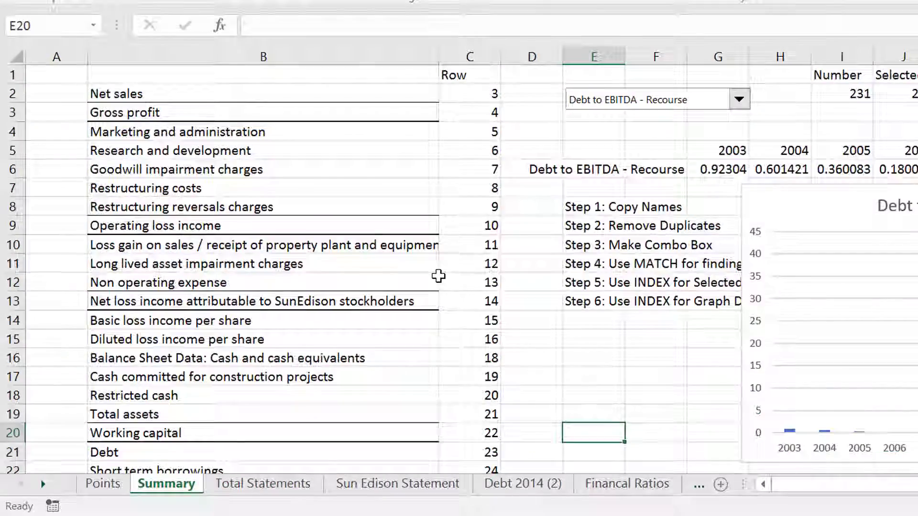
{"action": "key", "text": "ctrl+Page_Down"}
{"action": "key", "text": "ctrl+Page_Down"}
{"action": "key", "text": "ctrl+Page_Down"}
{"action": "key", "text": "ctrl+Page_Down"}
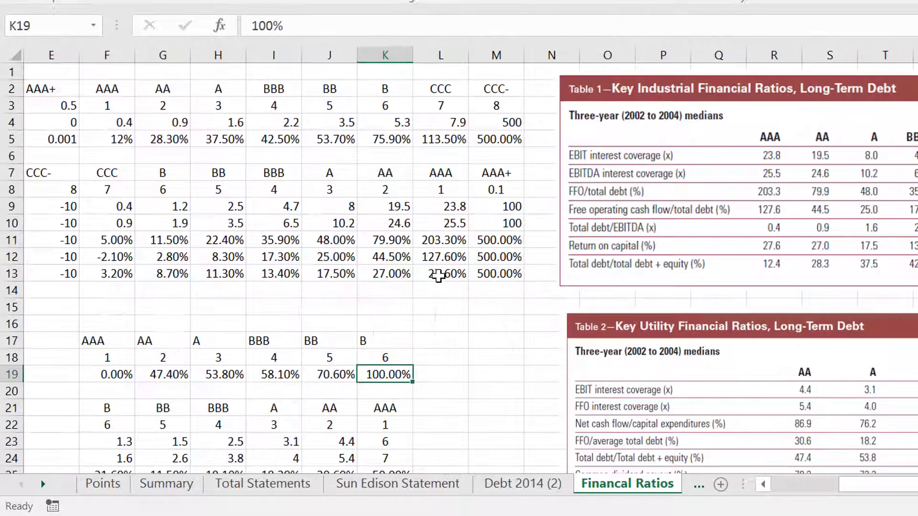
{"action": "left_click", "coordinate": [190, 149]}
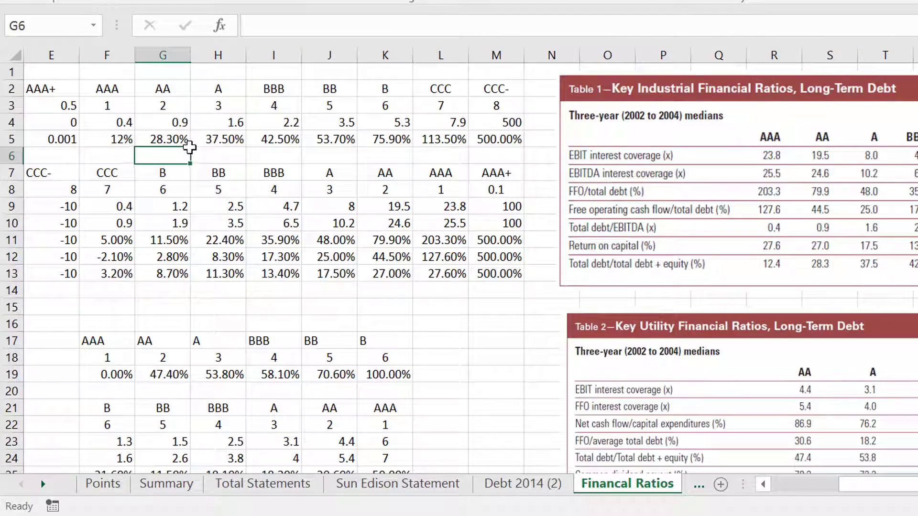
{"action": "key", "text": "Home"}
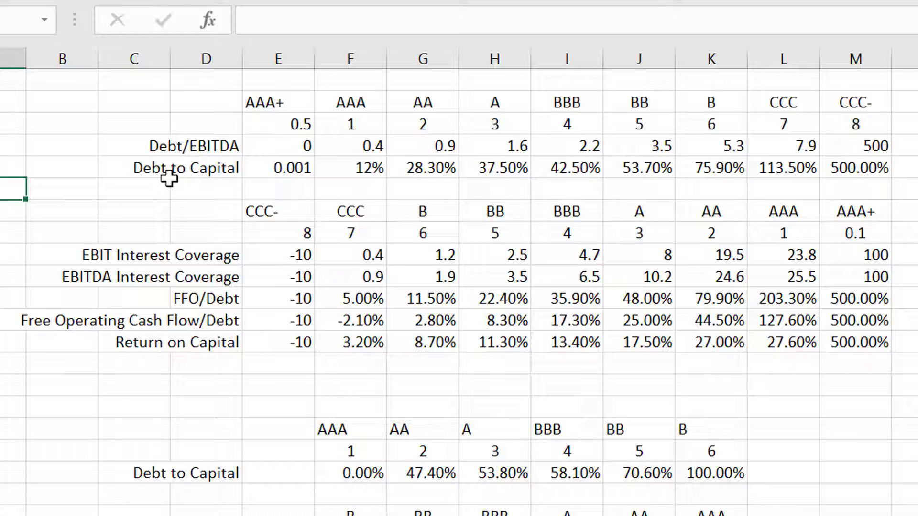
- Return to the Total Statements sheet and examine the LOOKUP formulas in the Rating row from 2003 to 2008
{"action": "key", "text": "ctrl+Page_Down"}
{"action": "key", "text": "ctrl+Page_Down"}
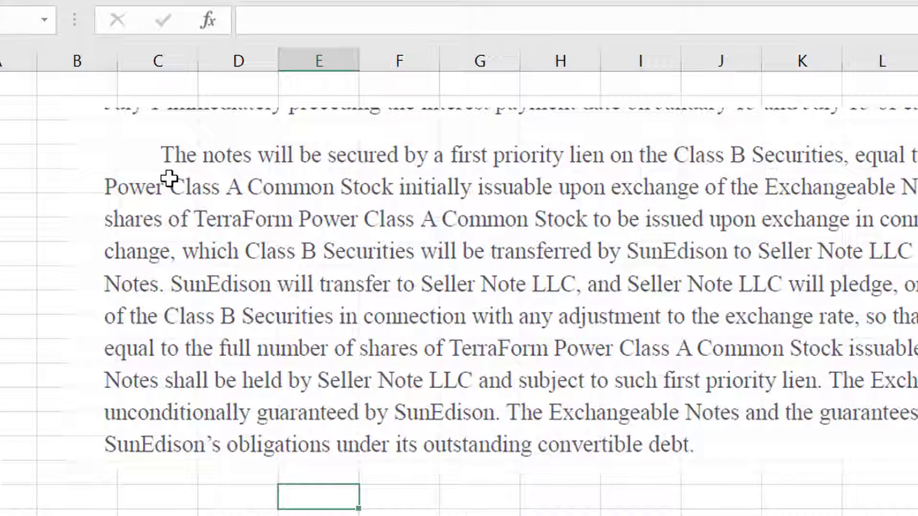
{"action": "key", "text": "ctrl+Page_Down"}
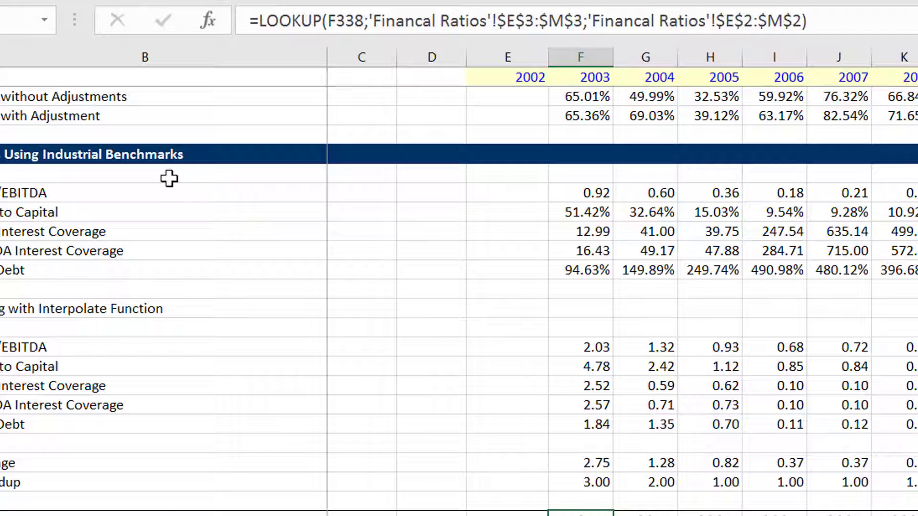
{"action": "key", "text": "Right"}
{"action": "key", "text": "Right"}
{"action": "key", "text": "Right"}
{"action": "key", "text": "Right"}
{"action": "key", "text": "Right"}
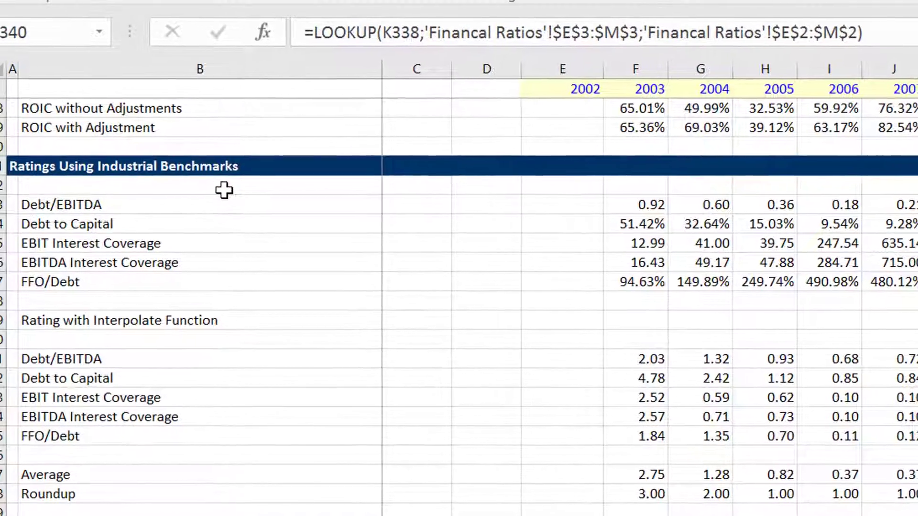
{"action": "key", "text": "Left"}
{"action": "key", "text": "Left"}
{"action": "key", "text": "Left"}
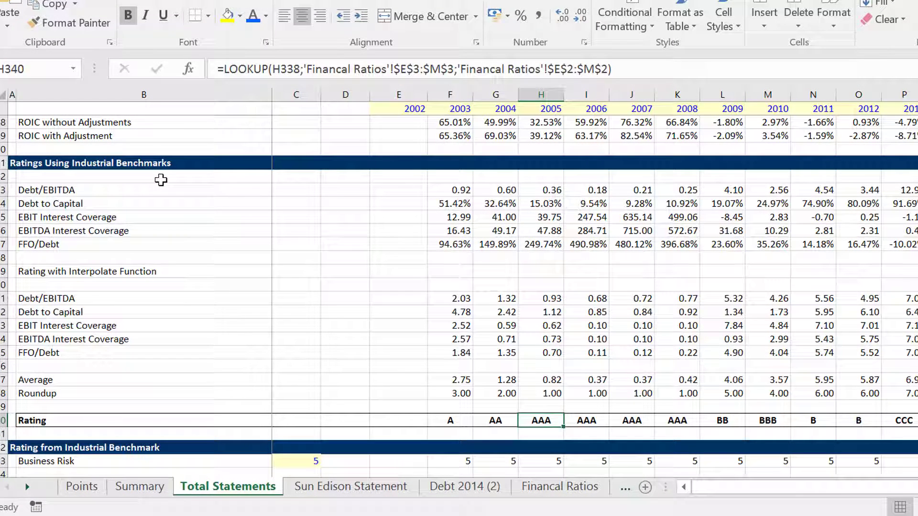
{"action": "key", "text": "Left"}
{"action": "key", "text": "Left"}
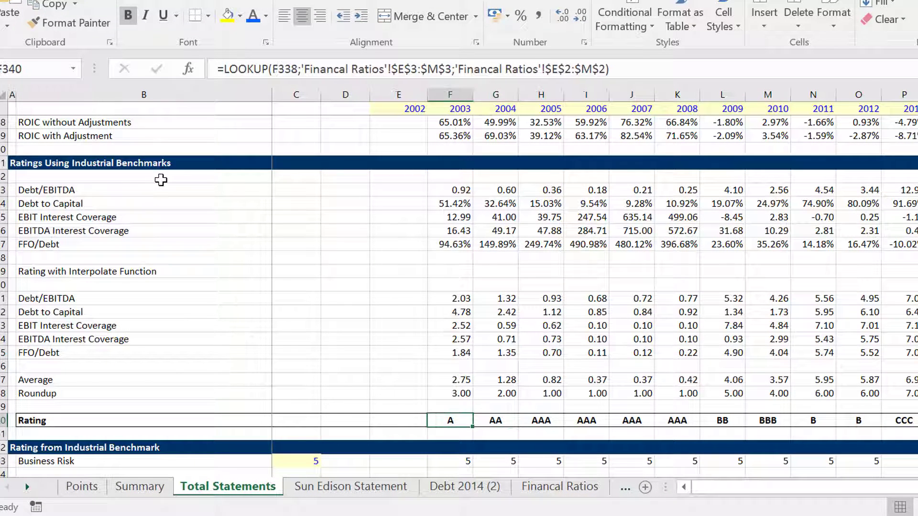
- Inspect the 2003 formulas upward from the Rating row through the interpolated ratio ratings
{"action": "key", "text": "Up"}
{"action": "key", "text": "Up"}
{"action": "key", "text": "Up"}
{"action": "key", "text": "Up"}
{"action": "key", "text": "Up"}
{"action": "key", "text": "Up"}
{"action": "key", "text": "Up"}
{"action": "key", "text": "Up"}
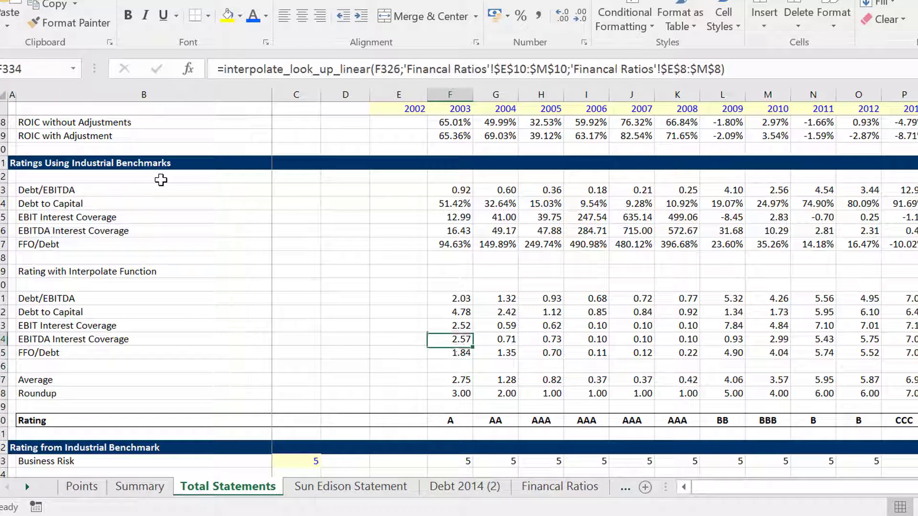
{"action": "key", "text": "Up"}
- Inspect the interpolated Debt/EBITDA rating formulas across the years, ending back at 2003 in F331
{"action": "key", "text": "Right"}
{"action": "key", "text": "Right"}
{"action": "key", "text": "Right"}
{"action": "key", "text": "Right"}
{"action": "key", "text": "Right"}
{"action": "key", "text": "Right"}
{"action": "key", "text": "Right"}
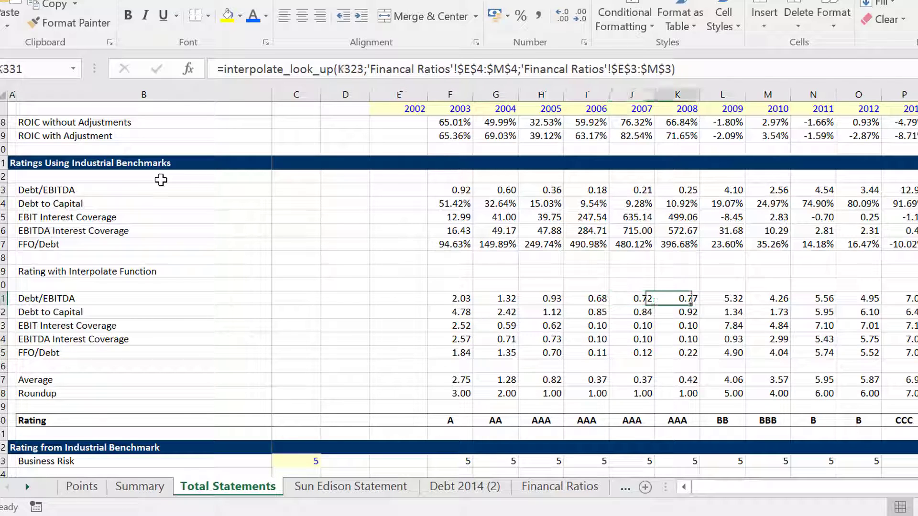
{"action": "key", "text": "Left"}
{"action": "key", "text": "Left"}
{"action": "key", "text": "Left"}
{"action": "key", "text": "Left"}
{"action": "key", "text": "Left"}
{"action": "key", "text": "Left"}
{"action": "key", "text": "Left"}
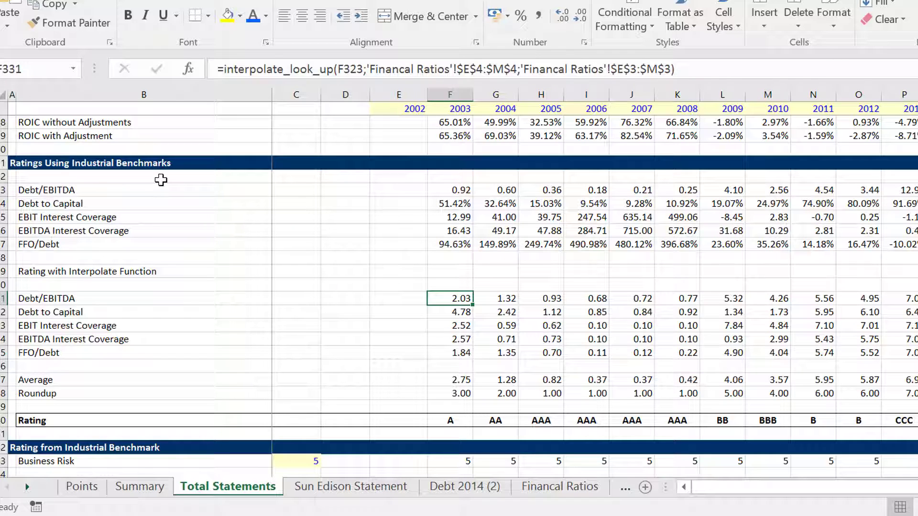
- Compare the 2003 interpolation formulas for Debt to Capital and EBIT Interest Coverage in F332 and F333
{"action": "key", "text": "Down"}
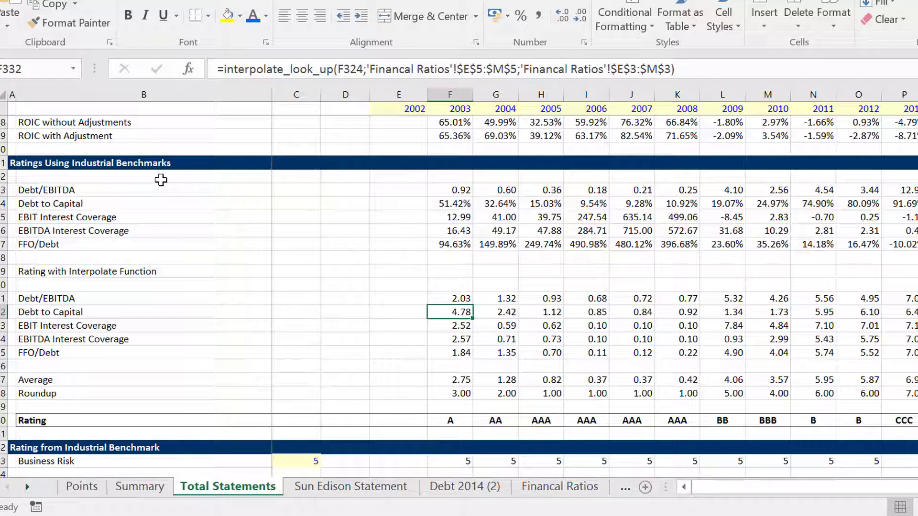
{"action": "key", "text": "Down"}
{"action": "key", "text": "Down"}
{"action": "key", "text": "Down"}
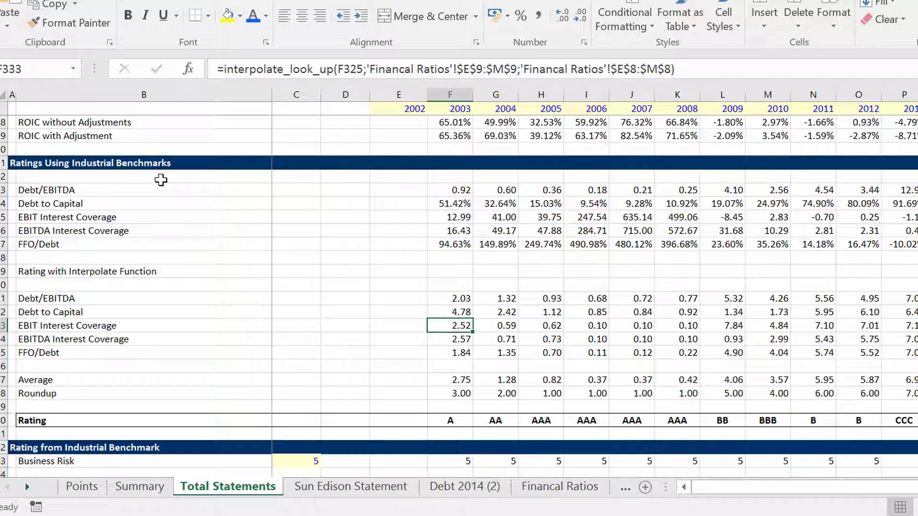
{"action": "key", "text": "Up"}
{"action": "key", "text": "Up"}
{"action": "key", "text": "Up"}
{"action": "key", "text": "Up"}
{"action": "key", "text": "Down"}
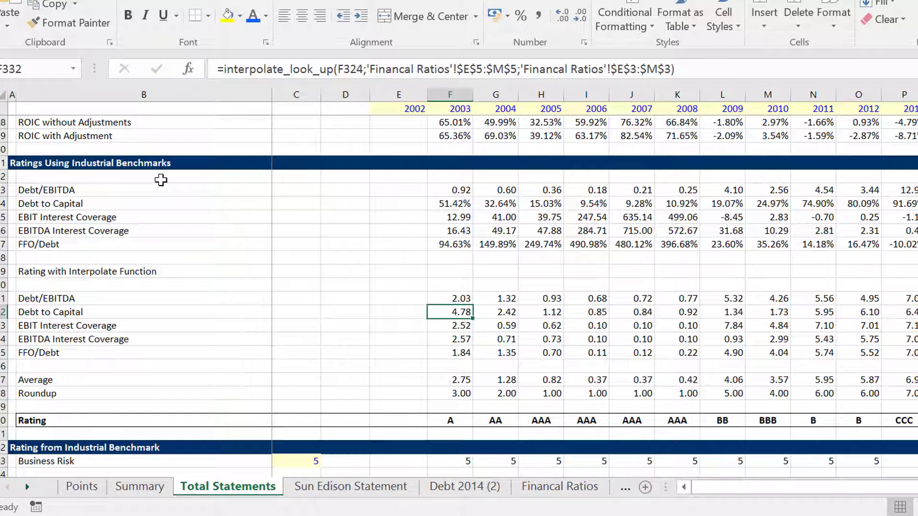
- Examine the 2003 source ratios in F323:F327 and the cells they reference
{"action": "key", "text": "Up"}
{"action": "key", "text": "Up"}
{"action": "key", "text": "Up"}
{"action": "key", "text": "Up"}
{"action": "key", "text": "Up"}
{"action": "key", "text": "Up"}
{"action": "key", "text": "Up"}
{"action": "key", "text": "Up"}
{"action": "key", "text": "Up"}
{"action": "key", "text": "Up"}
{"action": "key", "text": "Up"}
{"action": "key", "text": "Down"}
{"action": "key", "text": "Down"}
{"action": "key", "text": "Down"}
{"action": "key", "text": "Down"}
{"action": "key", "text": "Down"}
{"action": "key", "text": "Down"}
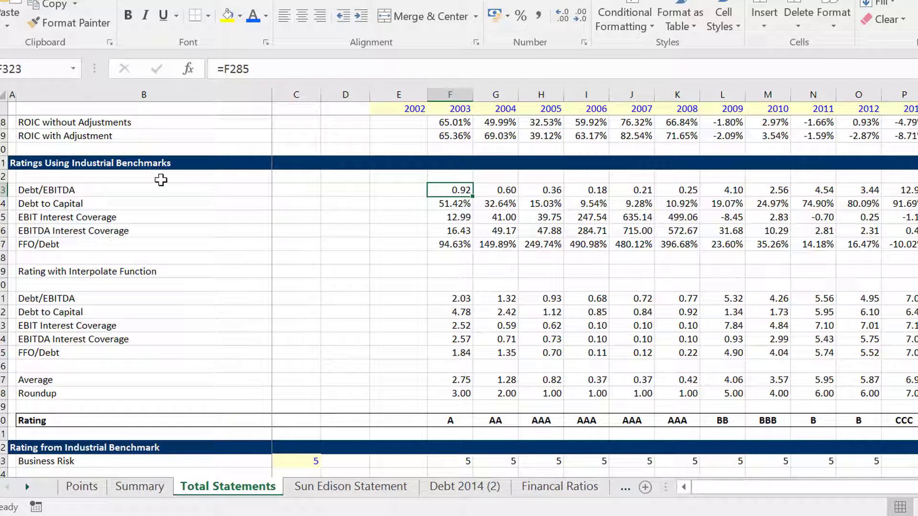
{"action": "key", "text": "Up"}
{"action": "key", "text": "Up"}
{"action": "key", "text": "Up"}
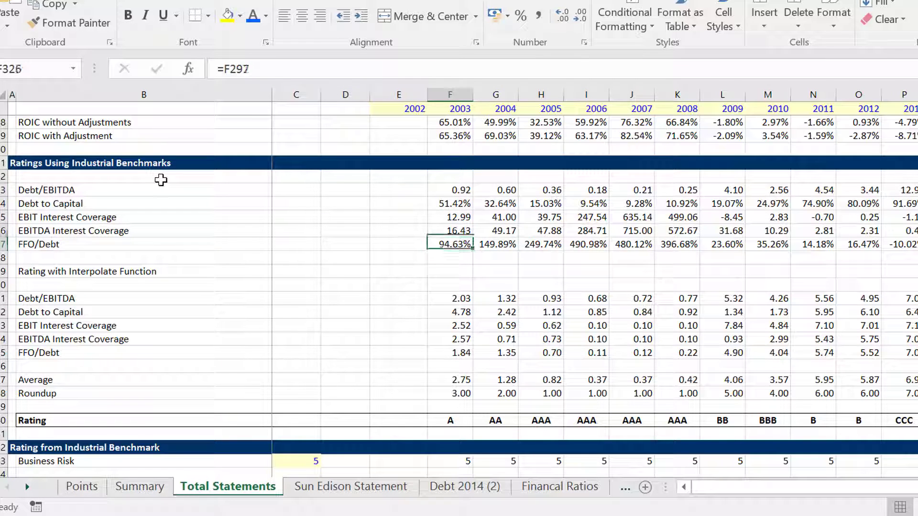
- Review the 2003 interpolation formulas from Debt/EBITDA down to EBITDA Interest Coverage, ending on the Debt/EBITDA formula in F331
{"action": "key", "text": "Down"}
{"action": "key", "text": "Down"}
{"action": "key", "text": "Down"}
{"action": "key", "text": "Down"}
{"action": "key", "text": "Down"}
{"action": "key", "text": "Down"}
{"action": "key", "text": "Down"}
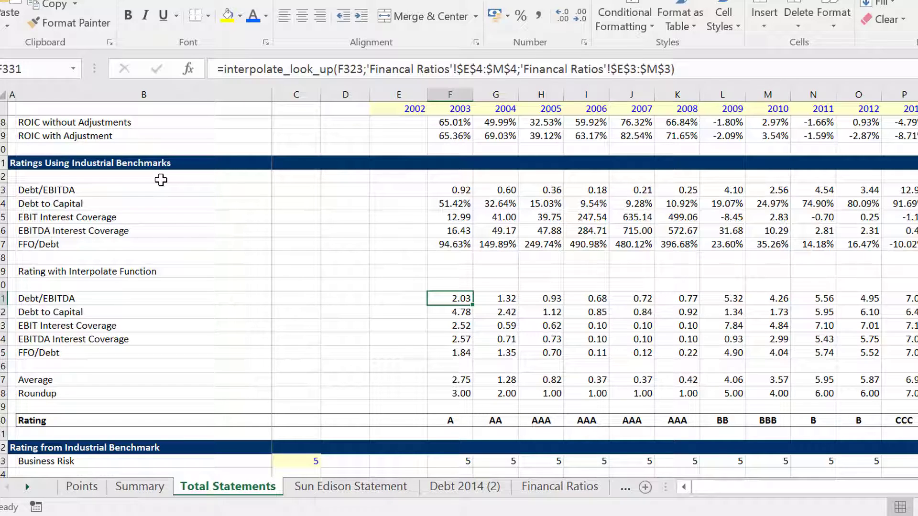
{"action": "key", "text": "Down"}
{"action": "key", "text": "Down"}
{"action": "key", "text": "Down"}
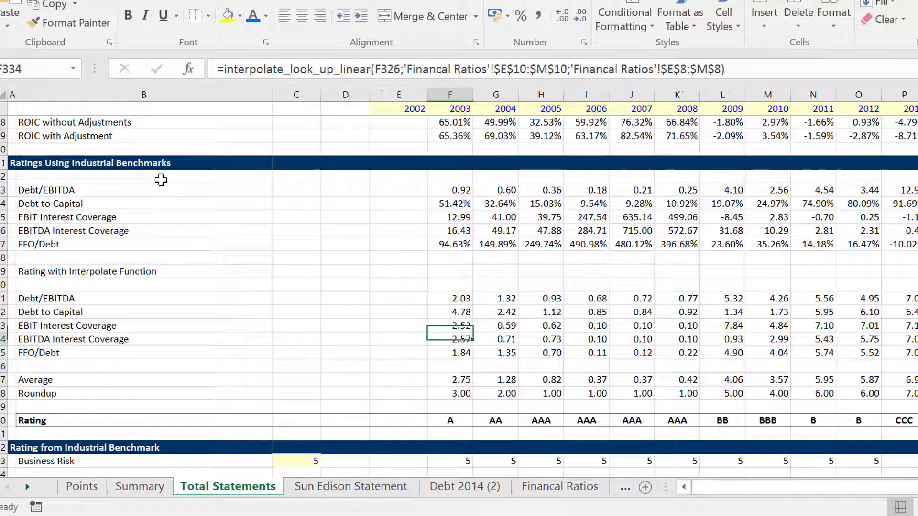
{"action": "key", "text": "Down"}
{"action": "key", "text": "Up"}
{"action": "key", "text": "Up"}
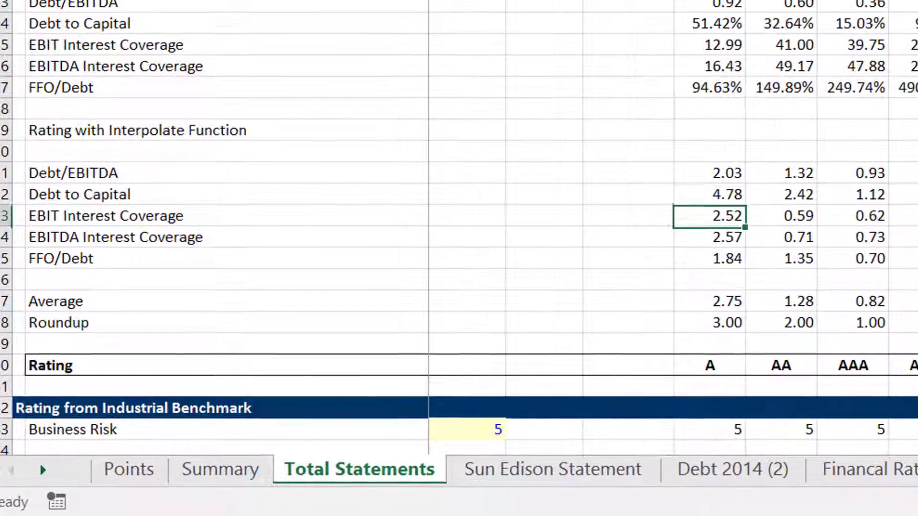
{"action": "key", "text": "Up"}
{"action": "key", "text": "Up"}
{"action": "key", "text": "Up"}
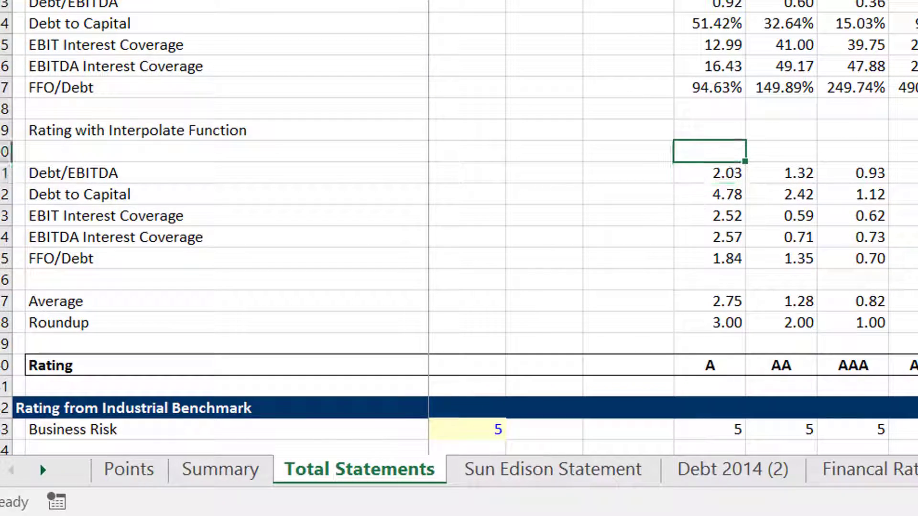
{"action": "key", "text": "Down"}
{"action": "key", "text": "Down"}
{"action": "key", "text": "Up"}
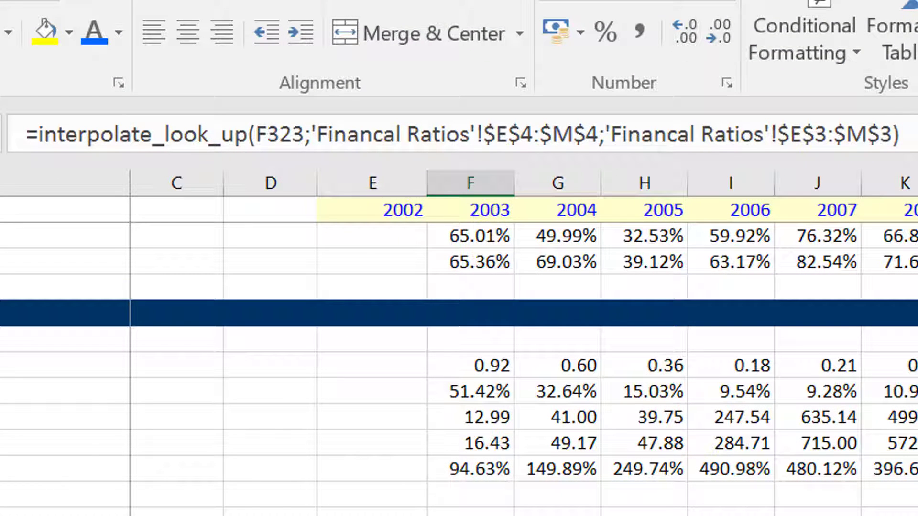
- Review the 2003 FFO/Debt, EBIT Interest Coverage and EBITDA Interest Coverage source ratios above the interpolation section
{"action": "key", "text": "Up"}
{"action": "key", "text": "Up"}
{"action": "key", "text": "Up"}
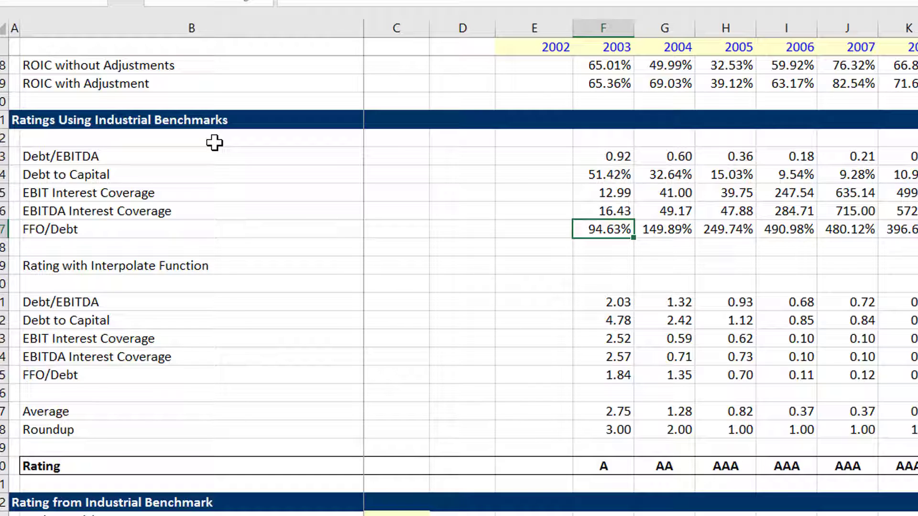
{"action": "key", "text": "Up"}
{"action": "key", "text": "Up"}
{"action": "key", "text": "Up"}
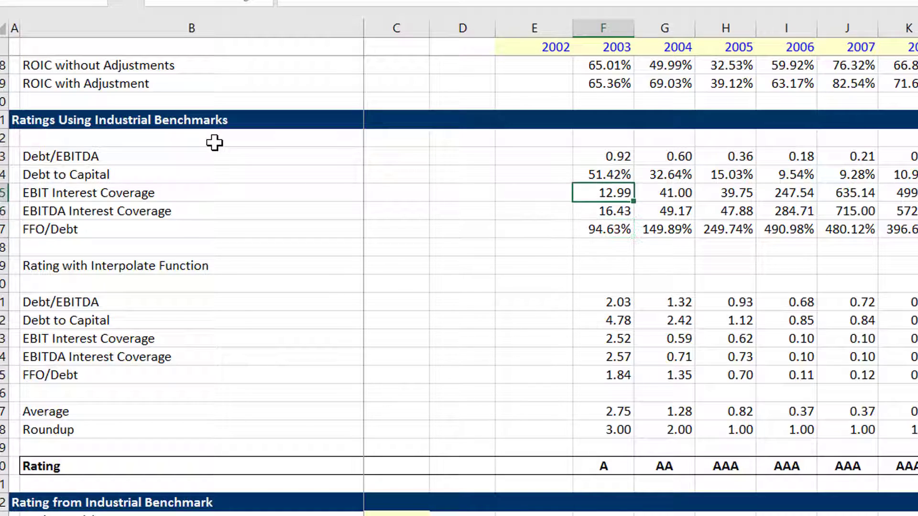
{"action": "key", "text": "Down"}
{"action": "key", "text": "Down"}
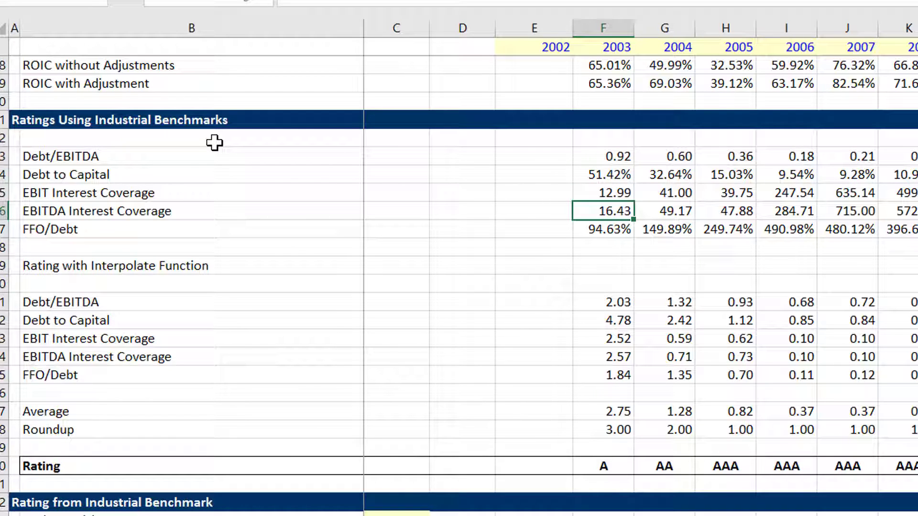
- Examine the 2003 interpolated ratings for Debt/EBITDA, Debt to Capital and the interest coverage ratios
{"action": "key", "text": "Down"}
{"action": "key", "text": "Down"}
{"action": "key", "text": "Down"}
{"action": "key", "text": "Down"}
{"action": "key", "text": "Down"}
{"action": "key", "text": "Down"}
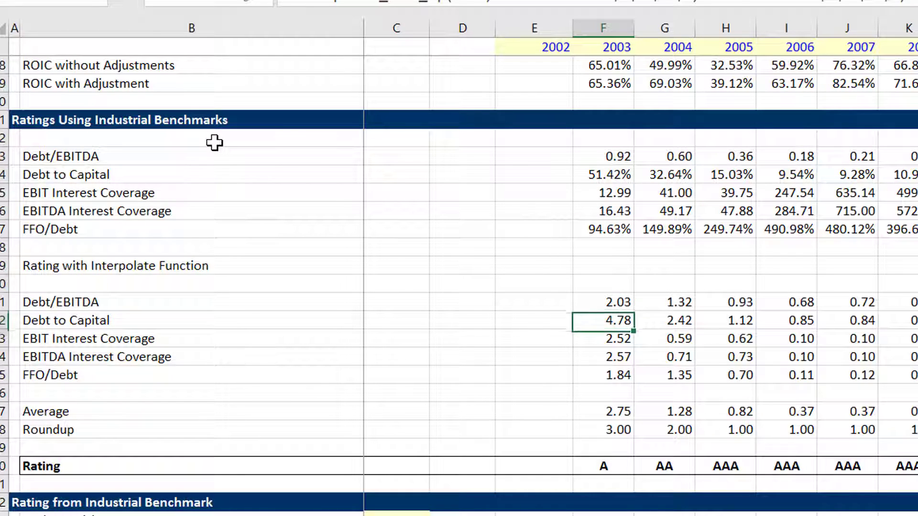
{"action": "key", "text": "Down"}
{"action": "key", "text": "Down"}
{"action": "key", "text": "Up"}
{"action": "key", "text": "Up"}
{"action": "key", "text": "Up"}
{"action": "key", "text": "Down"}
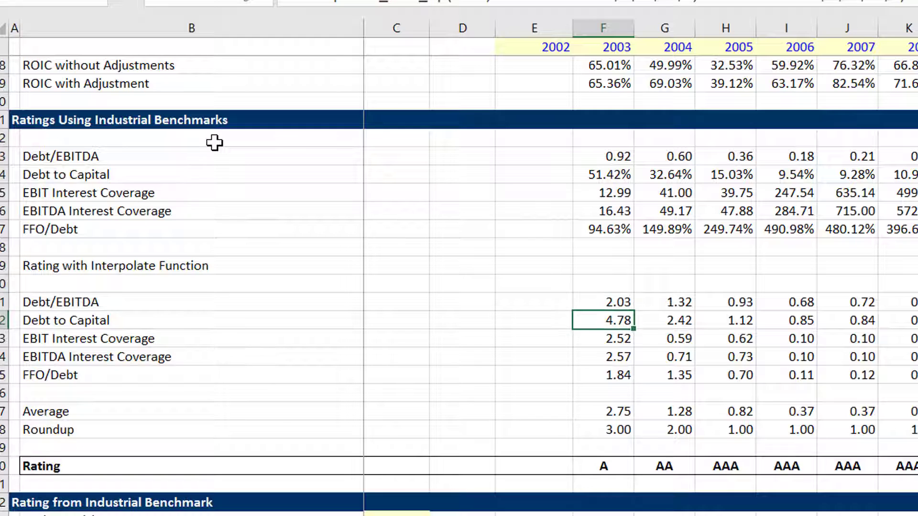
{"action": "key", "text": "Down"}
{"action": "key", "text": "Down"}
{"action": "key", "text": "Down"}
{"action": "key", "text": "Up"}
{"action": "key", "text": "Up"}
{"action": "key", "text": "Up"}
{"action": "key", "text": "Up"}
{"action": "key", "text": "Up"}
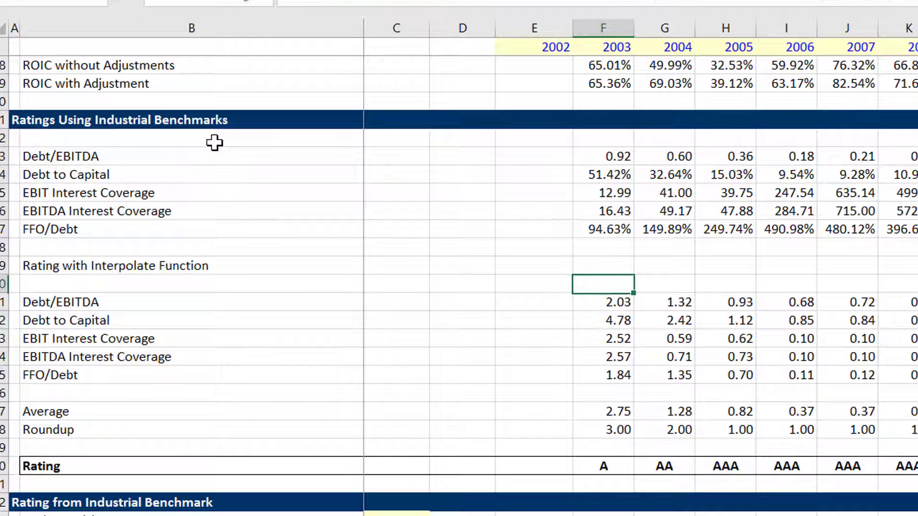
- Go back through the 2003 source ratios up to Debt/EBITDA in F323
{"action": "key", "text": "Up"}
{"action": "key", "text": "Up"}
{"action": "key", "text": "Up"}
{"action": "key", "text": "Up"}
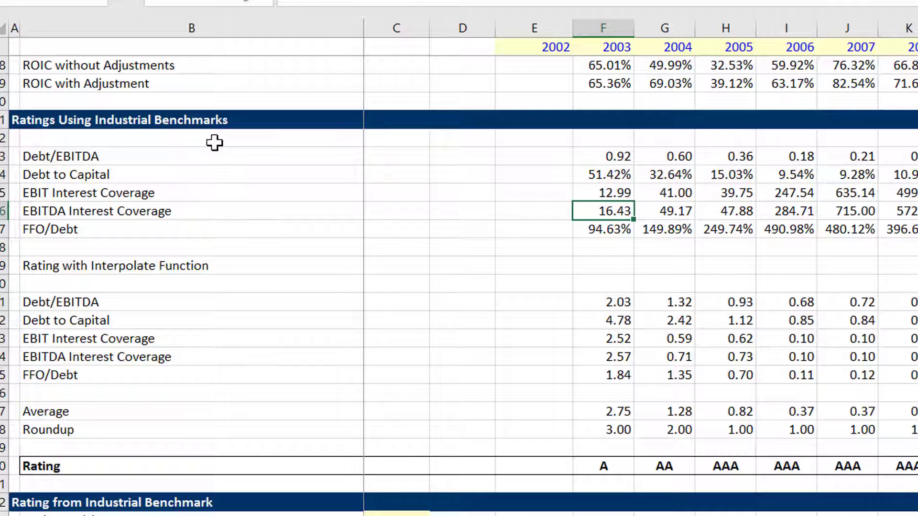
{"action": "key", "text": "Up"}
{"action": "key", "text": "Up"}
{"action": "key", "text": "Up"}
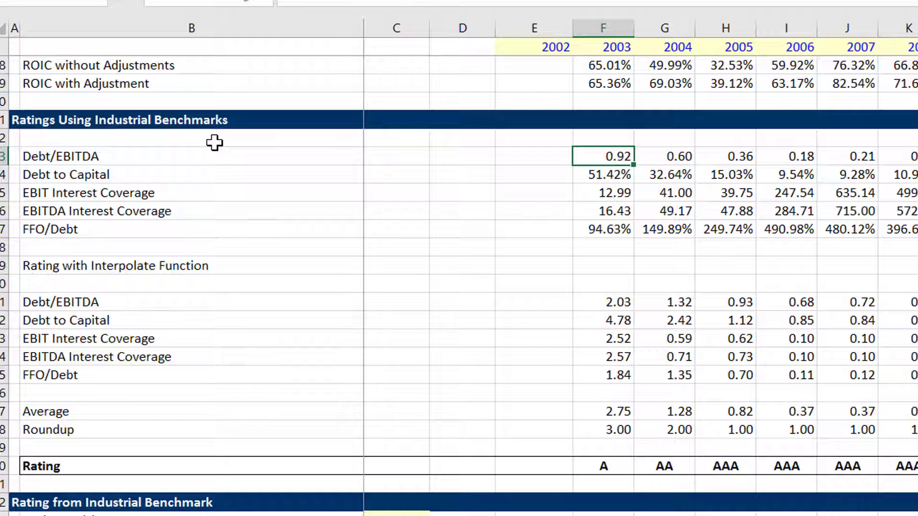
- Trace the 2003 column from the Debt/EBITDA source ratio through the interpolated, Average and Roundup rows to the final Rating in F340
{"action": "key", "text": "Down"}
{"action": "key", "text": "Down"}
{"action": "key", "text": "Down"}
{"action": "key", "text": "Down"}
{"action": "key", "text": "Down"}
{"action": "key", "text": "Down"}
{"action": "key", "text": "Down"}
{"action": "key", "text": "Down"}
{"action": "key", "text": "Down"}
{"action": "key", "text": "Down"}
{"action": "key", "text": "Down"}
{"action": "key", "text": "Down"}
{"action": "key", "text": "Down"}
{"action": "key", "text": "Down"}
{"action": "key", "text": "Down"}
{"action": "key", "text": "Down"}
{"action": "key", "text": "Down"}
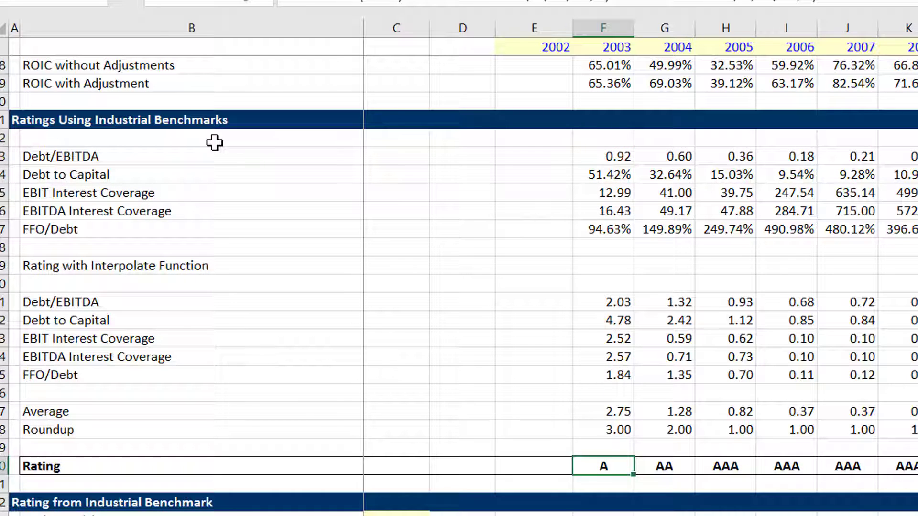
- Go back up the 2003 column from the final Rating to the Debt to Capital source ratio
{"action": "key", "text": "Up"}
{"action": "key", "text": "Up"}
{"action": "key", "text": "Up"}
{"action": "key", "text": "Up"}
{"action": "key", "text": "Up"}
{"action": "key", "text": "Up"}
{"action": "key", "text": "Up"}
{"action": "key", "text": "Up"}
{"action": "key", "text": "Up"}
{"action": "key", "text": "Up"}
{"action": "key", "text": "Up"}
{"action": "key", "text": "Up"}
{"action": "key", "text": "Up"}
{"action": "key", "text": "Up"}
{"action": "key", "text": "Up"}
{"action": "key", "text": "Up"}
{"action": "key", "text": "Up"}
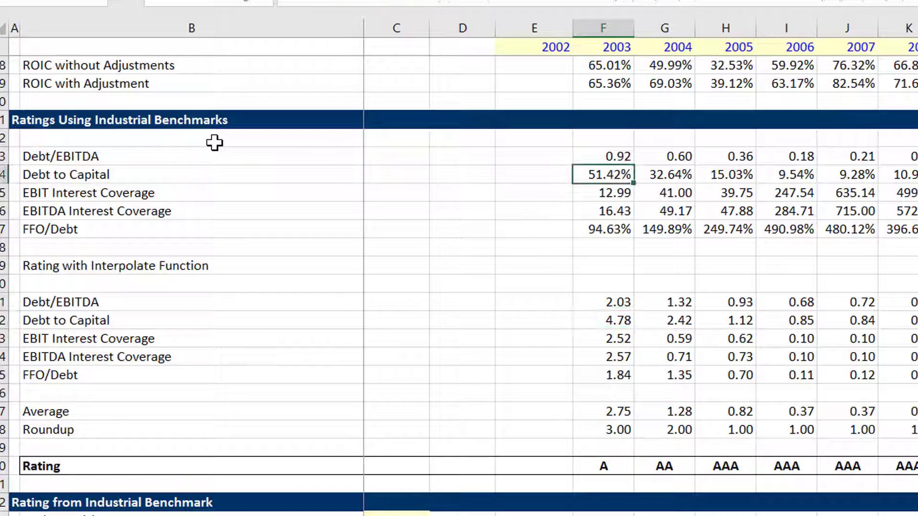
{"action": "key", "text": "Down"}
- Review the 2003 column upward through Ratio Analysis and the cash flow statement to Prepaid and other current assets
{"action": "key", "text": "Up"}
{"action": "key", "text": "Up"}
{"action": "key", "text": "Up"}
{"action": "key", "text": "Up"}
{"action": "key", "text": "Up"}
{"action": "key", "text": "Up"}
{"action": "key", "text": "Up"}
{"action": "key", "text": "Up"}
{"action": "key", "text": "Up"}
{"action": "key", "text": "Up"}
{"action": "key", "text": "Up"}
{"action": "key", "text": "Up"}
{"action": "key", "text": "Up"}
{"action": "key", "text": "Up"}
{"action": "key", "text": "Up"}
{"action": "key", "text": "Up"}
{"action": "key", "text": "Up"}
{"action": "key", "text": "Up"}
{"action": "key", "text": "Up"}
{"action": "key", "text": "Up"}
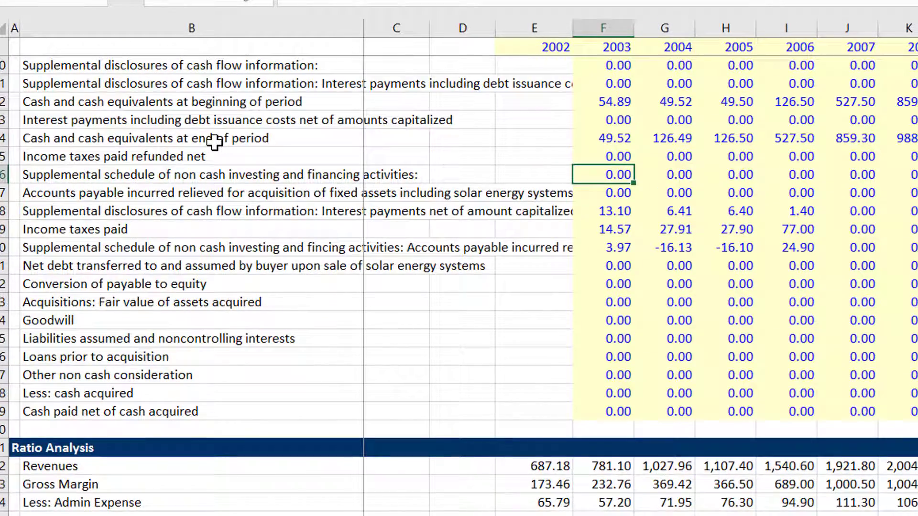
{"action": "key", "text": "Up"}
{"action": "key", "text": "Up"}
{"action": "key", "text": "Up"}
{"action": "key", "text": "Up"}
{"action": "key", "text": "Up"}
{"action": "key", "text": "Up"}
{"action": "key", "text": "Up"}
{"action": "key", "text": "Up"}
{"action": "key", "text": "Up"}
{"action": "key", "text": "Up"}
{"action": "key", "text": "Up"}
{"action": "key", "text": "Up"}
{"action": "key", "text": "Up"}
{"action": "key", "text": "Up"}
{"action": "key", "text": "Up"}
{"action": "key", "text": "Up"}
{"action": "key", "text": "Up"}
{"action": "key", "text": "Up"}
{"action": "key", "text": "Up"}
{"action": "key", "text": "Up"}
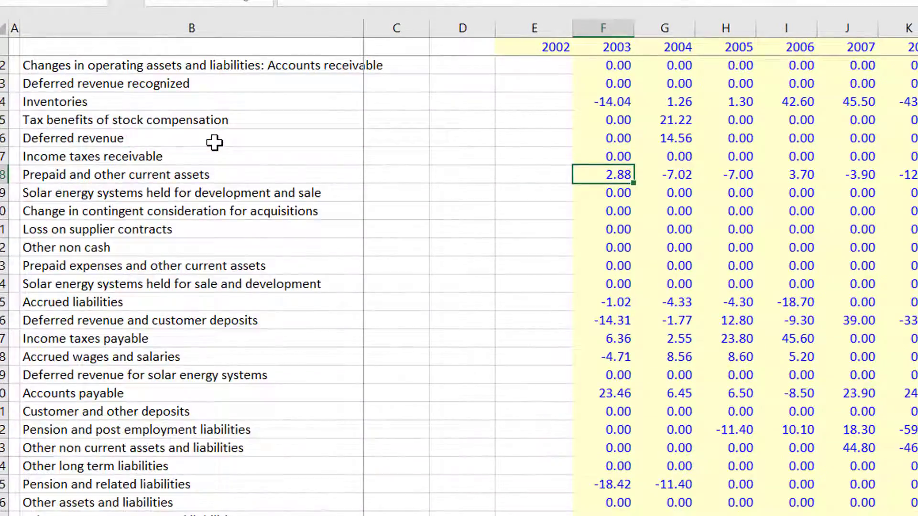
- Continue up the 2003 column past Balance Sheet Analysis to Redeemable noncontrolling interest on the balance sheet
{"action": "key", "text": "Up"}
{"action": "key", "text": "Up"}
{"action": "key", "text": "Up"}
{"action": "key", "text": "Up"}
{"action": "key", "text": "Up"}
{"action": "key", "text": "Up"}
{"action": "key", "text": "Up"}
{"action": "key", "text": "Up"}
{"action": "key", "text": "Up"}
{"action": "key", "text": "Up"}
{"action": "key", "text": "Up"}
{"action": "key", "text": "Up"}
{"action": "key", "text": "Up"}
{"action": "key", "text": "Up"}
{"action": "key", "text": "Up"}
{"action": "key", "text": "Up"}
{"action": "key", "text": "Up"}
{"action": "key", "text": "Up"}
{"action": "key", "text": "Up"}
{"action": "key", "text": "Up"}
{"action": "key", "text": "Up"}
{"action": "key", "text": "Up"}
{"action": "key", "text": "Up"}
{"action": "key", "text": "Up"}
{"action": "key", "text": "Up"}
{"action": "key", "text": "Up"}
{"action": "key", "text": "Up"}
{"action": "key", "text": "Up"}
{"action": "key", "text": "Up"}
{"action": "key", "text": "Up"}
{"action": "key", "text": "Up"}
{"action": "key", "text": "Up"}
{"action": "key", "text": "Up"}
{"action": "key", "text": "Up"}
{"action": "key", "text": "Up"}
{"action": "key", "text": "Up"}
{"action": "key", "text": "Up"}
{"action": "key", "text": "Up"}
{"action": "key", "text": "Up"}
{"action": "key", "text": "Up"}
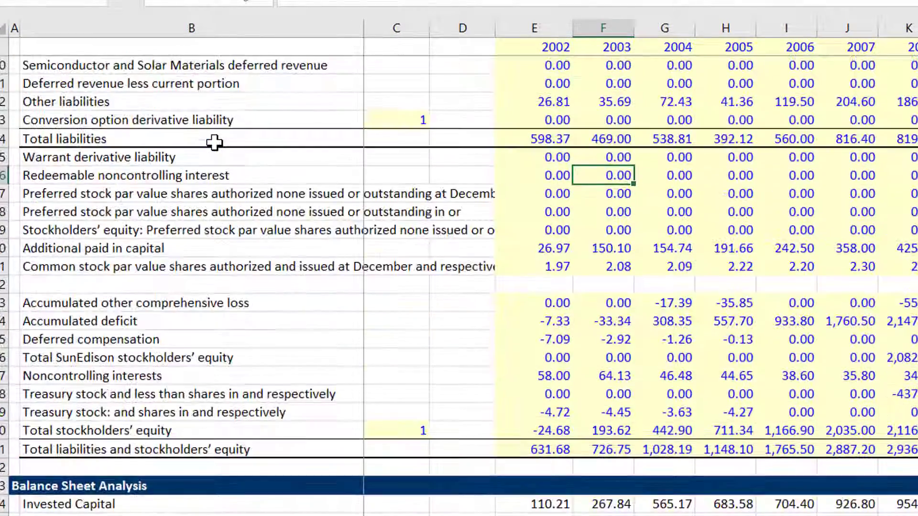
- Examine the 2003 balance sheet liabilities from Total liabilities up to the short term solar energy system financing row
{"action": "key", "text": "Up"}
{"action": "key", "text": "Up"}
{"action": "key", "text": "Up"}
{"action": "key", "text": "Up"}
{"action": "key", "text": "Up"}
{"action": "key", "text": "Up"}
{"action": "key", "text": "Up"}
{"action": "key", "text": "Up"}
{"action": "key", "text": "Up"}
{"action": "key", "text": "Up"}
{"action": "key", "text": "Up"}
{"action": "key", "text": "Up"}
{"action": "key", "text": "Up"}
{"action": "key", "text": "Up"}
{"action": "key", "text": "Up"}
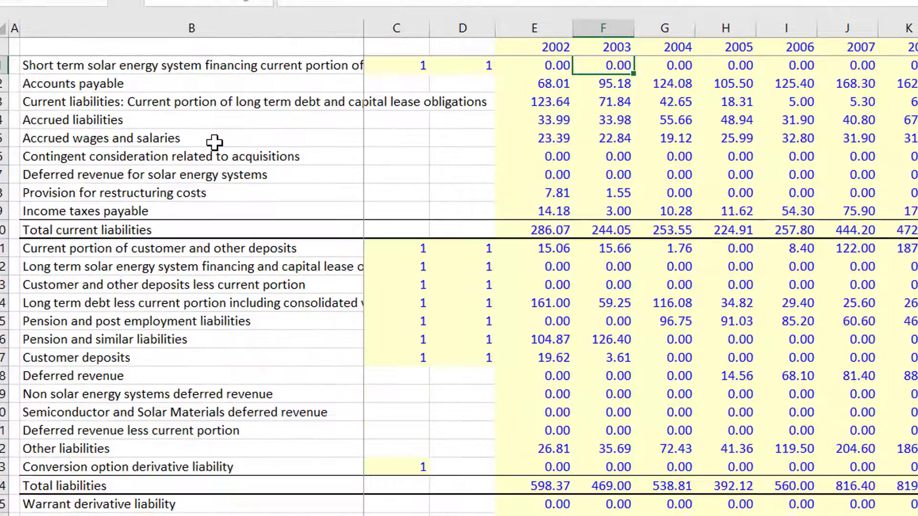
- Examine the column C flags beside the debt and short term financing liabilities, continuing up to the hedge derivative asset row
{"action": "key", "text": "Left"}
{"action": "key", "text": "Left"}
{"action": "key", "text": "Left"}
{"action": "key", "text": "Up"}
{"action": "key", "text": "Up"}
{"action": "key", "text": "Up"}
{"action": "key", "text": "Up"}
{"action": "key", "text": "Up"}
{"action": "key", "text": "Up"}
{"action": "key", "text": "Up"}
{"action": "key", "text": "Up"}
{"action": "key", "text": "Up"}
{"action": "key", "text": "Up"}
{"action": "key", "text": "Up"}
{"action": "key", "text": "Up"}
{"action": "key", "text": "Up"}
{"action": "key", "text": "Up"}
{"action": "key", "text": "Up"}
{"action": "key", "text": "Up"}
{"action": "key", "text": "Up"}
{"action": "key", "text": "Up"}
{"action": "key", "text": "Up"}
{"action": "key", "text": "Up"}
{"action": "key", "text": "Up"}
{"action": "key", "text": "Up"}
{"action": "key", "text": "Up"}
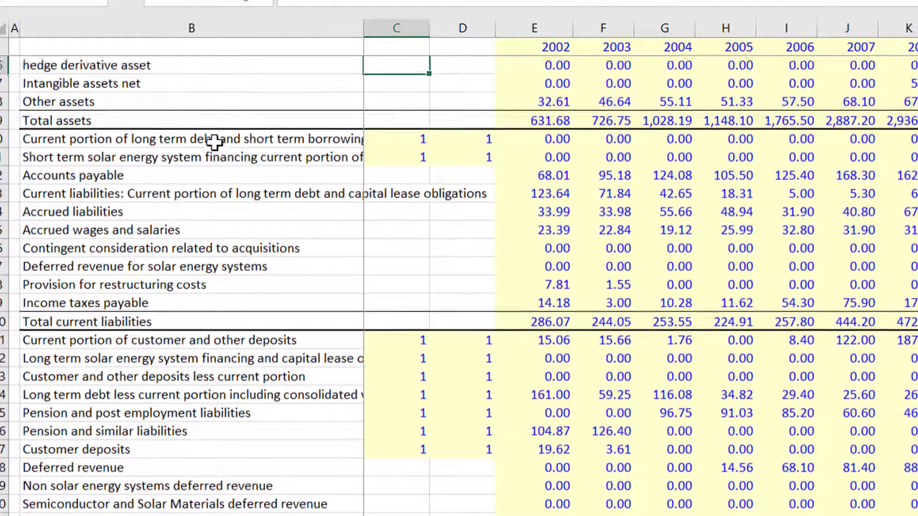
- Examine the column C flags upward through the balance sheet assets to the loss before income tax row in Profit and Loss
{"action": "key", "text": "Up"}
{"action": "key", "text": "Up"}
{"action": "key", "text": "Up"}
{"action": "key", "text": "Up"}
{"action": "key", "text": "Up"}
{"action": "key", "text": "Up"}
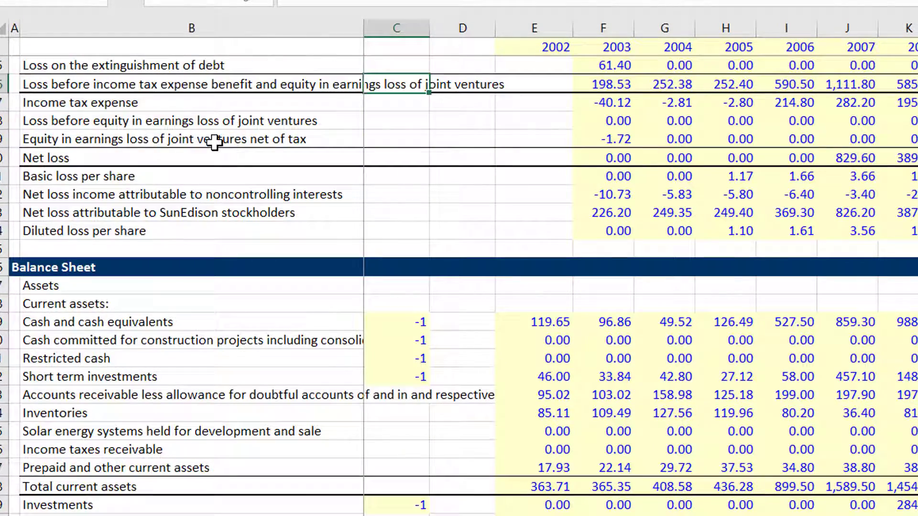
- Review column C down through the current and noncurrent assets and current liabilities to Total current liabilities
{"action": "key", "text": "Down"}
{"action": "key", "text": "Down"}
{"action": "key", "text": "Down"}
{"action": "key", "text": "Down"}
{"action": "key", "text": "Down"}
{"action": "key", "text": "Down"}
{"action": "key", "text": "Down"}
{"action": "key", "text": "Down"}
{"action": "key", "text": "Down"}
{"action": "key", "text": "Down"}
{"action": "key", "text": "Down"}
{"action": "key", "text": "Down"}
{"action": "key", "text": "Down"}
{"action": "key", "text": "Down"}
{"action": "key", "text": "Down"}
{"action": "key", "text": "Down"}
{"action": "key", "text": "Down"}
{"action": "key", "text": "Down"}
{"action": "key", "text": "Down"}
{"action": "key", "text": "Down"}
{"action": "key", "text": "Down"}
{"action": "key", "text": "Down"}
{"action": "key", "text": "Down"}
{"action": "key", "text": "Down"}
{"action": "key", "text": "Down"}
{"action": "key", "text": "Down"}
{"action": "key", "text": "Down"}
{"action": "key", "text": "Down"}
{"action": "key", "text": "Down"}
{"action": "key", "text": "Down"}
{"action": "key", "text": "Down"}
{"action": "key", "text": "Down"}
{"action": "key", "text": "Down"}
{"action": "key", "text": "Down"}
{"action": "key", "text": "Down"}
{"action": "key", "text": "Down"}
{"action": "key", "text": "Down"}
{"action": "key", "text": "Down"}
{"action": "key", "text": "Down"}
{"action": "key", "text": "Down"}
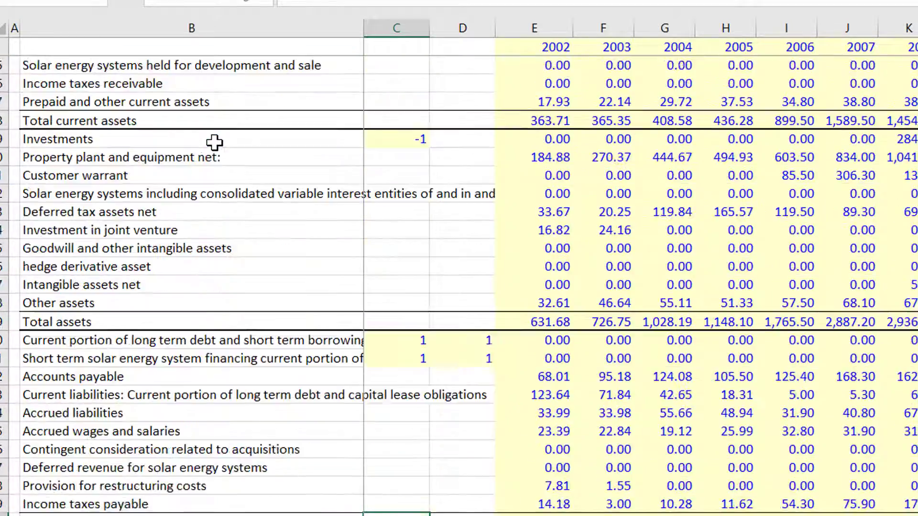
- Examine the column C and D flags on deposits, long term debt and pension liabilities, continuing down past the common stock row
{"action": "key", "text": "Right"}
{"action": "key", "text": "Right"}
{"action": "key", "text": "Left"}
{"action": "key", "text": "Left"}
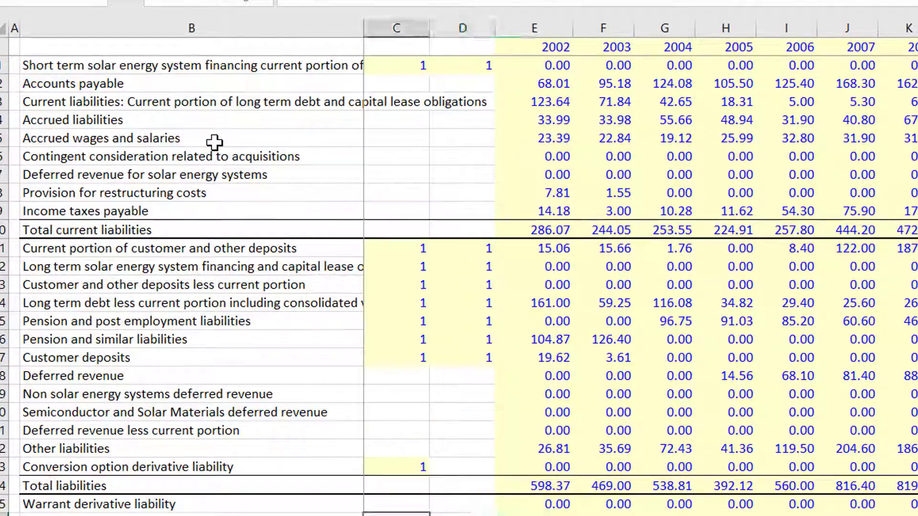
{"action": "key", "text": "Down"}
{"action": "key", "text": "Down"}
{"action": "key", "text": "Down"}
{"action": "key", "text": "Down"}
{"action": "key", "text": "Down"}
{"action": "key", "text": "Down"}
{"action": "key", "text": "Down"}
{"action": "key", "text": "Down"}
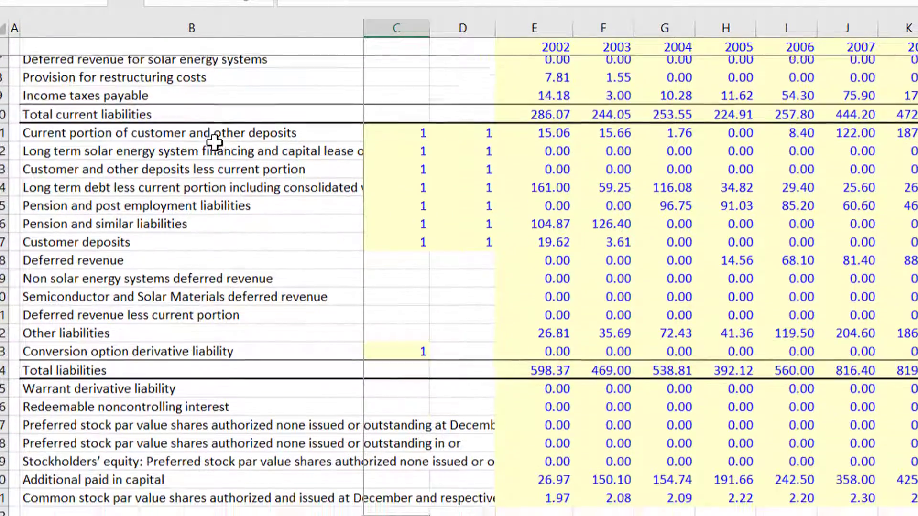
- Go back up column C to the Early extinguishment of debt row in Profit and Loss
{"action": "key", "text": "ctrl+Up"}
{"action": "key", "text": "ctrl+Up"}
{"action": "key", "text": "ctrl+Up"}
{"action": "key", "text": "ctrl+Up"}
{"action": "key", "text": "ctrl+Up"}
{"action": "key", "text": "ctrl+Up"}
{"action": "key", "text": "ctrl+Up"}
{"action": "key", "text": "ctrl+Up"}
{"action": "key", "text": "ctrl+Up"}
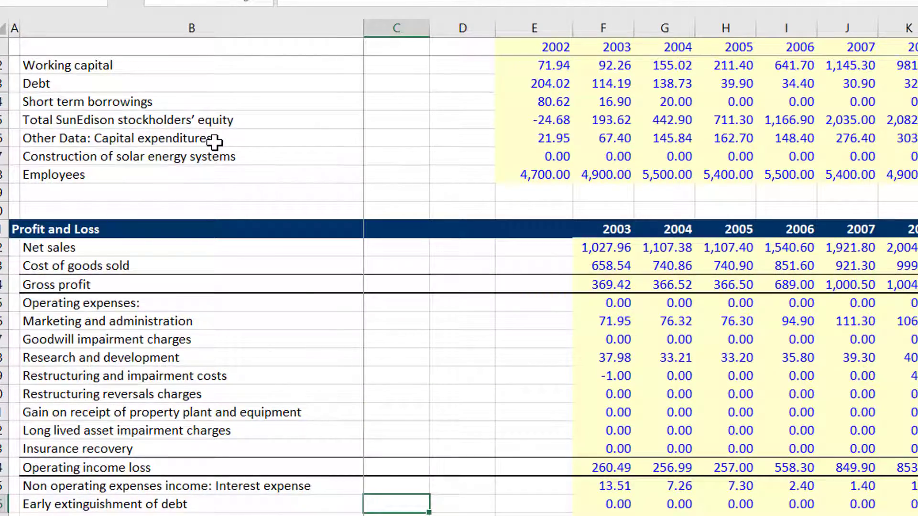
- Return to the balance sheet assets and examine the column C flags from Investments to Cash and cash equivalents
{"action": "key", "text": "ctrl+Down"}
{"action": "key", "text": "ctrl+Down"}
{"action": "key", "text": "ctrl+Down"}
{"action": "key", "text": "ctrl+Down"}
{"action": "key", "text": "Up"}
{"action": "key", "text": "Up"}
{"action": "key", "text": "Up"}
{"action": "key", "text": "Up"}
{"action": "key", "text": "Up"}
{"action": "key", "text": "Up"}
{"action": "key", "text": "Up"}
{"action": "key", "text": "Up"}
{"action": "key", "text": "Up"}
{"action": "key", "text": "Up"}
{"action": "key", "text": "Up"}
{"action": "key", "text": "Up"}
{"action": "key", "text": "Up"}
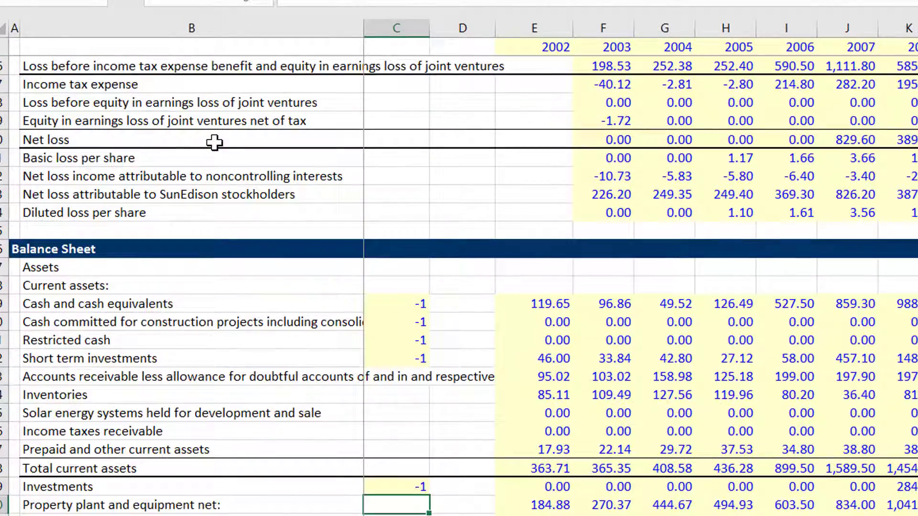
{"action": "key", "text": "Down"}
{"action": "key", "text": "Down"}
{"action": "key", "text": "Down"}
{"action": "key", "text": "Down"}
{"action": "key", "text": "Down"}
{"action": "key", "text": "Down"}
{"action": "key", "text": "Down"}
{"action": "key", "text": "Down"}
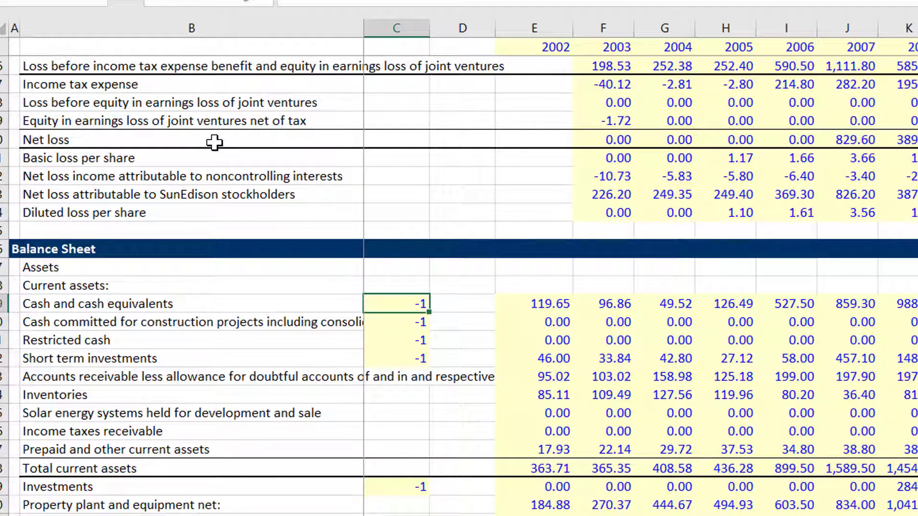
- Follow column C from the cash rows through the remaining assets to the flagged Long term debt less current portion row
{"action": "key", "text": "Down"}
{"action": "key", "text": "Down"}
{"action": "key", "text": "Down"}
{"action": "key", "text": "Down"}
{"action": "key", "text": "Down"}
{"action": "key", "text": "Down"}
{"action": "key", "text": "Down"}
{"action": "key", "text": "Down"}
{"action": "key", "text": "Down"}
{"action": "key", "text": "Down"}
{"action": "key", "text": "Down"}
{"action": "key", "text": "Down"}
{"action": "key", "text": "Down"}
{"action": "key", "text": "Down"}
{"action": "key", "text": "Down"}
{"action": "key", "text": "Down"}
{"action": "key", "text": "Down"}
{"action": "key", "text": "Down"}
{"action": "key", "text": "Down"}
{"action": "key", "text": "Down"}
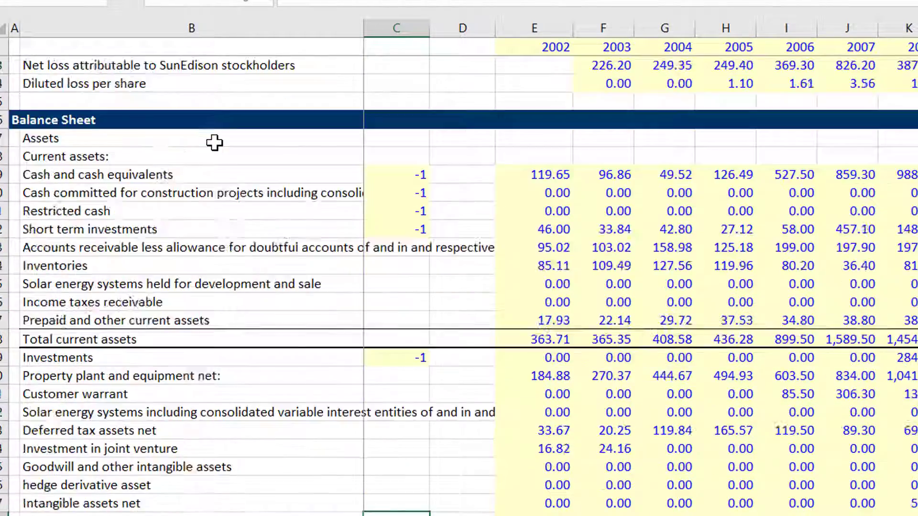
{"action": "key", "text": "Up"}
{"action": "key", "text": "Up"}
{"action": "key", "text": "Up"}
{"action": "key", "text": "Up"}
{"action": "key", "text": "Up"}
{"action": "key", "text": "Up"}
{"action": "key", "text": "Up"}
{"action": "key", "text": "Up"}
{"action": "key", "text": "Up"}
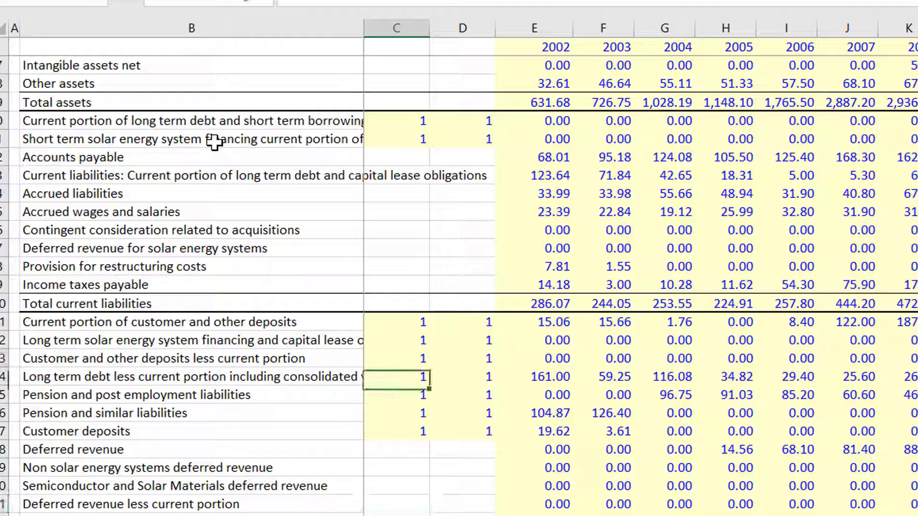
- Check the column C flags on the remaining liabilities and Total stockholders' equity, down to Invested Capital under Balance Sheet Analysis
{"action": "key", "text": "Down"}
{"action": "key", "text": "Down"}
{"action": "key", "text": "Down"}
{"action": "key", "text": "Down"}
{"action": "key", "text": "Down"}
{"action": "key", "text": "Down"}
{"action": "key", "text": "Down"}
{"action": "key", "text": "Down"}
{"action": "key", "text": "Down"}
{"action": "key", "text": "Down"}
{"action": "key", "text": "Down"}
{"action": "key", "text": "Down"}
{"action": "key", "text": "Down"}
{"action": "key", "text": "Down"}
{"action": "key", "text": "Down"}
{"action": "key", "text": "Down"}
{"action": "key", "text": "Down"}
{"action": "key", "text": "Down"}
{"action": "key", "text": "Down"}
{"action": "key", "text": "Down"}
{"action": "key", "text": "Down"}
{"action": "key", "text": "Down"}
{"action": "key", "text": "Down"}
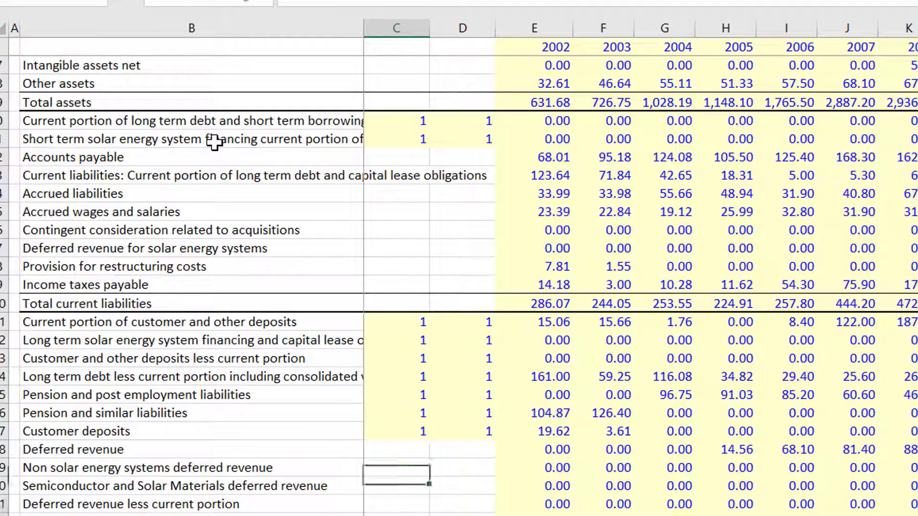
{"action": "key", "text": "Down"}
{"action": "key", "text": "Down"}
{"action": "key", "text": "Down"}
{"action": "key", "text": "Down"}
{"action": "key", "text": "Down"}
{"action": "key", "text": "Down"}
{"action": "key", "text": "Down"}
{"action": "key", "text": "Down"}
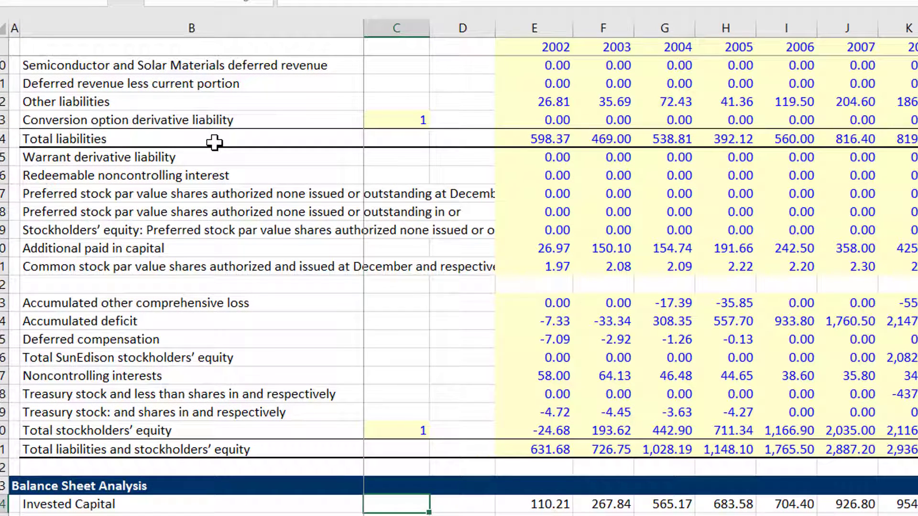
- Inspect the SUMPRODUCT formula behind the 2002 Invested Capital, and view the Balance Sheet Analysis rows beneath it
{"action": "key", "text": "Right"}
{"action": "key", "text": "Right"}
{"action": "key", "text": "Right"}
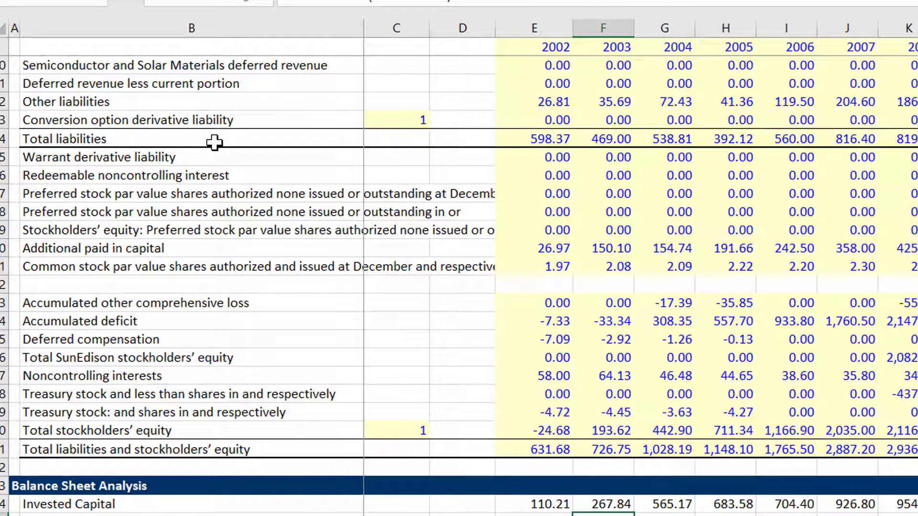
{"action": "key", "text": "Left"}
{"action": "key", "text": "F2"}
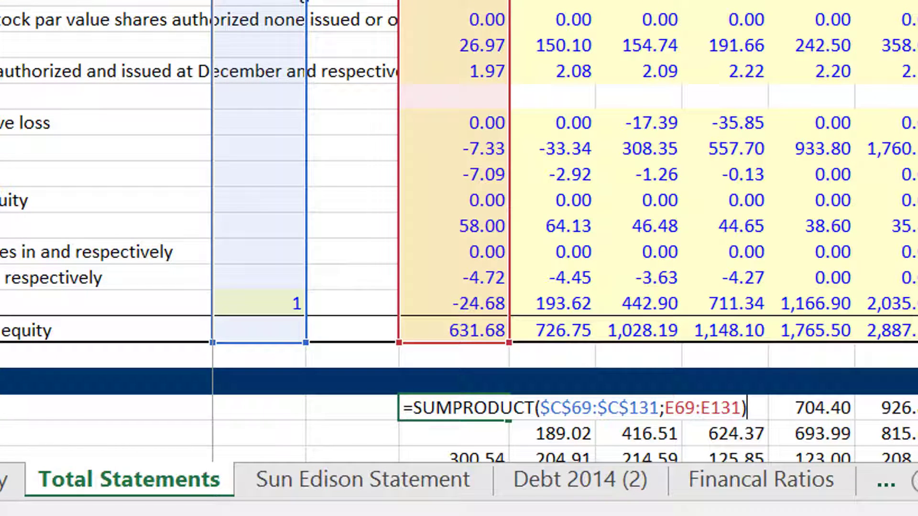
{"action": "key", "text": "Return"}
{"action": "key", "text": "Down"}
{"action": "scroll", "coordinate": [459, 232], "scroll_direction": "down", "scroll_amount": 2}
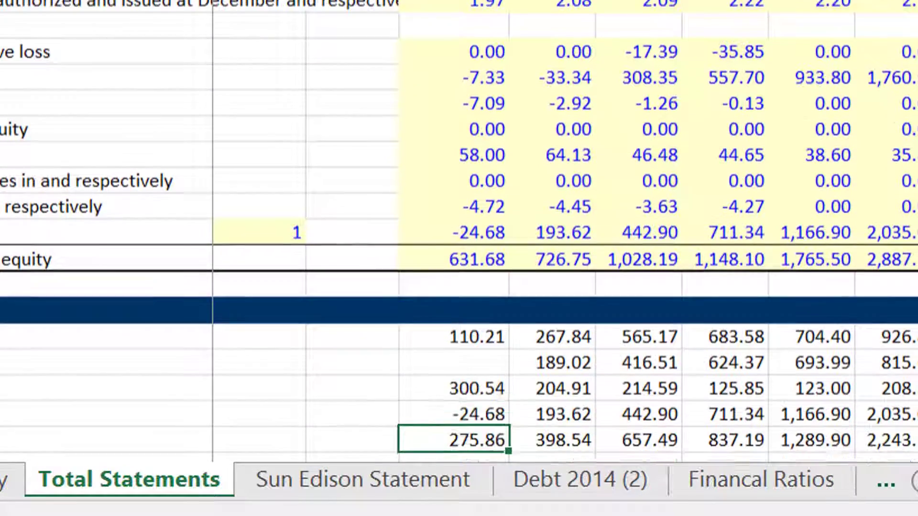
- Look over the 2002 and 2003 values in the rows beneath Total stockholders' equity, returning to 2002 Invested Capital
{"action": "key", "text": "Right"}
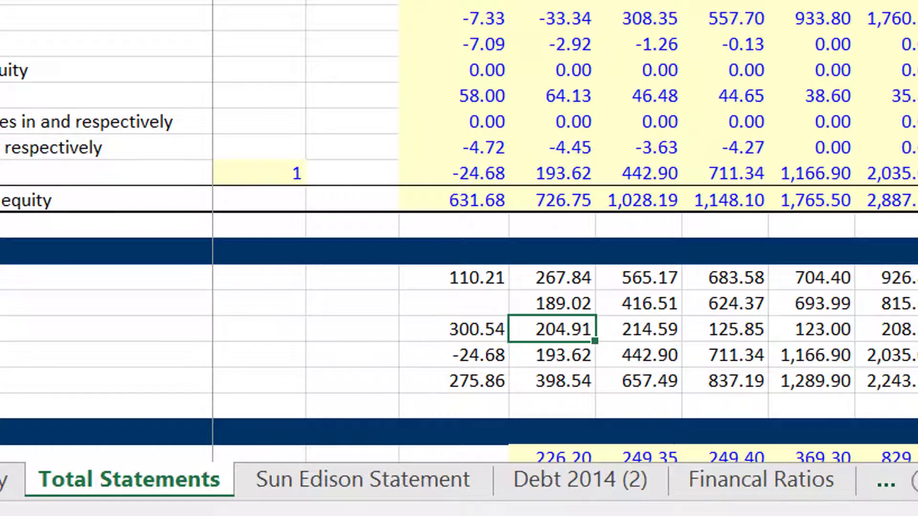
{"action": "key", "text": "Left"}
{"action": "key", "text": "Up"}
{"action": "key", "text": "Up"}
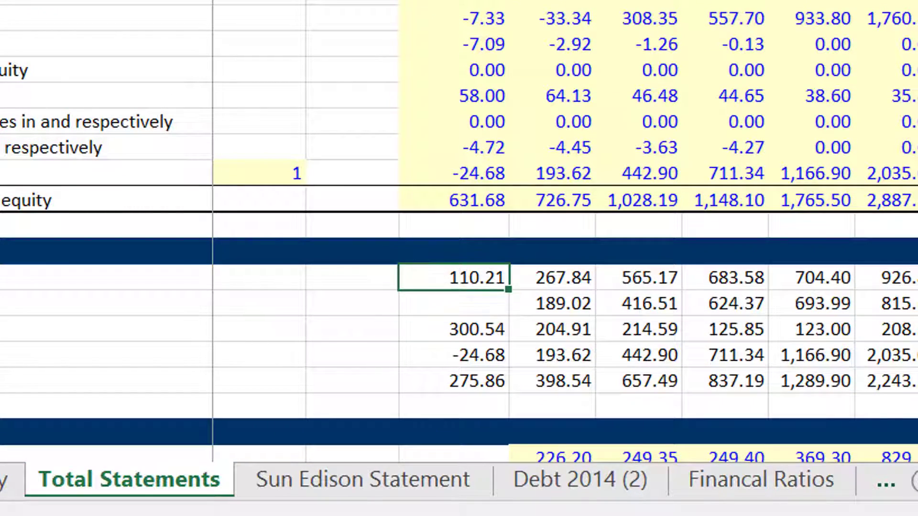
- Pass the cash flow statement to reach Ratio Analysis and view its rows from Revenues to FFO
{"action": "key", "text": "Page_Down"}
{"action": "key", "text": "Page_Down"}
{"action": "key", "text": "Page_Down"}
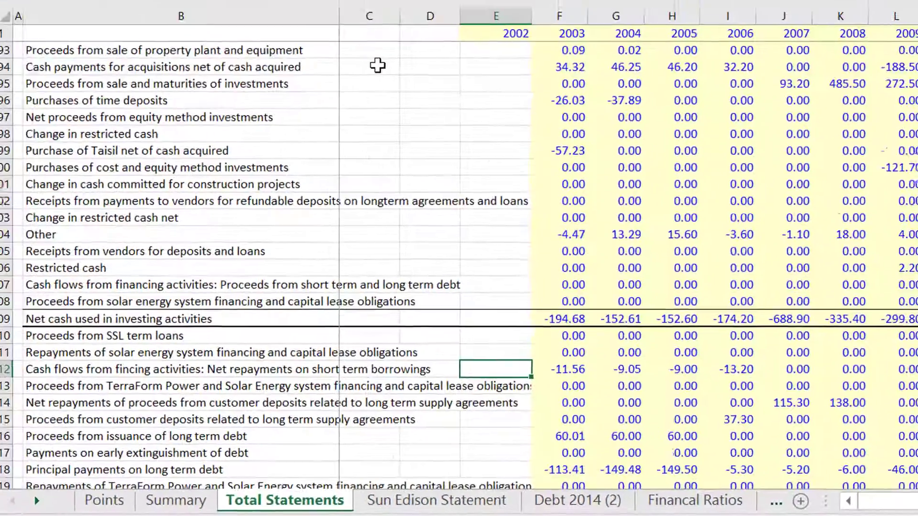
{"action": "key", "text": "Page_Down"}
{"action": "key", "text": "Page_Down"}
{"action": "key", "text": "Page_Down"}
{"action": "key", "text": "Page_Down"}
{"action": "key", "text": "Page_Down"}
{"action": "key", "text": "Page_Down"}
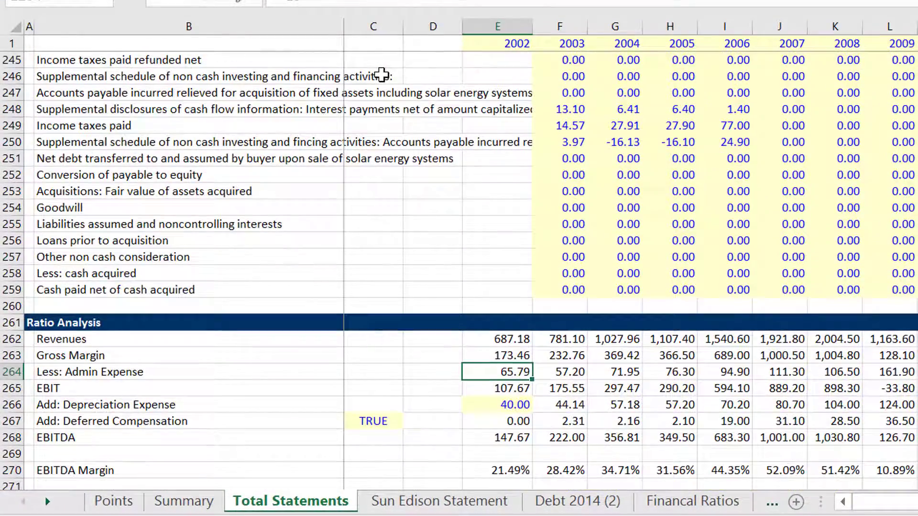
{"action": "key", "text": "Page_Down"}
{"action": "key", "text": "Up"}
{"action": "key", "text": "Up"}
{"action": "key", "text": "Up"}
{"action": "key", "text": "Up"}
{"action": "key", "text": "Up"}
{"action": "key", "text": "Up"}
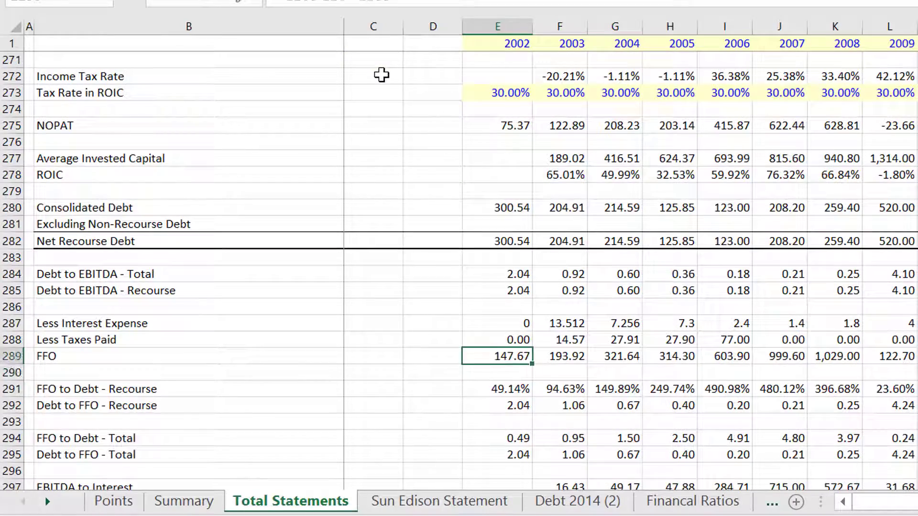
- Go back above the Ratio Analysis heading to the supplemental cash flow disclosures
{"action": "key", "text": "Up"}
{"action": "key", "text": "Up"}
{"action": "key", "text": "Up"}
{"action": "key", "text": "Up"}
{"action": "key", "text": "Up"}
{"action": "key", "text": "Up"}
{"action": "key", "text": "Up"}
{"action": "key", "text": "Up"}
{"action": "key", "text": "Up"}
{"action": "key", "text": "Up"}
{"action": "key", "text": "Up"}
{"action": "key", "text": "Up"}
{"action": "key", "text": "Up"}
{"action": "key", "text": "Up"}
{"action": "key", "text": "Up"}
{"action": "key", "text": "Up"}
{"action": "key", "text": "Up"}
{"action": "key", "text": "Up"}
{"action": "key", "text": "Up"}
{"action": "key", "text": "Up"}
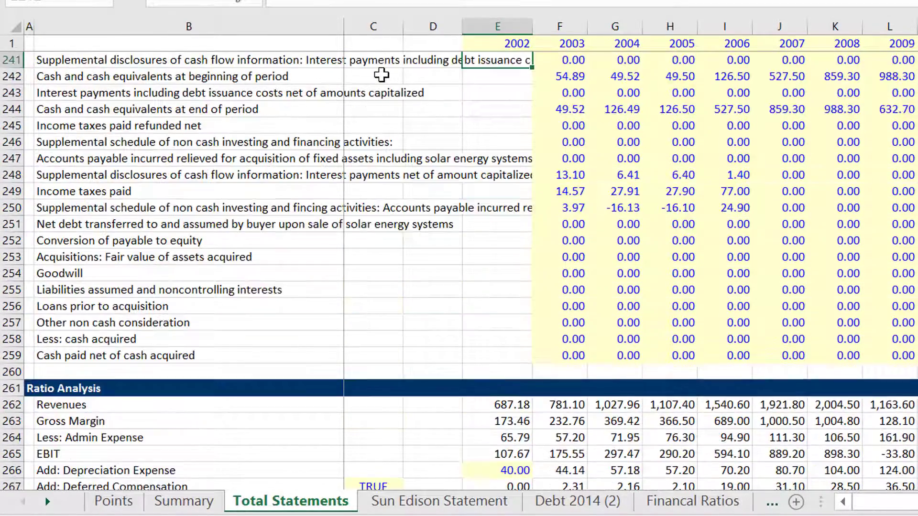
- Follow the 2002 column from the cash flow rows through Revenues, Gross Margin and EBIT to EBITDA
{"action": "key", "text": "Down"}
{"action": "key", "text": "Down"}
{"action": "key", "text": "Down"}
{"action": "key", "text": "Down"}
{"action": "key", "text": "Down"}
{"action": "key", "text": "Down"}
{"action": "key", "text": "Down"}
{"action": "key", "text": "Down"}
{"action": "key", "text": "Down"}
{"action": "key", "text": "Down"}
{"action": "key", "text": "Down"}
{"action": "key", "text": "Down"}
{"action": "key", "text": "Down"}
{"action": "key", "text": "Down"}
{"action": "key", "text": "Down"}
{"action": "key", "text": "Down"}
{"action": "key", "text": "Down"}
{"action": "key", "text": "Down"}
{"action": "key", "text": "Down"}
{"action": "key", "text": "Down"}
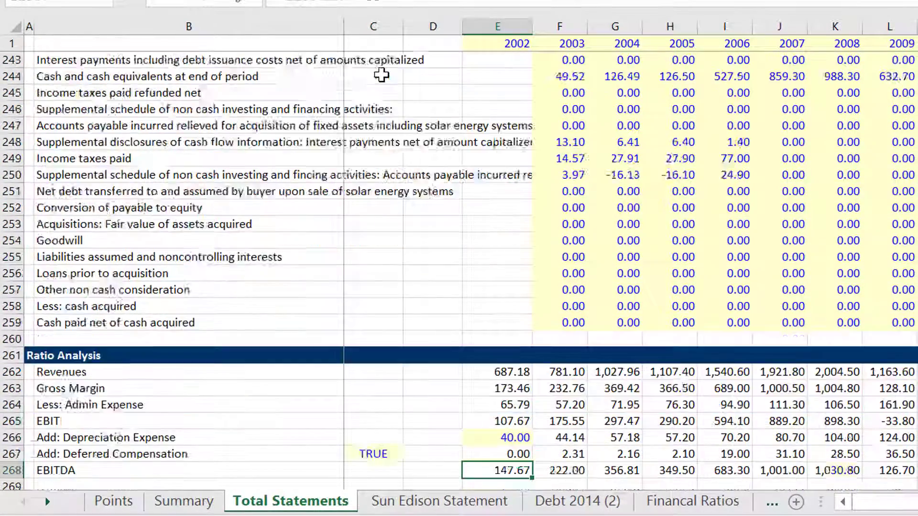
- Review how EBITDA builds up from EBIT, Depreciation Expense and Deferred Compensation
{"action": "key", "text": "Up"}
{"action": "key", "text": "Up"}
{"action": "key", "text": "Up"}
{"action": "key", "text": "Up"}
{"action": "key", "text": "Up"}
{"action": "key", "text": "Up"}
{"action": "key", "text": "Up"}
{"action": "key", "text": "Up"}
{"action": "key", "text": "Up"}
{"action": "key", "text": "Up"}
{"action": "key", "text": "Up"}
{"action": "key", "text": "Up"}
{"action": "key", "text": "Up"}
{"action": "key", "text": "Up"}
{"action": "key", "text": "Up"}
{"action": "key", "text": "Up"}
{"action": "key", "text": "Up"}
{"action": "key", "text": "Up"}
{"action": "key", "text": "Up"}
{"action": "key", "text": "Up"}
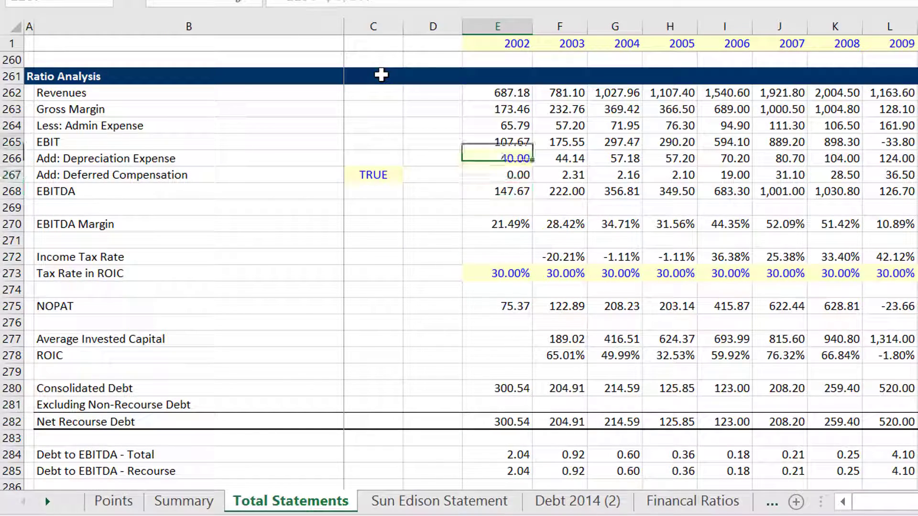
- Follow the 2002 column through the tax rate, NOPAT, ROIC and debt rows to Debt to FFO - Total
{"action": "key", "text": "Down"}
{"action": "key", "text": "Down"}
{"action": "key", "text": "Down"}
{"action": "key", "text": "Down"}
{"action": "key", "text": "Down"}
{"action": "key", "text": "Down"}
{"action": "key", "text": "Down"}
{"action": "key", "text": "Down"}
{"action": "key", "text": "Down"}
{"action": "key", "text": "Down"}
{"action": "key", "text": "Down"}
{"action": "key", "text": "Down"}
{"action": "key", "text": "Down"}
{"action": "key", "text": "Down"}
{"action": "key", "text": "Down"}
{"action": "key", "text": "Down"}
{"action": "key", "text": "Down"}
{"action": "key", "text": "Down"}
{"action": "key", "text": "Down"}
{"action": "key", "text": "Down"}
{"action": "key", "text": "Down"}
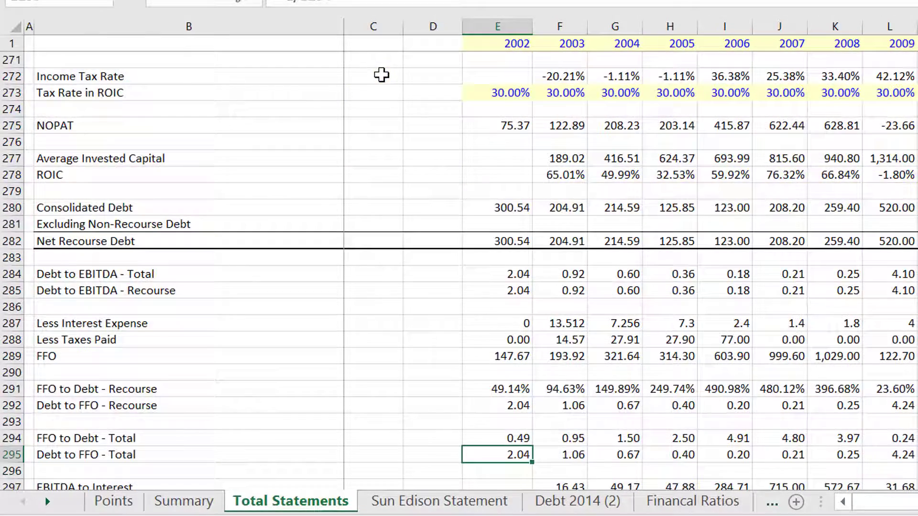
- Return to the 2002 Consolidated Debt cell and inspect its link to the balance sheet analysis
{"action": "key", "text": "Up"}
{"action": "key", "text": "Up"}
{"action": "key", "text": "Up"}
{"action": "key", "text": "Up"}
{"action": "key", "text": "Up"}
{"action": "key", "text": "Up"}
{"action": "key", "text": "Up"}
{"action": "key", "text": "Up"}
{"action": "key", "text": "Up"}
{"action": "key", "text": "Up"}
{"action": "key", "text": "Up"}
{"action": "key", "text": "Up"}
{"action": "key", "text": "Up"}
{"action": "key", "text": "Up"}
{"action": "key", "text": "Up"}
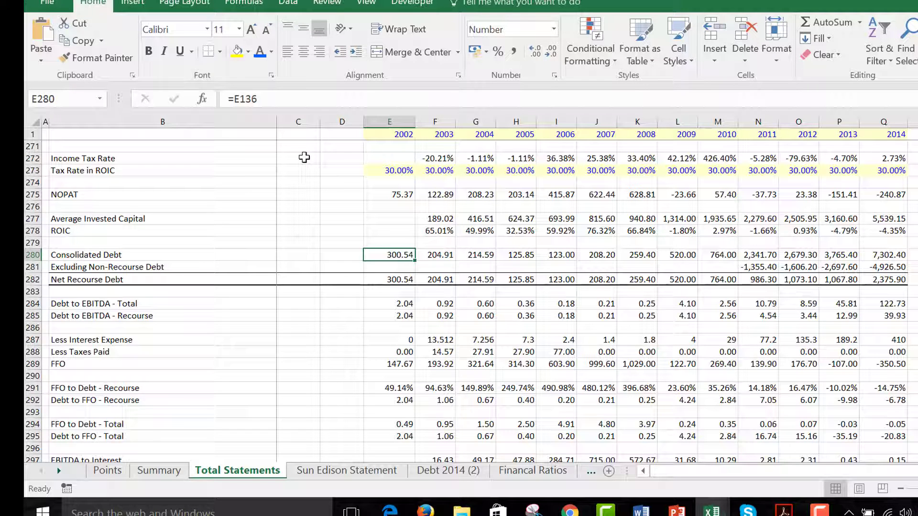
- Examine the Net Recourse Debt and Debt to EBITDA rows, and inspect the 2002 Debt to EBITDA - Recourse formula
{"action": "key", "text": "Down"}
{"action": "key", "text": "Down"}
{"action": "key", "text": "Down"}
{"action": "key", "text": "Down"}
{"action": "key", "text": "Down"}
{"action": "key", "text": "Down"}
{"action": "key", "text": "Down"}
{"action": "key", "text": "Down"}
{"action": "key", "text": "Up"}
{"action": "key", "text": "Up"}
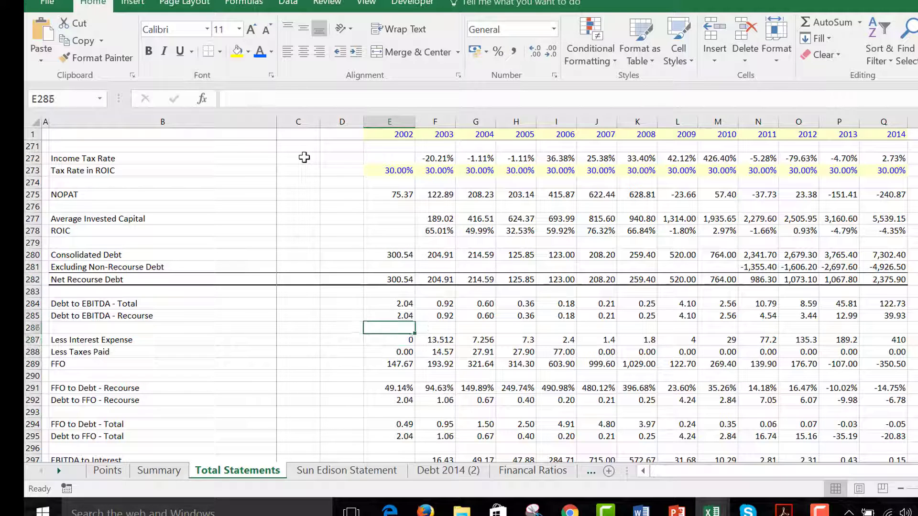
{"action": "key", "text": "Up"}
{"action": "key", "text": "Right"}
{"action": "key", "text": "Right"}
{"action": "key", "text": "Left"}
{"action": "key", "text": "Left"}
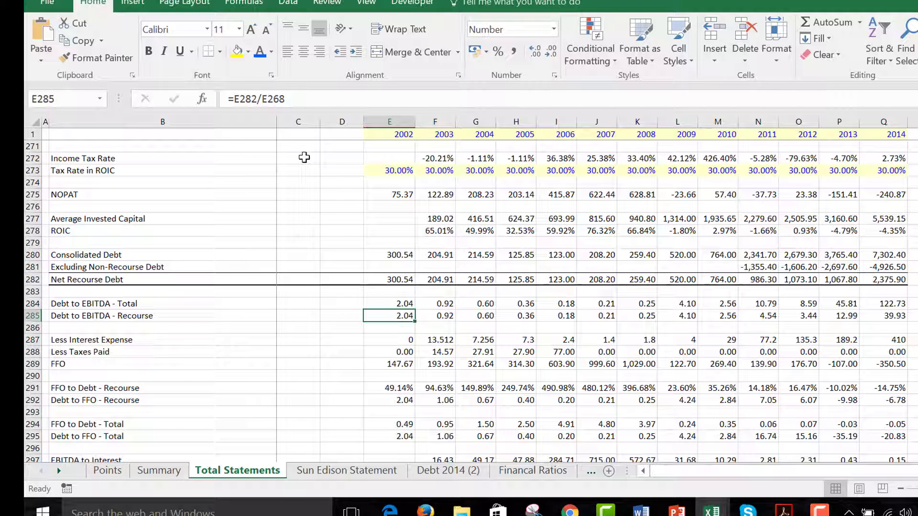
- Check the Less Interest Expense, Less Taxes Paid and FFO rows, and inspect the 2002 taxes paid link
{"action": "key", "text": "Down"}
{"action": "key", "text": "Down"}
{"action": "key", "text": "Down"}
{"action": "key", "text": "Down"}
{"action": "key", "text": "Down"}
{"action": "key", "text": "Down"}
{"action": "key", "text": "Up"}
{"action": "key", "text": "Up"}
{"action": "key", "text": "Up"}
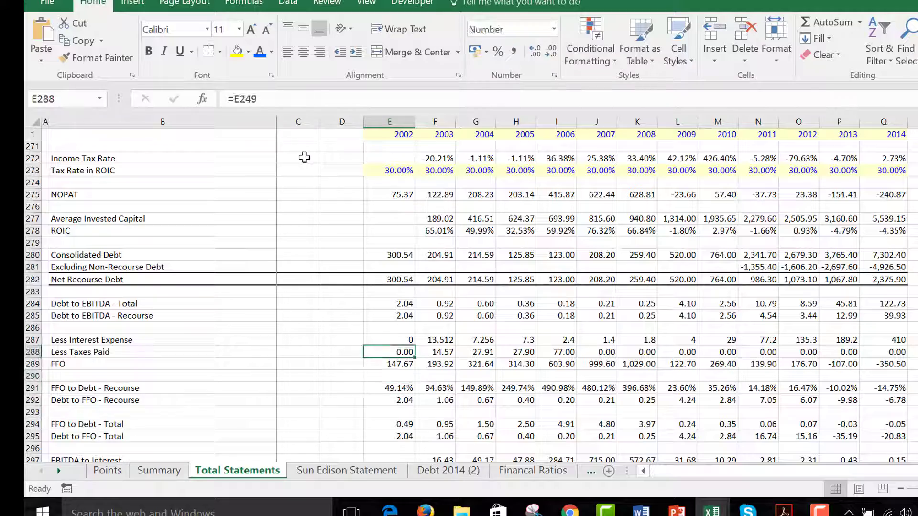
- View the remaining ratios from FFO to Debt through interest coverage and Debt to Capital, down to Adjusted NOPAT
{"action": "key", "text": "Down"}
{"action": "key", "text": "Down"}
{"action": "key", "text": "Down"}
{"action": "key", "text": "Down"}
{"action": "key", "text": "Down"}
{"action": "key", "text": "Down"}
{"action": "key", "text": "Down"}
{"action": "key", "text": "Down"}
{"action": "key", "text": "Down"}
{"action": "key", "text": "Down"}
{"action": "key", "text": "Down"}
{"action": "key", "text": "Down"}
{"action": "key", "text": "Down"}
{"action": "key", "text": "Down"}
{"action": "key", "text": "Down"}
{"action": "key", "text": "Down"}
{"action": "key", "text": "Down"}
{"action": "key", "text": "Down"}
{"action": "key", "text": "Down"}
{"action": "key", "text": "Down"}
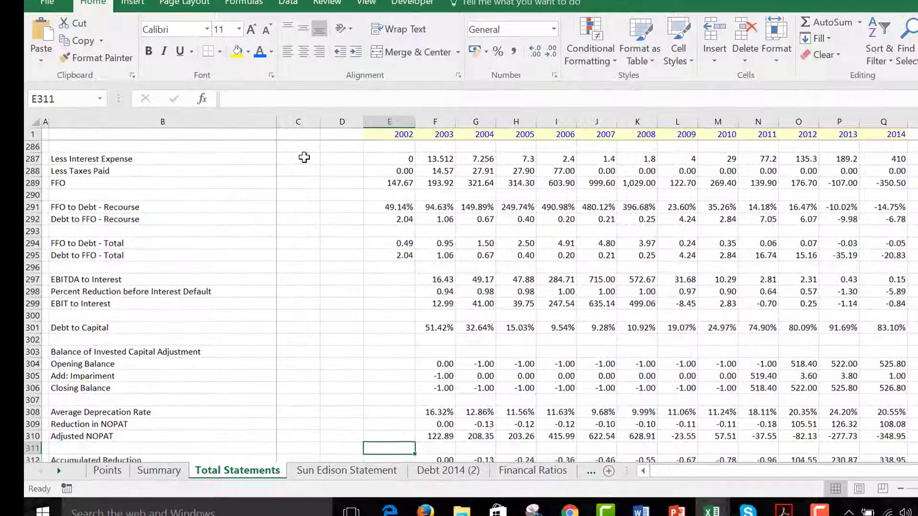
- View the rows from Accumulated Reduction and the invested capital lines down to ROIC with Adjustment
{"action": "key", "text": "Down"}
{"action": "key", "text": "Down"}
{"action": "key", "text": "Down"}
{"action": "key", "text": "Down"}
{"action": "key", "text": "Down"}
{"action": "key", "text": "Down"}
{"action": "key", "text": "Down"}
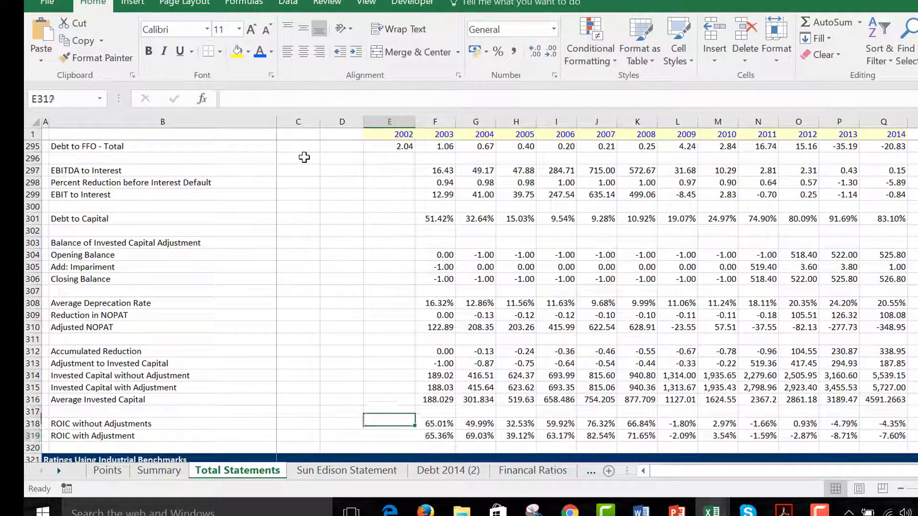
- Return to the Debt to Capital row and look at its 2004 column
{"action": "key", "text": "Up"}
{"action": "key", "text": "Up"}
{"action": "key", "text": "Up"}
{"action": "key", "text": "Up"}
{"action": "key", "text": "Up"}
{"action": "key", "text": "Up"}
{"action": "key", "text": "Up"}
{"action": "key", "text": "Up"}
{"action": "key", "text": "Up"}
{"action": "key", "text": "Up"}
{"action": "key", "text": "Up"}
{"action": "key", "text": "Up"}
{"action": "key", "text": "Up"}
{"action": "key", "text": "Up"}
{"action": "key", "text": "Up"}
{"action": "key", "text": "Up"}
{"action": "key", "text": "Right"}
{"action": "key", "text": "Right"}
{"action": "key", "text": "Down"}
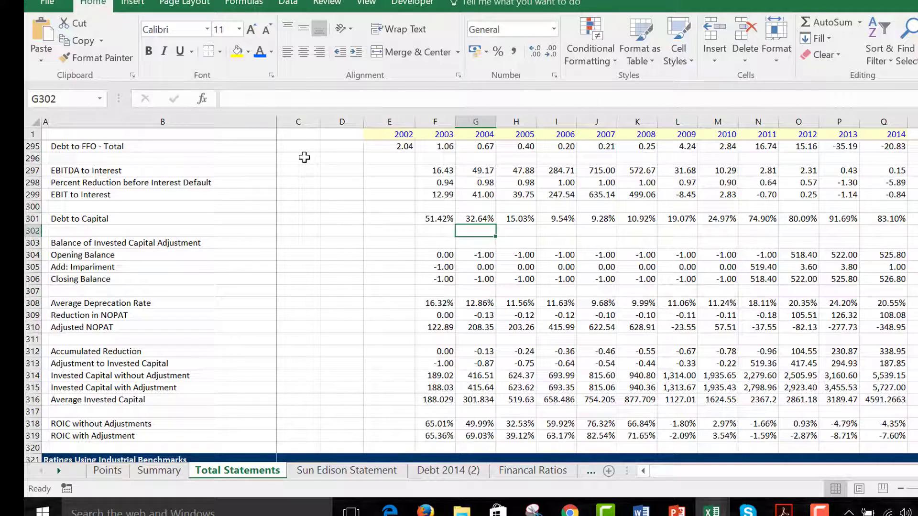
- Go through the 2004 column of the invested capital adjustment, from Opening Balance to Average Invested Capital
{"action": "key", "text": "Down"}
{"action": "key", "text": "Down"}
{"action": "key", "text": "Down"}
{"action": "key", "text": "Down"}
{"action": "key", "text": "Down"}
{"action": "key", "text": "Down"}
{"action": "key", "text": "Down"}
{"action": "key", "text": "Down"}
{"action": "key", "text": "Down"}
{"action": "key", "text": "Down"}
{"action": "key", "text": "Down"}
{"action": "key", "text": "Down"}
{"action": "key", "text": "Down"}
{"action": "key", "text": "Down"}
{"action": "key", "text": "Down"}
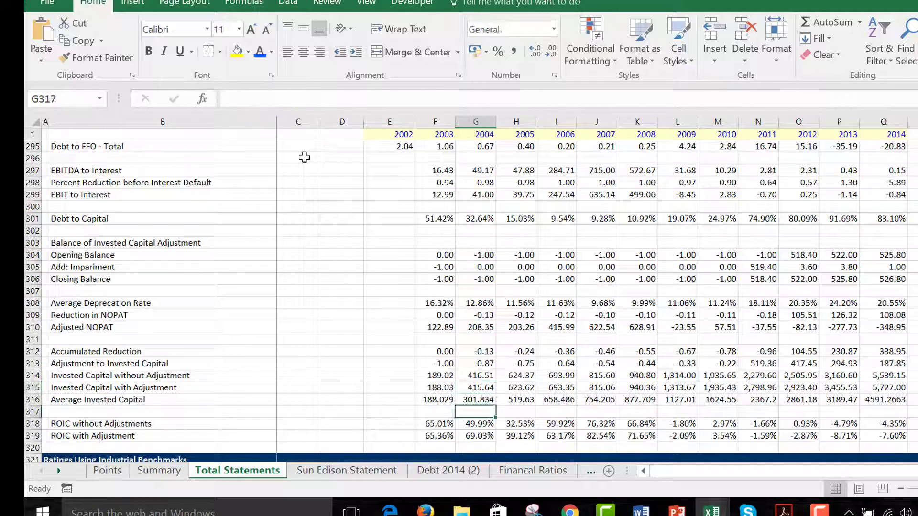
- View the Ratings Using Industrial Benchmarks section, covering the rows from Debt/EBITDA to FFO/Debt
{"action": "key", "text": "Down"}
{"action": "key", "text": "Down"}
{"action": "key", "text": "Down"}
{"action": "key", "text": "Down"}
{"action": "key", "text": "Down"}
{"action": "key", "text": "Down"}
{"action": "key", "text": "Down"}
{"action": "key", "text": "Down"}
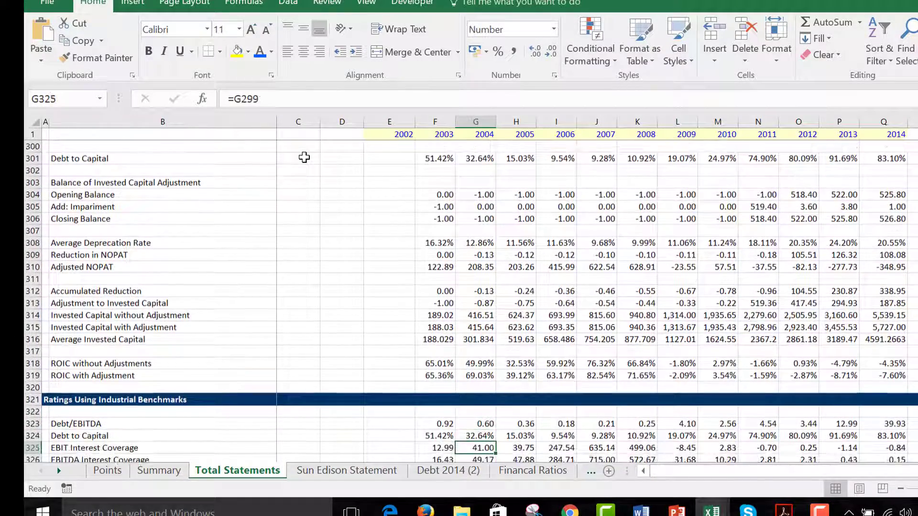
{"action": "key", "text": "Down"}
{"action": "key", "text": "Down"}
{"action": "key", "text": "Down"}
{"action": "key", "text": "Down"}
{"action": "key", "text": "Down"}
- Return to the ROIC rows and inspect the 2003 formulas with and without adjustment
{"action": "key", "text": "Up"}
{"action": "key", "text": "Up"}
{"action": "key", "text": "Up"}
{"action": "key", "text": "Up"}
{"action": "key", "text": "Up"}
{"action": "key", "text": "Up"}
{"action": "key", "text": "Up"}
{"action": "key", "text": "Up"}
{"action": "key", "text": "Up"}
{"action": "key", "text": "Up"}
{"action": "key", "text": "Up"}
{"action": "key", "text": "Left"}
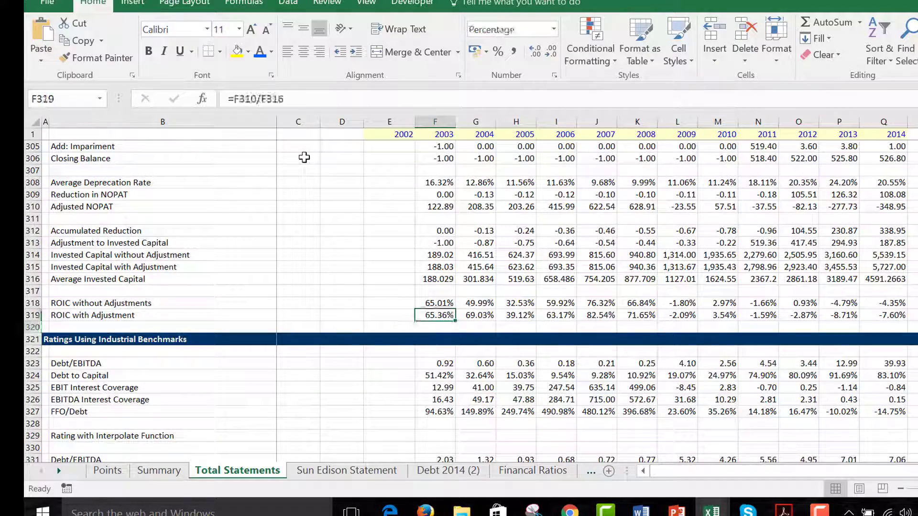
{"action": "key", "text": "Up"}
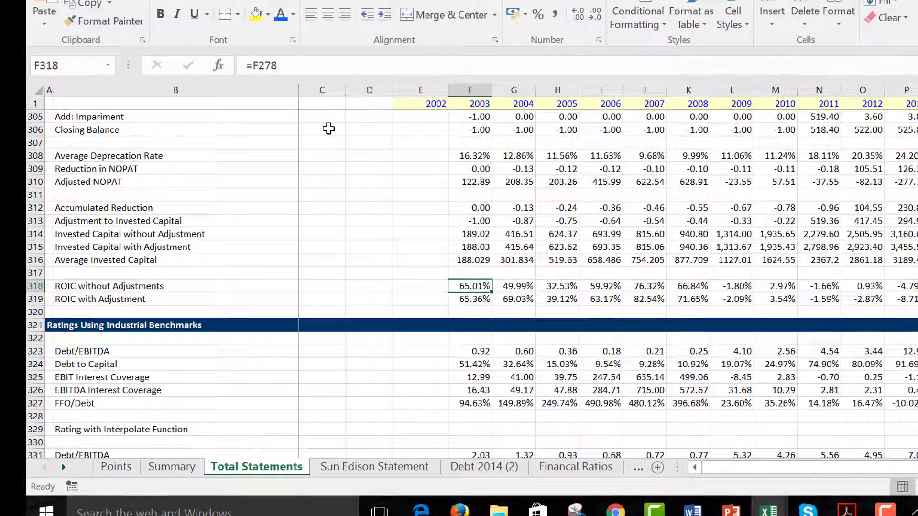
- Follow the ROIC without Adjustments row year by year from 2003 to 2009
{"action": "key", "text": "Left"}
{"action": "key", "text": "Left"}
{"action": "key", "text": "Right"}
{"action": "key", "text": "Right"}
{"action": "key", "text": "Right"}
{"action": "key", "text": "Right"}
{"action": "key", "text": "Right"}
{"action": "key", "text": "Right"}
{"action": "key", "text": "Right"}
{"action": "key", "text": "Right"}
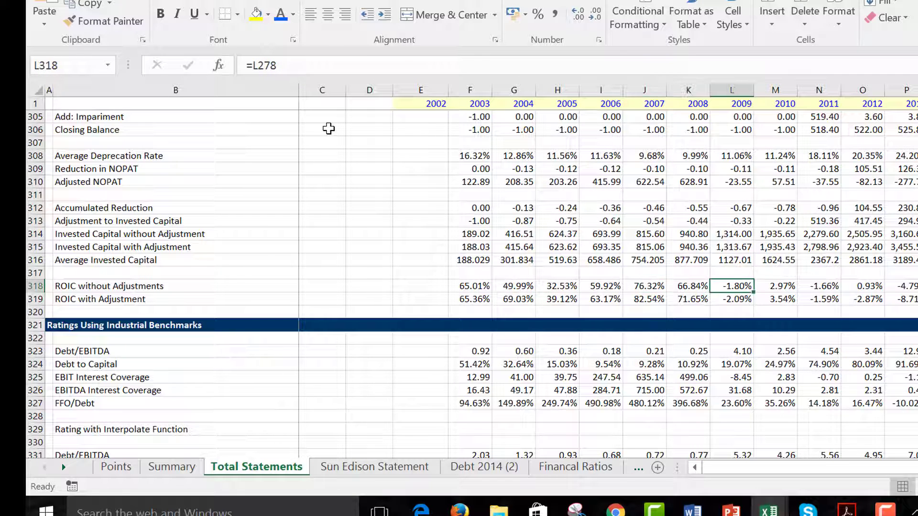
- Go back to the earliest ROIC without Adjustments years and examine 2003 through 2005
{"action": "key", "text": "Left"}
{"action": "key", "text": "Left"}
{"action": "key", "text": "Left"}
{"action": "key", "text": "Left"}
{"action": "key", "text": "Left"}
{"action": "key", "text": "Left"}
{"action": "key", "text": "Left"}
{"action": "key", "text": "Right"}
{"action": "key", "text": "Right"}
{"action": "key", "text": "Right"}
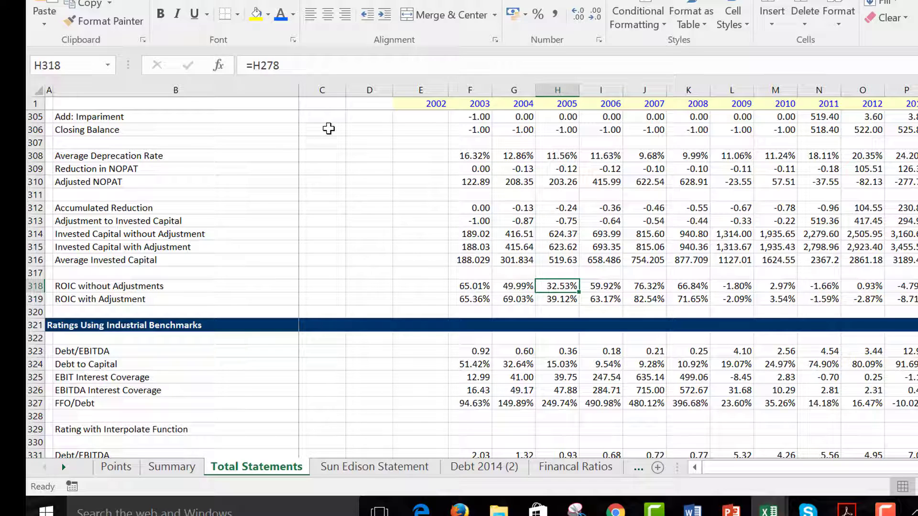
- Examine ROIC without Adjustments from 2003 up to 2008, ending on the 2006 cell
{"action": "key", "text": "Left"}
{"action": "key", "text": "Left"}
{"action": "key", "text": "Right"}
{"action": "key", "text": "Right"}
{"action": "key", "text": "Right"}
{"action": "key", "text": "Right"}
{"action": "key", "text": "Right"}
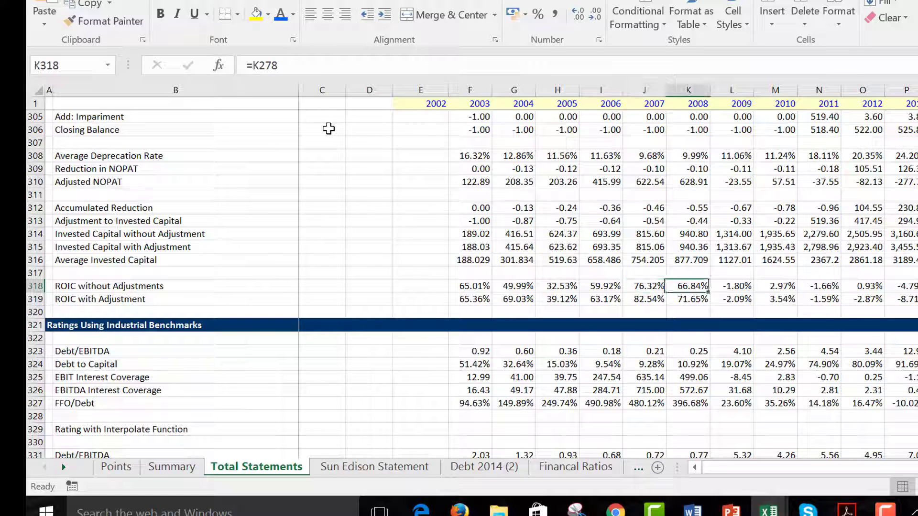
{"action": "key", "text": "Left"}
{"action": "key", "text": "Left"}
{"action": "key", "text": "Left"}
{"action": "key", "text": "Right"}
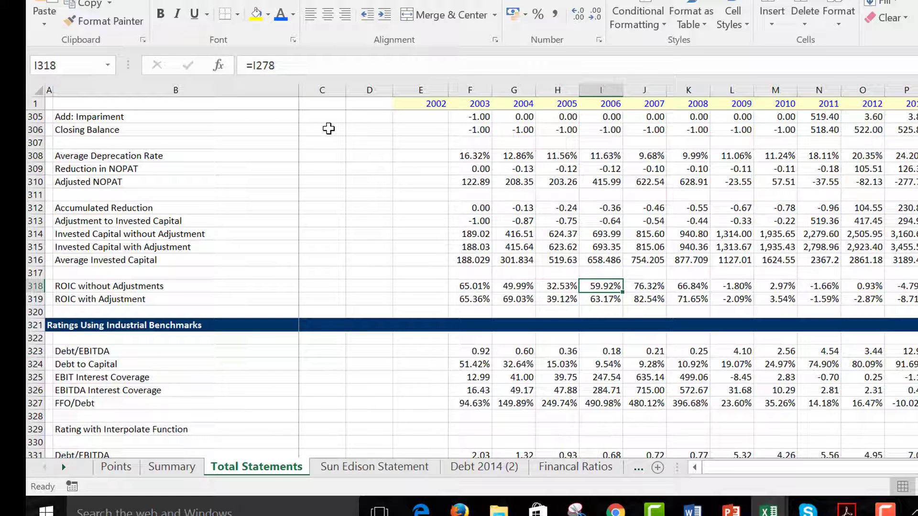
- Sweep back and forth over the 2003 to 2008 ROIC without Adjustments cells, ending on 2003
{"action": "key", "text": "Right"}
{"action": "key", "text": "Left"}
{"action": "key", "text": "Left"}
{"action": "key", "text": "Left"}
{"action": "key", "text": "Left"}
{"action": "key", "text": "Right"}
{"action": "key", "text": "Right"}
{"action": "key", "text": "Right"}
{"action": "key", "text": "Right"}
{"action": "key", "text": "Right"}
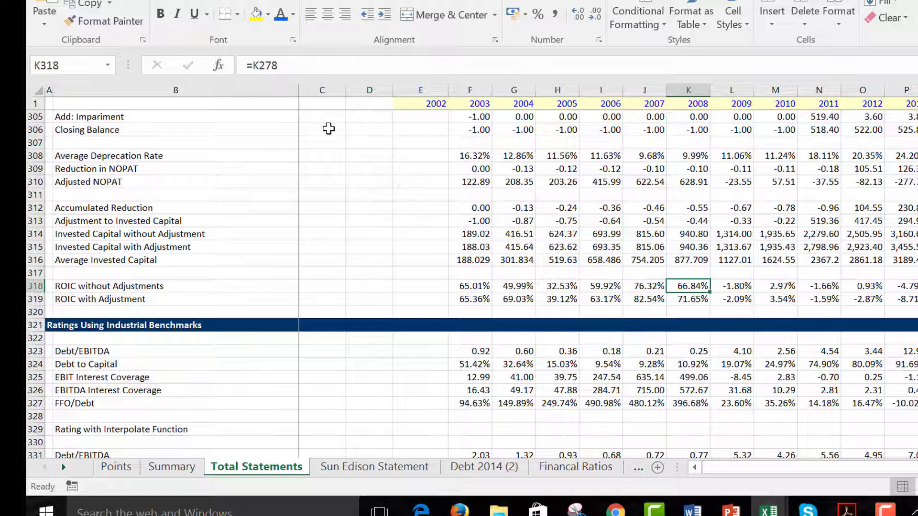
{"action": "key", "text": "Left"}
{"action": "key", "text": "Left"}
{"action": "key", "text": "Left"}
{"action": "key", "text": "Left"}
{"action": "key", "text": "Left"}
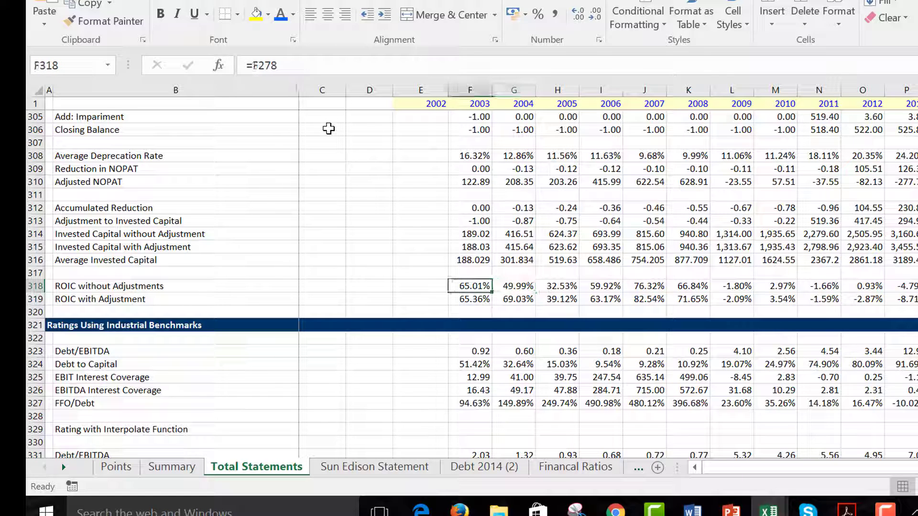
- Trace ROIC without Adjustments from 2003 through 2008 and on to the 2009 cell
{"action": "key", "text": "Right"}
{"action": "key", "text": "Right"}
{"action": "key", "text": "Right"}
{"action": "key", "text": "Right"}
{"action": "key", "text": "Right"}
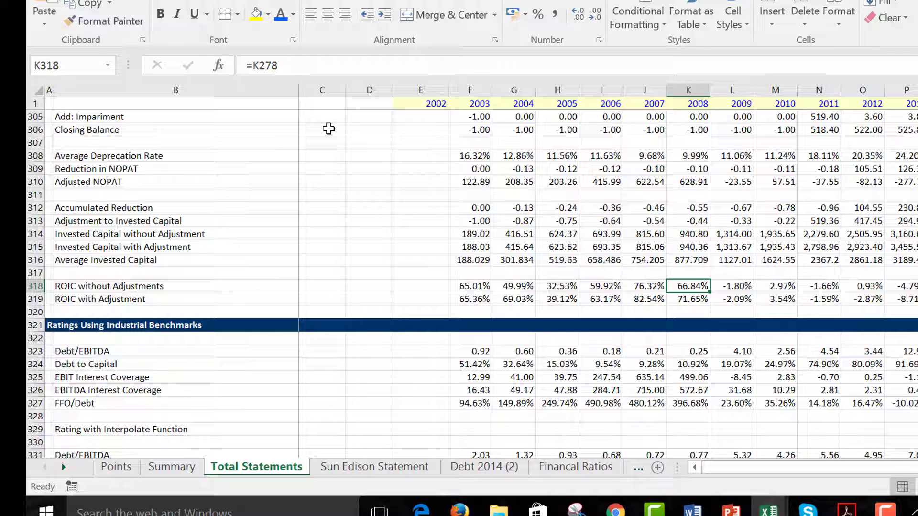
{"action": "key", "text": "Right"}
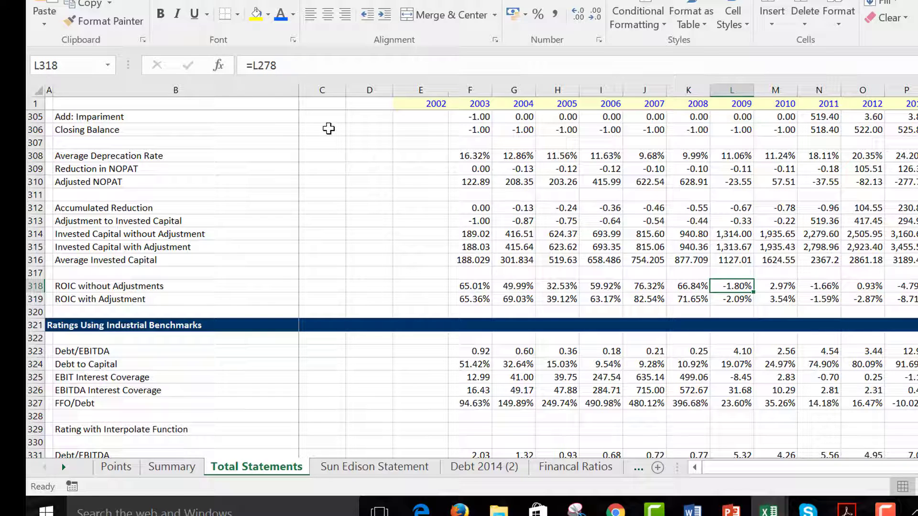
- Compare the 2009 ROIC without Adjustments with the adjacent 2008 and 2010 cells
{"action": "key", "text": "Right"}
{"action": "key", "text": "Left"}
{"action": "key", "text": "Left"}
{"action": "key", "text": "Right"}
{"action": "key", "text": "Left"}
{"action": "key", "text": "Right"}
{"action": "key", "text": "Left"}
{"action": "key", "text": "Right"}
{"action": "key", "text": "Right"}
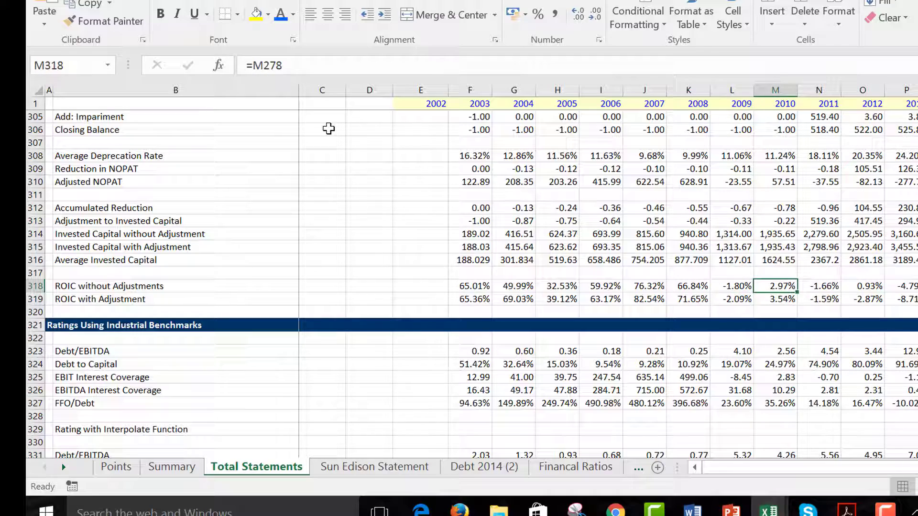
{"action": "key", "text": "Left"}
{"action": "key", "text": "Right"}
{"action": "key", "text": "Left"}
- Go back to the Ratio Analysis section and inspect the 2009 Less: Admin Expense link
{"action": "key", "text": "Page_Up"}
{"action": "key", "text": "Page_Up"}
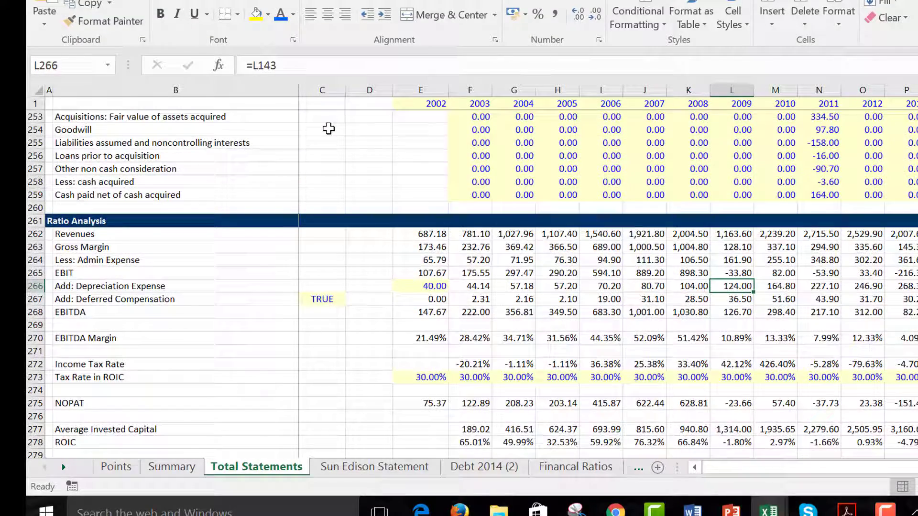
{"action": "key", "text": "Page_Up"}
{"action": "key", "text": "Page_Down"}
{"action": "key", "text": "Up"}
{"action": "key", "text": "Up"}
{"action": "key", "text": "Up"}
{"action": "key", "text": "Up"}
{"action": "key", "text": "Up"}
{"action": "key", "text": "Up"}
{"action": "key", "text": "Up"}
{"action": "key", "text": "Up"}
{"action": "key", "text": "Up"}
{"action": "key", "text": "Up"}
{"action": "key", "text": "Up"}
{"action": "key", "text": "Up"}
{"action": "key", "text": "Up"}
{"action": "key", "text": "Up"}
{"action": "key", "text": "Up"}
{"action": "key", "text": "Up"}
{"action": "key", "text": "Up"}
{"action": "key", "text": "Up"}
{"action": "key", "text": "Up"}
{"action": "key", "text": "Up"}
{"action": "key", "text": "Up"}
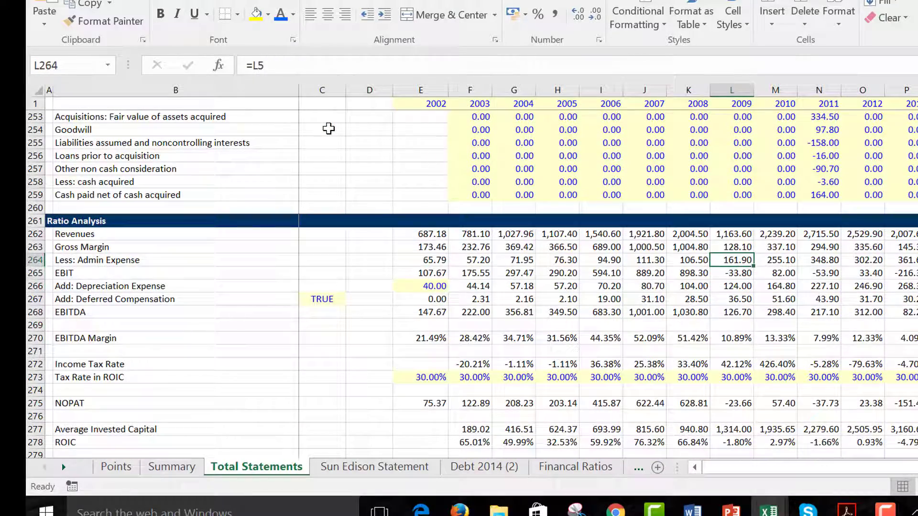
- Go back from the Ratio Analysis section to the 2009 current liabilities in the balance sheet
{"action": "key", "text": "Page_Up"}
{"action": "key", "text": "Page_Up"}
{"action": "key", "text": "Page_Up"}
{"action": "key", "text": "Page_Up"}
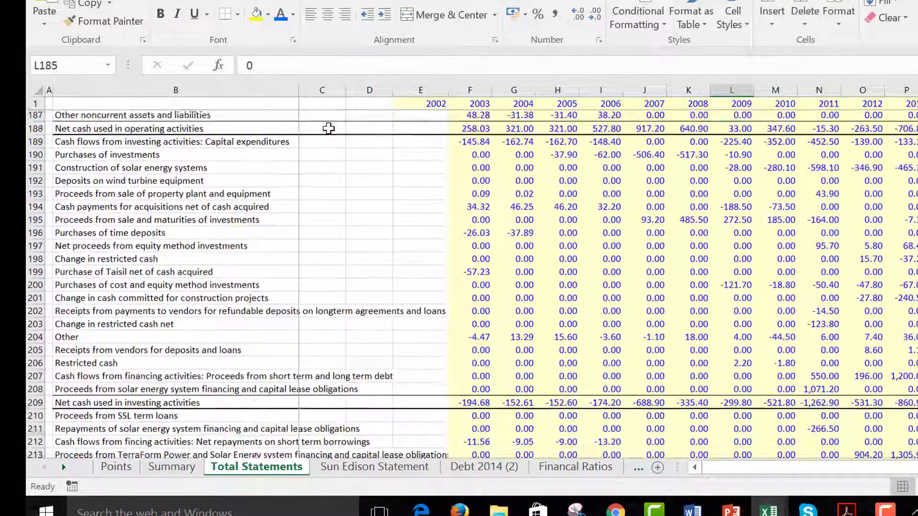
{"action": "key", "text": "Page_Up"}
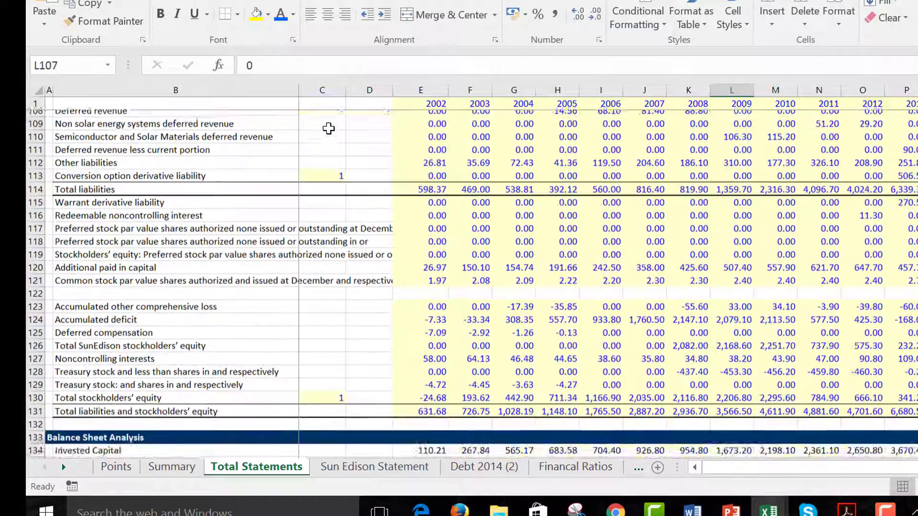
{"action": "key", "text": "Up"}
{"action": "key", "text": "Up"}
{"action": "key", "text": "Up"}
{"action": "key", "text": "Up"}
{"action": "key", "text": "Up"}
{"action": "key", "text": "Up"}
{"action": "key", "text": "Up"}
{"action": "key", "text": "Up"}
{"action": "key", "text": "Up"}
{"action": "key", "text": "Up"}
{"action": "key", "text": "Up"}
{"action": "key", "text": "Up"}
{"action": "key", "text": "Up"}
{"action": "key", "text": "Up"}
{"action": "key", "text": "Up"}
{"action": "key", "text": "Up"}
{"action": "key", "text": "Up"}
{"action": "key", "text": "Up"}
{"action": "key", "text": "Up"}
{"action": "key", "text": "Up"}
{"action": "key", "text": "Up"}
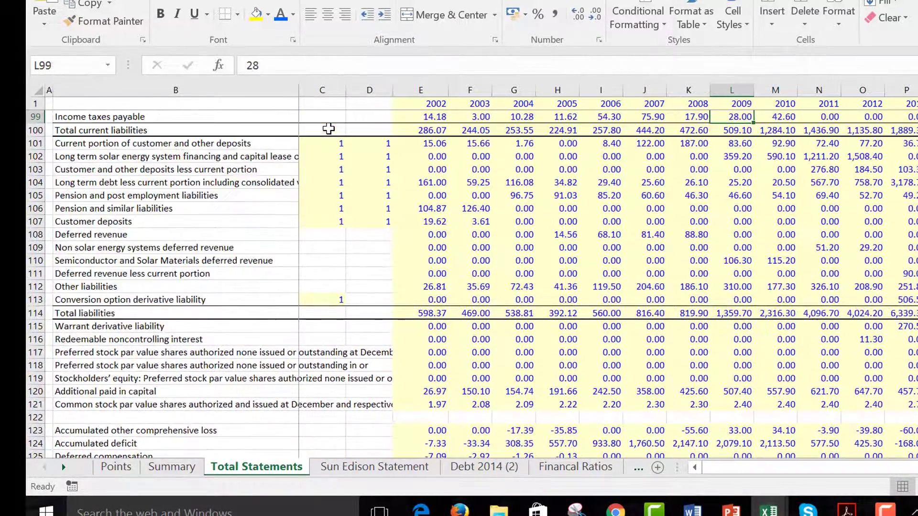
- Look over the current liability rows from the 2009 column across to their row labels
{"action": "key", "text": "Down"}
{"action": "key", "text": "Down"}
{"action": "key", "text": "Down"}
{"action": "key", "text": "Down"}
{"action": "key", "text": "Down"}
{"action": "key", "text": "Down"}
{"action": "key", "text": "Down"}
{"action": "key", "text": "Down"}
{"action": "key", "text": "Down"}
{"action": "key", "text": "Down"}
{"action": "key", "text": "Down"}
{"action": "key", "text": "Left"}
{"action": "key", "text": "Left"}
{"action": "key", "text": "Left"}
{"action": "key", "text": "Left"}
{"action": "key", "text": "Left"}
{"action": "key", "text": "Left"}
{"action": "key", "text": "Left"}
{"action": "key", "text": "Left"}
{"action": "key", "text": "Left"}
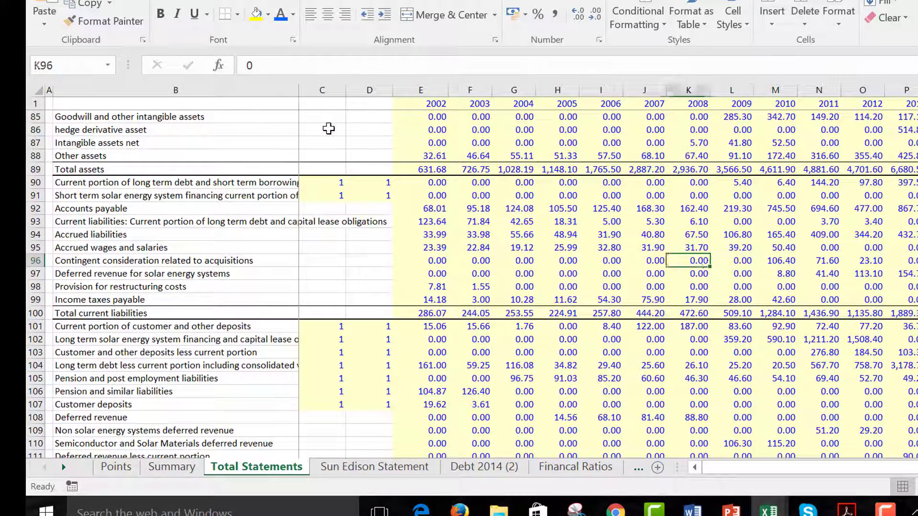
{"action": "key", "text": "Left"}
{"action": "key", "text": "Left"}
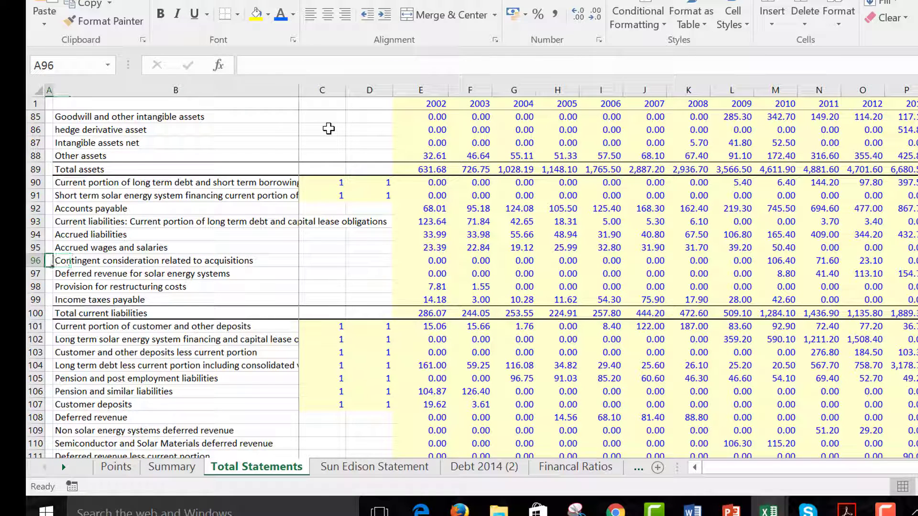
- Follow the first flag column up from the current liabilities towards the asset rows
{"action": "key", "text": "Down"}
{"action": "key", "text": "Right"}
{"action": "key", "text": "Right"}
{"action": "key", "text": "Up"}
{"action": "key", "text": "Up"}
{"action": "key", "text": "Up"}
{"action": "key", "text": "Up"}
{"action": "key", "text": "Up"}
{"action": "key", "text": "Up"}
{"action": "key", "text": "Up"}
{"action": "key", "text": "Up"}
{"action": "key", "text": "Up"}
{"action": "key", "text": "Up"}
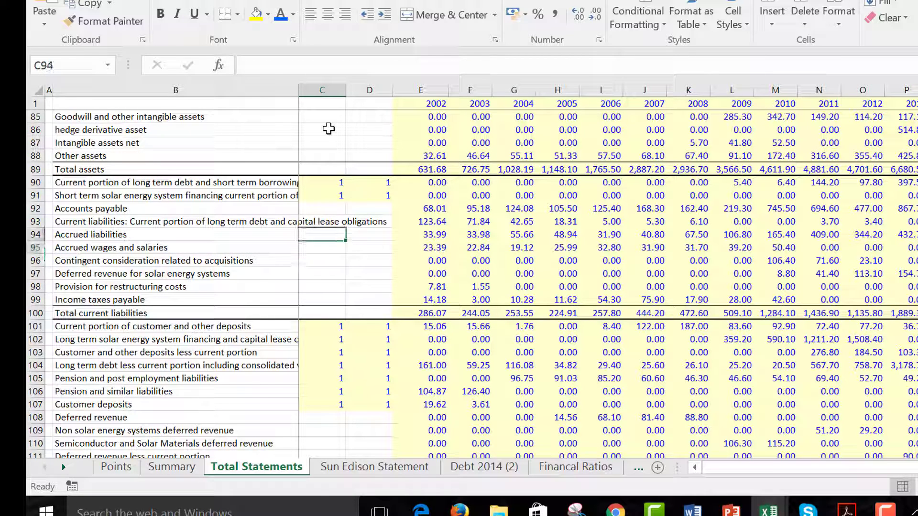
- Find the Goodwill and other intangible assets row and follow it across to 2010
{"action": "key", "text": "Right"}
{"action": "key", "text": "Right"}
{"action": "key", "text": "Right"}
{"action": "key", "text": "Right"}
{"action": "key", "text": "Right"}
{"action": "key", "text": "Right"}
{"action": "key", "text": "Right"}
{"action": "key", "text": "Right"}
{"action": "key", "text": "Right"}
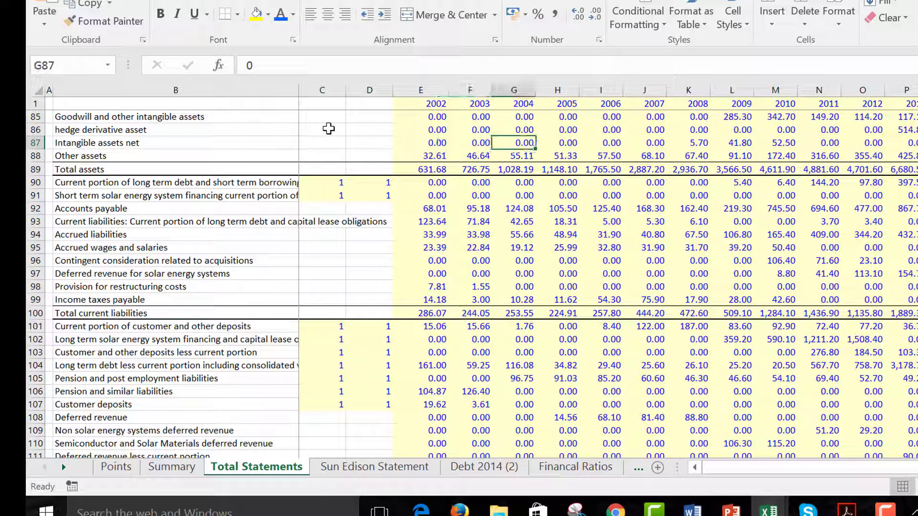
{"action": "key", "text": "Up"}
{"action": "key", "text": "Up"}
{"action": "key", "text": "Right"}
{"action": "key", "text": "Right"}
{"action": "key", "text": "Right"}
{"action": "key", "text": "Right"}
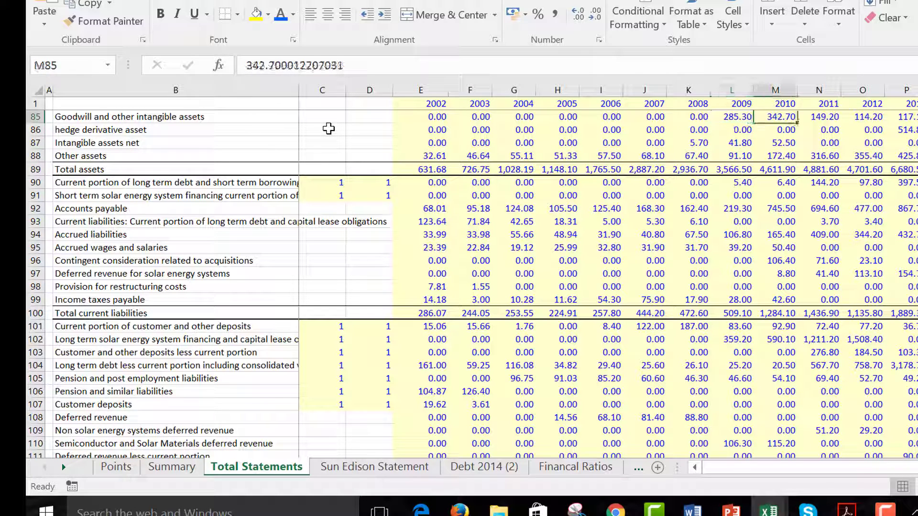
- Trace Goodwill and other intangible assets from the 2009 cell through to column Q
{"action": "key", "text": "Left"}
{"action": "key", "text": "Left"}
{"action": "key", "text": "Left"}
{"action": "key", "text": "Left"}
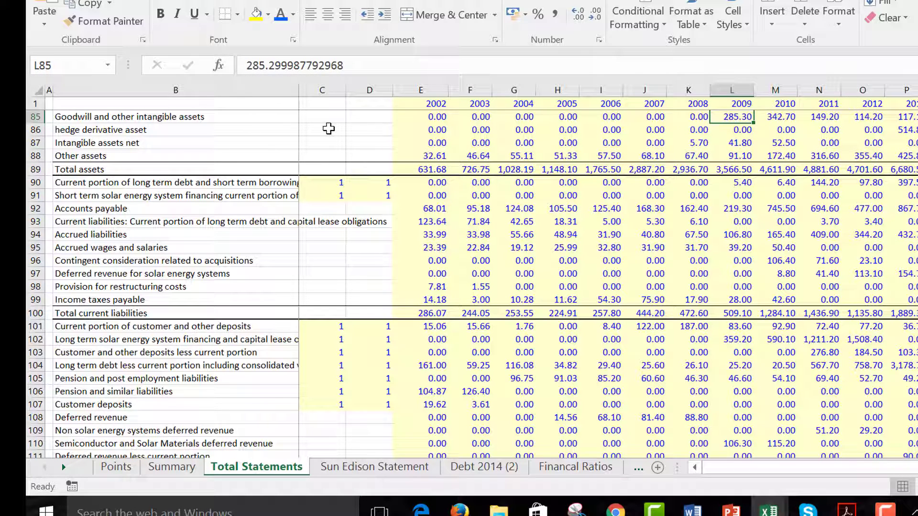
{"action": "key", "text": "Right"}
{"action": "key", "text": "Right"}
{"action": "key", "text": "Right"}
{"action": "key", "text": "Right"}
{"action": "key", "text": "Right"}
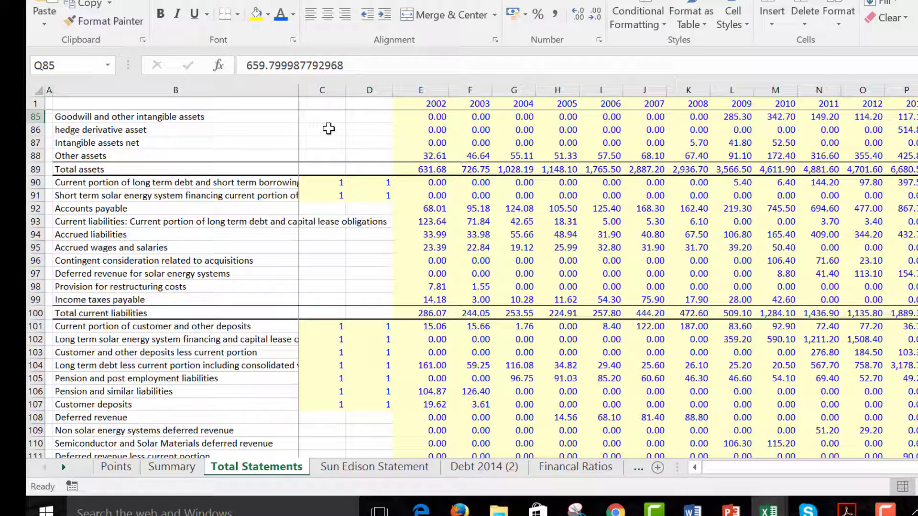
- Return to the 2009 Goodwill and other intangible assets cell and compare it with 2008
{"action": "key", "text": "Up"}
{"action": "key", "text": "Down"}
{"action": "key", "text": "Left"}
{"action": "key", "text": "Left"}
{"action": "key", "text": "Left"}
{"action": "key", "text": "Left"}
{"action": "key", "text": "Left"}
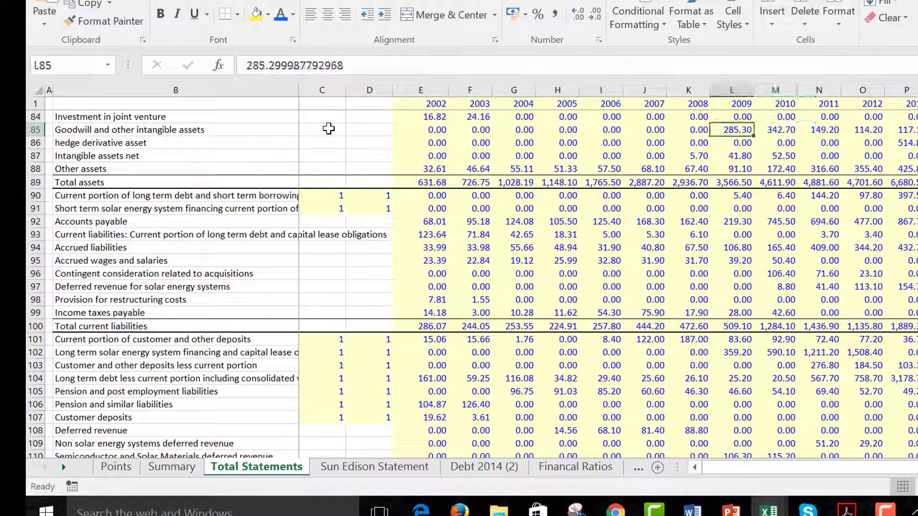
{"action": "key", "text": "Left"}
{"action": "key", "text": "Right"}
{"action": "key", "text": "Left"}
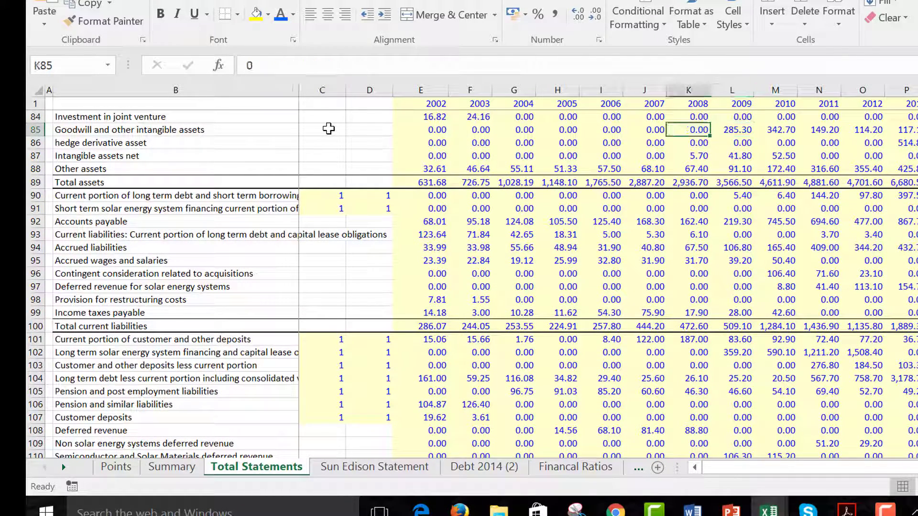
{"action": "key", "text": "Right"}
- Go down past the cash flow statement and inspect the 2009 ROIC with Adjustment formula
{"action": "key", "text": "Page_Down"}
{"action": "key", "text": "Page_Down"}
{"action": "key", "text": "Page_Down"}
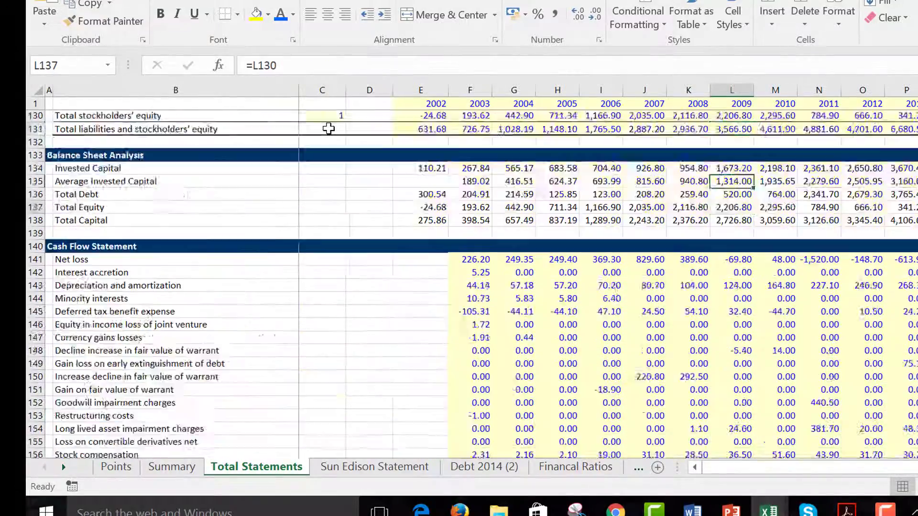
{"action": "key", "text": "Page_Down"}
{"action": "key", "text": "Page_Down"}
{"action": "key", "text": "Page_Down"}
{"action": "key", "text": "Page_Down"}
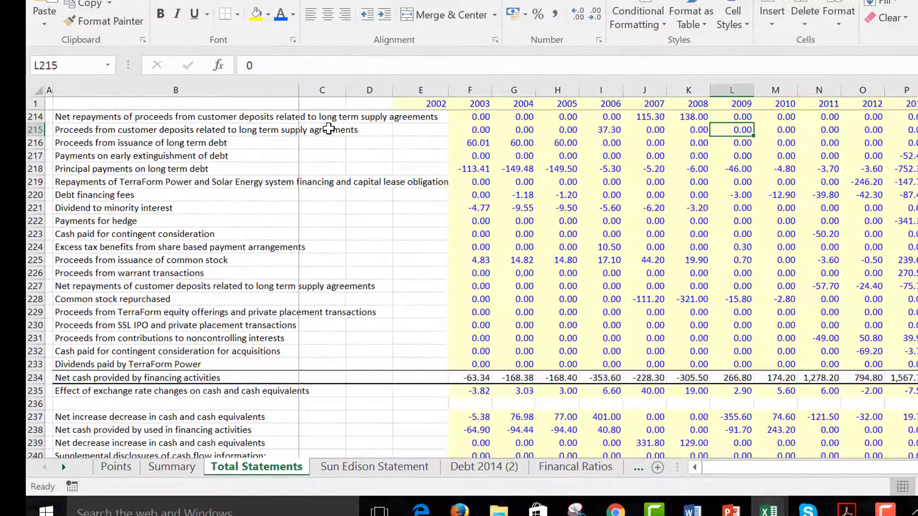
{"action": "key", "text": "Page_Down"}
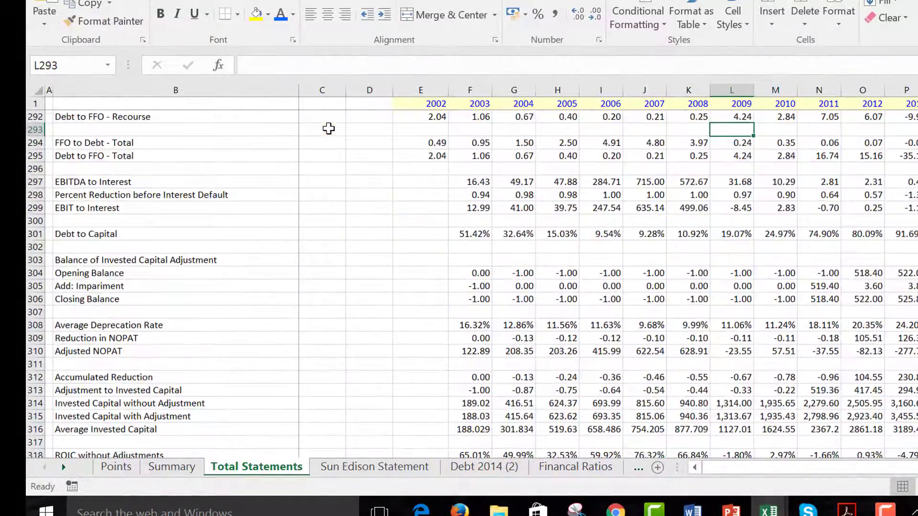
{"action": "key", "text": "Page_Down"}
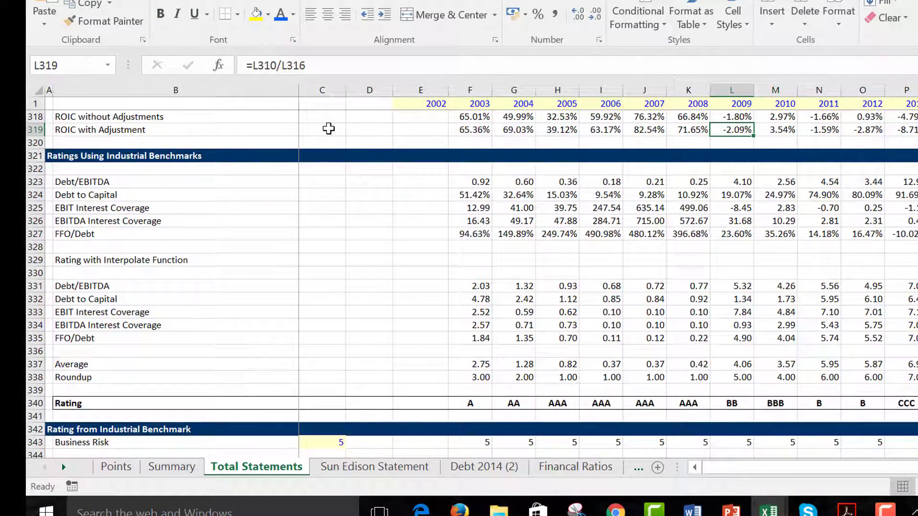
- Open the Financal Ratios sheet and inspect the AAA+ benchmarks for Debt to Capital and Debt/EBITDA
{"action": "key", "text": "ctrl+Page_Down"}
{"action": "key", "text": "ctrl+Page_Down"}
{"action": "key", "text": "ctrl+Page_Down"}
{"action": "key", "text": "ctrl+Page_Down"}
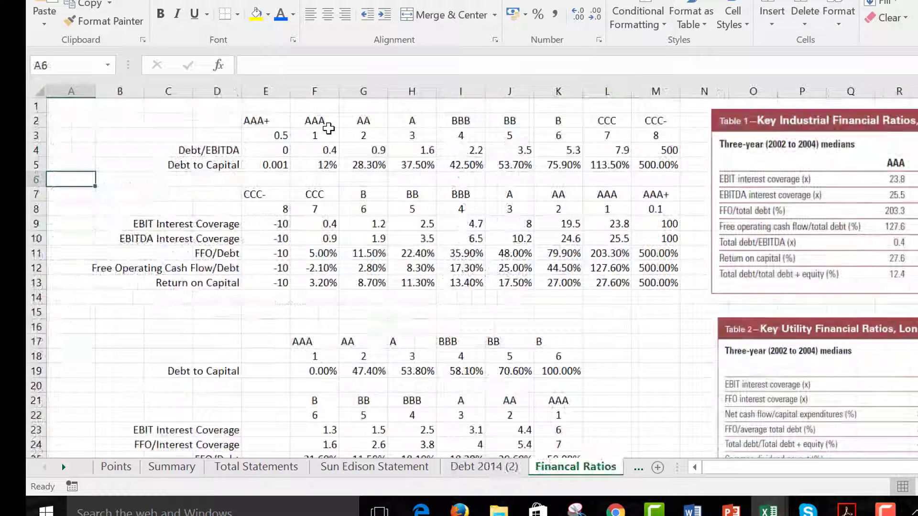
{"action": "key", "text": "Right"}
{"action": "key", "text": "Right"}
{"action": "key", "text": "Right"}
{"action": "key", "text": "Right"}
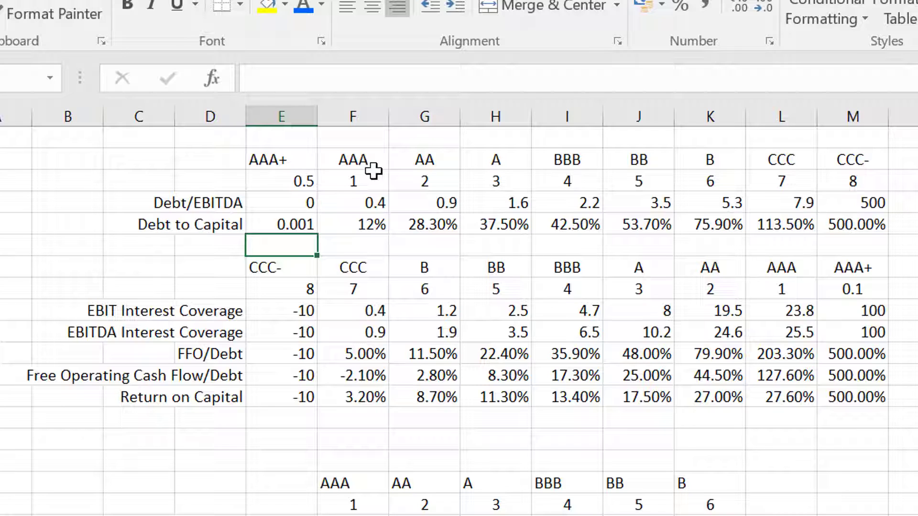
{"action": "key", "text": "Up"}
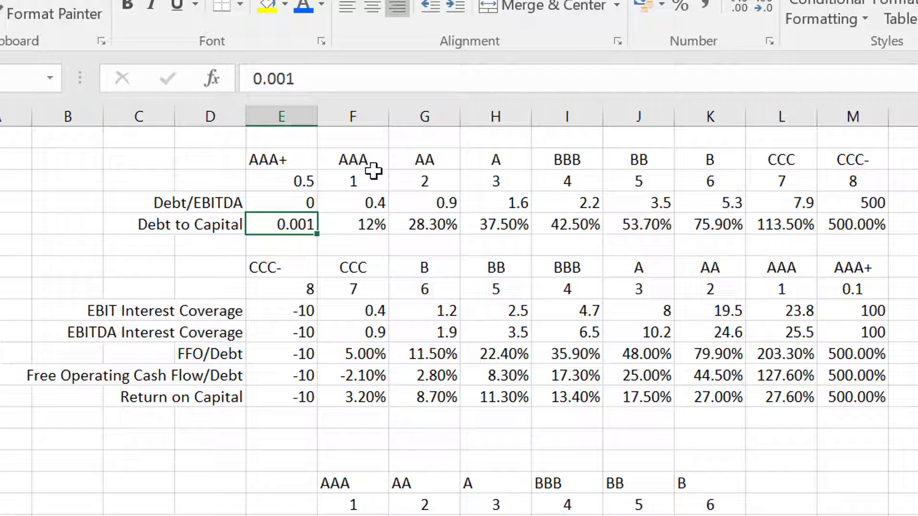
{"action": "key", "text": "Up"}
{"action": "key", "text": "Left"}
{"action": "key", "text": "Right"}
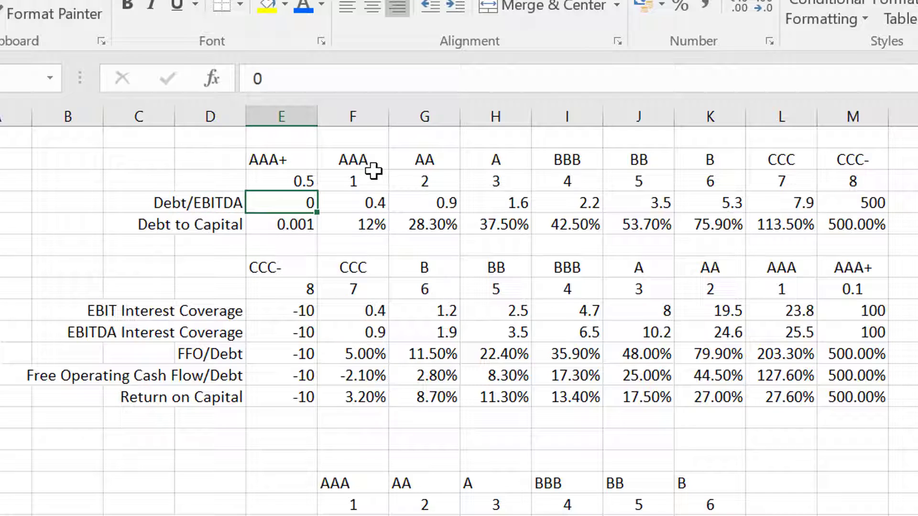
- Return to the Total Statements sheet and inspect the 2007 ROIC with Adjustment formula
{"action": "key", "text": "ctrl+Page_Up"}
{"action": "key", "text": "ctrl+Page_Up"}
{"action": "key", "text": "ctrl+Page_Up"}
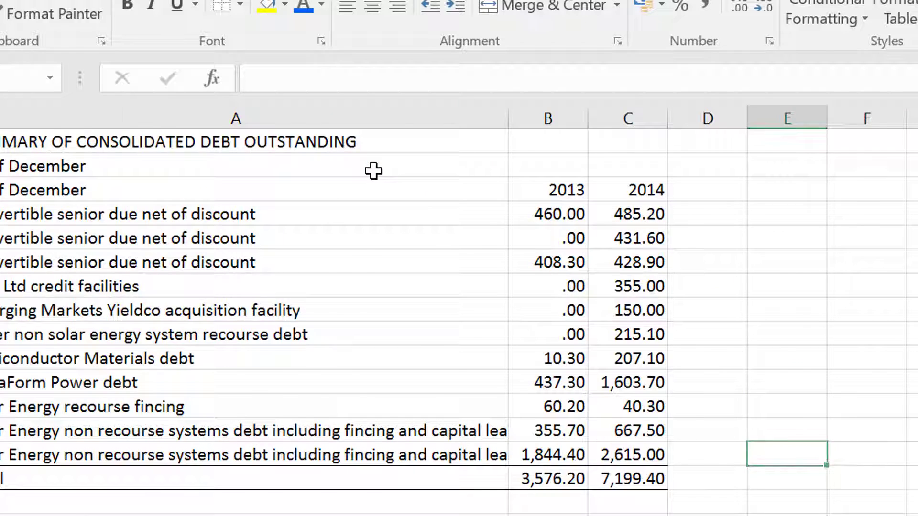
{"action": "key", "text": "ctrl+Page_Up"}
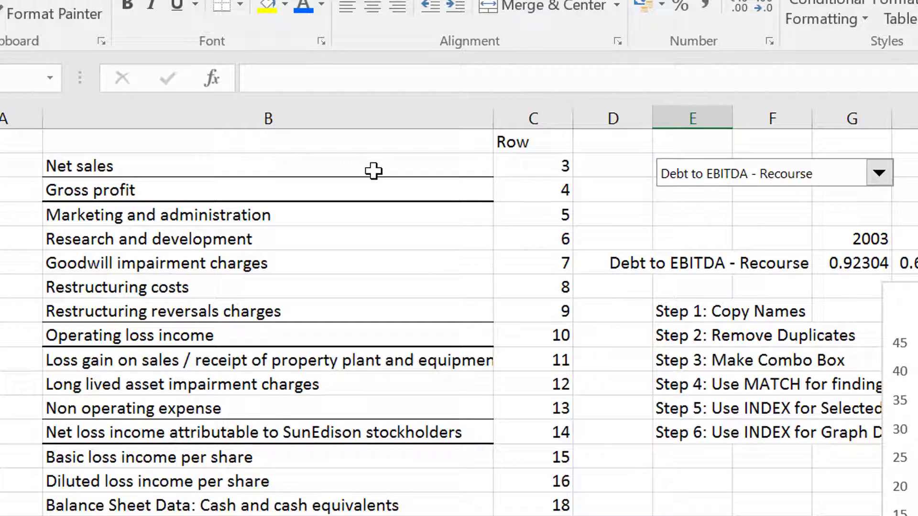
{"action": "key", "text": "ctrl+Page_Down"}
{"action": "key", "text": "Left"}
{"action": "key", "text": "Left"}
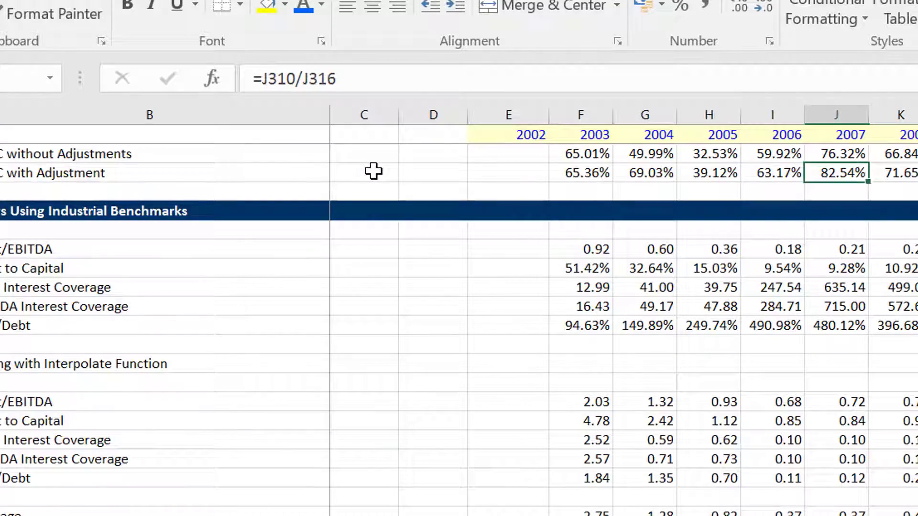
- Inspect the 2003 Debt to Capital formula under Rating with Interpolate Function
{"action": "key", "text": "Up"}
{"action": "key", "text": "Down"}
{"action": "key", "text": "Down"}
{"action": "key", "text": "Down"}
{"action": "key", "text": "Down"}
{"action": "key", "text": "Down"}
{"action": "key", "text": "Down"}
{"action": "key", "text": "Down"}
{"action": "key", "text": "Down"}
{"action": "key", "text": "Down"}
{"action": "key", "text": "Down"}
{"action": "key", "text": "Down"}
{"action": "key", "text": "Down"}
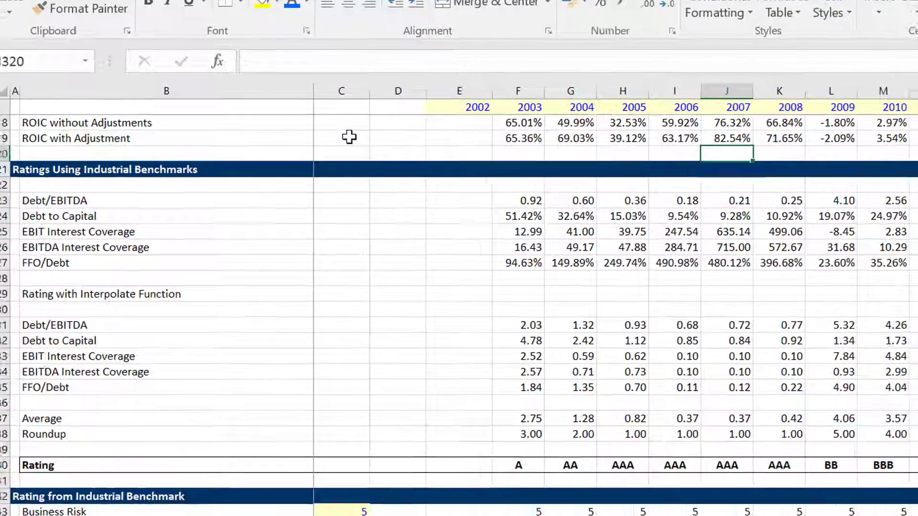
{"action": "key", "text": "Down"}
{"action": "key", "text": "Left"}
{"action": "key", "text": "Left"}
{"action": "key", "text": "Left"}
{"action": "key", "text": "Left"}
{"action": "key", "text": "Down"}
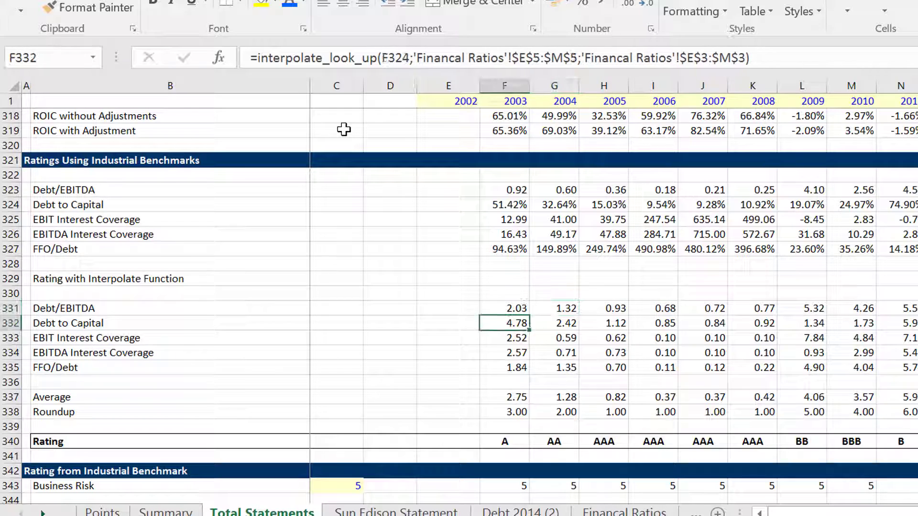
- Go down through the 2003 interpolated ratings and inspect the lookup formula of the final Rating
{"action": "key", "text": "Down"}
{"action": "key", "text": "Down"}
{"action": "key", "text": "Down"}
{"action": "key", "text": "Down"}
{"action": "key", "text": "Down"}
{"action": "key", "text": "Down"}
{"action": "key", "text": "Down"}
{"action": "key", "text": "Down"}
{"action": "key", "text": "Down"}
{"action": "key", "text": "Down"}
{"action": "key", "text": "Down"}
{"action": "key", "text": "Down"}
{"action": "key", "text": "Up"}
{"action": "key", "text": "Up"}
{"action": "key", "text": "Up"}
{"action": "key", "text": "Up"}
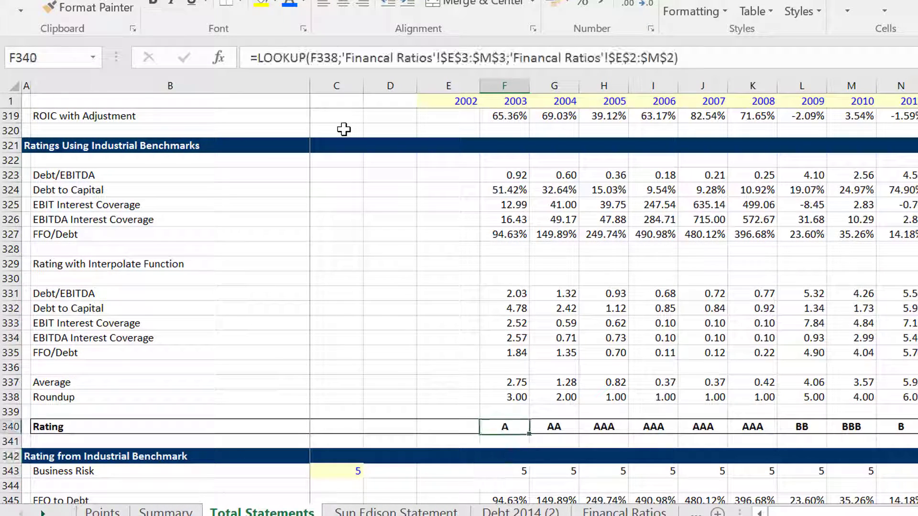
- Go across the final Rating row from 2003 to 2011 under Ratings Using Industrial Benchmarks
{"action": "key", "text": "Right"}
{"action": "key", "text": "Right"}
{"action": "key", "text": "Right"}
{"action": "key", "text": "Right"}
{"action": "key", "text": "Right"}
{"action": "key", "text": "Right"}
{"action": "key", "text": "Right"}
{"action": "key", "text": "Right"}
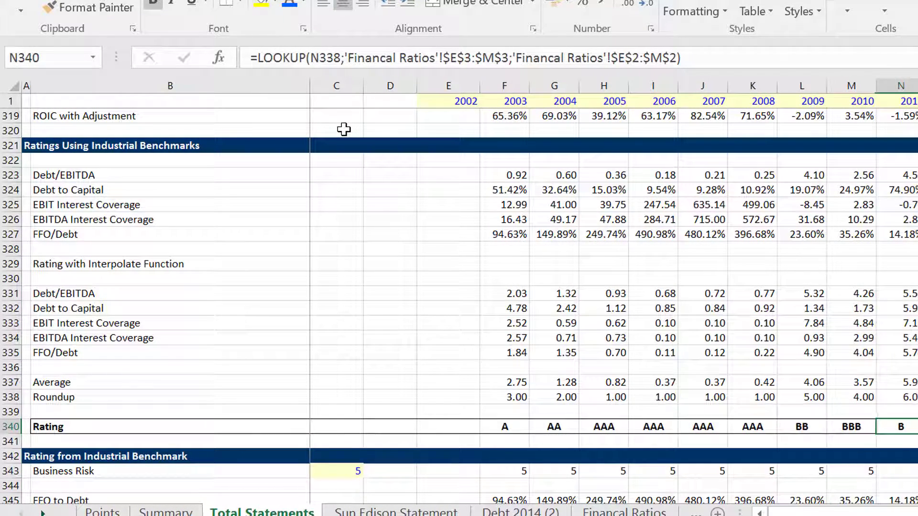
- Return to the earliest years of the final Rating row and compare the 2003 to 2005 ratings
{"action": "key", "text": "Left"}
{"action": "key", "text": "Left"}
{"action": "key", "text": "Left"}
{"action": "key", "text": "Left"}
{"action": "key", "text": "Left"}
{"action": "key", "text": "Left"}
{"action": "key", "text": "Left"}
{"action": "key", "text": "Left"}
{"action": "key", "text": "Left"}
{"action": "key", "text": "Right"}
{"action": "key", "text": "Right"}
{"action": "key", "text": "Right"}
{"action": "key", "text": "Right"}
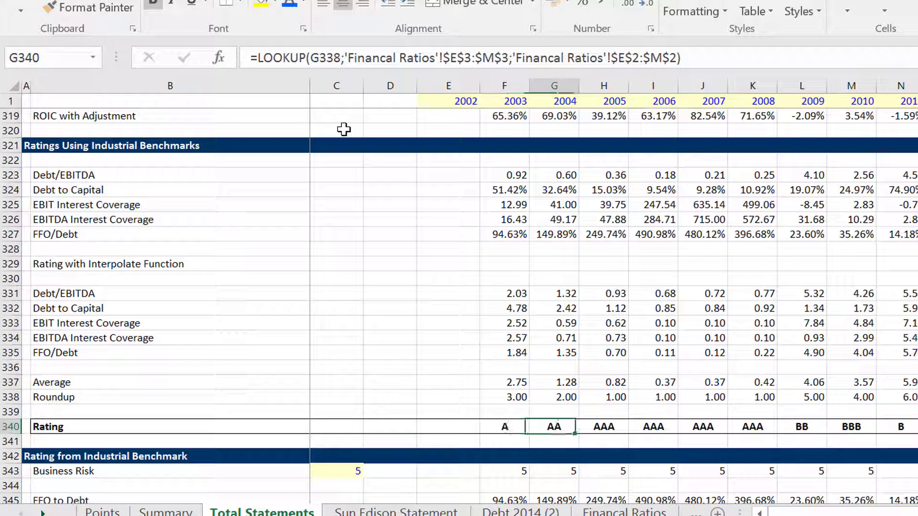
{"action": "key", "text": "Right"}
{"action": "key", "text": "Left"}
{"action": "key", "text": "Left"}
{"action": "key", "text": "Left"}
{"action": "key", "text": "Left"}
{"action": "key", "text": "Right"}
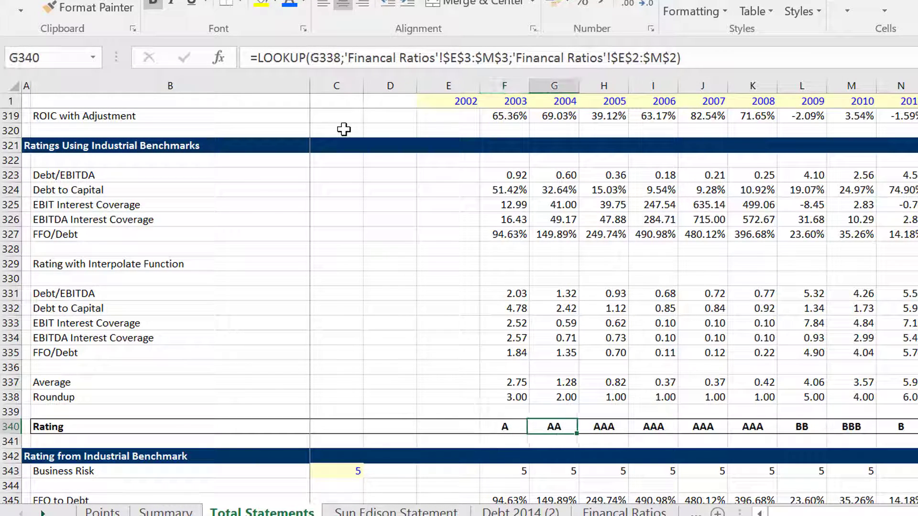
- Follow the final Rating row forward from 2005 through 2008 and on to 2014
{"action": "key", "text": "Right"}
{"action": "key", "text": "Right"}
{"action": "key", "text": "Right"}
{"action": "key", "text": "Right"}
{"action": "key", "text": "Right"}
{"action": "key", "text": "Left"}
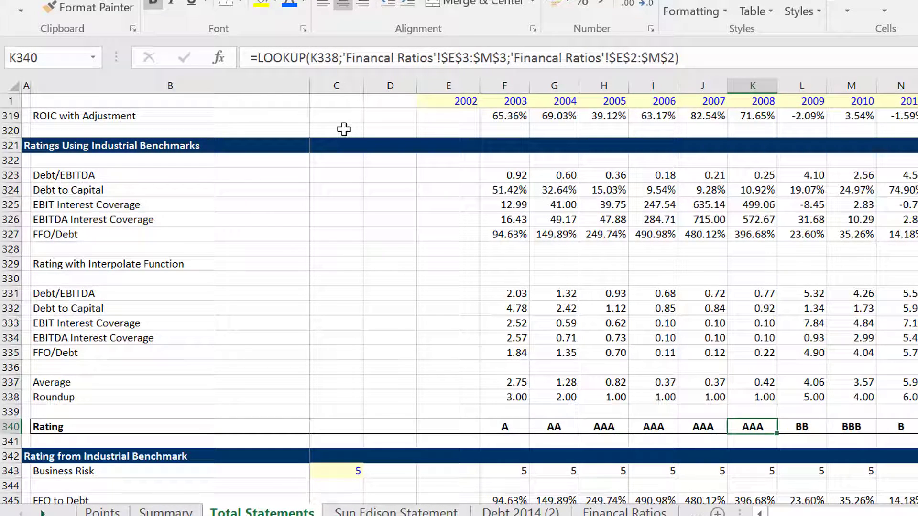
{"action": "key", "text": "Right"}
{"action": "key", "text": "Right"}
{"action": "key", "text": "Right"}
{"action": "key", "text": "Left"}
{"action": "key", "text": "Right"}
{"action": "key", "text": "Right"}
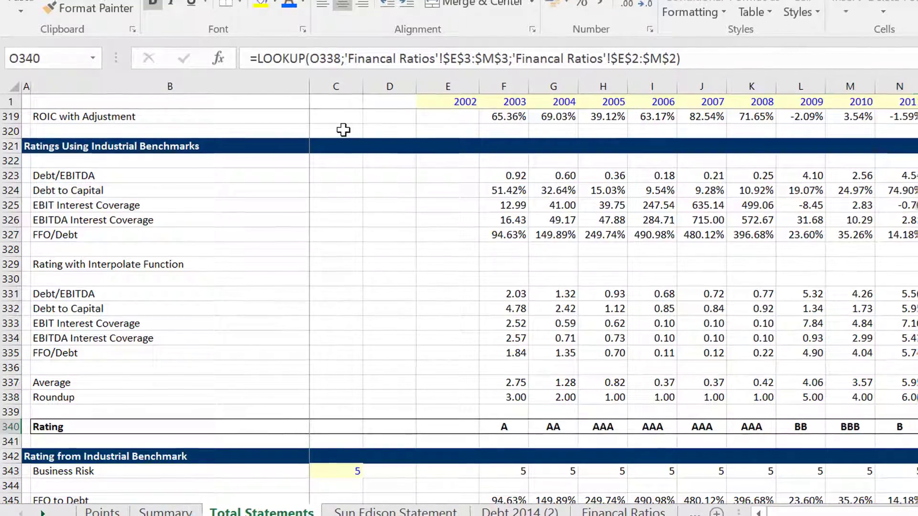
{"action": "key", "text": "Right"}
{"action": "key", "text": "Right"}
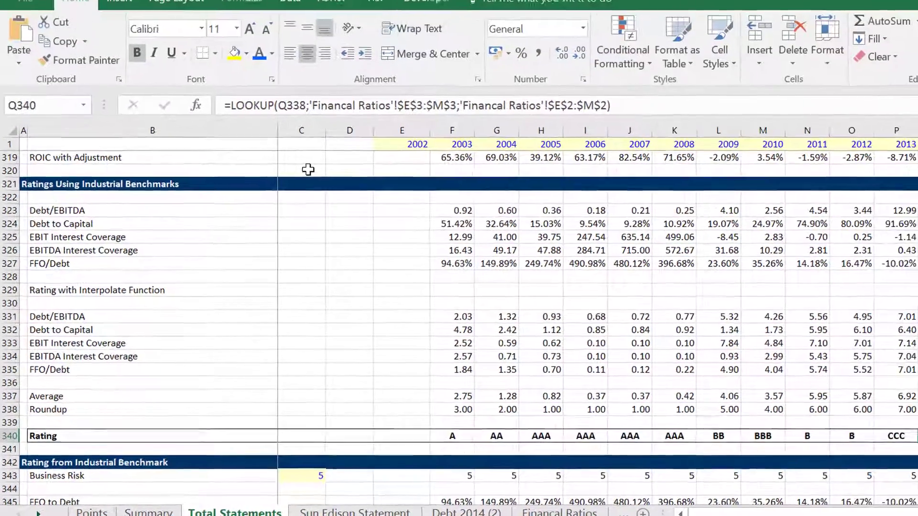
- Go down the 2014 column through the Rating from Industrial Benchmark scores and inspect the INDEX formula of its Rating
{"action": "key", "text": "Down"}
{"action": "key", "text": "Down"}
{"action": "key", "text": "Down"}
{"action": "key", "text": "Down"}
{"action": "key", "text": "Down"}
{"action": "key", "text": "Down"}
{"action": "key", "text": "Down"}
{"action": "key", "text": "Down"}
{"action": "key", "text": "Down"}
{"action": "key", "text": "Down"}
{"action": "key", "text": "Down"}
{"action": "key", "text": "Down"}
{"action": "key", "text": "Down"}
{"action": "key", "text": "Down"}
{"action": "key", "text": "Down"}
{"action": "key", "text": "Down"}
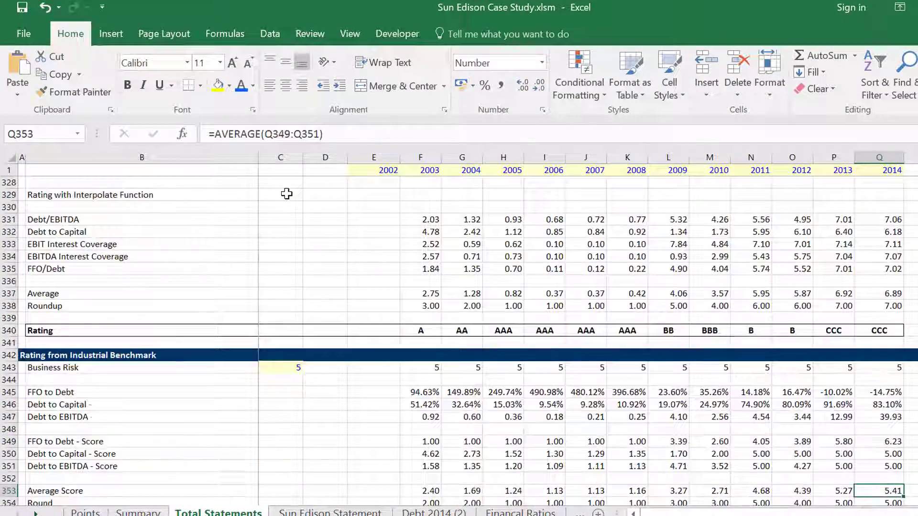
{"action": "key", "text": "Down"}
{"action": "key", "text": "Up"}
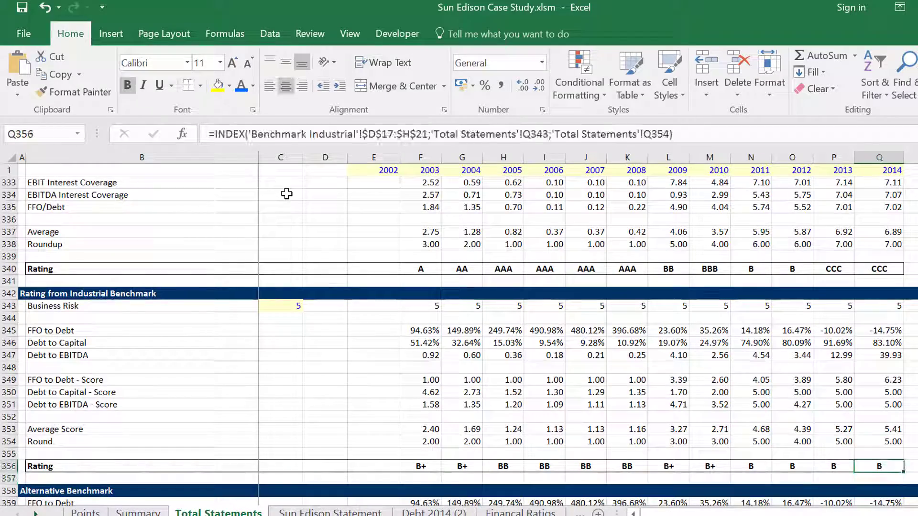
- Move past the Financal Ratios sheet and open the Benchmark Industrial sheet
{"action": "key", "text": "ctrl+Page_Down"}
{"action": "key", "text": "ctrl+Page_Down"}
{"action": "key", "text": "ctrl+Page_Down"}
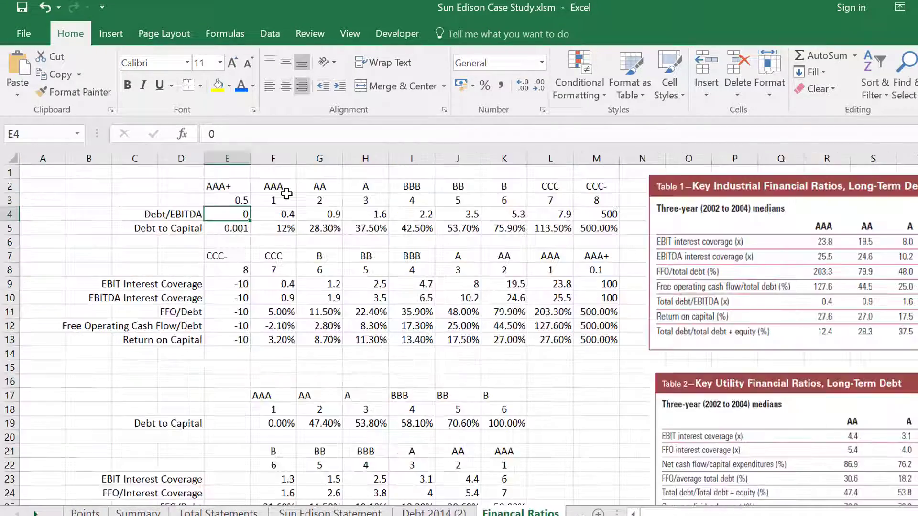
{"action": "key", "text": "ctrl+Page_Down"}
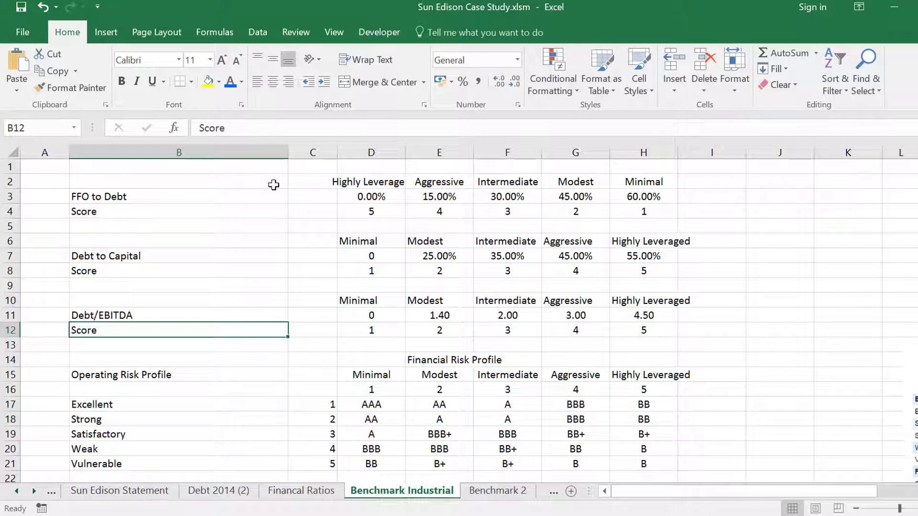
- Examine the Operating Risk Profile scores beside the Excellent and Strong rows of the rating matrix
{"action": "key", "text": "Down"}
{"action": "key", "text": "Down"}
{"action": "key", "text": "Down"}
{"action": "key", "text": "Down"}
{"action": "key", "text": "Down"}
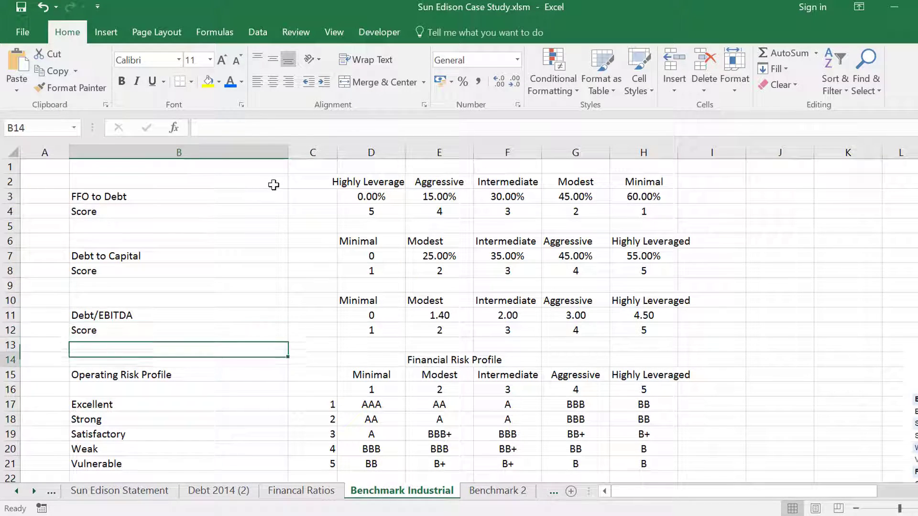
{"action": "key", "text": "Right"}
{"action": "key", "text": "Right"}
{"action": "key", "text": "Left"}
{"action": "key", "text": "Down"}
{"action": "key", "text": "Down"}
{"action": "key", "text": "Down"}
{"action": "key", "text": "Down"}
{"action": "key", "text": "Down"}
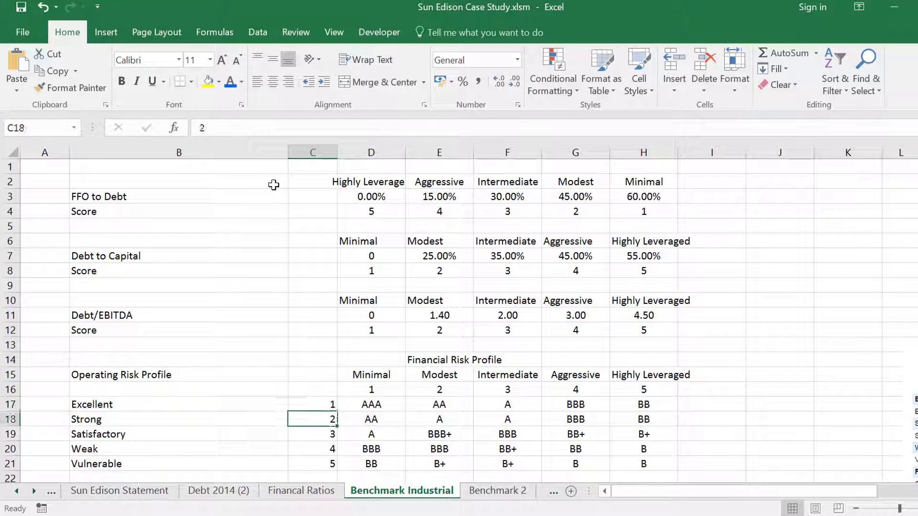
- Go up to the Debt/EBITDA benchmarks and examine the thresholds from Minimal to Highly Leveraged
{"action": "key", "text": "Up"}
{"action": "key", "text": "Up"}
{"action": "key", "text": "Up"}
{"action": "key", "text": "Up"}
{"action": "key", "text": "Up"}
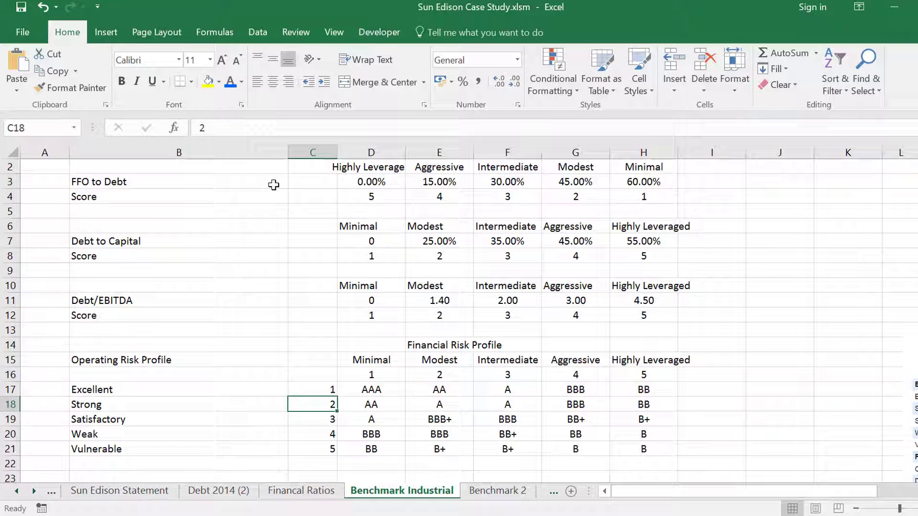
{"action": "key", "text": "Right"}
{"action": "key", "text": "Up"}
{"action": "key", "text": "Up"}
{"action": "key", "text": "Up"}
{"action": "key", "text": "Up"}
{"action": "key", "text": "Up"}
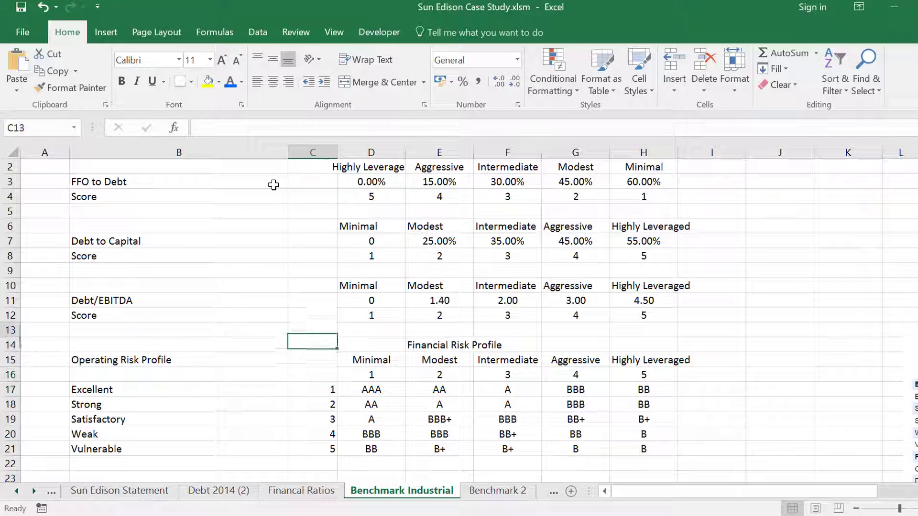
{"action": "key", "text": "Right"}
{"action": "key", "text": "Right"}
{"action": "key", "text": "Right"}
{"action": "key", "text": "Right"}
{"action": "key", "text": "Right"}
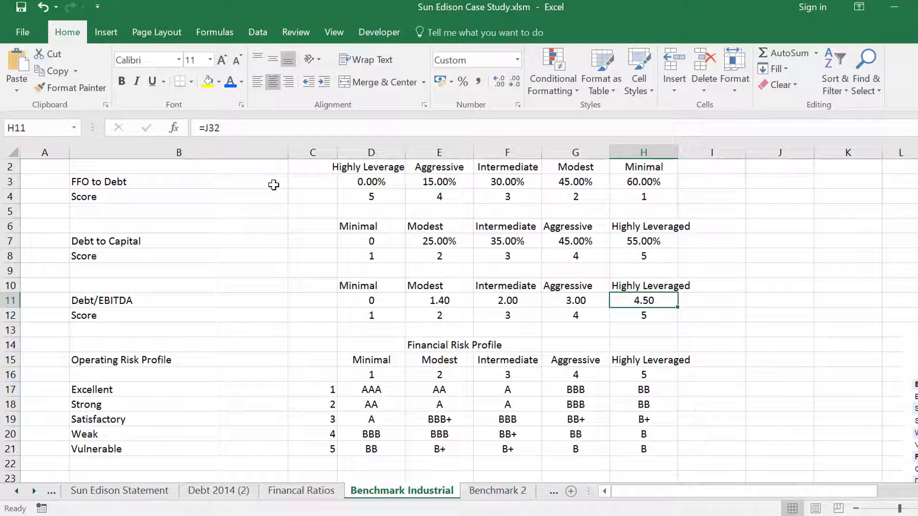
{"action": "key", "text": "Left"}
{"action": "key", "text": "Left"}
{"action": "key", "text": "Left"}
{"action": "key", "text": "Left"}
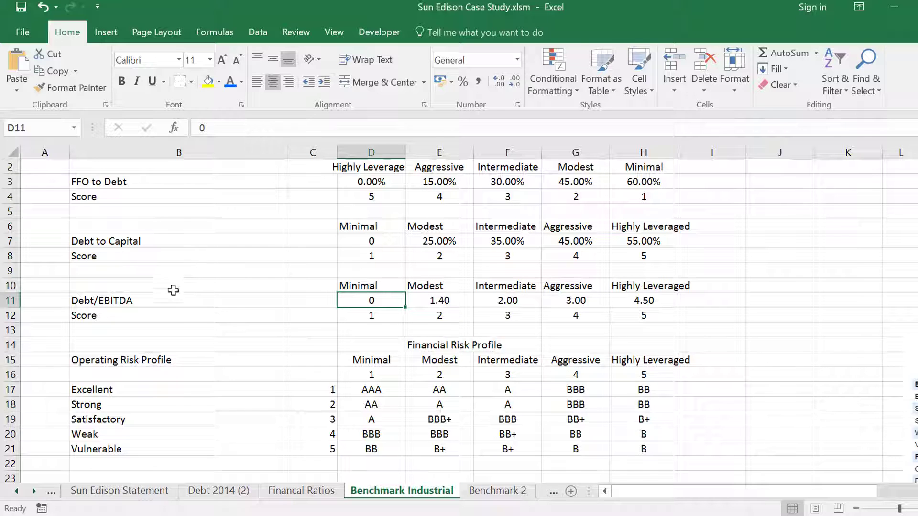
- Switch to File Explorer and open the I. Credit Analysis folder within Courses, Chapter 2. Financial Theory - Public
{"action": "left_click", "coordinate": [427, 515]}
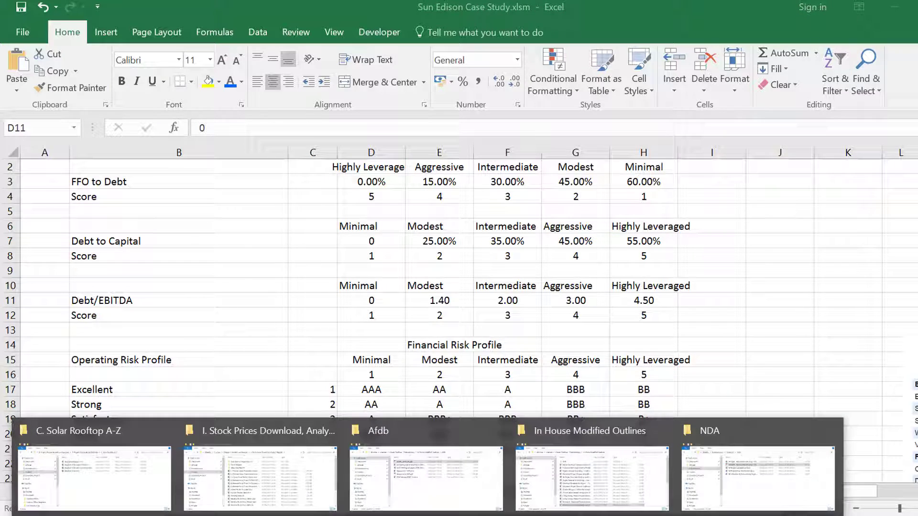
{"action": "left_click", "coordinate": [132, 491]}
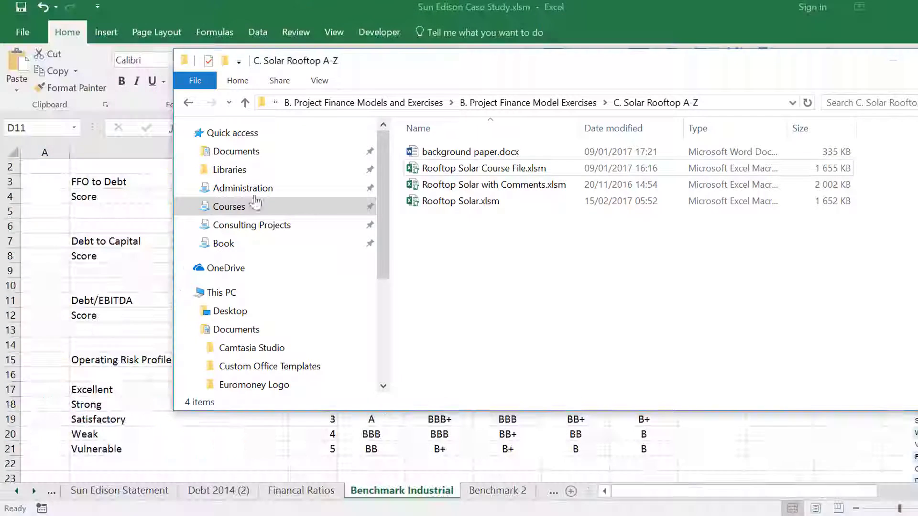
{"action": "left_click", "coordinate": [228, 207]}
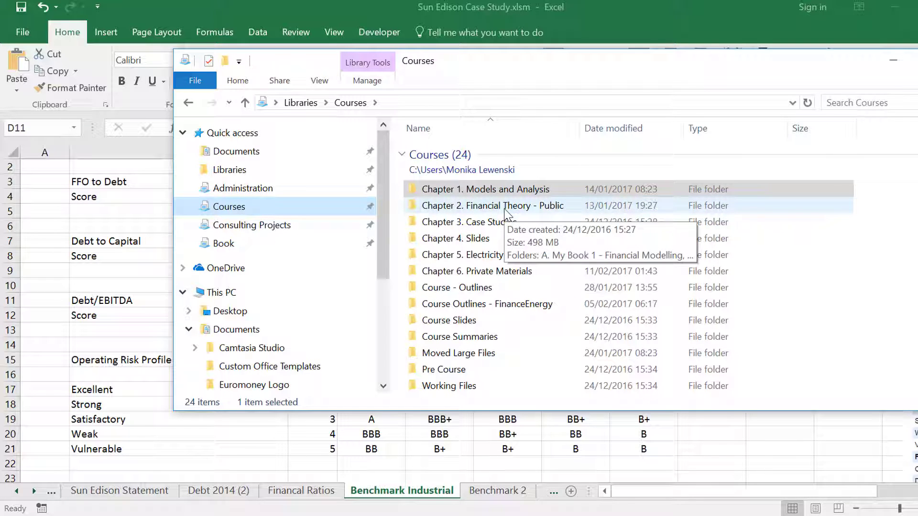
{"action": "double_click", "coordinate": [506, 215]}
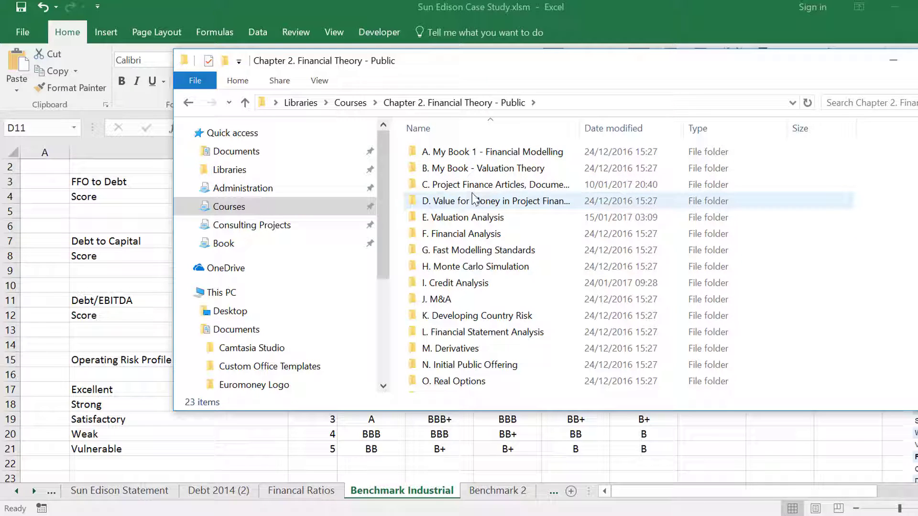
{"action": "double_click", "coordinate": [475, 285]}
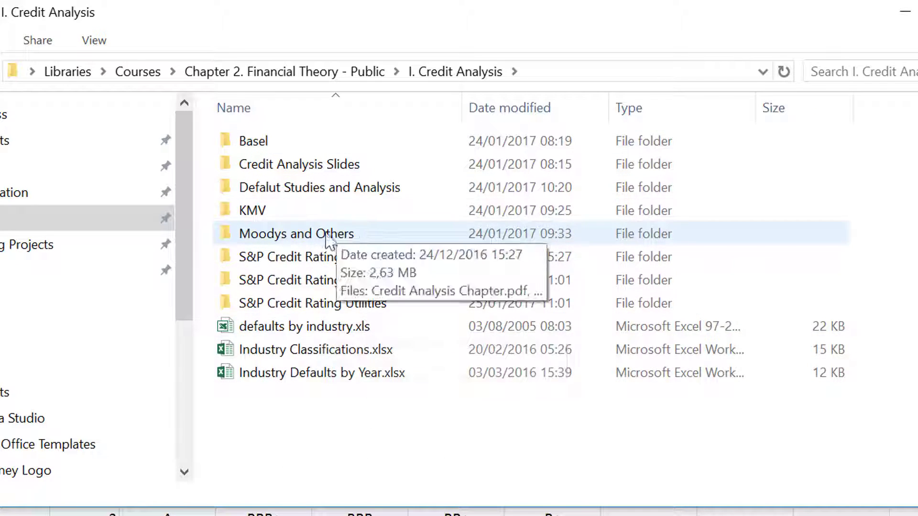
- Look at the files in the S&P Credit Rating 2013-2014 folder and return to I. Credit Analysis
{"action": "left_click", "coordinate": [353, 258]}
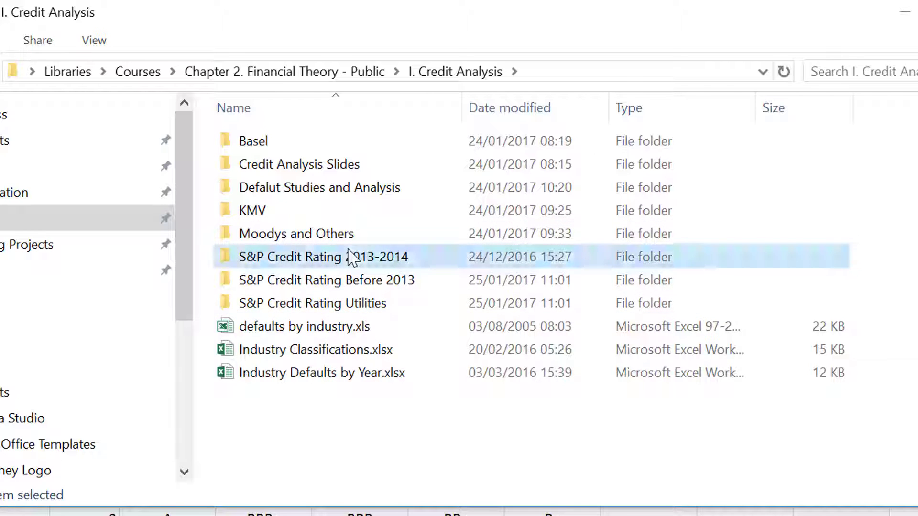
{"action": "double_click", "coordinate": [352, 258]}
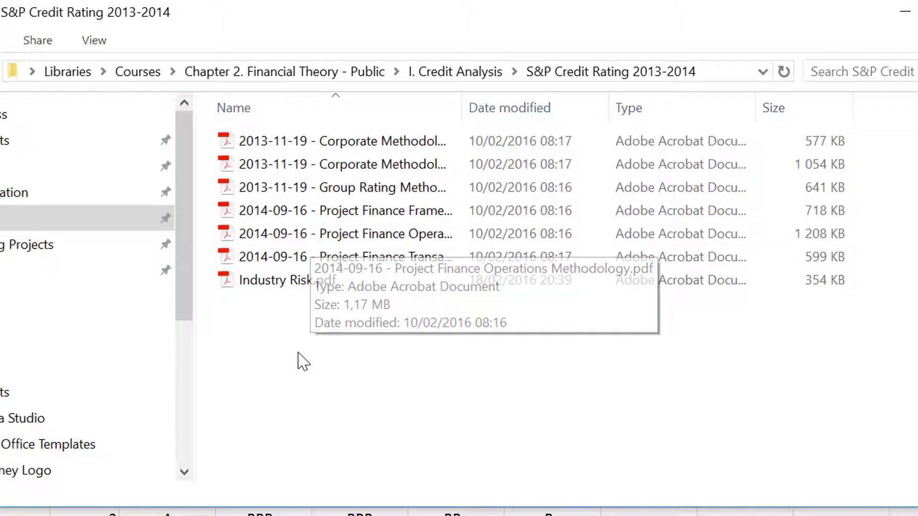
{"action": "left_click", "coordinate": [452, 75]}
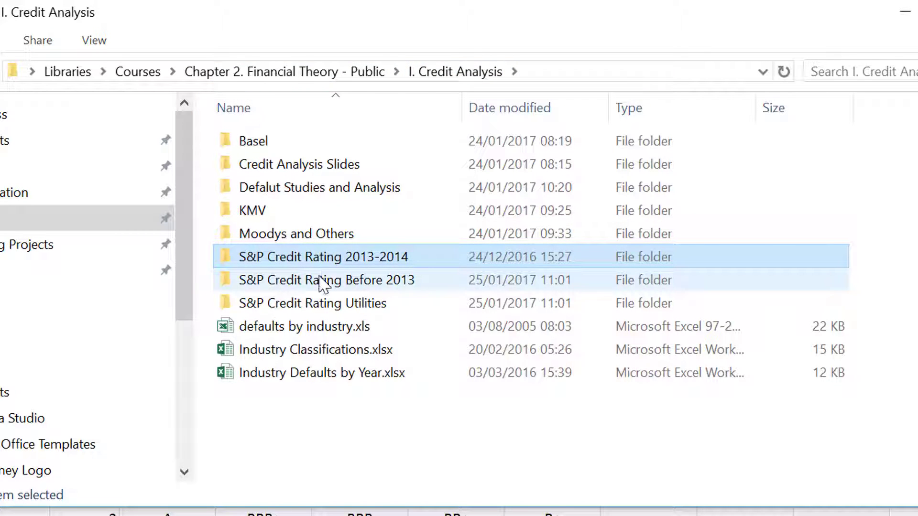
- Open S&P Rating Discussion 2008.pdf from the S&P Credit Rating Before 2013 folder
{"action": "double_click", "coordinate": [319, 280]}
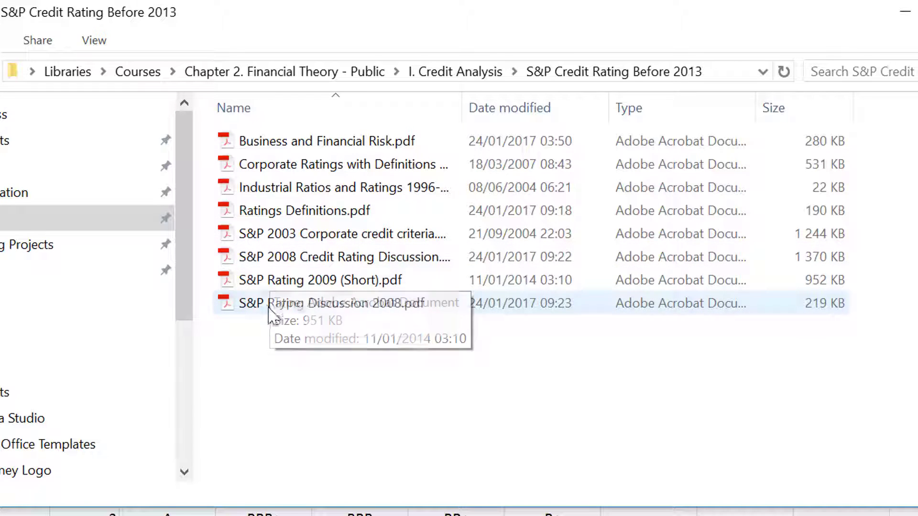
{"action": "double_click", "coordinate": [298, 308]}
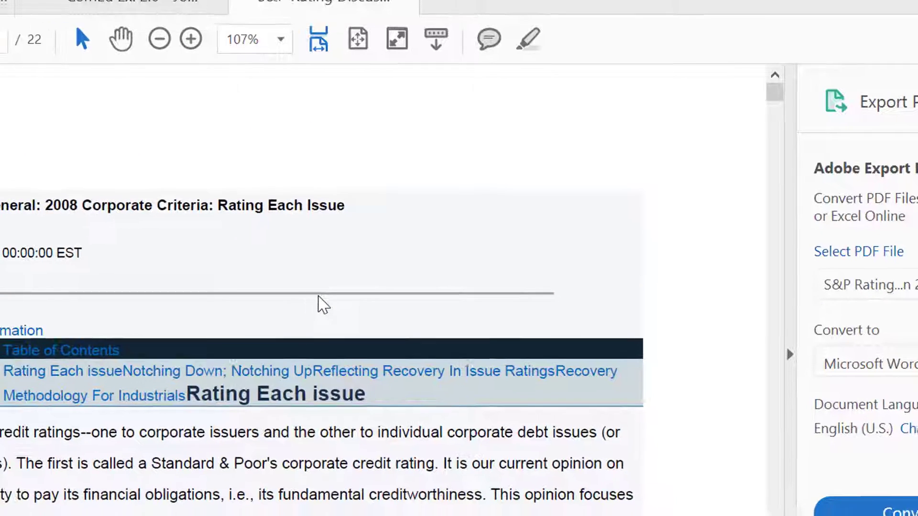
- Skim the S&P rating discussion from its first page to its last, and close the document
{"action": "scroll", "coordinate": [299, 306], "scroll_direction": "down", "scroll_amount": 10}
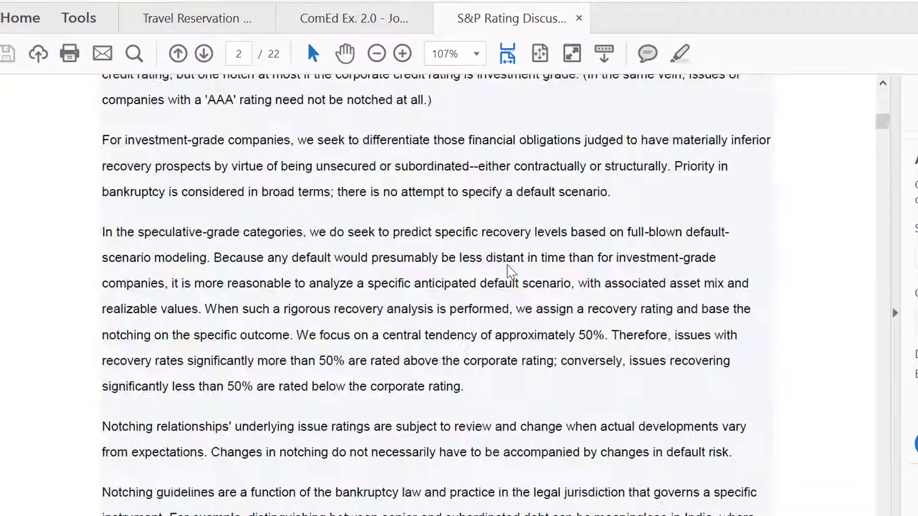
{"action": "scroll", "coordinate": [511, 270], "scroll_direction": "down", "scroll_amount": 20}
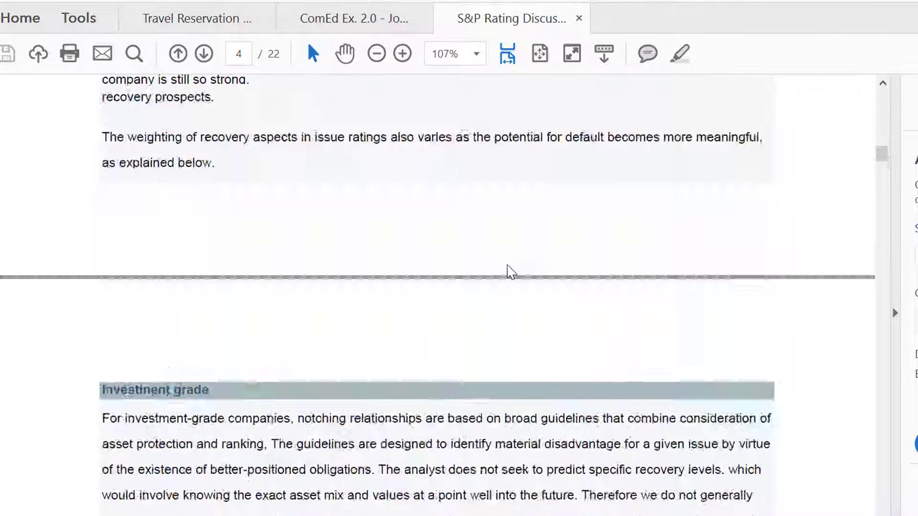
{"action": "scroll", "coordinate": [511, 270], "scroll_direction": "down", "scroll_amount": 20}
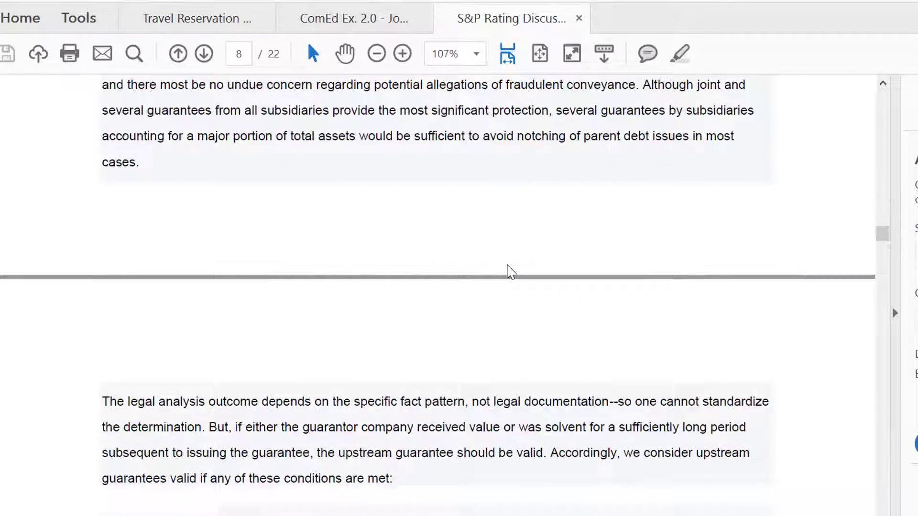
{"action": "scroll", "coordinate": [510, 272], "scroll_direction": "down", "scroll_amount": 8}
{"action": "scroll", "coordinate": [511, 271], "scroll_direction": "up", "scroll_amount": 8}
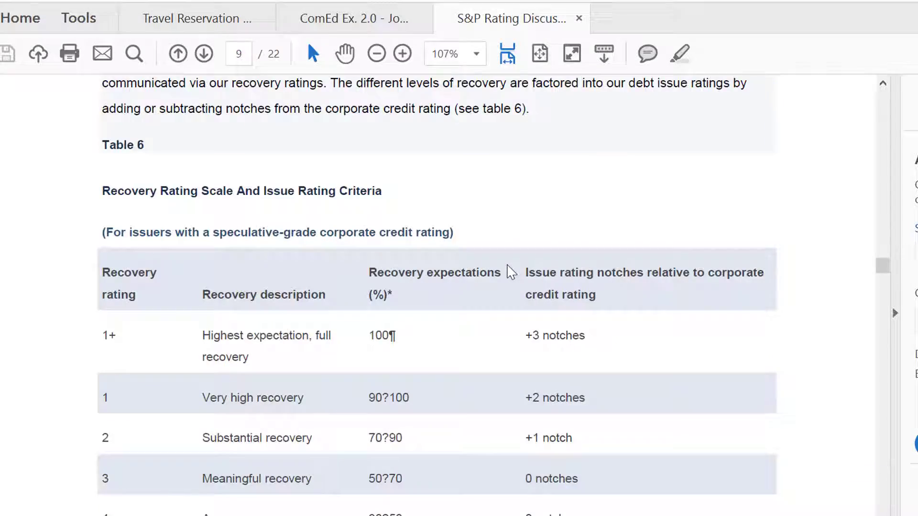
{"action": "scroll", "coordinate": [510, 271], "scroll_direction": "down", "scroll_amount": 20}
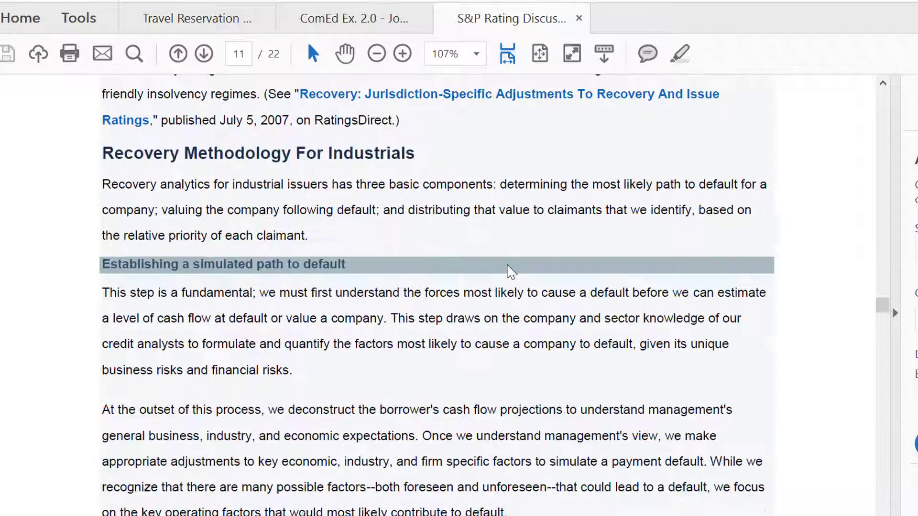
{"action": "scroll", "coordinate": [511, 272], "scroll_direction": "down", "scroll_amount": 20}
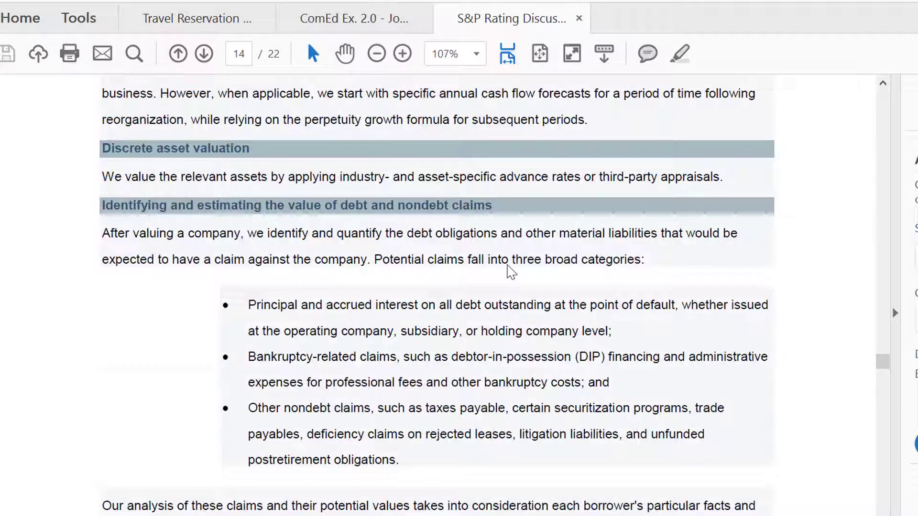
{"action": "scroll", "coordinate": [511, 272], "scroll_direction": "down", "scroll_amount": 20}
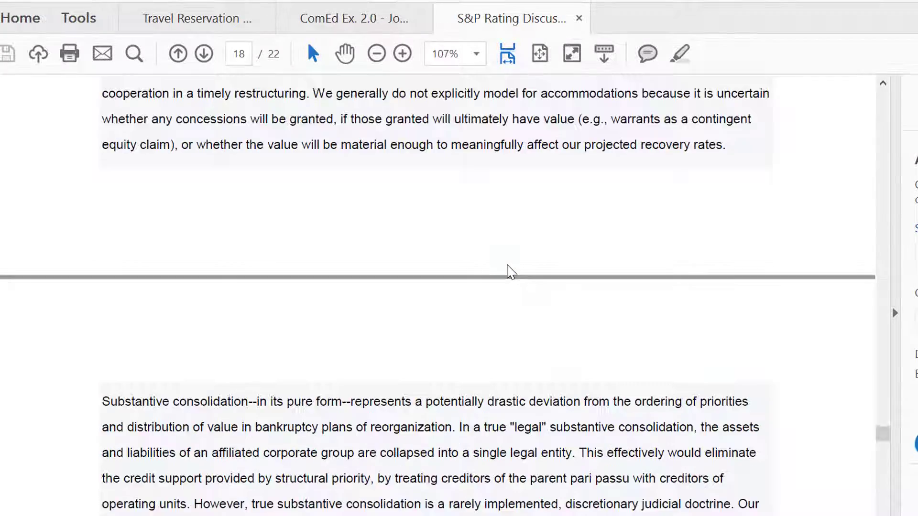
{"action": "scroll", "coordinate": [511, 271], "scroll_direction": "down", "scroll_amount": 20}
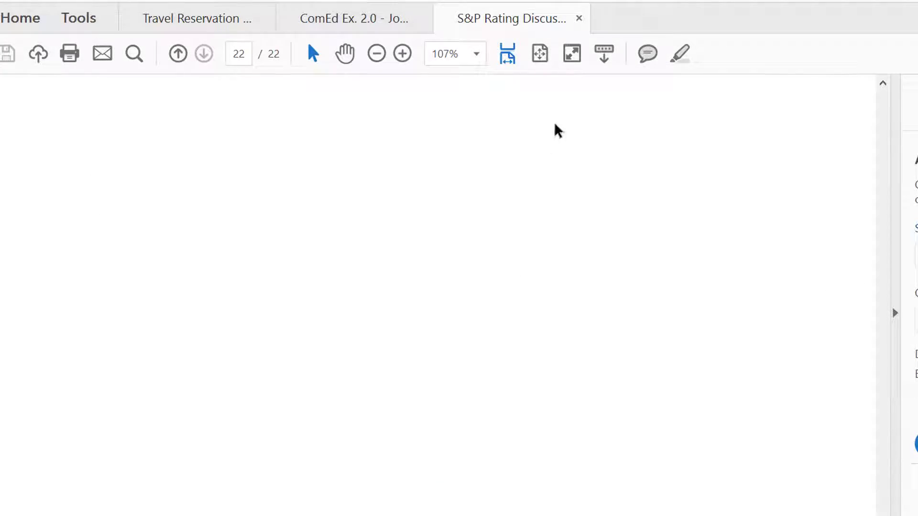
{"action": "left_click", "coordinate": [579, 20]}
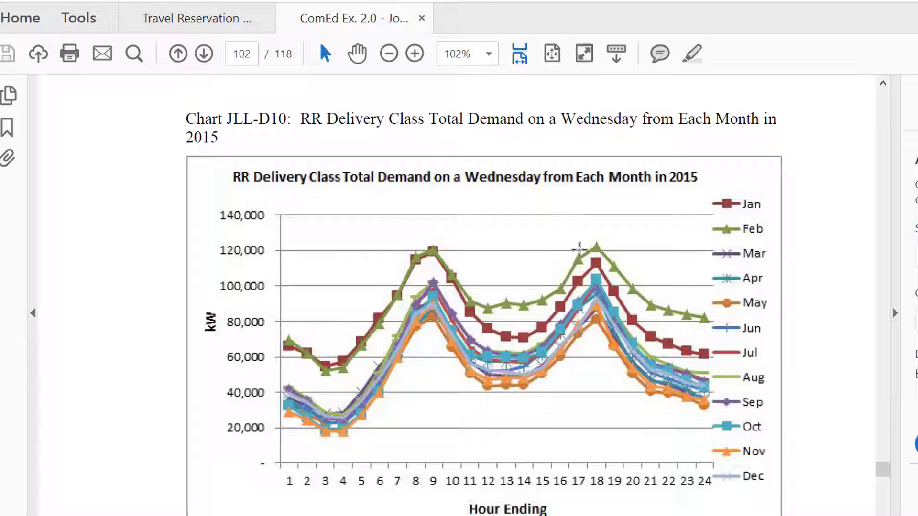
- Return to the S&P Credit Rating Before 2013 folder in File Explorer and open the S&P 2008 Credit Rating Discussion PDF
{"action": "left_click", "coordinate": [580, 248]}
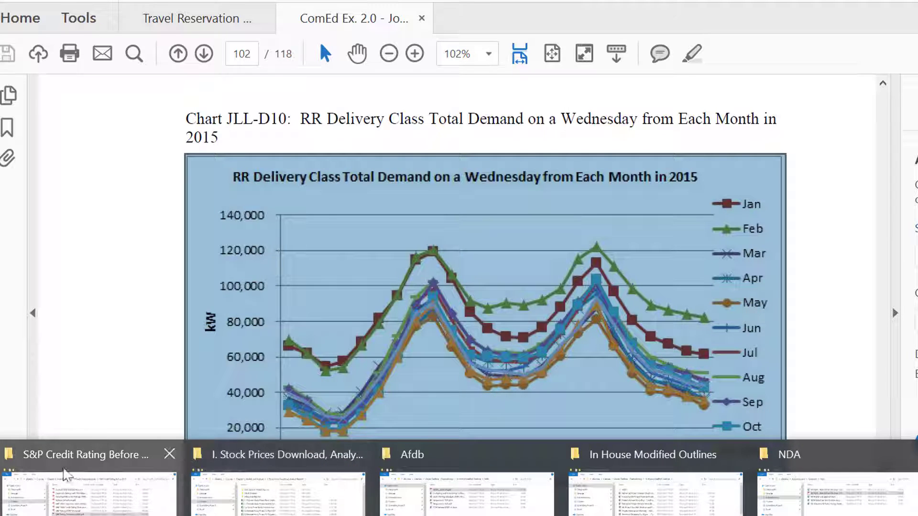
{"action": "left_click", "coordinate": [127, 476]}
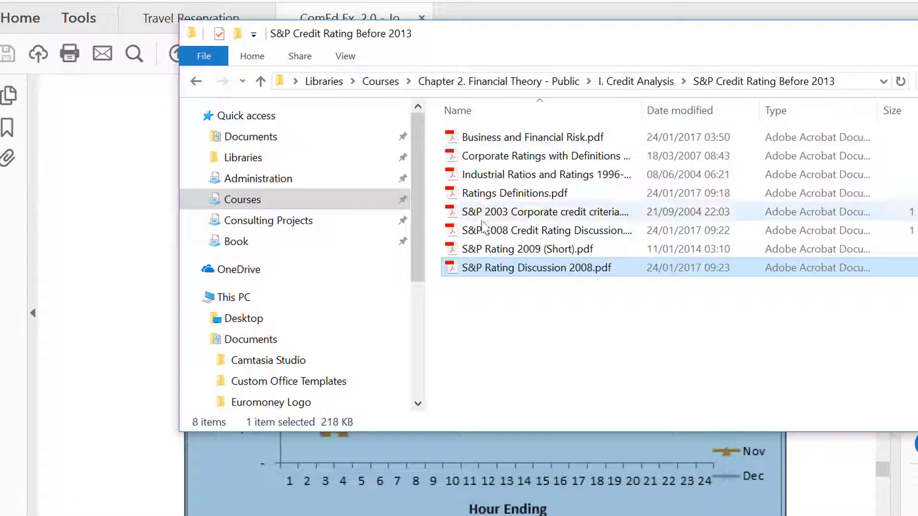
{"action": "left_click", "coordinate": [502, 231]}
{"action": "double_click", "coordinate": [502, 232]}
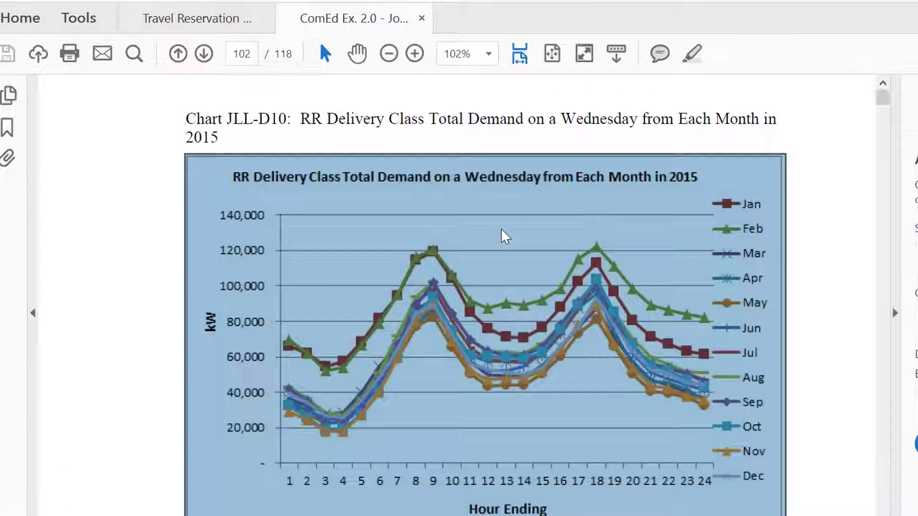
- Skim the 2008 S&P document from its first pages to find the Business Risk/Financial Risk table
{"action": "scroll", "coordinate": [503, 235], "scroll_direction": "down", "scroll_amount": 10}
{"action": "scroll", "coordinate": [502, 233], "scroll_direction": "down", "scroll_amount": 20}
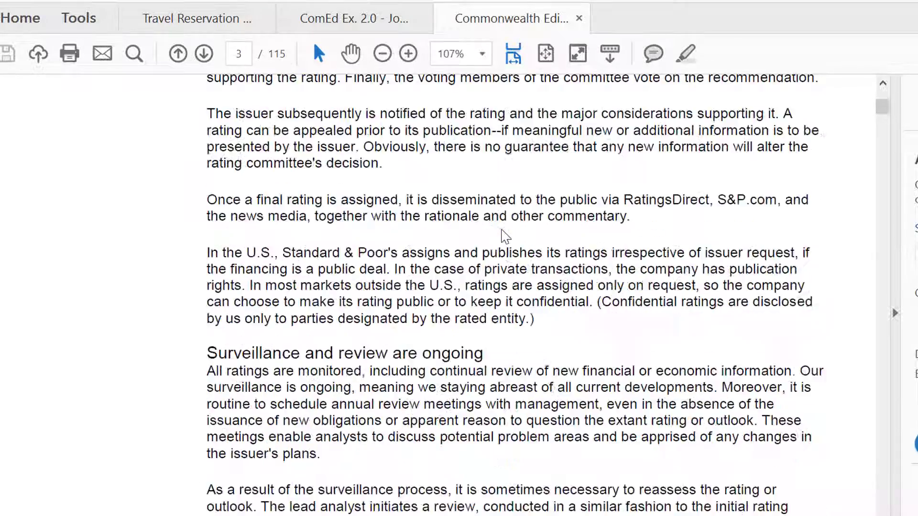
{"action": "scroll", "coordinate": [502, 233], "scroll_direction": "down", "scroll_amount": 20}
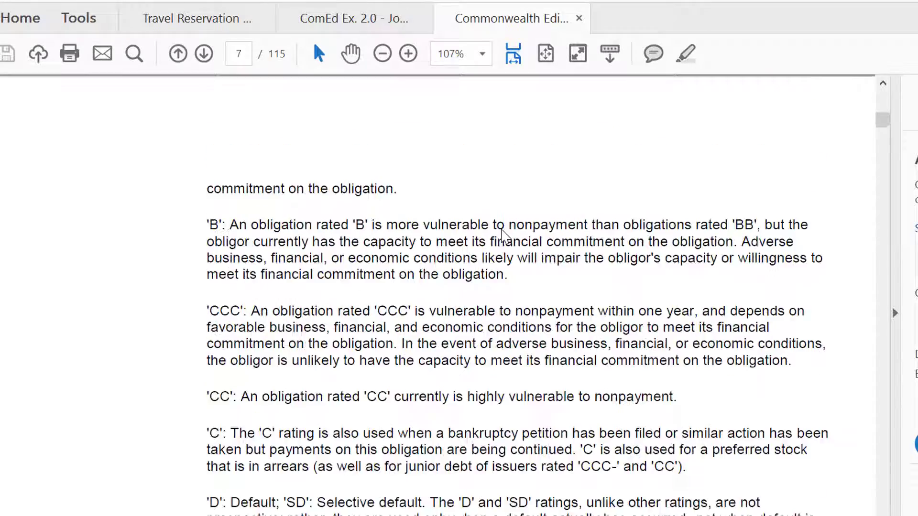
{"action": "scroll", "coordinate": [502, 235], "scroll_direction": "down", "scroll_amount": 20}
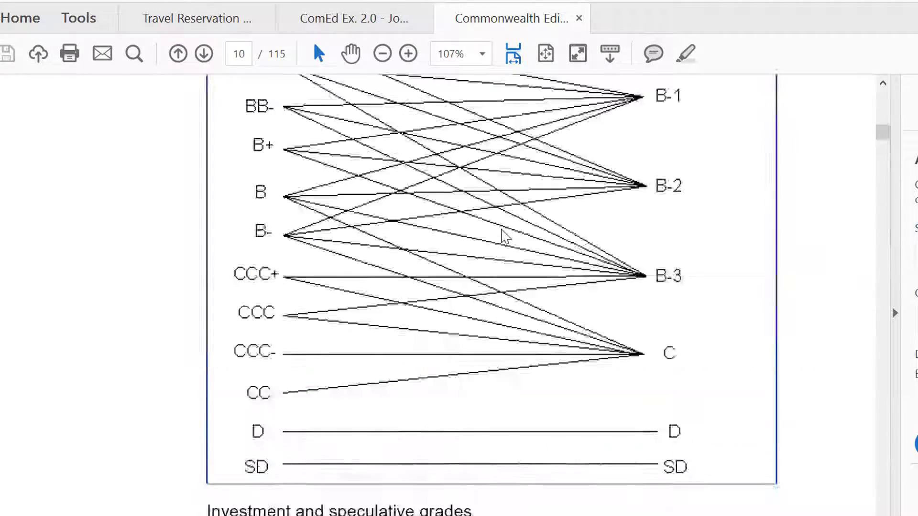
{"action": "scroll", "coordinate": [506, 237], "scroll_direction": "down", "scroll_amount": 20}
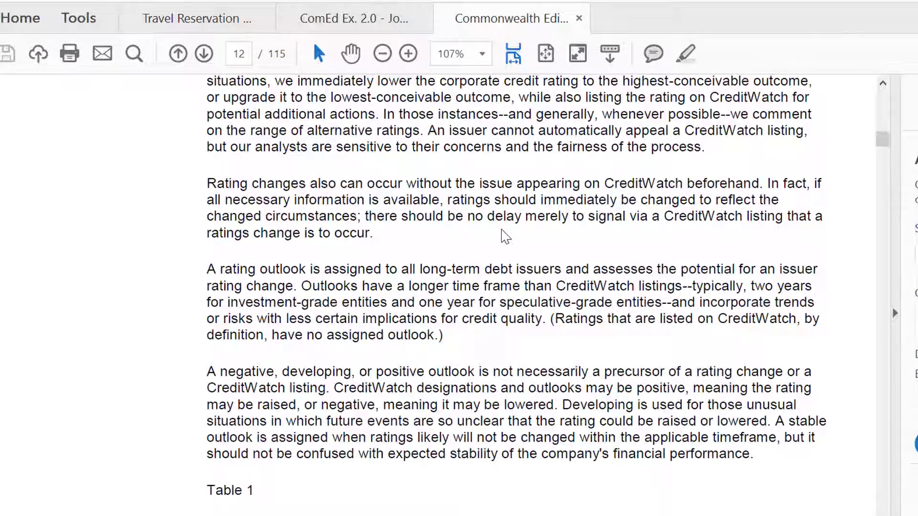
{"action": "scroll", "coordinate": [505, 236], "scroll_direction": "down", "scroll_amount": 20}
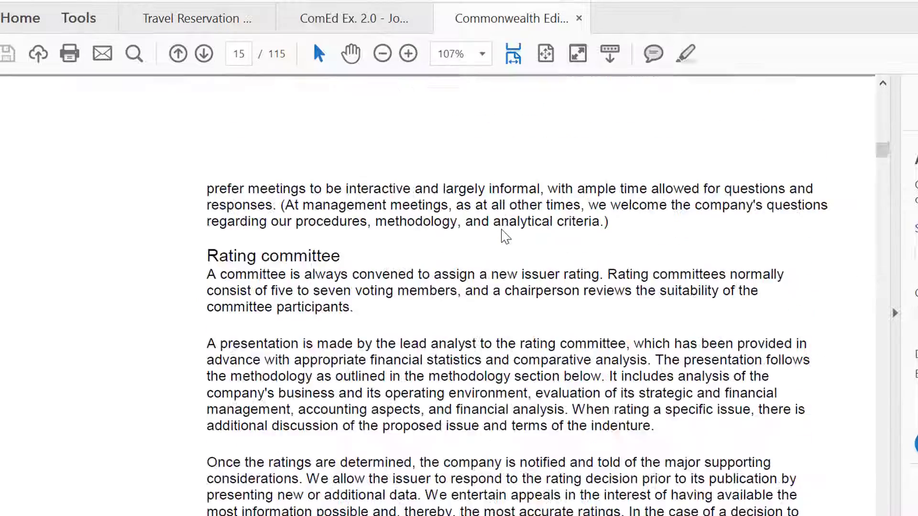
{"action": "scroll", "coordinate": [505, 236], "scroll_direction": "down", "scroll_amount": 10}
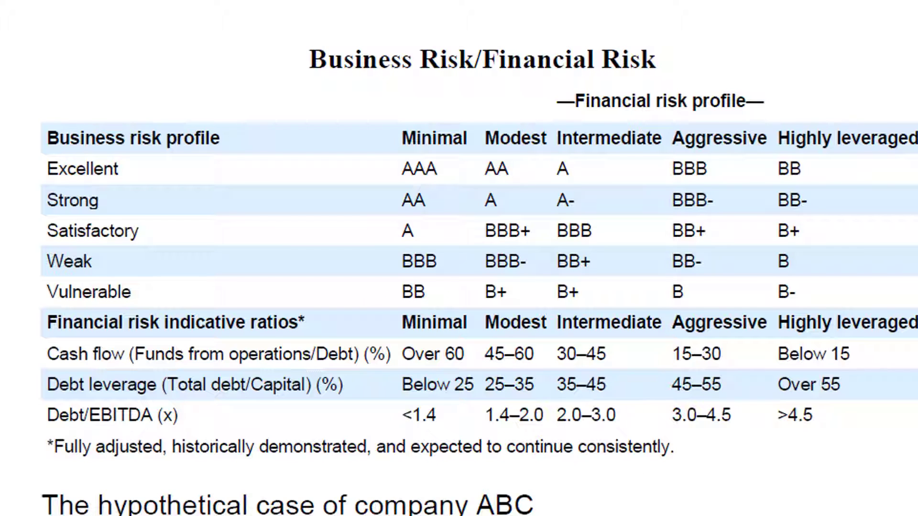
- Switch to the Sun Edison Case Study workbook in Excel and review the thresholds on the Benchmark Industrial sheet
{"action": "mouse_move", "coordinate": [774, 515]}
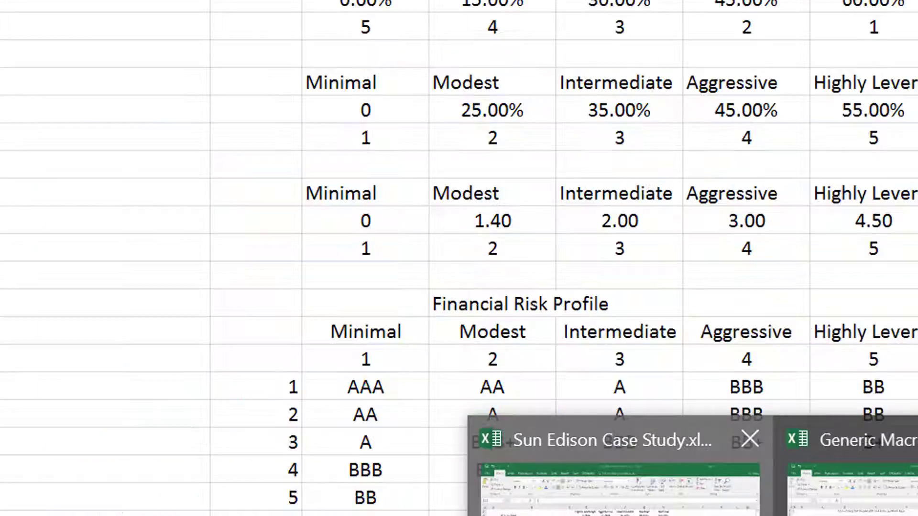
{"action": "left_click", "coordinate": [621, 514]}
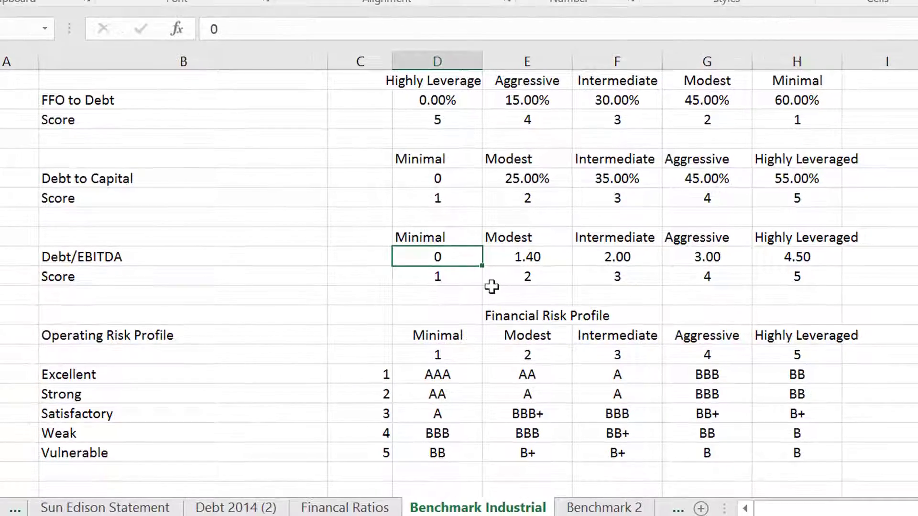
{"action": "key", "text": "Down"}
{"action": "key", "text": "Down"}
{"action": "key", "text": "Down"}
{"action": "key", "text": "Down"}
{"action": "key", "text": "Down"}
{"action": "key", "text": "Down"}
{"action": "key", "text": "Down"}
{"action": "key", "text": "Down"}
{"action": "key", "text": "Down"}
{"action": "key", "text": "Down"}
{"action": "key", "text": "Down"}
{"action": "key", "text": "Down"}
{"action": "key", "text": "Down"}
{"action": "key", "text": "Down"}
{"action": "key", "text": "Down"}
{"action": "key", "text": "Down"}
{"action": "key", "text": "Down"}
{"action": "key", "text": "Down"}
{"action": "key", "text": "Down"}
{"action": "key", "text": "Down"}
{"action": "key", "text": "Down"}
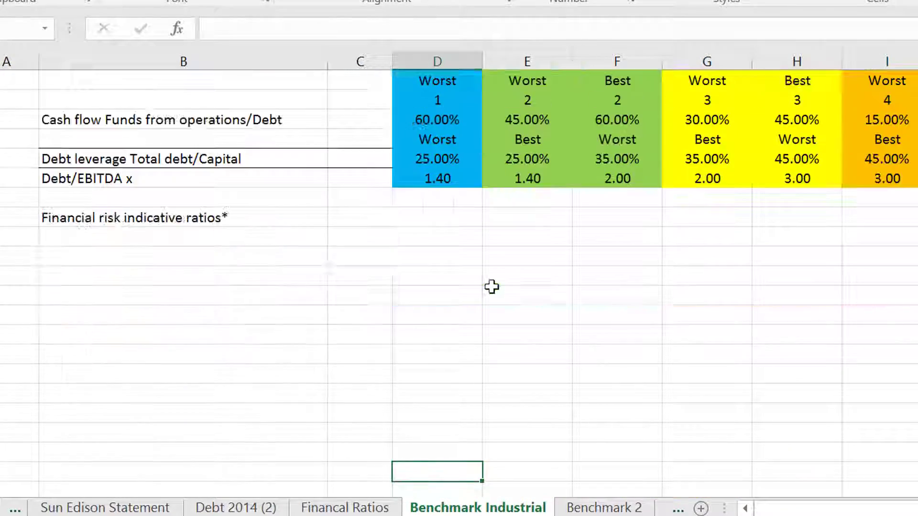
{"action": "key", "text": "Right"}
{"action": "key", "text": "Right"}
{"action": "key", "text": "Right"}
- Examine the Funds from Operations/Total Debt and Total Debt/Capitalization guidelines on the Benchmark 2 sheet
{"action": "key", "text": "ctrl+Page_Down"}
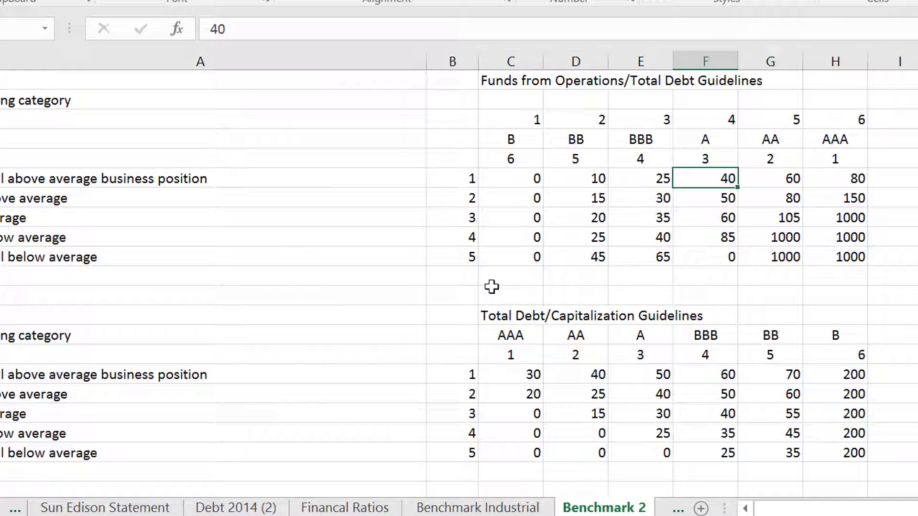
{"action": "key", "text": "Up"}
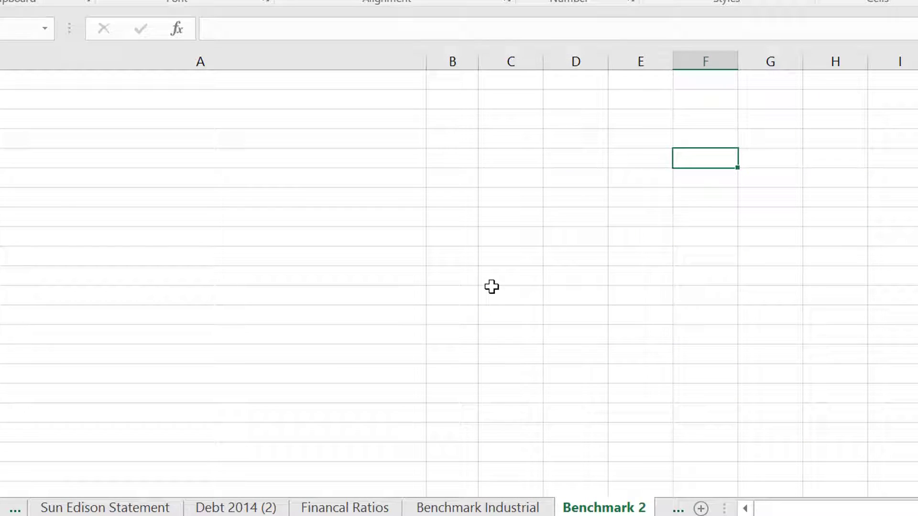
{"action": "key", "text": "Page_Up"}
{"action": "key", "text": "Page_Up"}
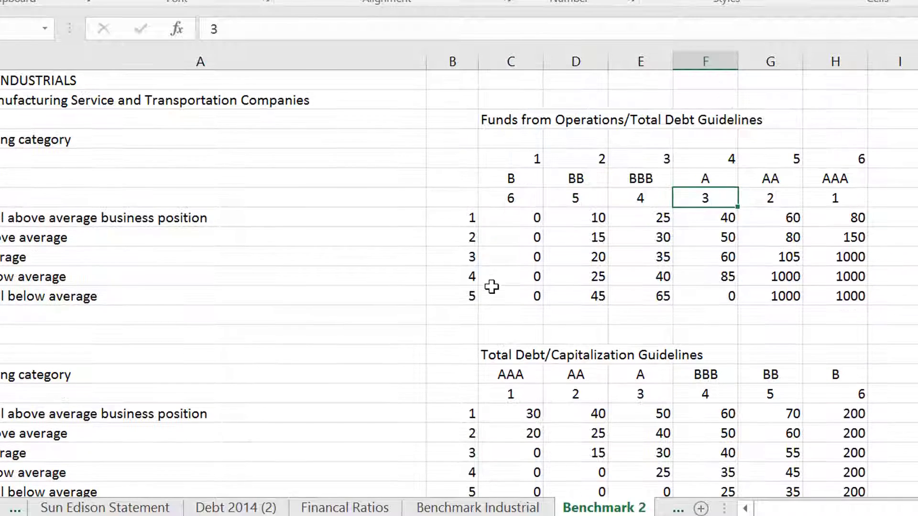
{"action": "key", "text": "Right"}
{"action": "key", "text": "Right"}
{"action": "key", "text": "Right"}
{"action": "key", "text": "Right"}
{"action": "key", "text": "Right"}
{"action": "key", "text": "Right"}
{"action": "key", "text": "Right"}
{"action": "key", "text": "Right"}
{"action": "key", "text": "Right"}
{"action": "key", "text": "Right"}
{"action": "key", "text": "Right"}
{"action": "key", "text": "Right"}
{"action": "key", "text": "Right"}
{"action": "key", "text": "Right"}
{"action": "key", "text": "Right"}
{"action": "key", "text": "Right"}
{"action": "key", "text": "Right"}
{"action": "key", "text": "Right"}
{"action": "key", "text": "Right"}
{"action": "key", "text": "Right"}
{"action": "key", "text": "Right"}
{"action": "key", "text": "Right"}
{"action": "key", "text": "Right"}
{"action": "key", "text": "Right"}
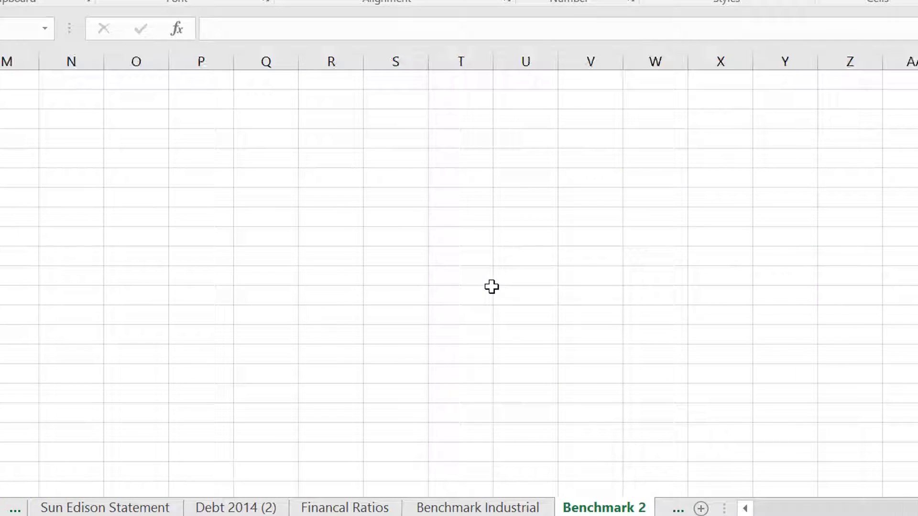
{"action": "key", "text": "Left"}
{"action": "key", "text": "Left"}
{"action": "key", "text": "Left"}
{"action": "key", "text": "Left"}
{"action": "key", "text": "Left"}
{"action": "key", "text": "Left"}
{"action": "key", "text": "Left"}
{"action": "key", "text": "Left"}
{"action": "key", "text": "Left"}
{"action": "key", "text": "Left"}
{"action": "key", "text": "Left"}
{"action": "key", "text": "Left"}
{"action": "key", "text": "Left"}
{"action": "key", "text": "Left"}
{"action": "key", "text": "Left"}
{"action": "key", "text": "Left"}
{"action": "key", "text": "Left"}
{"action": "key", "text": "Left"}
{"action": "key", "text": "Left"}
{"action": "key", "text": "Left"}
{"action": "key", "text": "Left"}
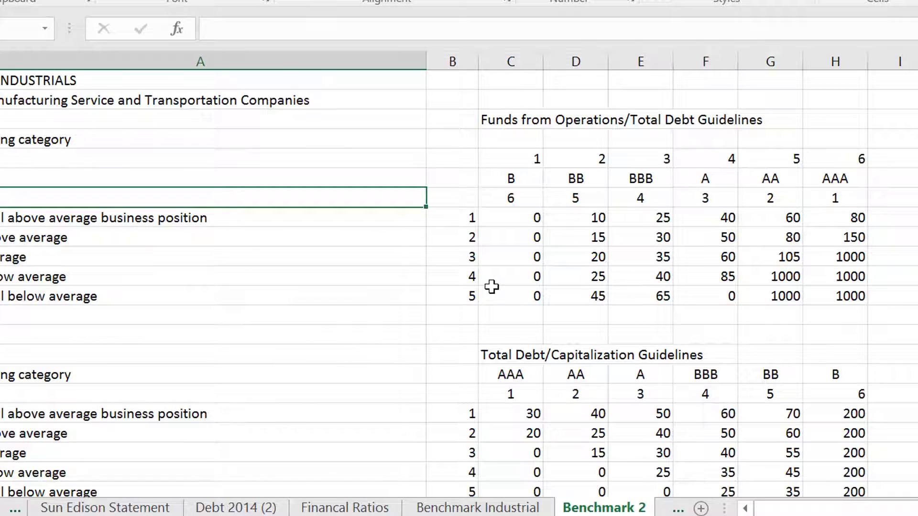
{"action": "key", "text": "Up"}
{"action": "key", "text": "Page_Down"}
{"action": "key", "text": "Page_Up"}
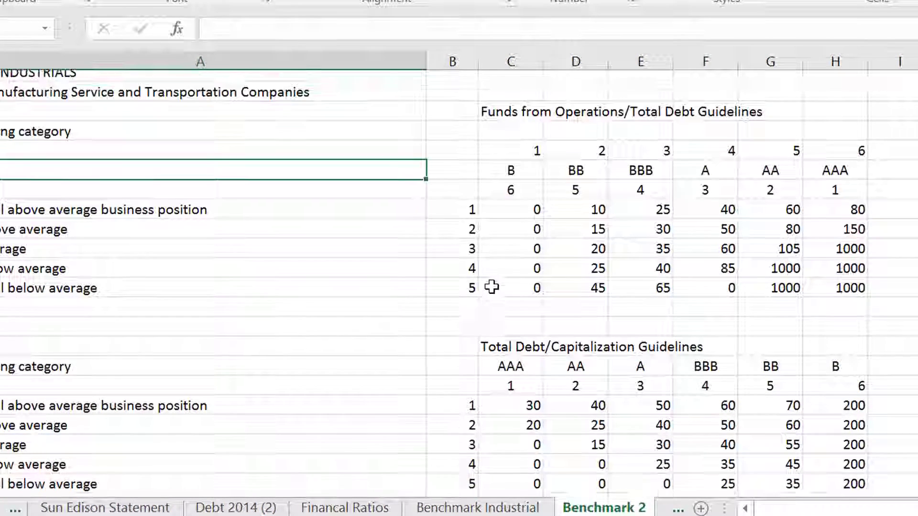
- On the Benchmark Industrial sheet, enter the source note "From 2008 S&P report" above the Business Risk/Financial Risk table image
{"action": "key", "text": "ctrl+Page_Up"}
{"action": "key", "text": "Page_Up"}
{"action": "key", "text": "Page_Up"}
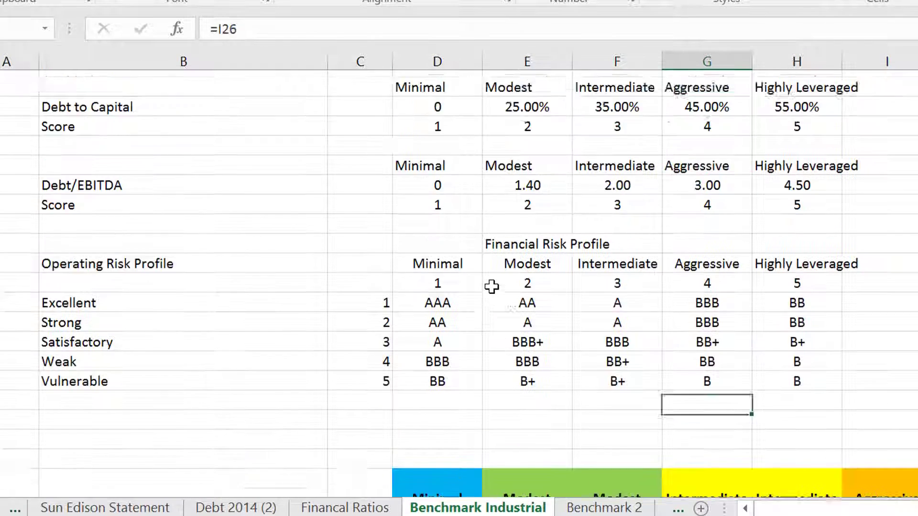
{"action": "key", "text": "Down"}
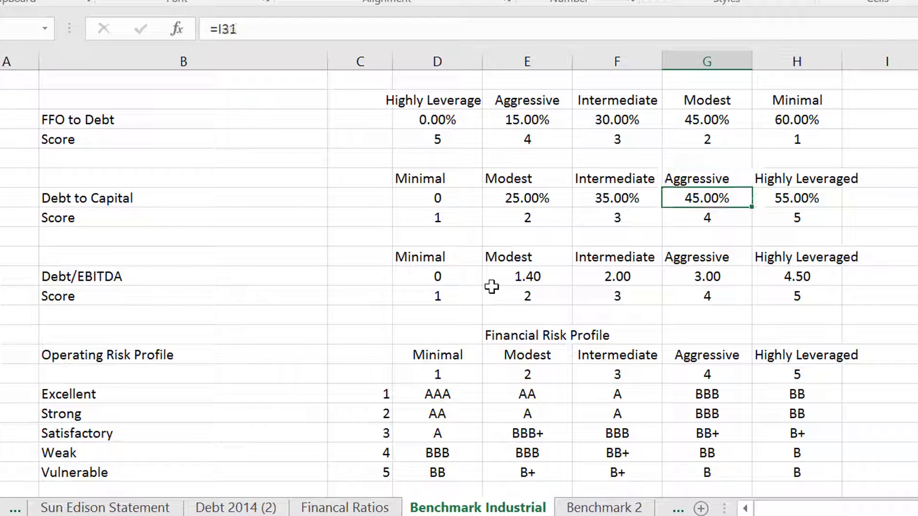
{"action": "key", "text": "Down"}
{"action": "key", "text": "Down"}
{"action": "key", "text": "Down"}
{"action": "key", "text": "Down"}
{"action": "key", "text": "Down"}
{"action": "key", "text": "Down"}
{"action": "key", "text": "Down"}
{"action": "key", "text": "Down"}
{"action": "key", "text": "Down"}
{"action": "key", "text": "Down"}
{"action": "key", "text": "Down"}
{"action": "key", "text": "Right"}
{"action": "key", "text": "Down"}
{"action": "key", "text": "Down"}
{"action": "key", "text": "Right"}
{"action": "key", "text": "Right"}
{"action": "key", "text": "Right"}
{"action": "key", "text": "Right"}
{"action": "key", "text": "Right"}
{"action": "key", "text": "Right"}
{"action": "key", "text": "Right"}
{"action": "key", "text": "Right"}
{"action": "key", "text": "Right"}
{"action": "key", "text": "Right"}
{"action": "key", "text": "Right"}
{"action": "key", "text": "Right"}
{"action": "key", "text": "Right"}
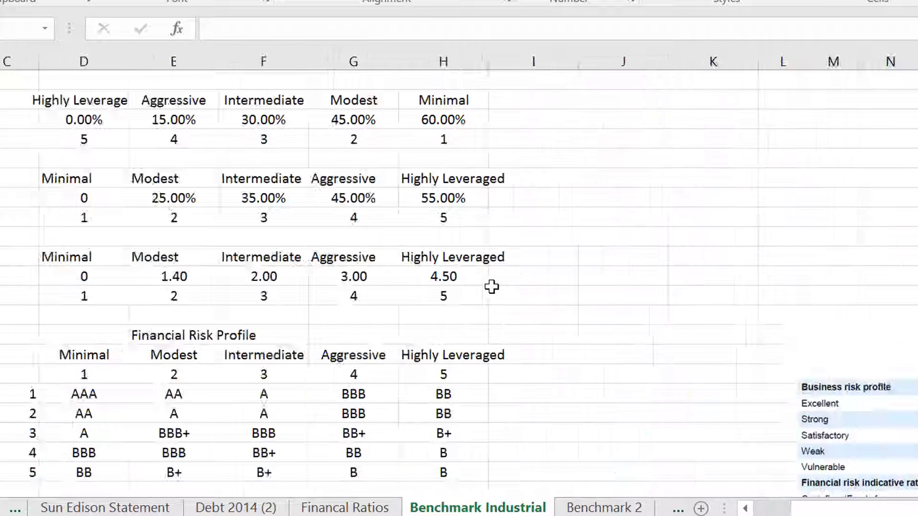
{"action": "key", "text": "Down"}
{"action": "key", "text": "Down"}
{"action": "key", "text": "Down"}
{"action": "key", "text": "Down"}
{"action": "key", "text": "Down"}
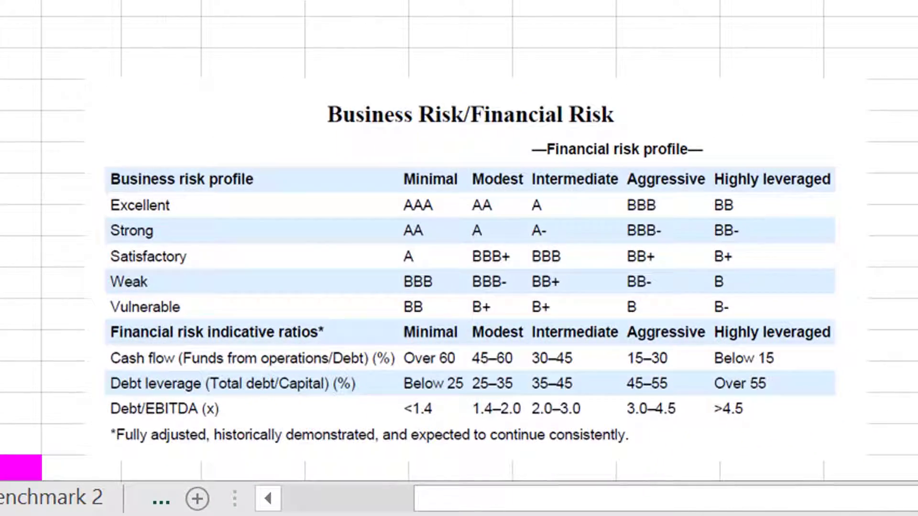
{"action": "key", "text": "Right"}
{"action": "key", "text": "Up"}
{"action": "type", "text": "From"}
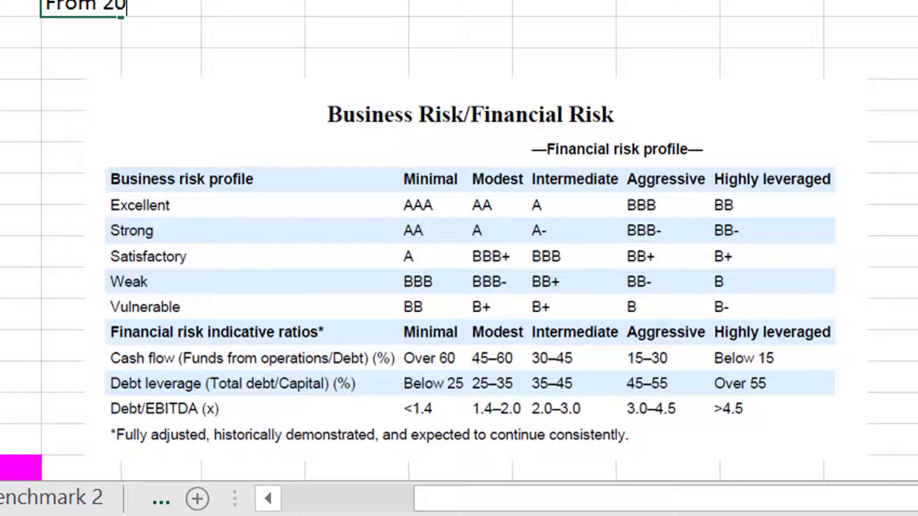
{"action": "type", "text": " 2008 S"}
{"action": "type", "text": "&P re"}
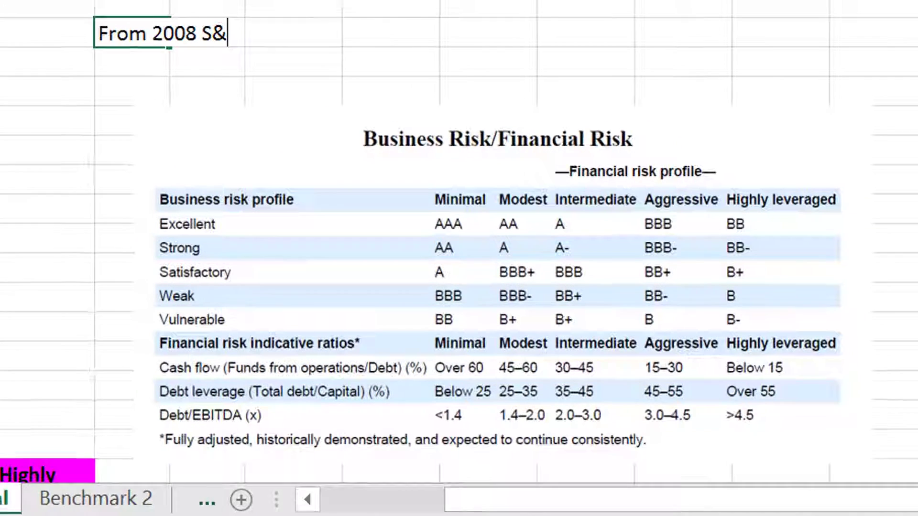
{"action": "type", "text": "port"}
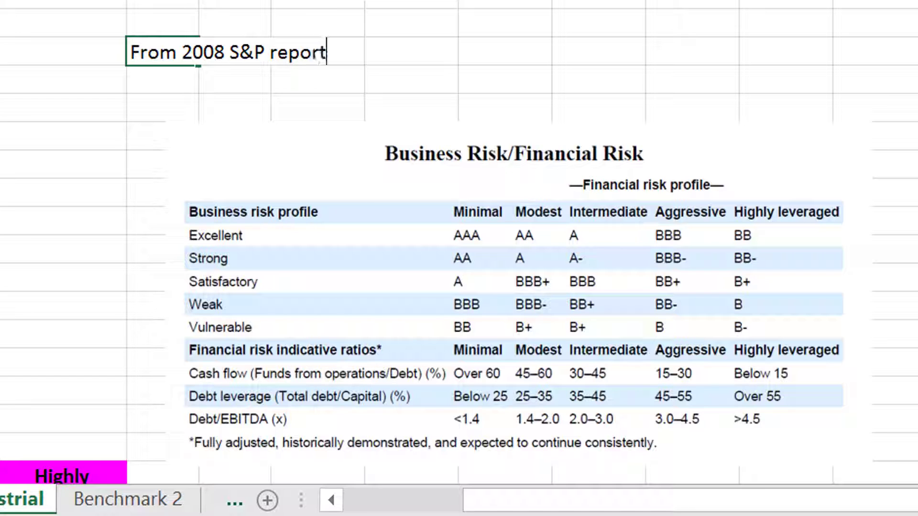
{"action": "key", "text": "Return"}
{"action": "key", "text": "Left"}
{"action": "key", "text": "Left"}
{"action": "key", "text": "Left"}
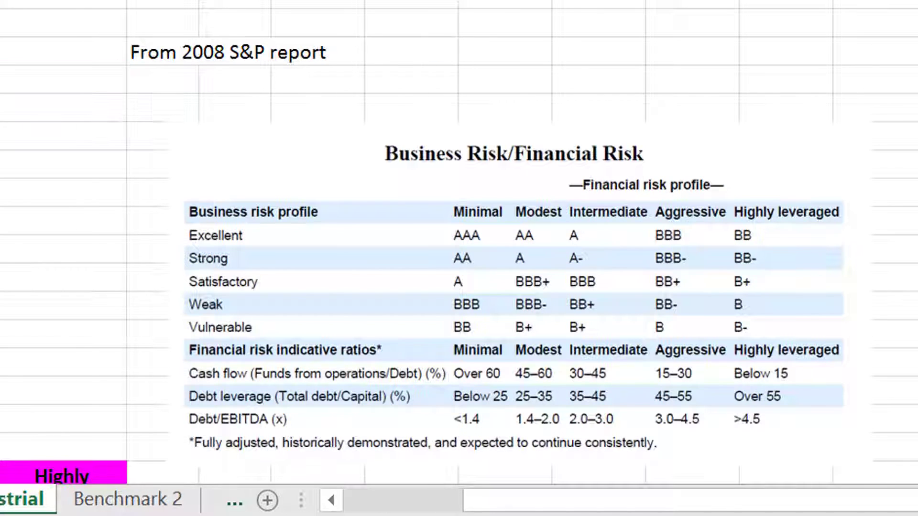
{"action": "scroll", "coordinate": [459, 242], "scroll_direction": "up", "scroll_amount": 1}
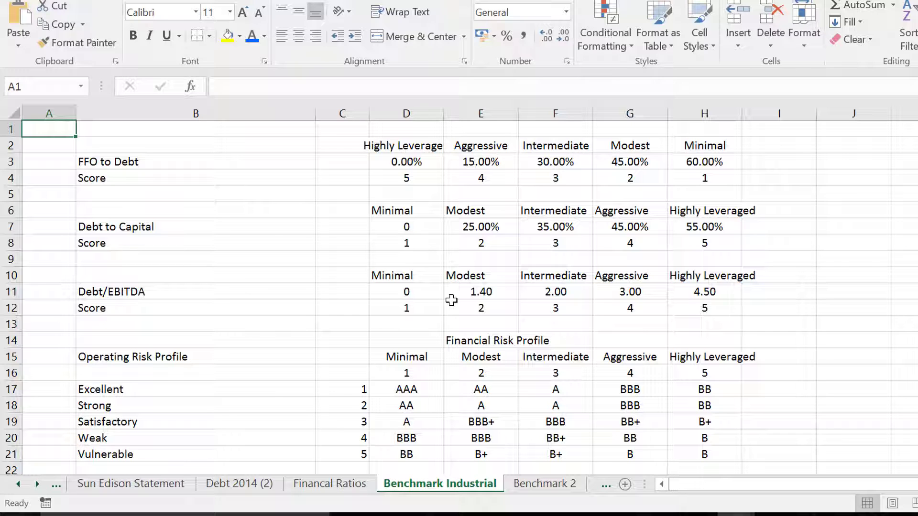
- Go back to the Total Statements sheet and examine the Rating from Industrial Benchmark and Alternative Benchmark sections
{"action": "key", "text": "ctrl+Page_Up"}
{"action": "key", "text": "ctrl+Page_Up"}
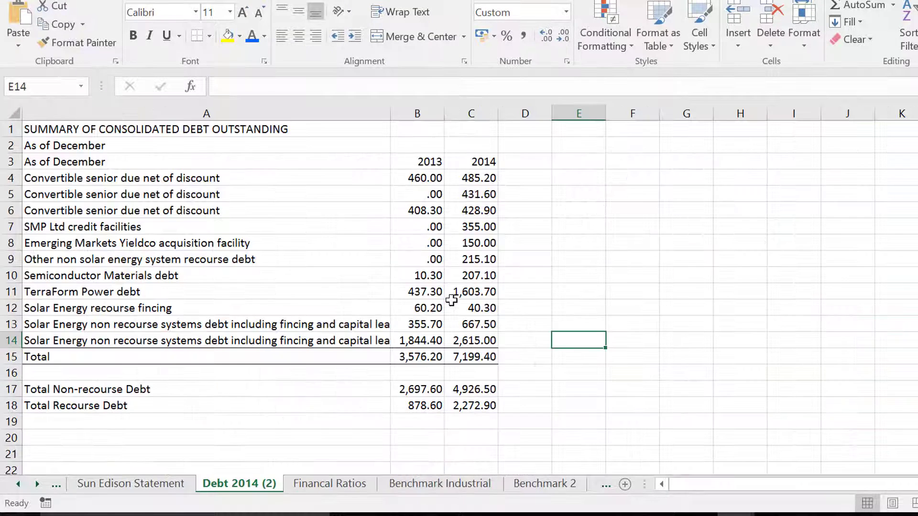
{"action": "key", "text": "ctrl+Page_Up"}
{"action": "key", "text": "ctrl+Page_Up"}
{"action": "key", "text": "ctrl+Page_Up"}
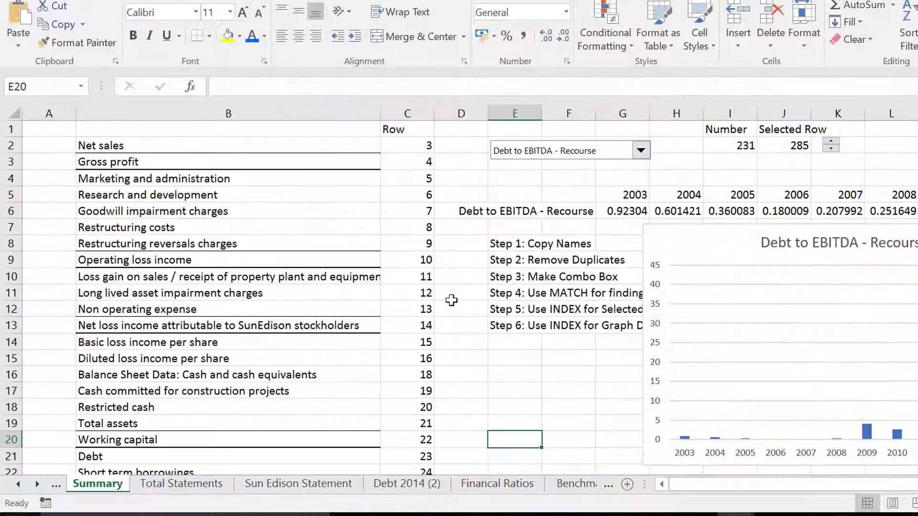
{"action": "key", "text": "ctrl+Page_Up"}
{"action": "key", "text": "ctrl+Page_Down"}
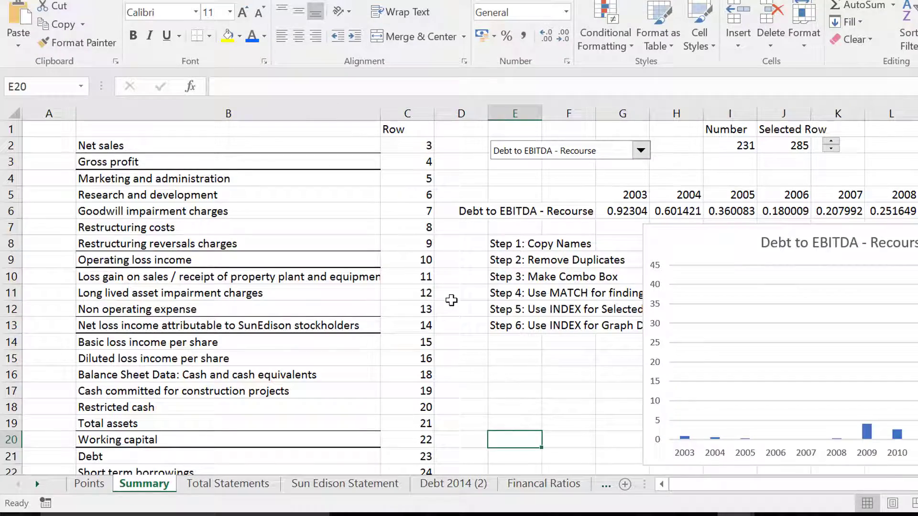
{"action": "key", "text": "ctrl+Page_Down"}
{"action": "key", "text": "Down"}
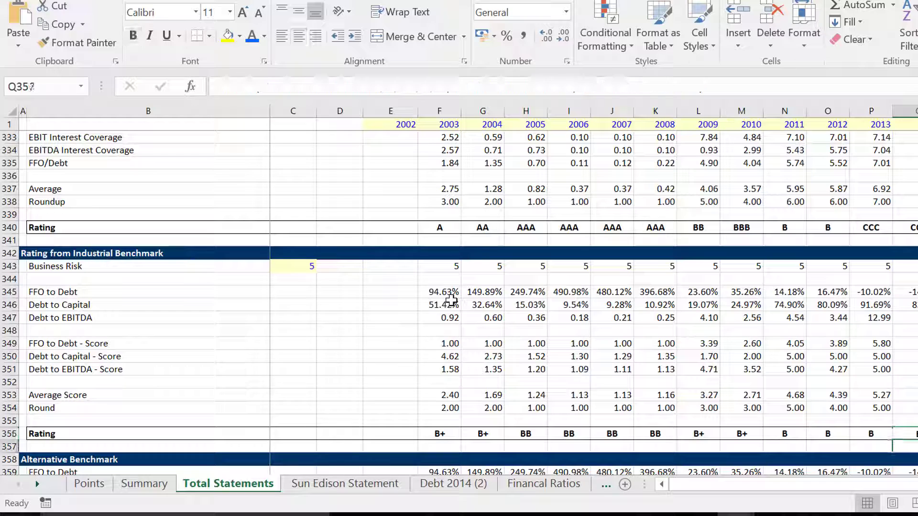
{"action": "key", "text": "Up"}
{"action": "key", "text": "Down"}
{"action": "key", "text": "Down"}
{"action": "key", "text": "Down"}
{"action": "key", "text": "Down"}
{"action": "key", "text": "Down"}
{"action": "key", "text": "Down"}
{"action": "key", "text": "Down"}
{"action": "key", "text": "Down"}
{"action": "key", "text": "Down"}
{"action": "key", "text": "Down"}
{"action": "key", "text": "Down"}
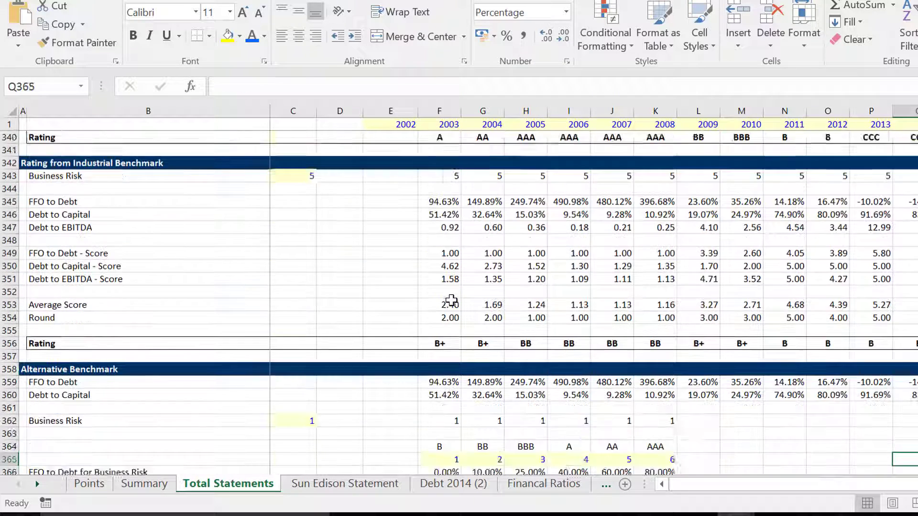
- Set the Business Risk input of the Rating from Industrial Benchmark section to 1
{"action": "key", "text": "Left"}
{"action": "key", "text": "Left"}
{"action": "key", "text": "Left"}
{"action": "key", "text": "Up"}
{"action": "key", "text": "Up"}
{"action": "key", "text": "Up"}
{"action": "key", "text": "Up"}
{"action": "key", "text": "Up"}
{"action": "key", "text": "Up"}
{"action": "key", "text": "Up"}
{"action": "key", "text": "Up"}
{"action": "key", "text": "Up"}
{"action": "key", "text": "Up"}
{"action": "key", "text": "Up"}
{"action": "key", "text": "Up"}
{"action": "key", "text": "Up"}
{"action": "key", "text": "Up"}
{"action": "key", "text": "Up"}
{"action": "key", "text": "Up"}
{"action": "key", "text": "Up"}
{"action": "key", "text": "Up"}
{"action": "key", "text": "Up"}
{"action": "key", "text": "Up"}
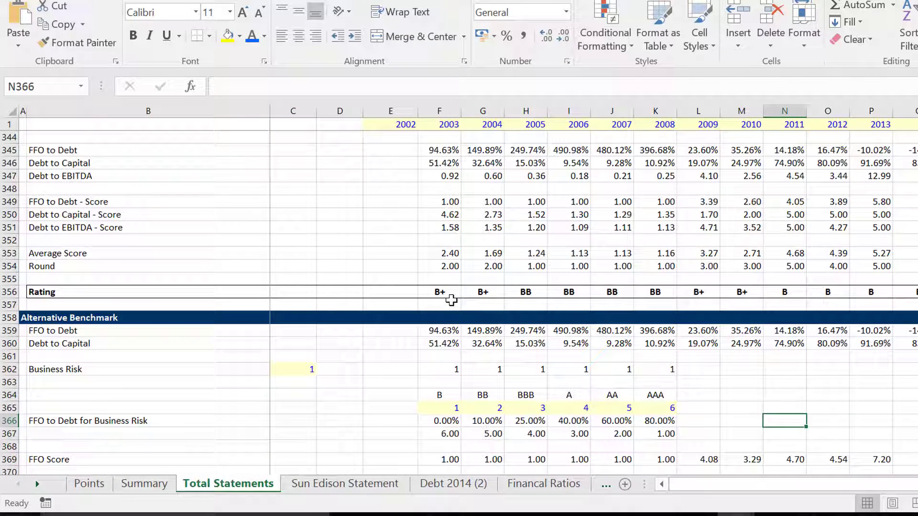
{"action": "key", "text": "Up"}
{"action": "key", "text": "Up"}
{"action": "key", "text": "Up"}
{"action": "key", "text": "Up"}
{"action": "key", "text": "Up"}
{"action": "key", "text": "Down"}
{"action": "key", "text": "Down"}
{"action": "key", "text": "Down"}
{"action": "key", "text": "Down"}
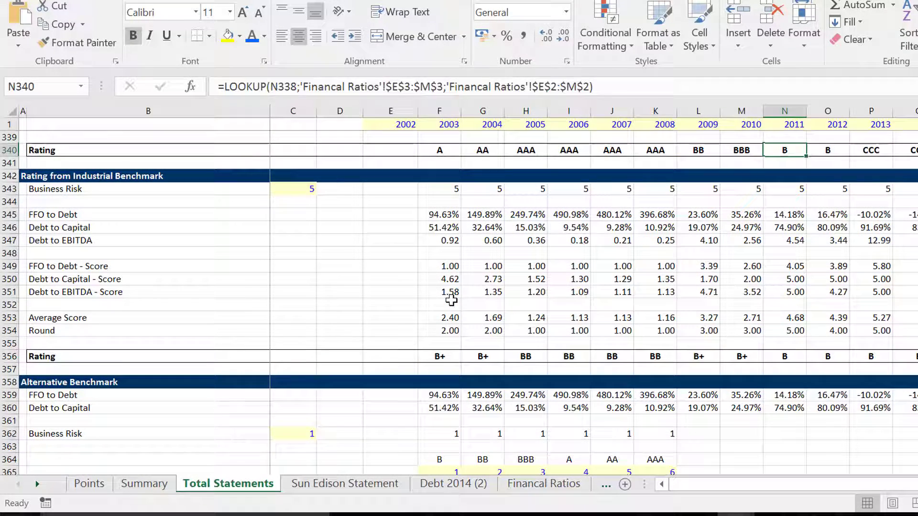
{"action": "key", "text": "Left"}
{"action": "key", "text": "Left"}
{"action": "key", "text": "Left"}
{"action": "key", "text": "Left"}
{"action": "key", "text": "Left"}
{"action": "key", "text": "Left"}
{"action": "key", "text": "Left"}
{"action": "key", "text": "Left"}
{"action": "key", "text": "Left"}
{"action": "key", "text": "Left"}
{"action": "key", "text": "Left"}
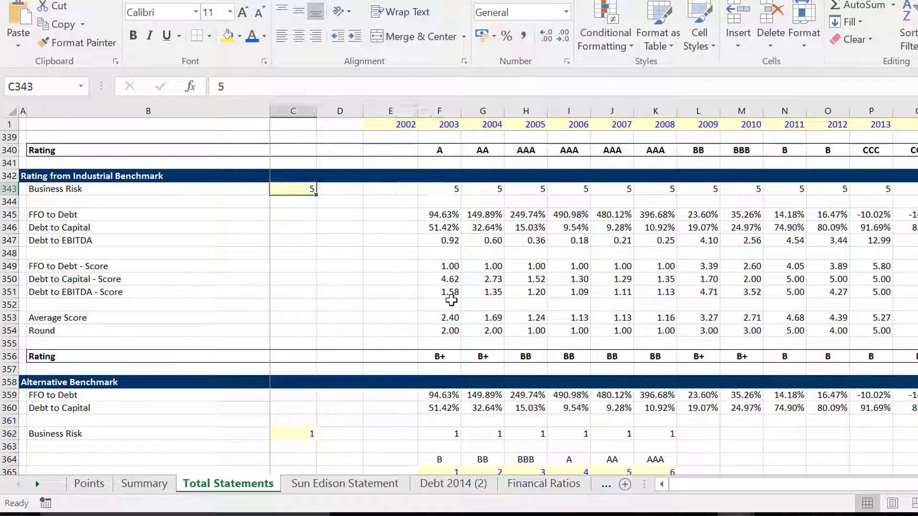
{"action": "type", "text": "1"}
{"action": "key", "text": "Return"}
{"action": "key", "text": "Up"}
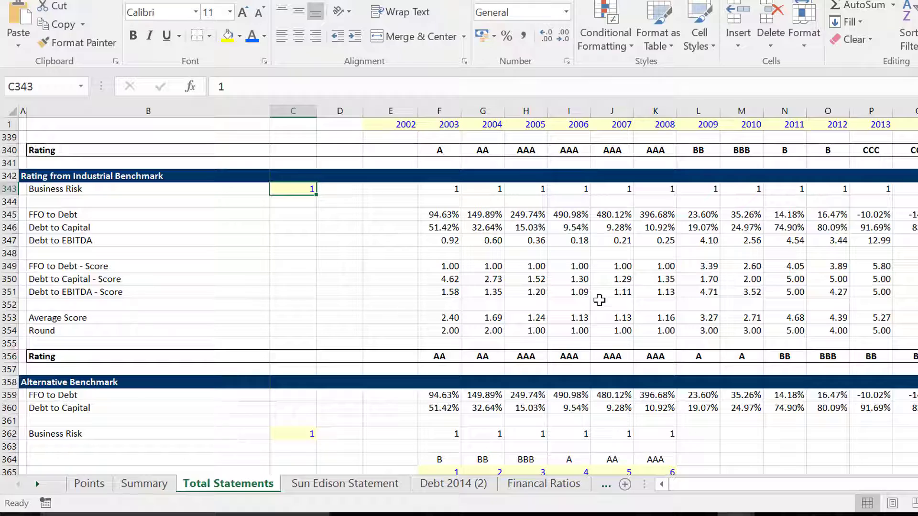
- Vary the Industrial Benchmark's Business Risk through 2, 3 and 4, comparing the resulting ratings each time
{"action": "type", "text": "2"}
{"action": "key", "text": "Return"}
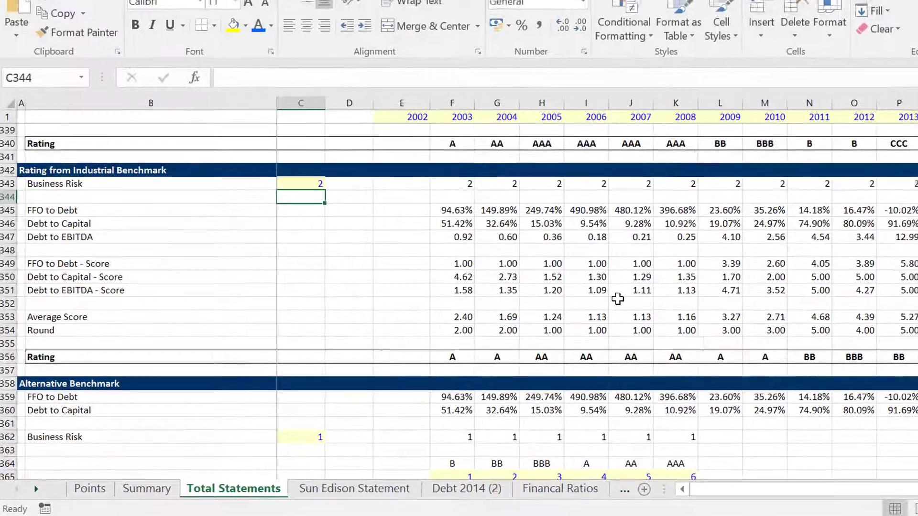
{"action": "key", "text": "Up"}
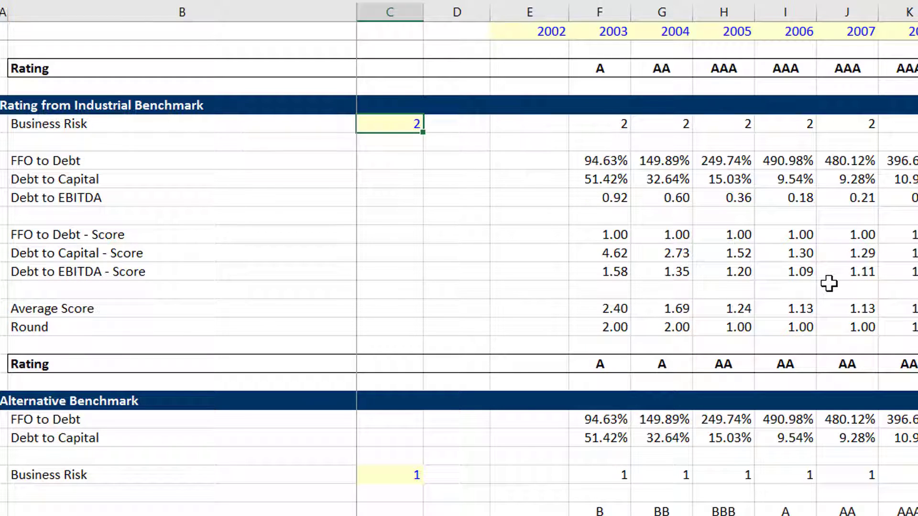
{"action": "type", "text": "3"}
{"action": "key", "text": "Return"}
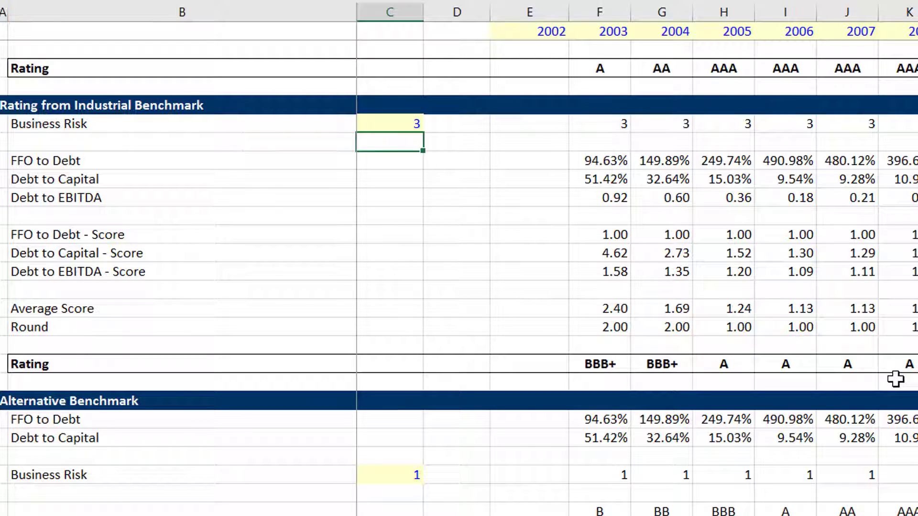
{"action": "key", "text": "Up"}
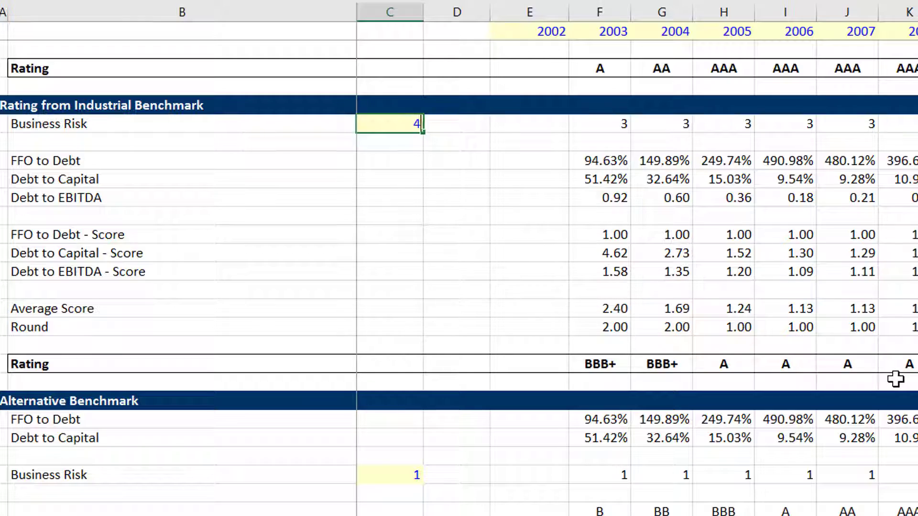
{"action": "type", "text": "4"}
{"action": "key", "text": "ctrl+Return"}
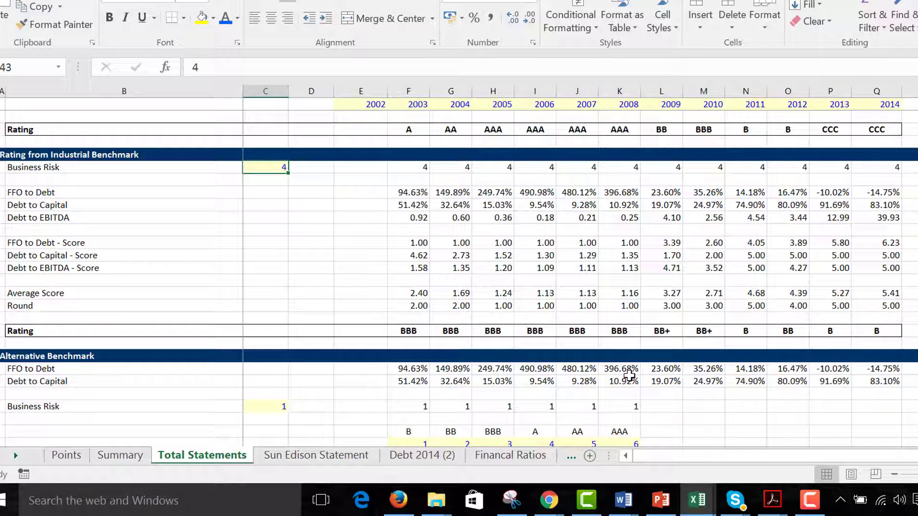
- Test the Industrial Benchmark's Business Risk at 3 and 1, and set it to 4
{"action": "type", "text": "3"}
{"action": "key", "text": "Return"}
{"action": "key", "text": "Up"}
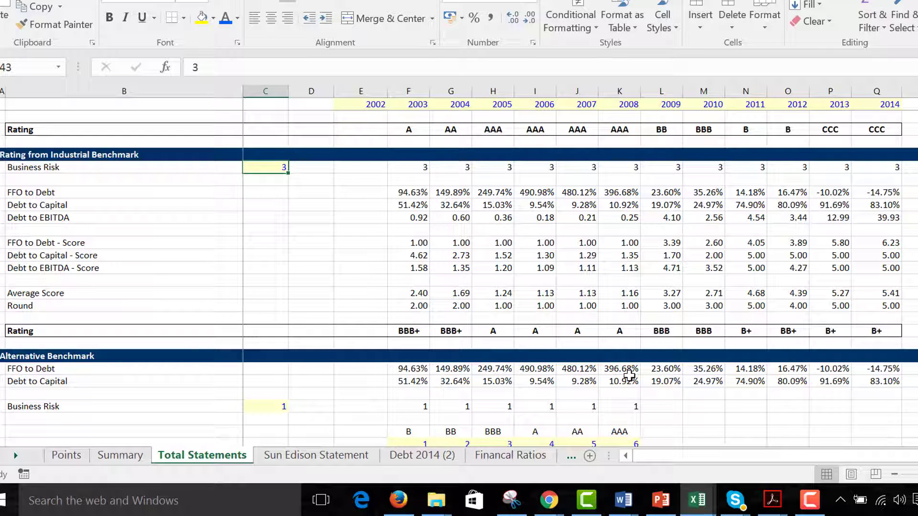
{"action": "type", "text": "1"}
{"action": "key", "text": "Return"}
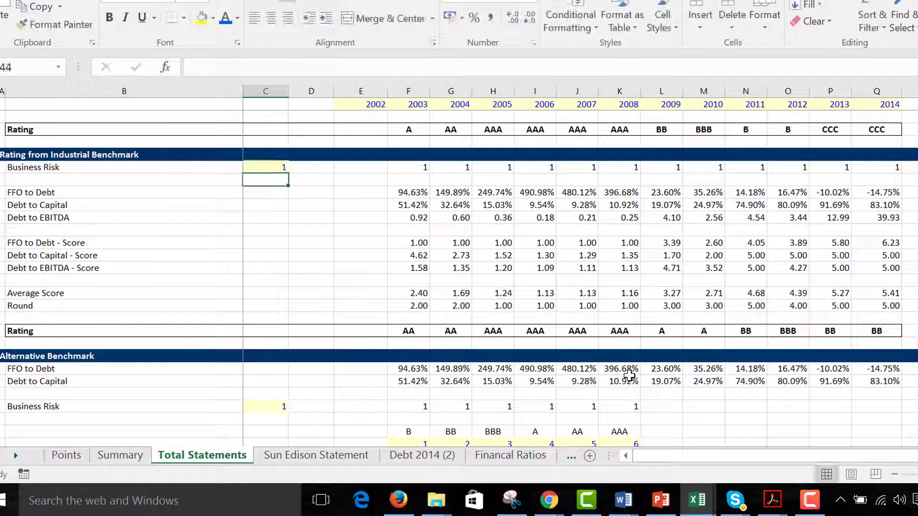
{"action": "key", "text": "Up"}
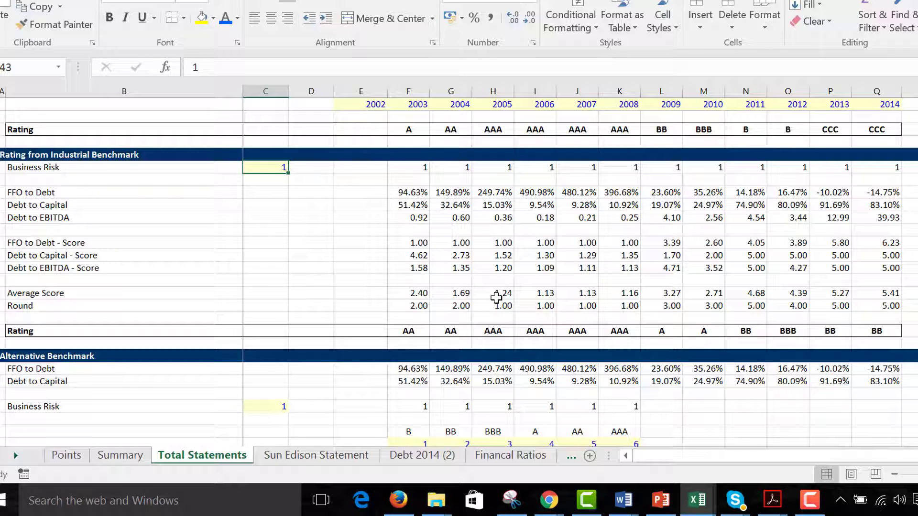
{"action": "type", "text": "4"}
{"action": "key", "text": "Return"}
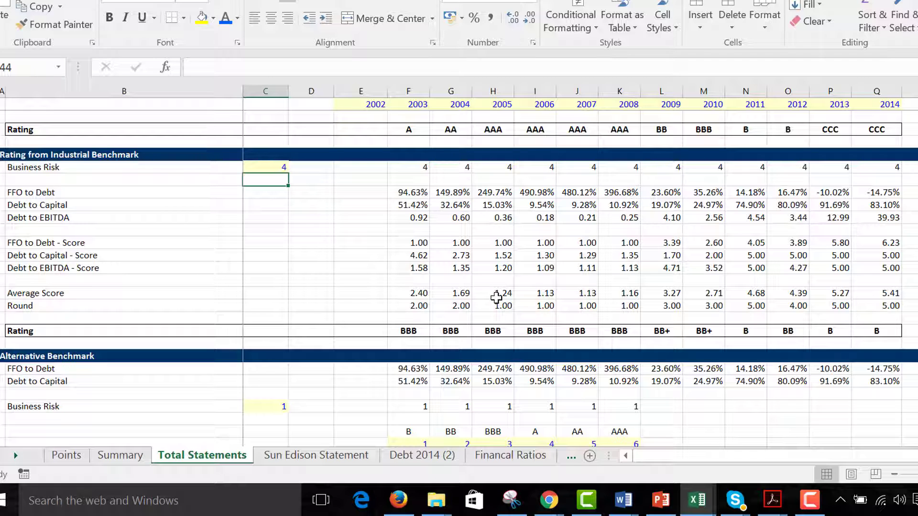
- Review the Alternative Benchmark section from its ratios and thresholds to the scores and the Rating row
{"action": "key", "text": "Down"}
{"action": "key", "text": "Down"}
{"action": "key", "text": "Down"}
{"action": "key", "text": "Down"}
{"action": "key", "text": "Down"}
{"action": "key", "text": "Down"}
{"action": "key", "text": "Down"}
{"action": "key", "text": "Down"}
{"action": "key", "text": "Down"}
{"action": "key", "text": "Down"}
{"action": "key", "text": "Down"}
{"action": "key", "text": "Down"}
{"action": "key", "text": "Down"}
{"action": "key", "text": "Down"}
{"action": "key", "text": "Down"}
{"action": "key", "text": "Down"}
{"action": "key", "text": "Down"}
{"action": "key", "text": "Down"}
{"action": "key", "text": "Down"}
{"action": "key", "text": "Down"}
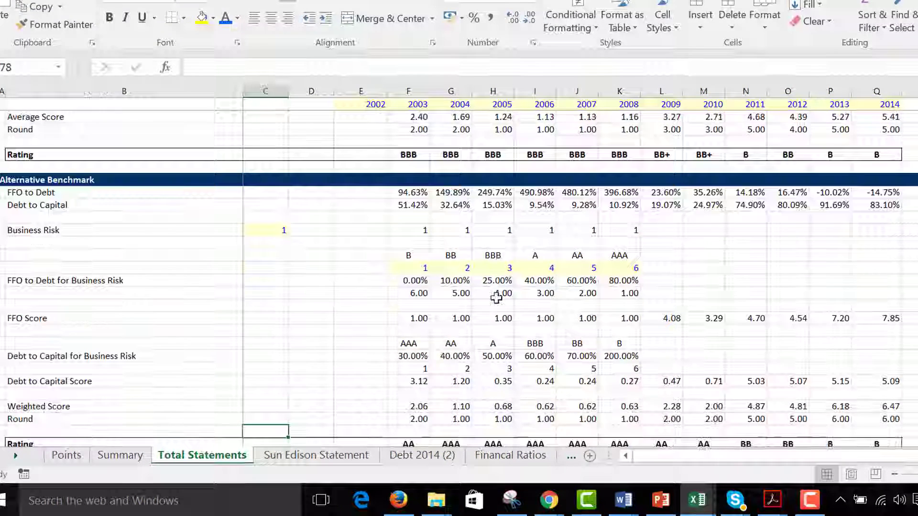
{"action": "key", "text": "Down"}
{"action": "key", "text": "Down"}
{"action": "key", "text": "Down"}
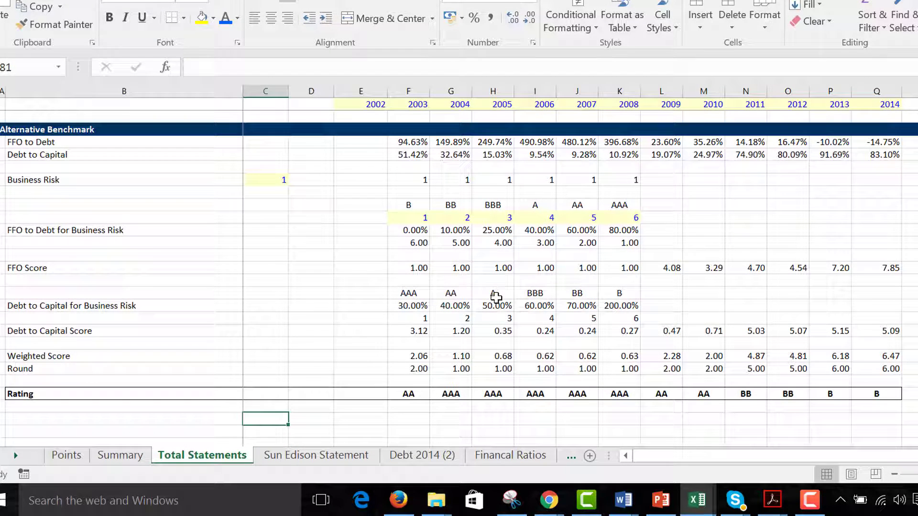
- Set the Business Risk input of the Alternative Benchmark section to 2
{"action": "key", "text": "Up"}
{"action": "key", "text": "Up"}
{"action": "key", "text": "Up"}
{"action": "key", "text": "Up"}
{"action": "key", "text": "Up"}
{"action": "key", "text": "Up"}
{"action": "key", "text": "Up"}
{"action": "key", "text": "Up"}
{"action": "key", "text": "Up"}
{"action": "key", "text": "Up"}
{"action": "key", "text": "Up"}
{"action": "key", "text": "Up"}
{"action": "key", "text": "Up"}
{"action": "key", "text": "Up"}
{"action": "key", "text": "Up"}
{"action": "key", "text": "Up"}
{"action": "key", "text": "Up"}
{"action": "key", "text": "Up"}
{"action": "key", "text": "Up"}
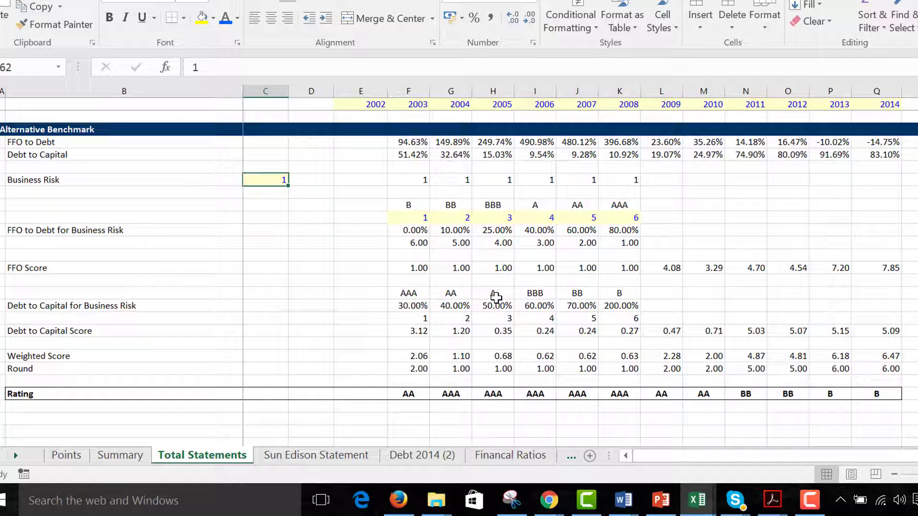
{"action": "type", "text": "2"}
{"action": "key", "text": "Return"}
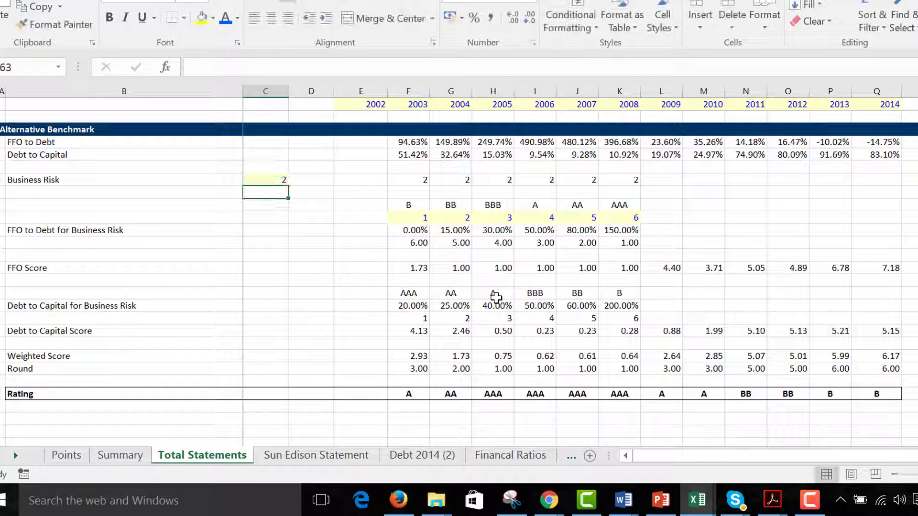
- Raise the Alternative Benchmark's Business Risk to 3 and then to 4, comparing the ratings at each level
{"action": "key", "text": "Up"}
{"action": "type", "text": "3"}
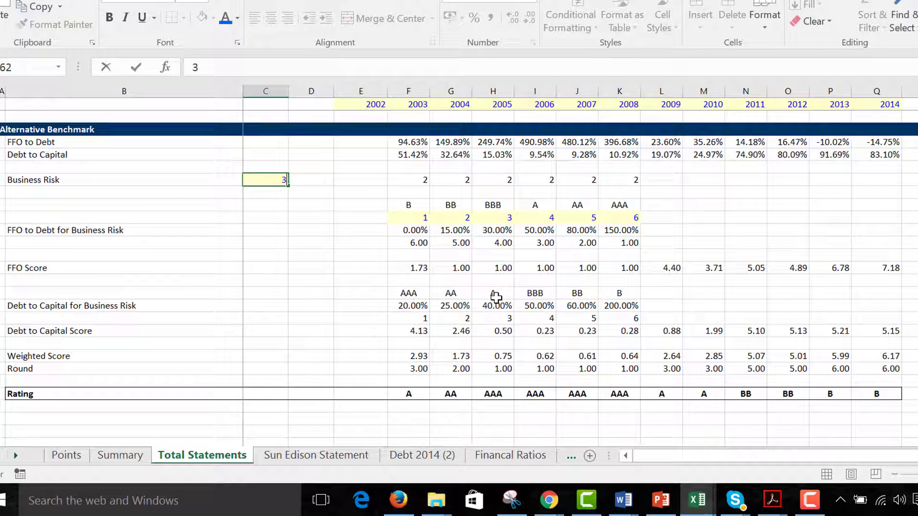
{"action": "key", "text": "Return"}
{"action": "key", "text": "Up"}
{"action": "key", "text": "Left"}
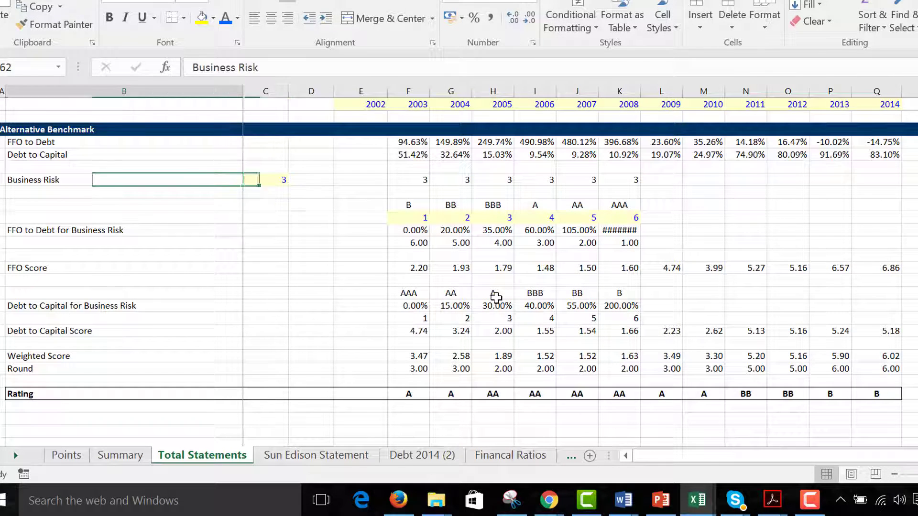
{"action": "key", "text": "Right"}
{"action": "type", "text": "4"}
{"action": "key", "text": "Return"}
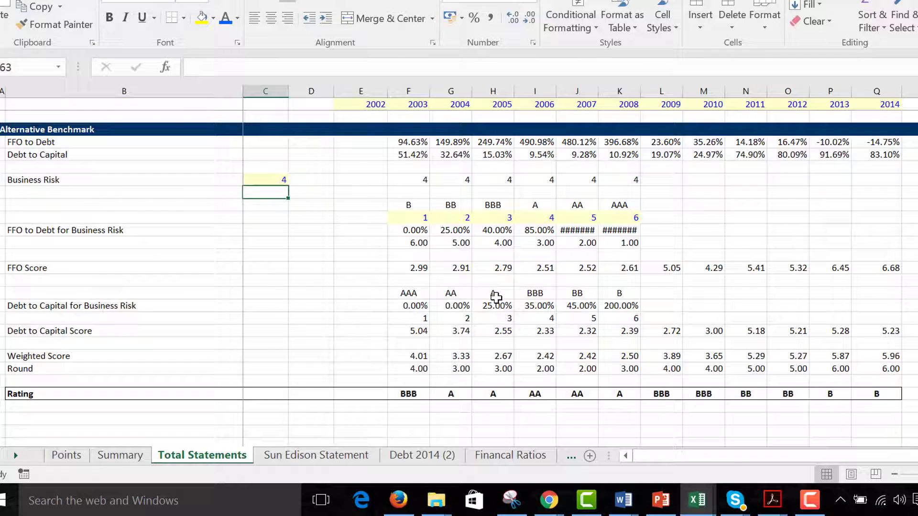
- Set the Alternative Benchmark's Business Risk to 5
{"action": "key", "text": "Up"}
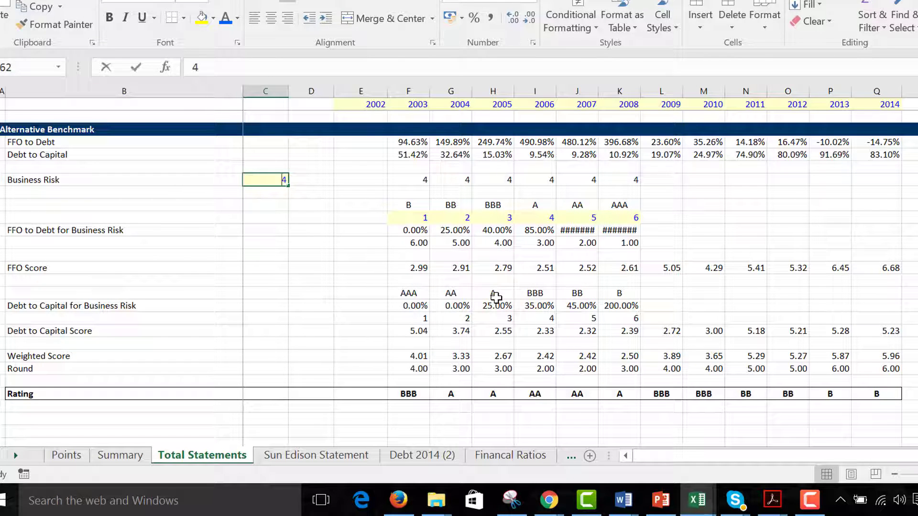
{"action": "type", "text": "5"}
{"action": "key", "text": "Return"}
{"action": "key", "text": "Up"}
- Examine the Alternative Benchmark's Weighted Score for 2003 and its Rating row across 2003 to 2014
{"action": "key", "text": "Right"}
{"action": "key", "text": "Down"}
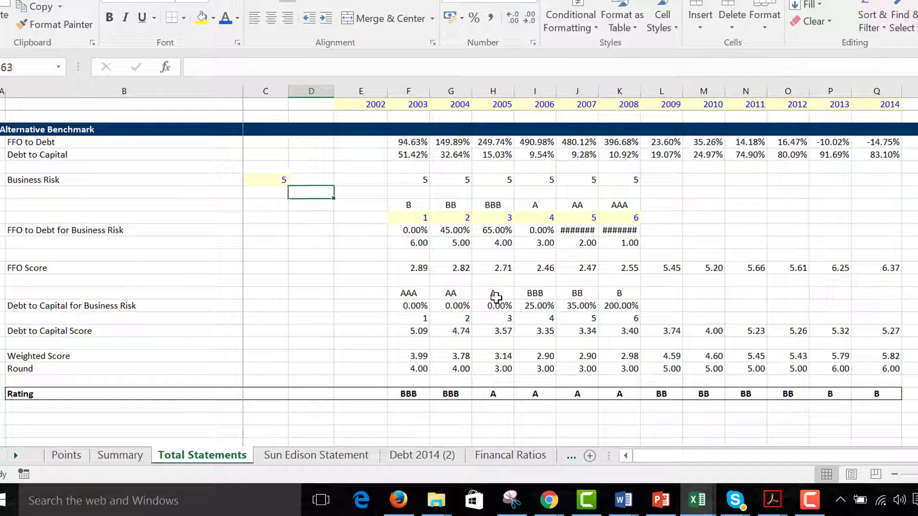
{"action": "key", "text": "Down"}
{"action": "key", "text": "Down"}
{"action": "key", "text": "Down"}
{"action": "key", "text": "Down"}
{"action": "key", "text": "Down"}
{"action": "key", "text": "Down"}
{"action": "key", "text": "Down"}
{"action": "key", "text": "Down"}
{"action": "key", "text": "Down"}
{"action": "key", "text": "Down"}
{"action": "key", "text": "Right"}
{"action": "key", "text": "Right"}
{"action": "key", "text": "Down"}
{"action": "key", "text": "Down"}
{"action": "key", "text": "Down"}
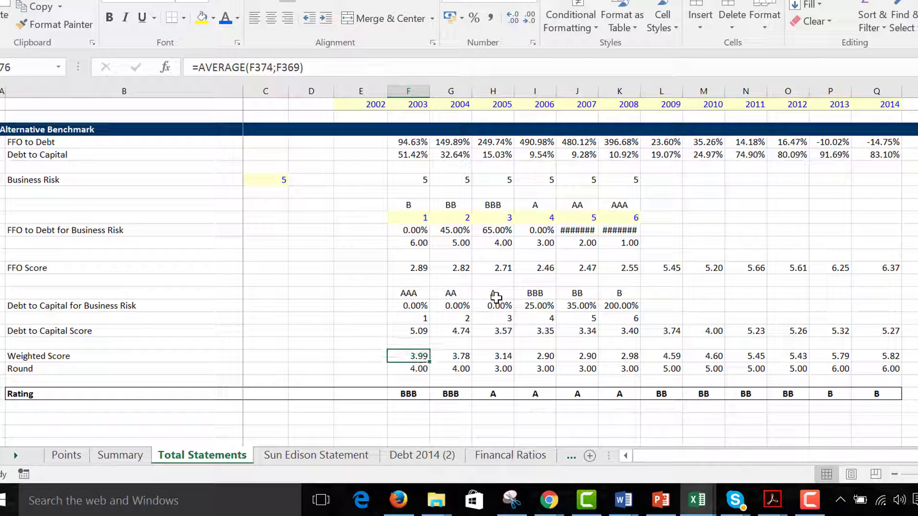
{"action": "key", "text": "Down"}
{"action": "key", "text": "Down"}
{"action": "key", "text": "Down"}
{"action": "key", "text": "Right"}
{"action": "key", "text": "Right"}
{"action": "key", "text": "Right"}
{"action": "key", "text": "Right"}
{"action": "key", "text": "Right"}
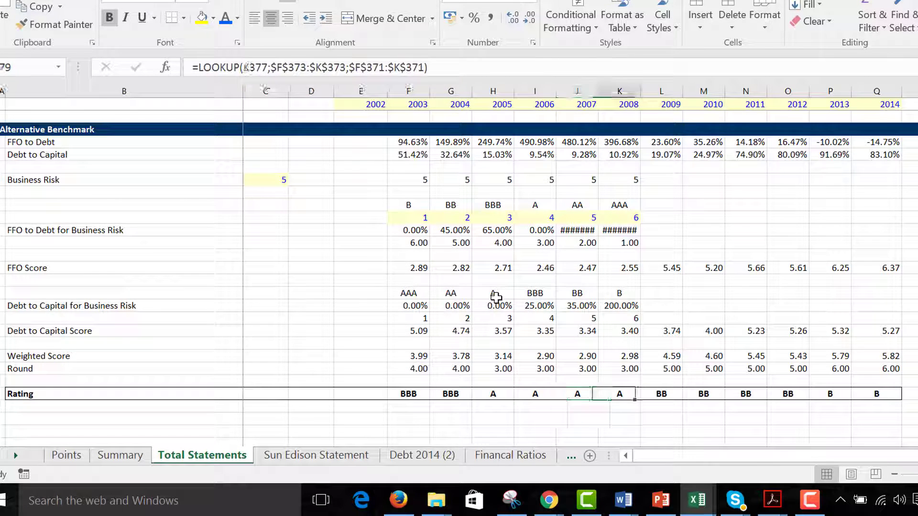
{"action": "key", "text": "Right"}
{"action": "key", "text": "Right"}
{"action": "key", "text": "Right"}
{"action": "key", "text": "Right"}
{"action": "key", "text": "Right"}
{"action": "key", "text": "Right"}
{"action": "key", "text": "Left"}
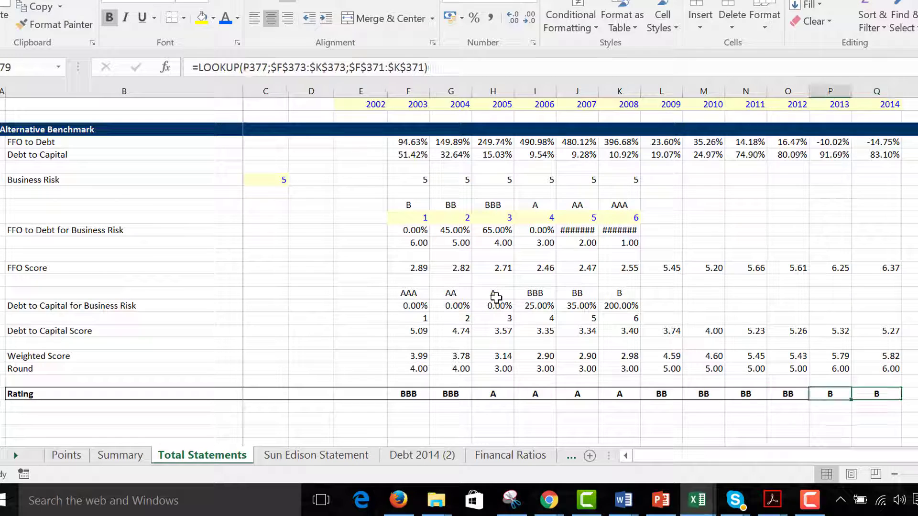
{"action": "key", "text": "Left"}
{"action": "key", "text": "Left"}
{"action": "key", "text": "Left"}
{"action": "key", "text": "Left"}
{"action": "key", "text": "Left"}
{"action": "key", "text": "Left"}
{"action": "key", "text": "Left"}
{"action": "key", "text": "Left"}
{"action": "key", "text": "Left"}
{"action": "key", "text": "Left"}
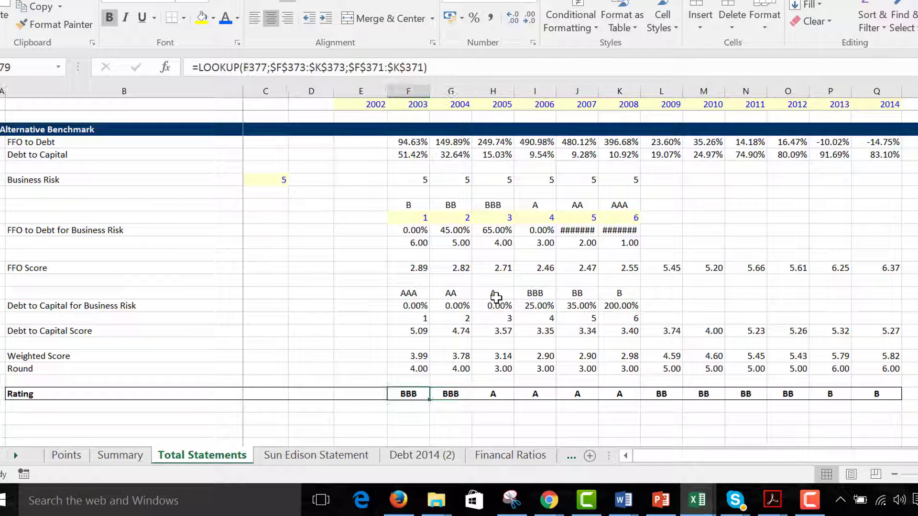
- Examine the Alternative Benchmark's 2003 FFO Score, Debt to Capital Score and Weighted Score, including the interpolation formula behind the Debt to Capital Score
{"action": "key", "text": "Up"}
{"action": "key", "text": "Up"}
{"action": "key", "text": "Up"}
{"action": "key", "text": "Left"}
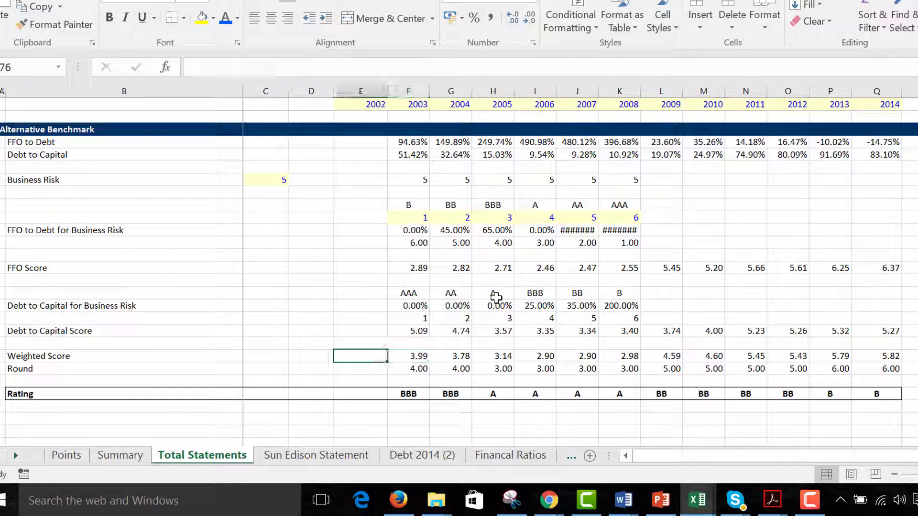
{"action": "key", "text": "Right"}
{"action": "key", "text": "Up"}
{"action": "key", "text": "Up"}
{"action": "key", "text": "Up"}
{"action": "key", "text": "Up"}
{"action": "key", "text": "Up"}
{"action": "key", "text": "Up"}
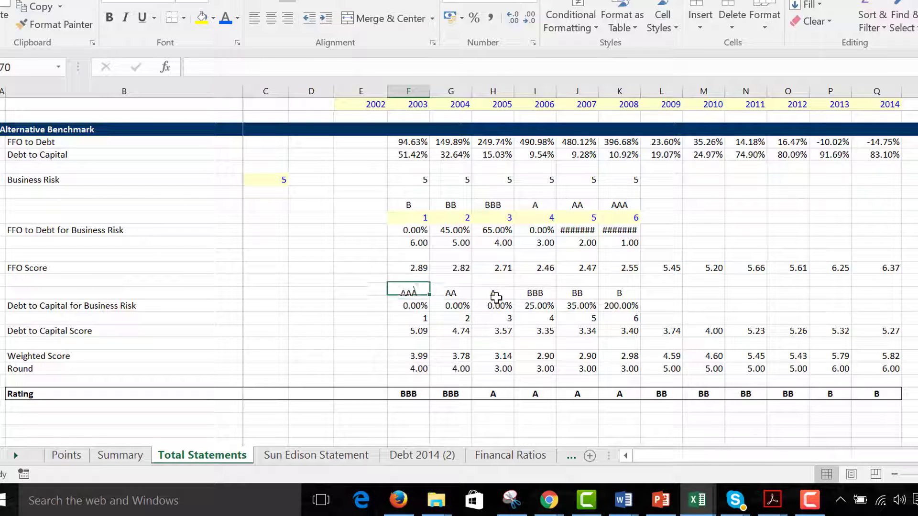
{"action": "key", "text": "Up"}
{"action": "key", "text": "Up"}
{"action": "key", "text": "Up"}
{"action": "key", "text": "Down"}
{"action": "key", "text": "Down"}
{"action": "key", "text": "Down"}
{"action": "key", "text": "Down"}
{"action": "key", "text": "Down"}
{"action": "key", "text": "Down"}
{"action": "key", "text": "Down"}
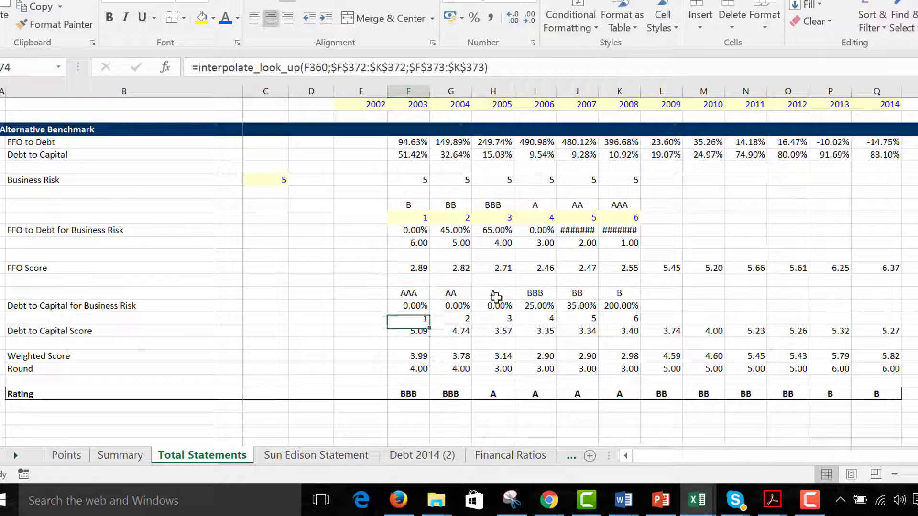
{"action": "key", "text": "Up"}
{"action": "key", "text": "Up"}
{"action": "key", "text": "Up"}
{"action": "key", "text": "Up"}
{"action": "key", "text": "Left"}
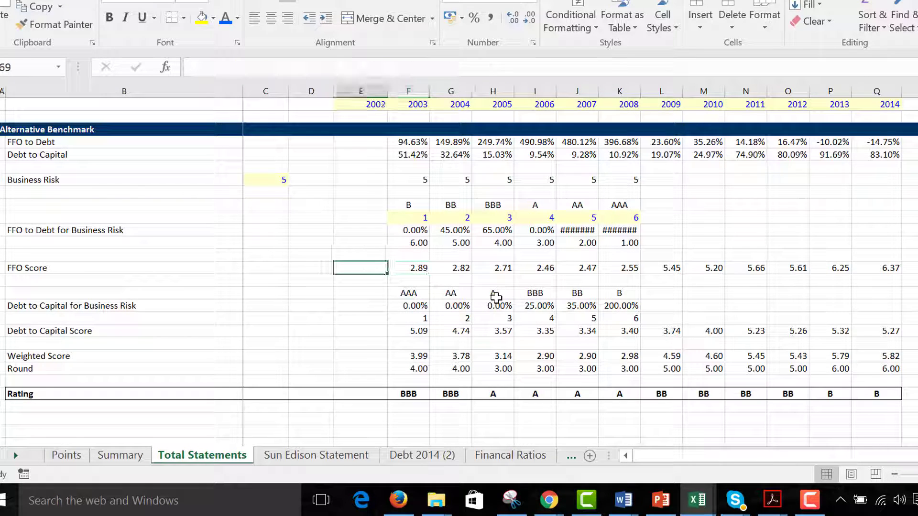
{"action": "key", "text": "Down"}
{"action": "key", "text": "Down"}
{"action": "key", "text": "Down"}
{"action": "key", "text": "Down"}
{"action": "key", "text": "Down"}
{"action": "key", "text": "Down"}
{"action": "key", "text": "Down"}
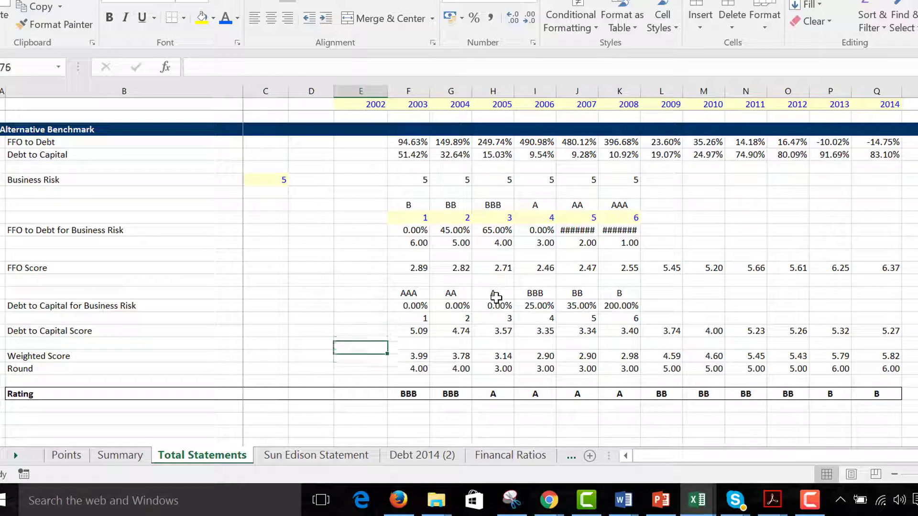
{"action": "key", "text": "Down"}
- Set the Alternative Benchmark's Business Risk to 1 to compare the ratings, and change it to 3
{"action": "key", "text": "Right"}
{"action": "key", "text": "Up"}
{"action": "key", "text": "Up"}
{"action": "key", "text": "Up"}
{"action": "key", "text": "Up"}
{"action": "key", "text": "Up"}
{"action": "key", "text": "Up"}
{"action": "key", "text": "Up"}
{"action": "key", "text": "Up"}
{"action": "key", "text": "Up"}
{"action": "key", "text": "Up"}
{"action": "key", "text": "Up"}
{"action": "key", "text": "Up"}
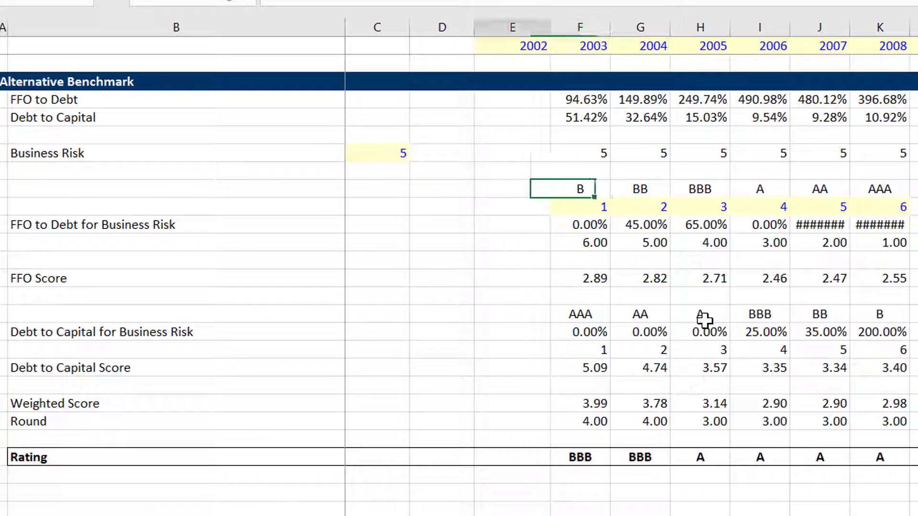
{"action": "key", "text": "Left"}
{"action": "key", "text": "Left"}
{"action": "key", "text": "Up"}
{"action": "key", "text": "Up"}
{"action": "key", "text": "Left"}
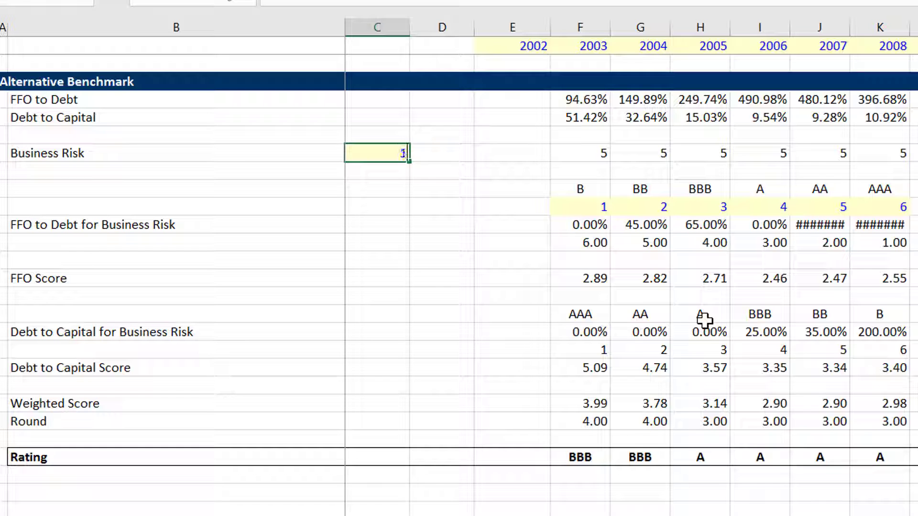
{"action": "type", "text": "1"}
{"action": "key", "text": "Return"}
{"action": "key", "text": "Up"}
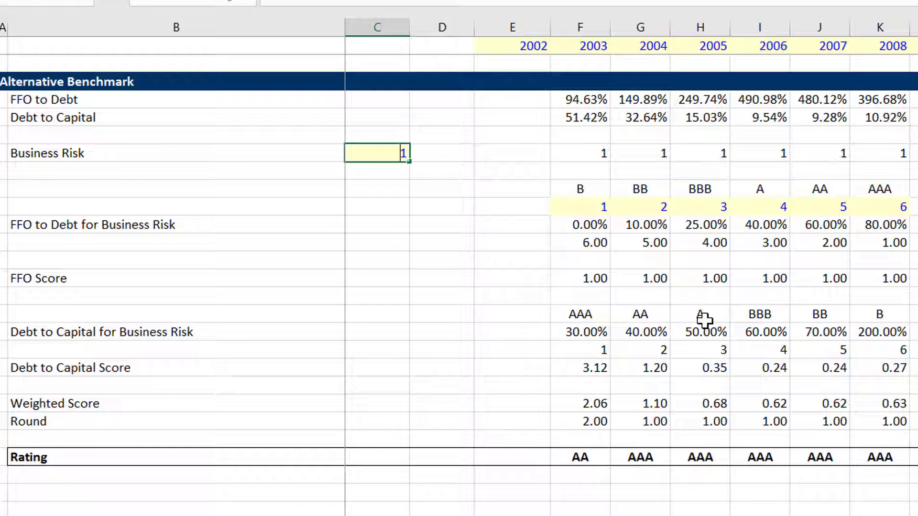
{"action": "type", "text": "3"}
{"action": "key", "text": "Return"}
- Examine the Alternative Benchmark's 2010 FFO Score and 2011 Rating, including the lookup formulas behind them
{"action": "key", "text": "Left"}
{"action": "key", "text": "Right"}
{"action": "key", "text": "Right"}
{"action": "key", "text": "Right"}
{"action": "key", "text": "Right"}
{"action": "key", "text": "Right"}
{"action": "key", "text": "Right"}
{"action": "key", "text": "Right"}
{"action": "key", "text": "Right"}
{"action": "key", "text": "Right"}
{"action": "key", "text": "Right"}
{"action": "key", "text": "Right"}
{"action": "key", "text": "Right"}
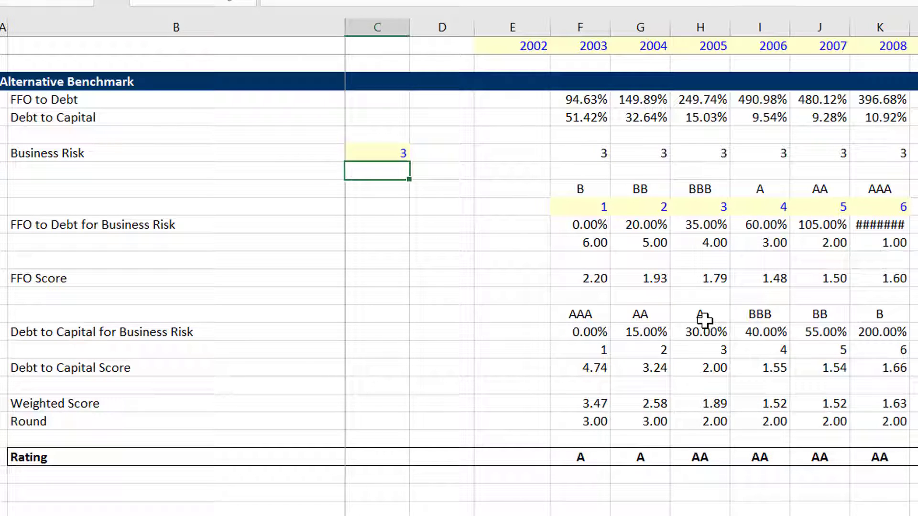
{"action": "key", "text": "Down"}
{"action": "key", "text": "Down"}
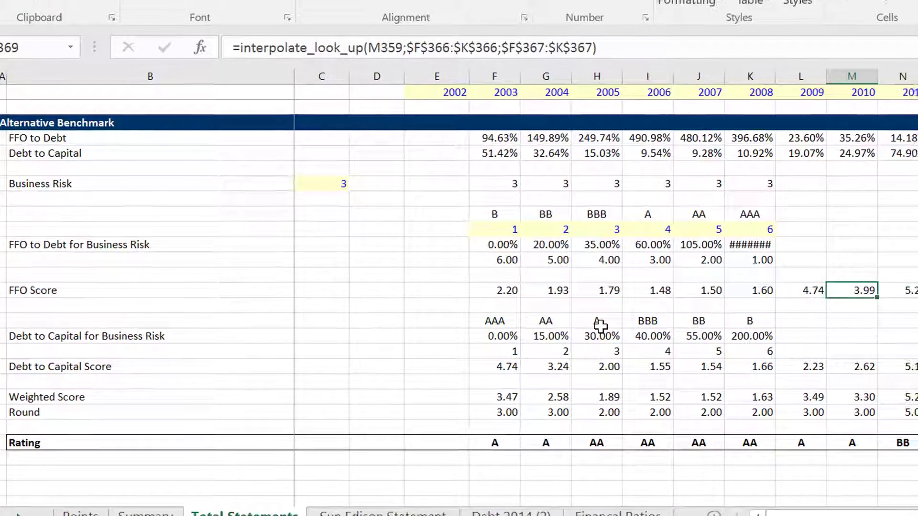
{"action": "key", "text": "Right"}
{"action": "key", "text": "Down"}
{"action": "key", "text": "Down"}
{"action": "key", "text": "Down"}
{"action": "key", "text": "Down"}
{"action": "key", "text": "Down"}
{"action": "key", "text": "Down"}
{"action": "key", "text": "Down"}
{"action": "key", "text": "Down"}
{"action": "key", "text": "Down"}
{"action": "key", "text": "Down"}
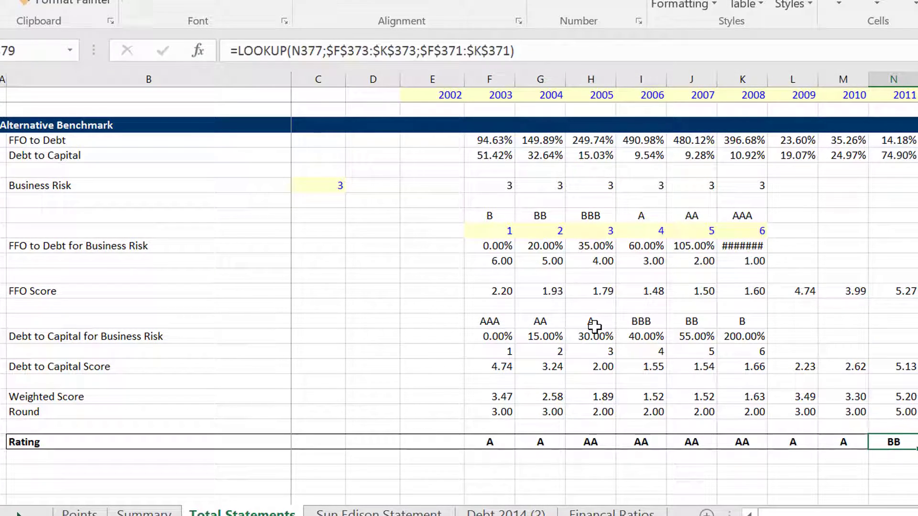
- Review the Ratings Using Industrial Benchmarks section, with its ratios, interpolated scores and Rating row
{"action": "key", "text": "Up"}
{"action": "key", "text": "Left"}
{"action": "key", "text": "Left"}
{"action": "key", "text": "Left"}
{"action": "key", "text": "Left"}
{"action": "key", "text": "Left"}
{"action": "key", "text": "Left"}
{"action": "key", "text": "Left"}
{"action": "key", "text": "Left"}
{"action": "key", "text": "Left"}
{"action": "key", "text": "Left"}
{"action": "key", "text": "Left"}
{"action": "key", "text": "Left"}
{"action": "key", "text": "Left"}
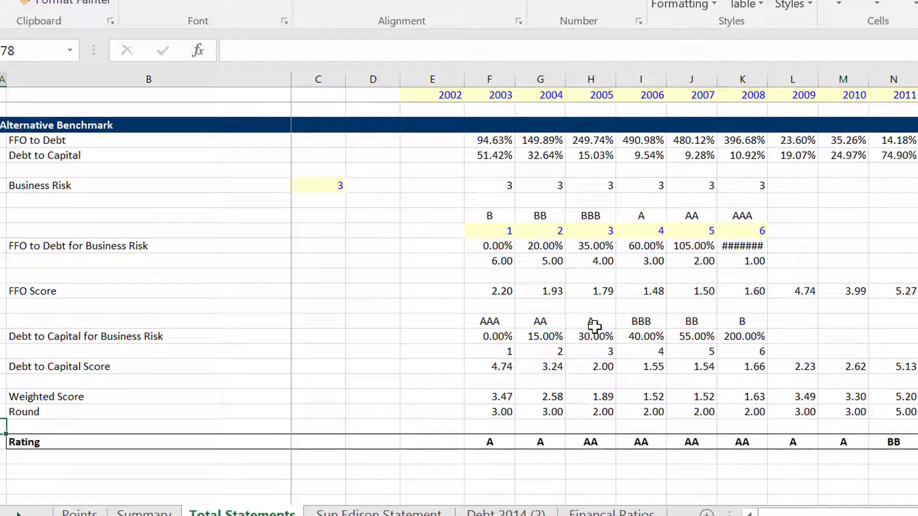
{"action": "key", "text": "Up"}
{"action": "key", "text": "Up"}
{"action": "key", "text": "Up"}
{"action": "key", "text": "Up"}
{"action": "key", "text": "Up"}
{"action": "key", "text": "Up"}
{"action": "key", "text": "Up"}
{"action": "key", "text": "Up"}
{"action": "key", "text": "Up"}
{"action": "key", "text": "Up"}
{"action": "key", "text": "Up"}
{"action": "key", "text": "Up"}
{"action": "key", "text": "Up"}
{"action": "key", "text": "Up"}
{"action": "key", "text": "Up"}
{"action": "key", "text": "Up"}
{"action": "key", "text": "Up"}
{"action": "key", "text": "Up"}
{"action": "key", "text": "Up"}
{"action": "key", "text": "Up"}
{"action": "key", "text": "Up"}
{"action": "key", "text": "Up"}
{"action": "key", "text": "Up"}
{"action": "key", "text": "Up"}
{"action": "key", "text": "Up"}
{"action": "key", "text": "Up"}
{"action": "key", "text": "Up"}
{"action": "key", "text": "Up"}
{"action": "key", "text": "Up"}
{"action": "key", "text": "Up"}
{"action": "key", "text": "Up"}
{"action": "key", "text": "Up"}
{"action": "key", "text": "Up"}
{"action": "key", "text": "Up"}
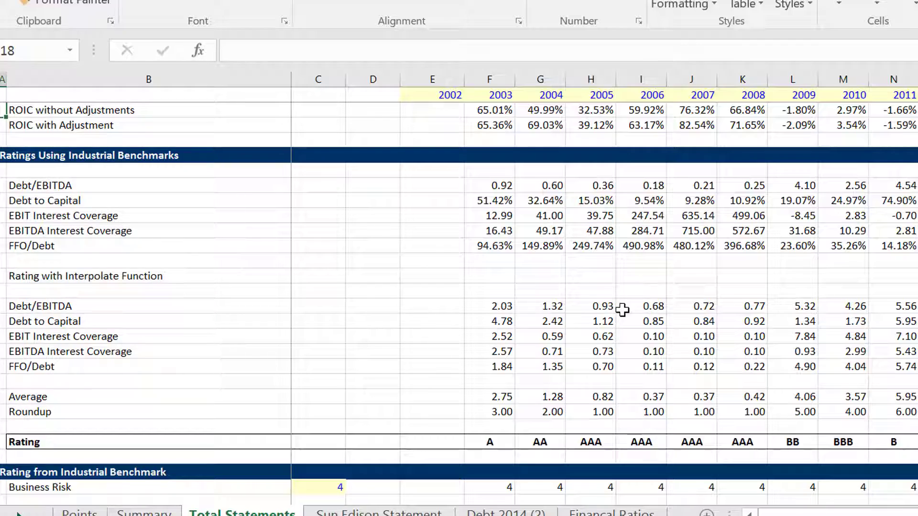
- Examine the balance sheet's liability rows and the flags in columns C and D beside the debt, deposit and pension items
{"action": "key", "text": "Page_Up"}
{"action": "key", "text": "Page_Up"}
{"action": "key", "text": "Page_Up"}
{"action": "key", "text": "Page_Up"}
{"action": "key", "text": "Page_Up"}
{"action": "key", "text": "Page_Up"}
{"action": "key", "text": "Page_Up"}
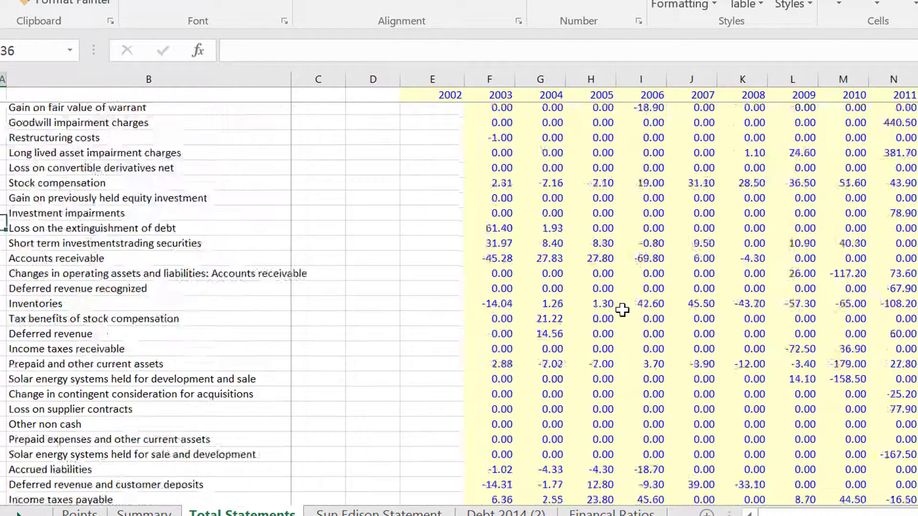
{"action": "key", "text": "Page_Up"}
{"action": "key", "text": "Page_Up"}
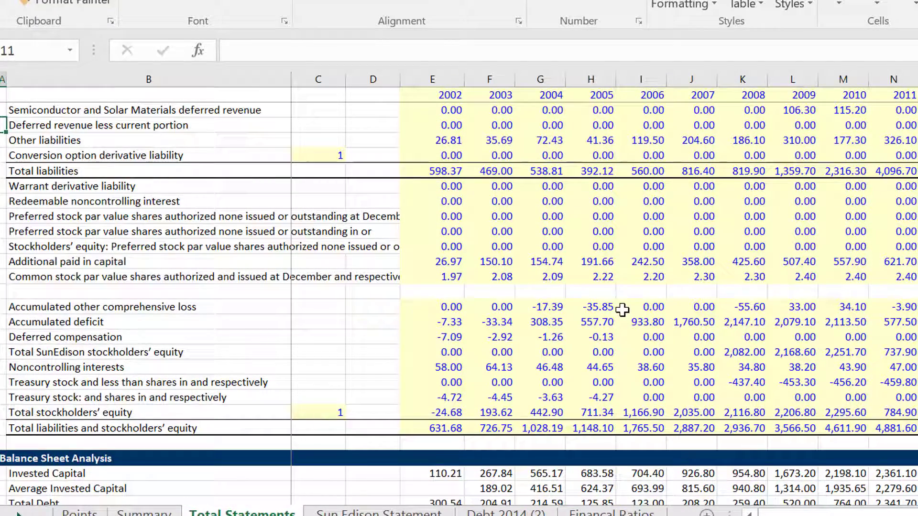
{"action": "key", "text": "Page_Up"}
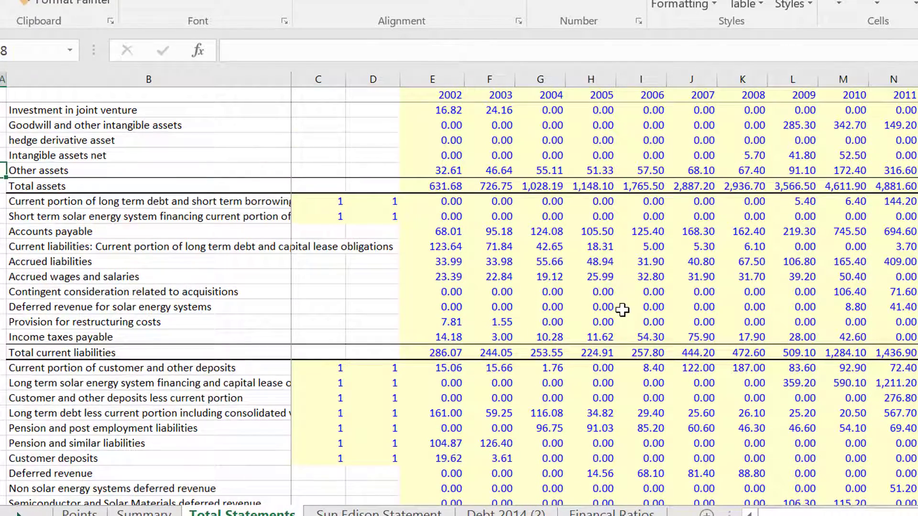
{"action": "key", "text": "Right"}
{"action": "key", "text": "Down"}
{"action": "key", "text": "Right"}
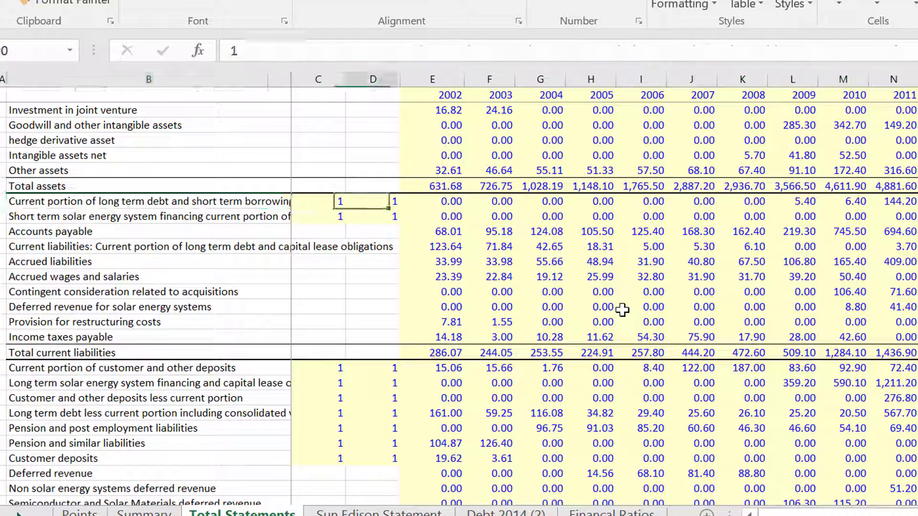
{"action": "key", "text": "Right"}
{"action": "key", "text": "Down"}
{"action": "key", "text": "Down"}
{"action": "key", "text": "Down"}
{"action": "key", "text": "Down"}
{"action": "key", "text": "Down"}
{"action": "key", "text": "Down"}
{"action": "key", "text": "Down"}
{"action": "key", "text": "Down"}
{"action": "key", "text": "Down"}
{"action": "key", "text": "Down"}
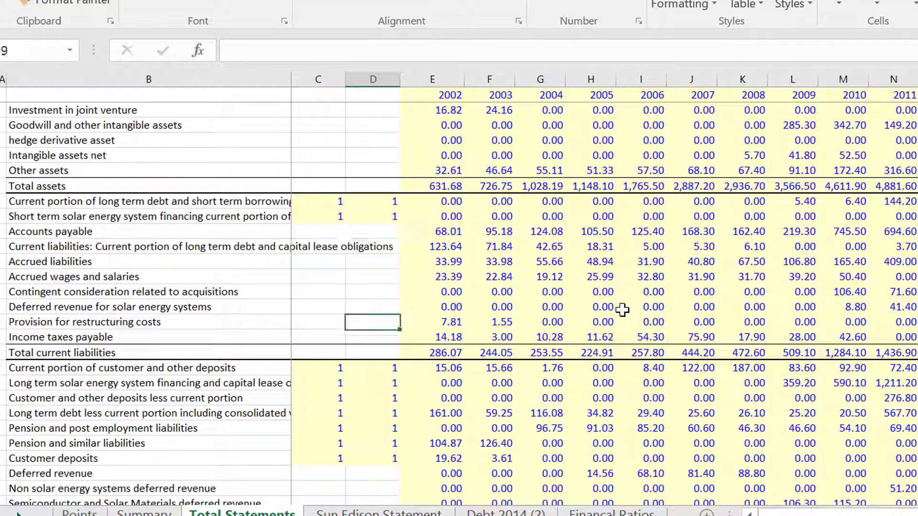
- Review the remaining liability and stockholders' equity rows of the balance sheet down to the Balance Sheet Analysis section
{"action": "key", "text": "Down"}
{"action": "key", "text": "Down"}
{"action": "key", "text": "Down"}
{"action": "key", "text": "Down"}
{"action": "key", "text": "Down"}
{"action": "key", "text": "Down"}
{"action": "key", "text": "Down"}
{"action": "key", "text": "Down"}
{"action": "key", "text": "Down"}
{"action": "key", "text": "Down"}
{"action": "key", "text": "Down"}
{"action": "key", "text": "Down"}
{"action": "key", "text": "Down"}
{"action": "key", "text": "Down"}
{"action": "key", "text": "Down"}
{"action": "key", "text": "Down"}
{"action": "key", "text": "Down"}
{"action": "key", "text": "Down"}
{"action": "key", "text": "Down"}
{"action": "key", "text": "Down"}
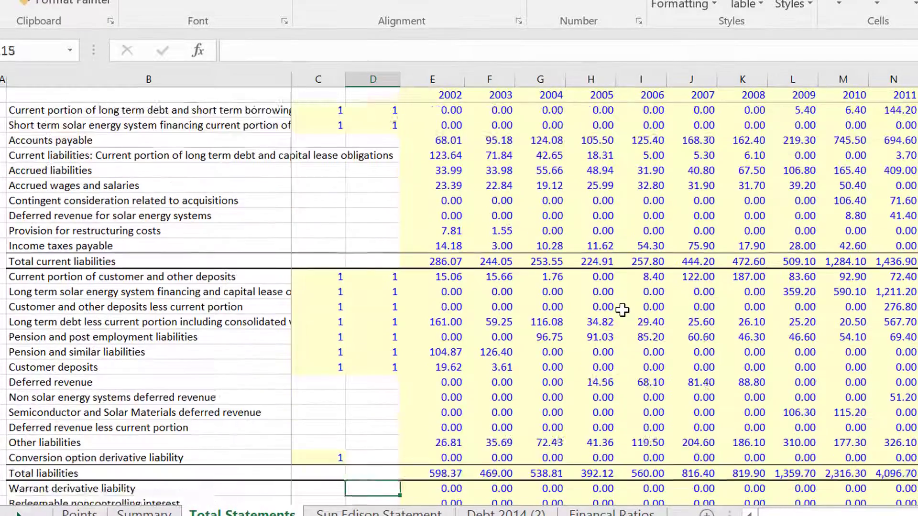
{"action": "key", "text": "Down"}
{"action": "key", "text": "Down"}
{"action": "key", "text": "Down"}
{"action": "key", "text": "Down"}
{"action": "key", "text": "Down"}
{"action": "key", "text": "Down"}
{"action": "key", "text": "Down"}
{"action": "key", "text": "Down"}
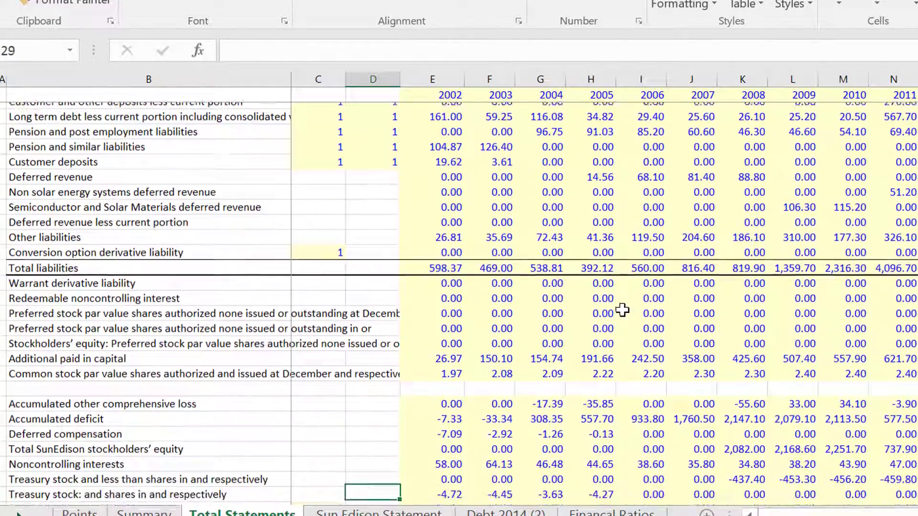
{"action": "key", "text": "Down"}
{"action": "key", "text": "Down"}
{"action": "key", "text": "Down"}
{"action": "key", "text": "Down"}
{"action": "key", "text": "Down"}
{"action": "key", "text": "Down"}
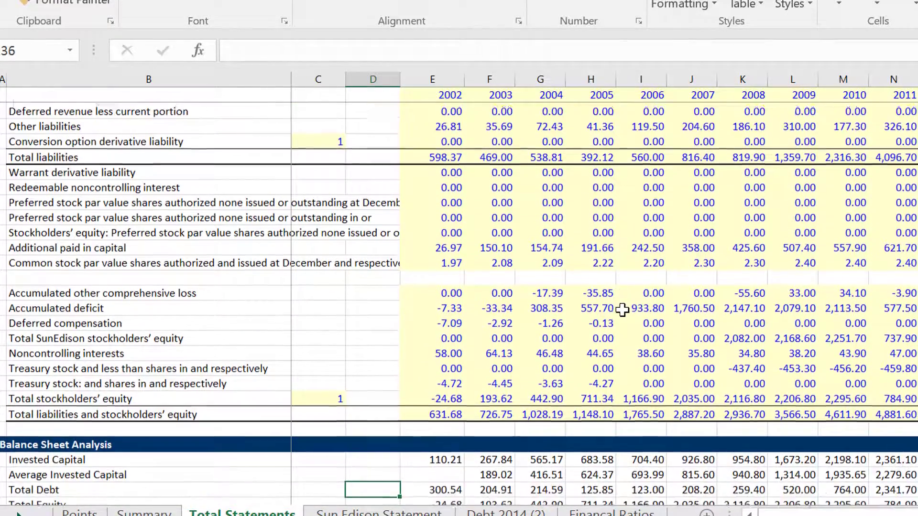
- Examine the SUMPRODUCT formulas behind Total Debt for 2003, 2004 and 2005 and the cell ranges they reference
{"action": "key", "text": "Up"}
{"action": "key", "text": "Right"}
{"action": "key", "text": "Right"}
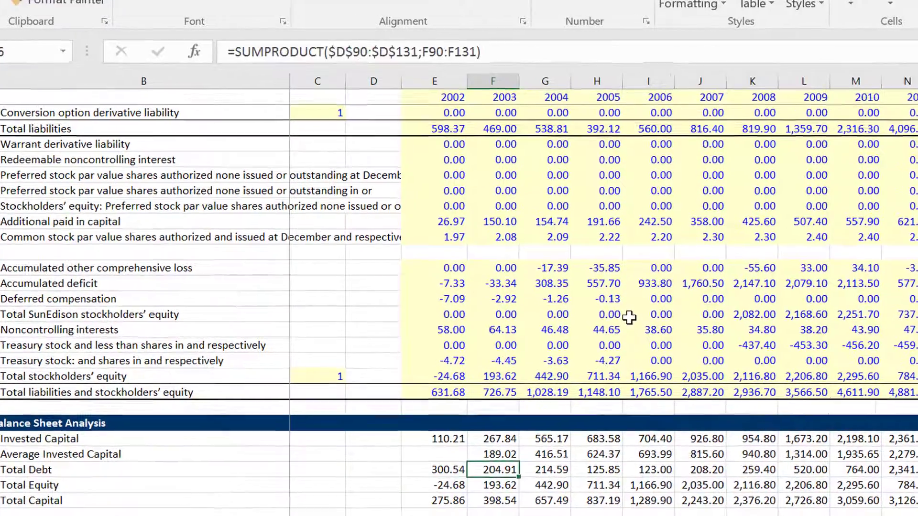
{"action": "key", "text": "F2"}
{"action": "key", "text": "Escape"}
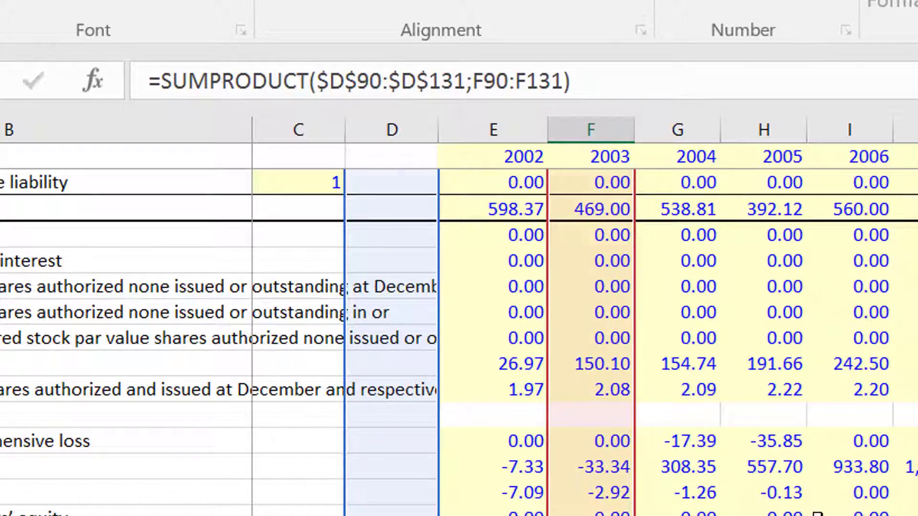
{"action": "key", "text": "Right"}
{"action": "key", "text": "F2"}
{"action": "key", "text": "Escape"}
{"action": "key", "text": "Right"}
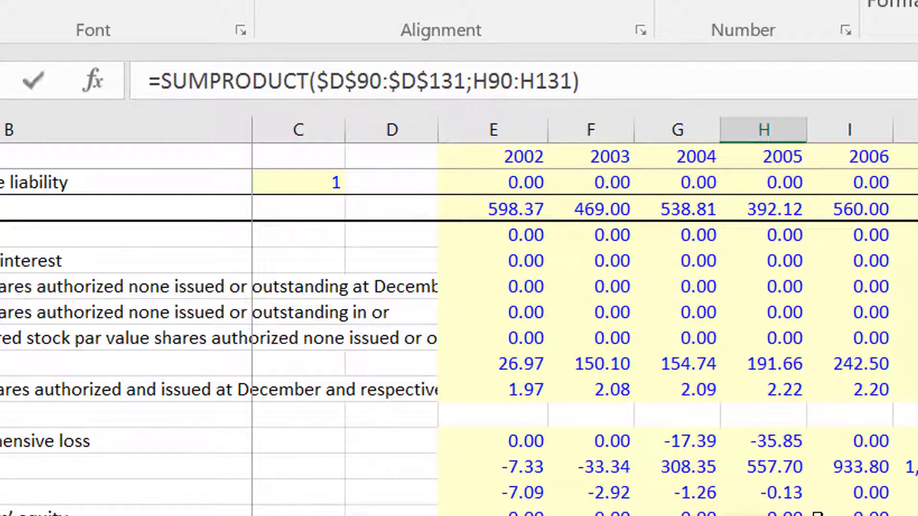
{"action": "key", "text": "F2"}
{"action": "key", "text": "Escape"}
{"action": "key", "text": "Left"}
{"action": "key", "text": "Left"}
{"action": "key", "text": "Left"}
{"action": "key", "text": "Left"}
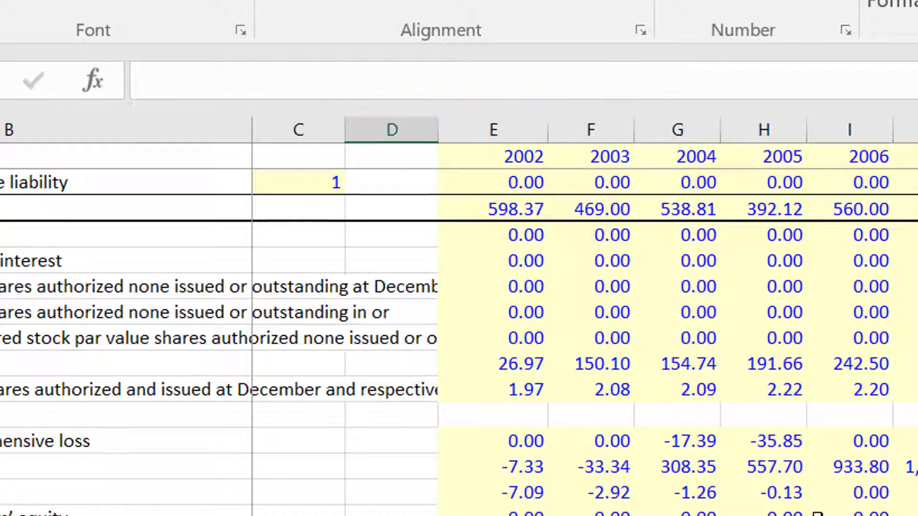
- Find the Ratio Analysis section below the cash flow statement on the Total Statements sheet
{"action": "scroll", "coordinate": [813, 502], "scroll_direction": "up", "scroll_amount": 5}
{"action": "scroll", "coordinate": [799, 487], "scroll_direction": "down", "scroll_amount": 20}
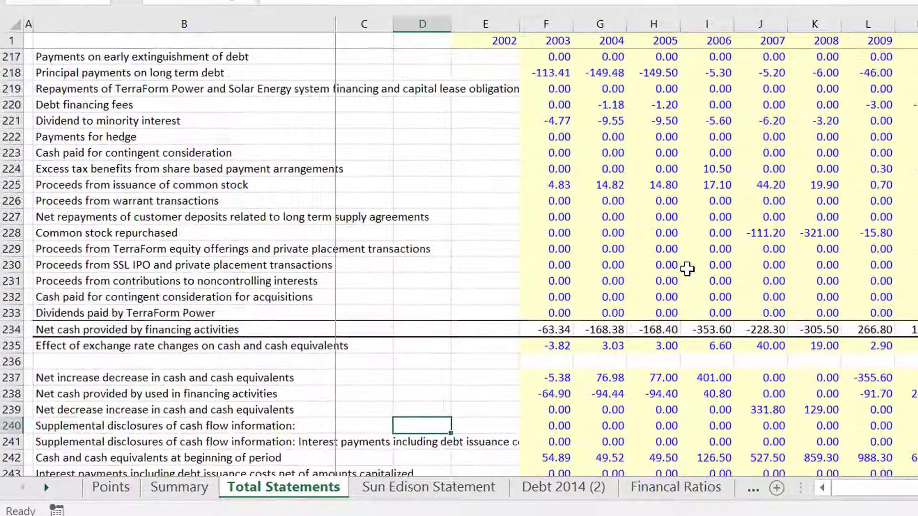
{"action": "key", "text": "Page_Down"}
{"action": "key", "text": "Up"}
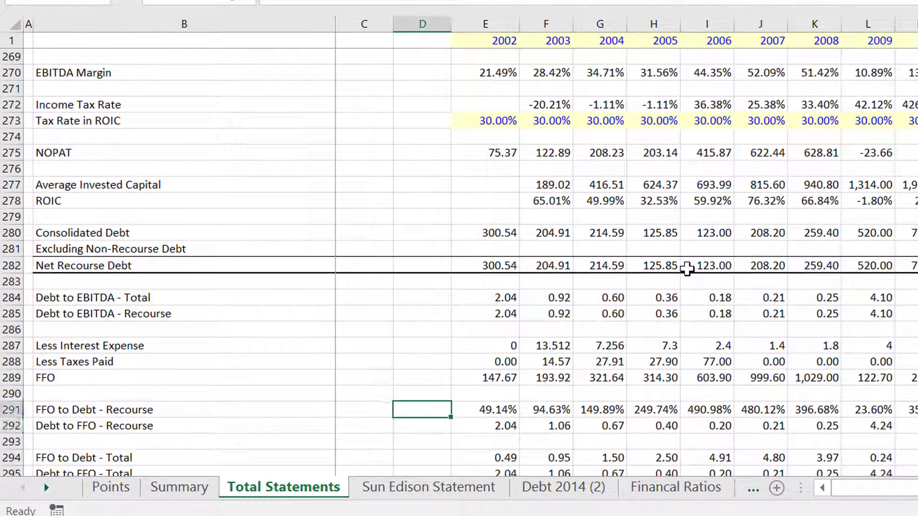
{"action": "key", "text": "Up"}
{"action": "key", "text": "Up"}
{"action": "key", "text": "Up"}
{"action": "key", "text": "Up"}
{"action": "key", "text": "Up"}
{"action": "key", "text": "Up"}
{"action": "key", "text": "Up"}
{"action": "key", "text": "Up"}
{"action": "key", "text": "Up"}
{"action": "key", "text": "Up"}
{"action": "key", "text": "Up"}
{"action": "key", "text": "Up"}
{"action": "key", "text": "Up"}
{"action": "key", "text": "Up"}
{"action": "key", "text": "Up"}
{"action": "key", "text": "Up"}
{"action": "key", "text": "Up"}
{"action": "key", "text": "Up"}
{"action": "key", "text": "Up"}
{"action": "key", "text": "Up"}
{"action": "key", "text": "Up"}
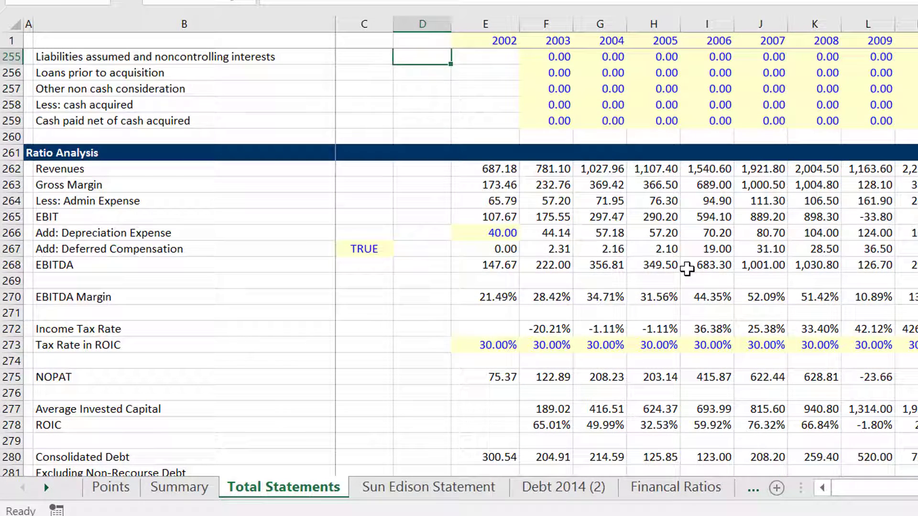
- Examine the Ratio Analysis rows from Revenues to EBITDA, including the 2003 and 2004 Deferred Compensation add-backs
{"action": "key", "text": "Down"}
{"action": "key", "text": "Down"}
{"action": "key", "text": "Down"}
{"action": "key", "text": "Down"}
{"action": "key", "text": "Down"}
{"action": "key", "text": "Down"}
{"action": "key", "text": "Down"}
{"action": "key", "text": "Down"}
{"action": "key", "text": "Down"}
{"action": "key", "text": "Down"}
{"action": "key", "text": "Down"}
{"action": "key", "text": "Down"}
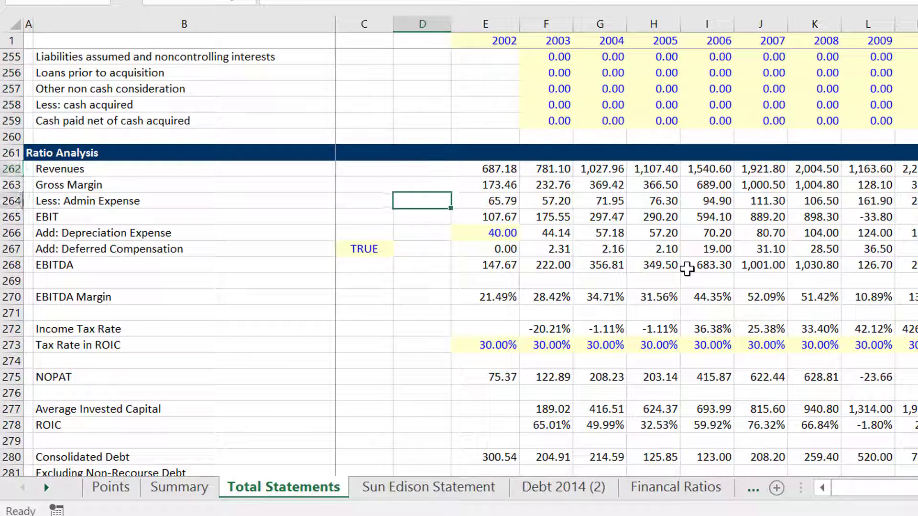
{"action": "key", "text": "Down"}
{"action": "key", "text": "Right"}
{"action": "key", "text": "Left"}
{"action": "key", "text": "Up"}
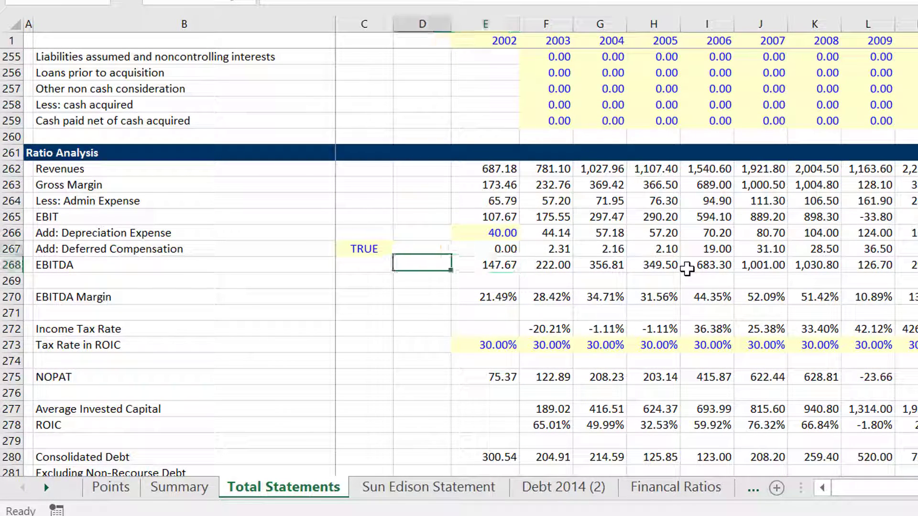
{"action": "key", "text": "Right"}
{"action": "key", "text": "Right"}
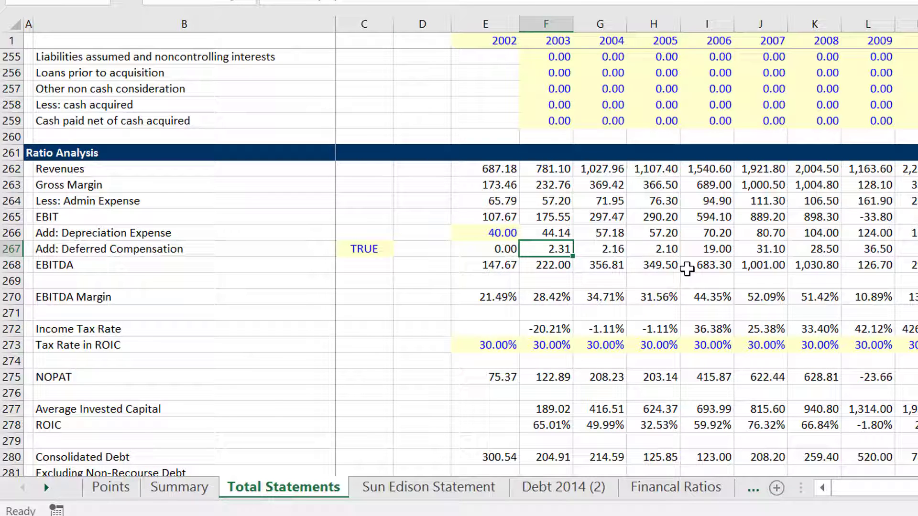
{"action": "key", "text": "Right"}
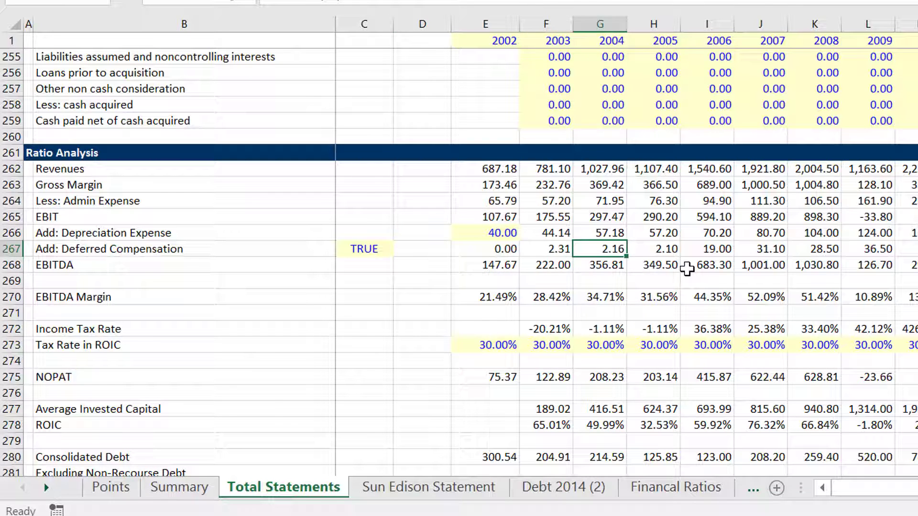
{"action": "key", "text": "Left"}
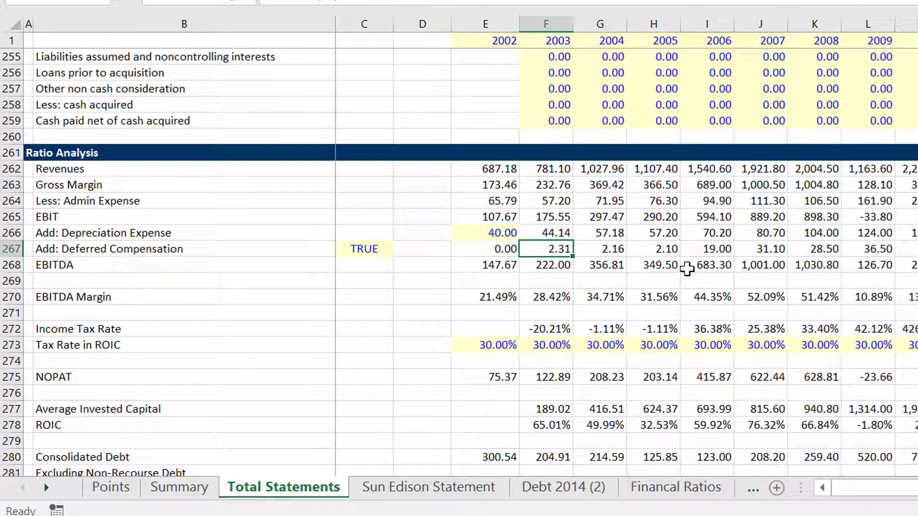
- Trace 2003 EBIT from Gross Margin and Admin Expense, and examine its Depreciation Expense and Deferred Compensation add-backs
{"action": "key", "text": "Up"}
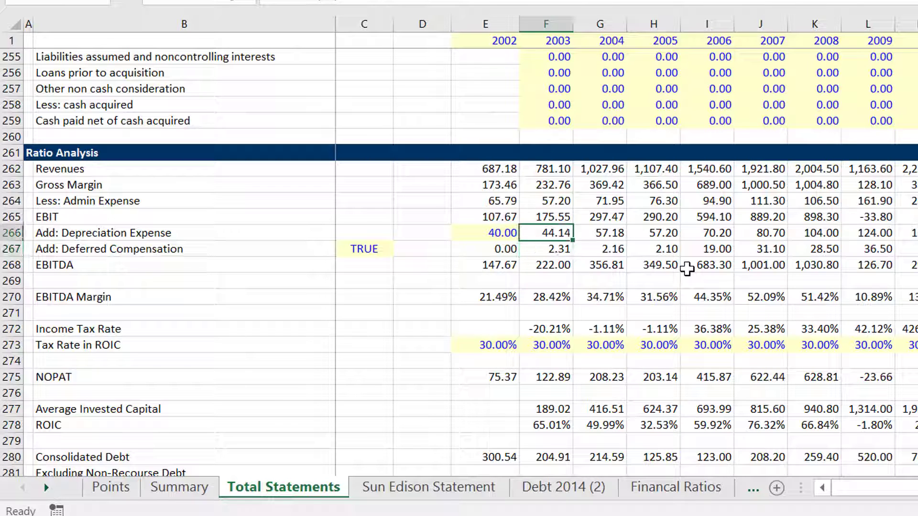
{"action": "key", "text": "Up"}
{"action": "key", "text": "Left"}
{"action": "key", "text": "Up"}
{"action": "key", "text": "Up"}
{"action": "key", "text": "Up"}
{"action": "key", "text": "Down"}
{"action": "key", "text": "Down"}
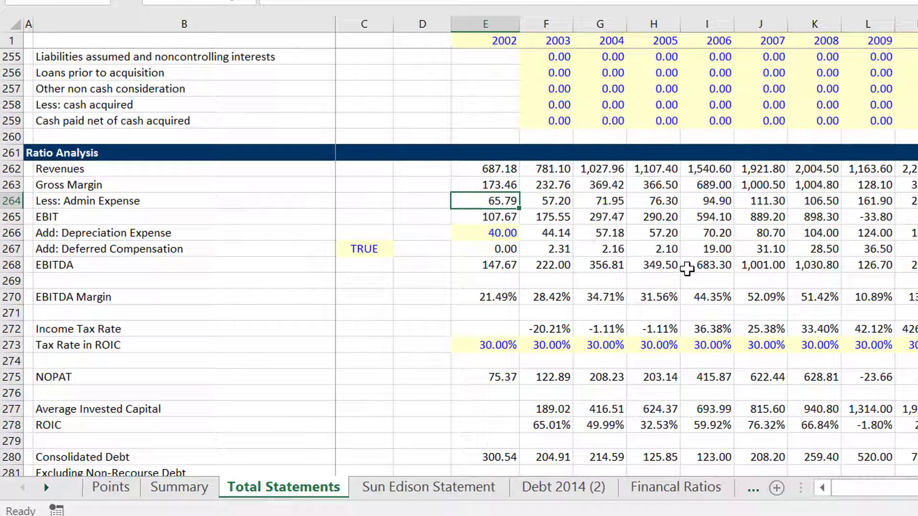
{"action": "key", "text": "Right"}
{"action": "key", "text": "Up"}
{"action": "key", "text": "Down"}
{"action": "key", "text": "Down"}
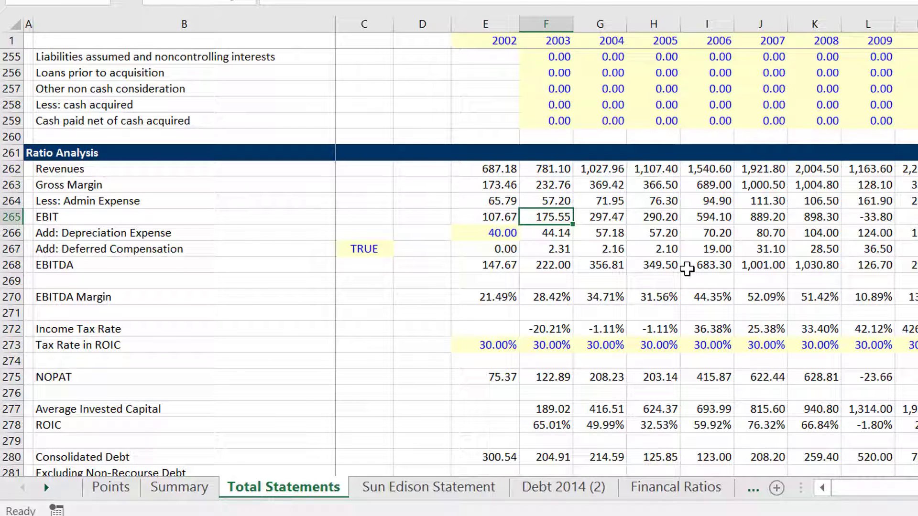
{"action": "key", "text": "Up"}
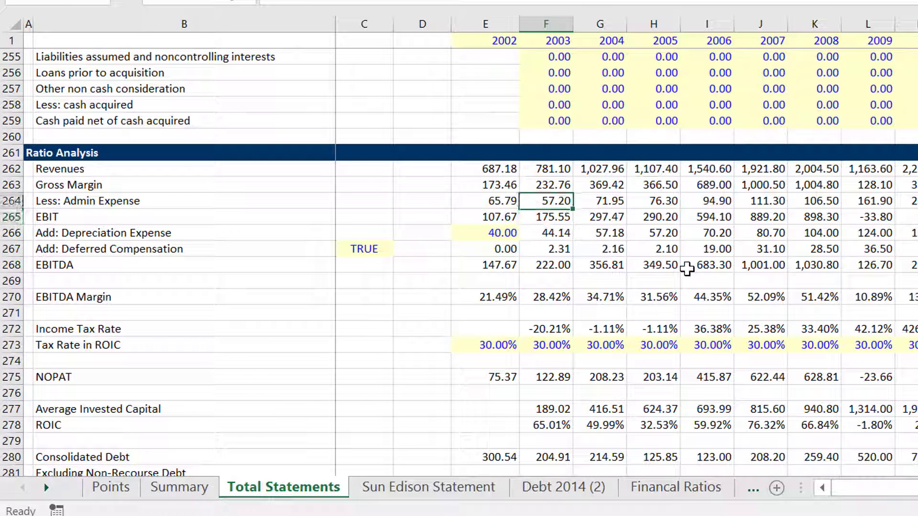
{"action": "key", "text": "Up"}
{"action": "key", "text": "Up"}
{"action": "key", "text": "Down"}
{"action": "key", "text": "Down"}
{"action": "key", "text": "Down"}
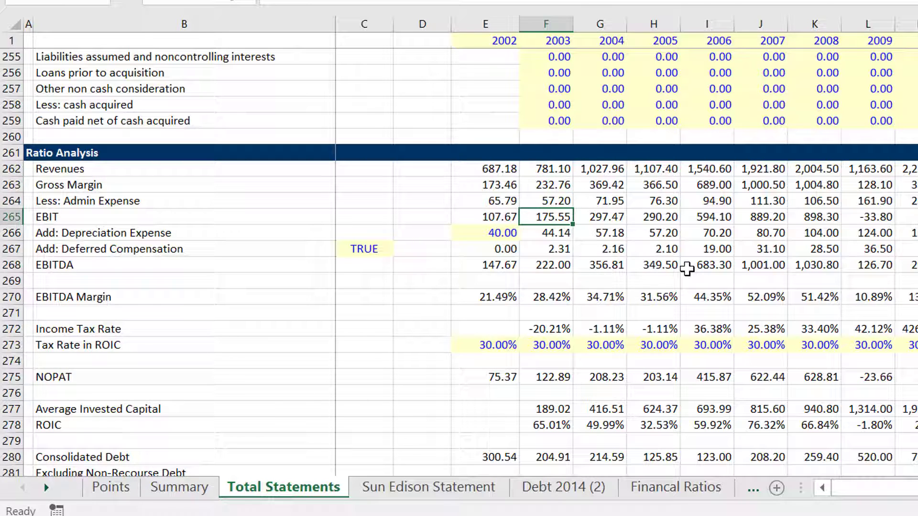
{"action": "key", "text": "Down"}
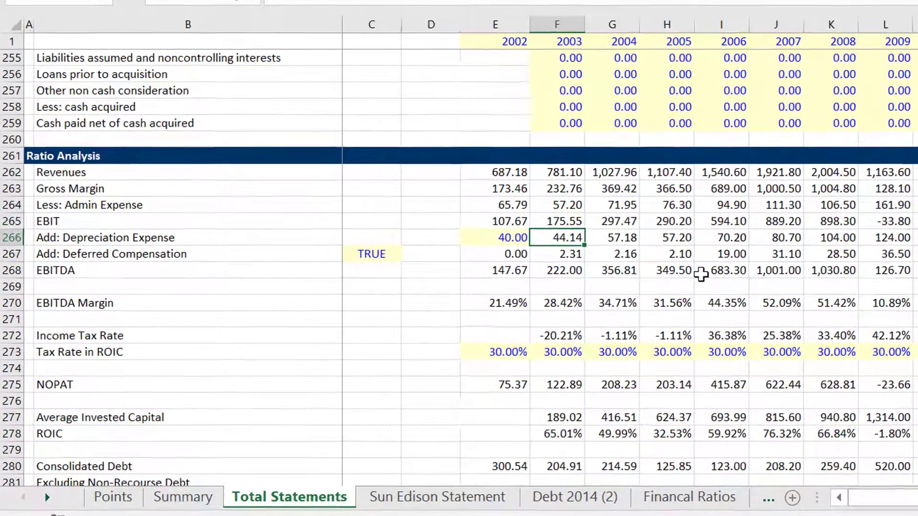
{"action": "key", "text": "Down"}
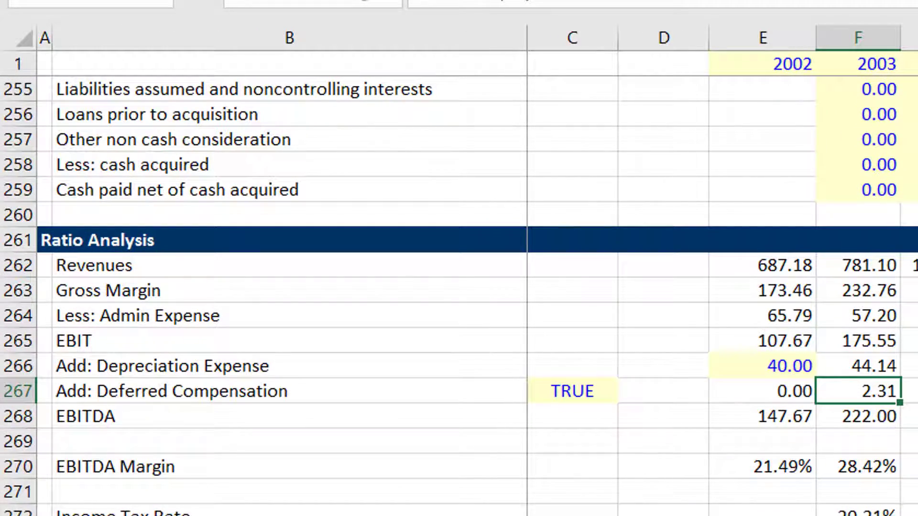
- Set the Deferred Compensation switch in C267 to FALSE to compare EBITDA, and set it back to TRUE
{"action": "key", "text": "Right"}
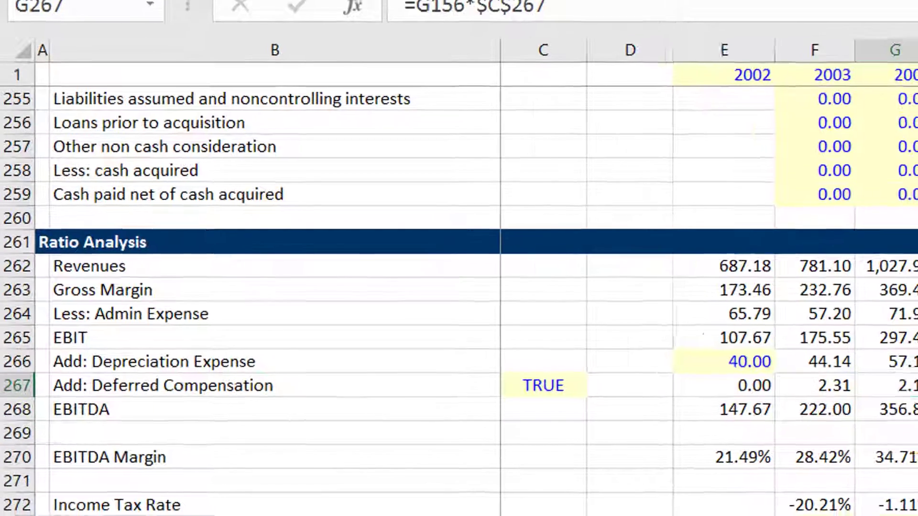
{"action": "key", "text": "Left"}
{"action": "key", "text": "Left"}
{"action": "key", "text": "Left"}
{"action": "key", "text": "Left"}
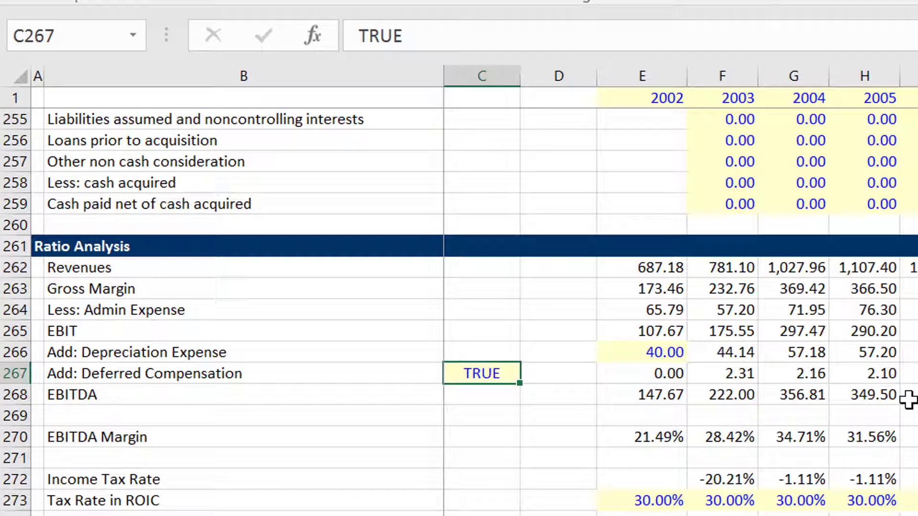
{"action": "type", "text": "fals"}
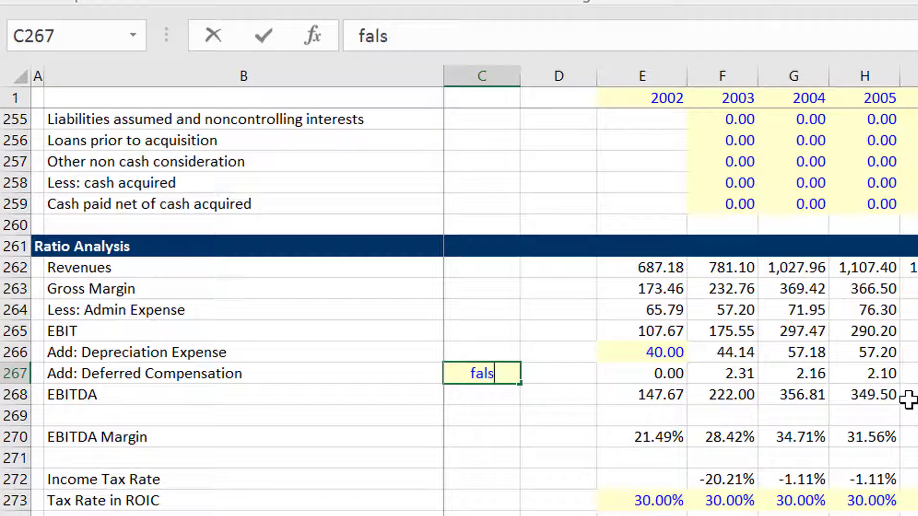
{"action": "type", "text": "e"}
{"action": "key", "text": "Return"}
{"action": "key", "text": "Up"}
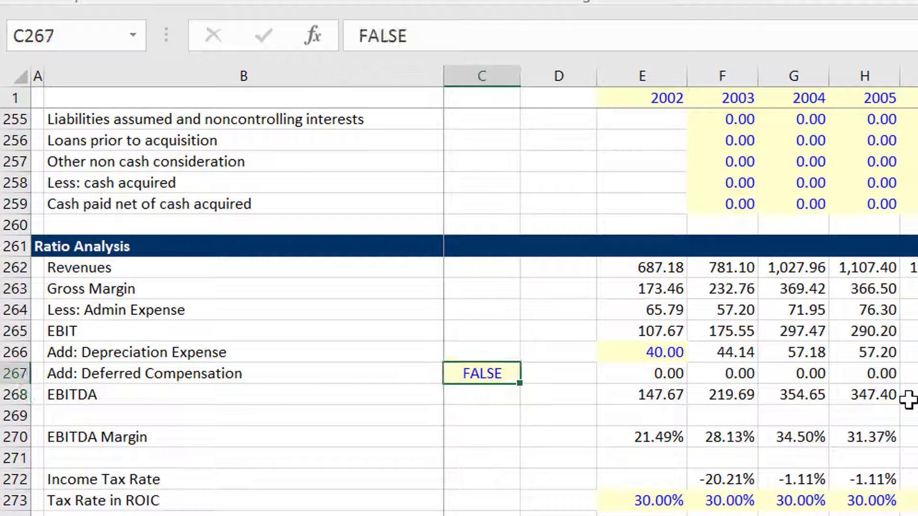
{"action": "type", "text": "true"}
{"action": "key", "text": "Return"}
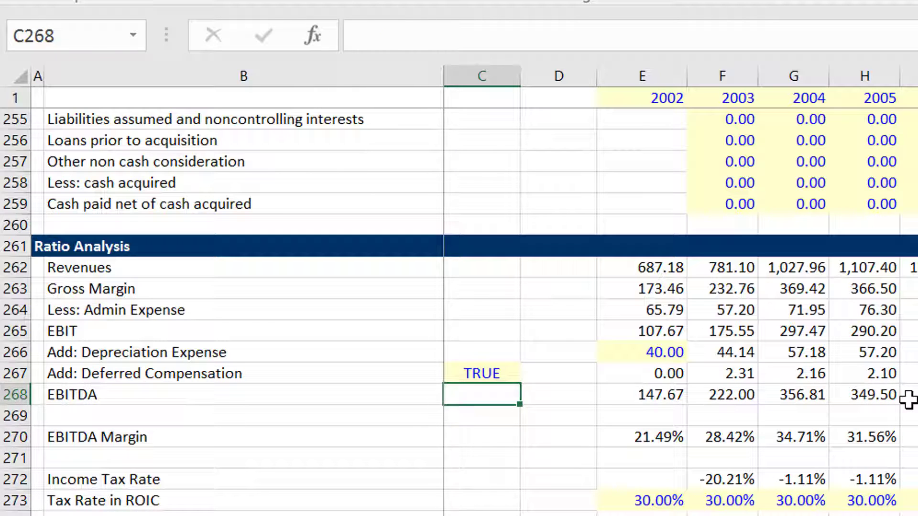
- Review the Deferred Compensation add-back across the years, and look at the EBITDA Margin and Income Tax Rate rows
{"action": "key", "text": "Up"}
{"action": "key", "text": "Right"}
{"action": "key", "text": "Right"}
{"action": "key", "text": "Right"}
{"action": "key", "text": "Right"}
{"action": "key", "text": "Right"}
{"action": "key", "text": "Right"}
{"action": "key", "text": "Right"}
{"action": "key", "text": "Right"}
{"action": "key", "text": "Right"}
{"action": "key", "text": "Right"}
{"action": "key", "text": "Right"}
{"action": "key", "text": "Right"}
{"action": "key", "text": "Right"}
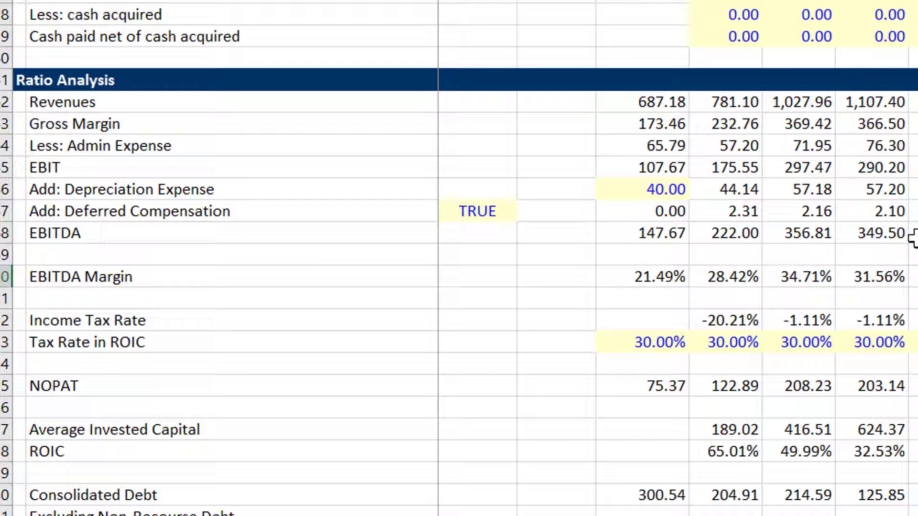
{"action": "key", "text": "Left"}
{"action": "key", "text": "Left"}
{"action": "key", "text": "Left"}
{"action": "key", "text": "Left"}
{"action": "key", "text": "Down"}
{"action": "key", "text": "Down"}
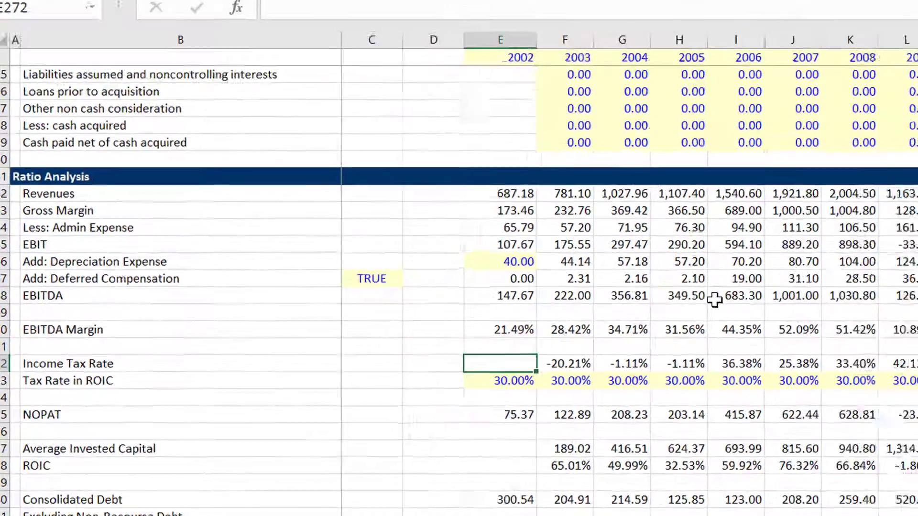
- Examine the Deferred Compensation switch and the row's formulas for 2002 through 2005
{"action": "key", "text": "Up"}
{"action": "key", "text": "Up"}
{"action": "key", "text": "Up"}
{"action": "key", "text": "Up"}
{"action": "key", "text": "Up"}
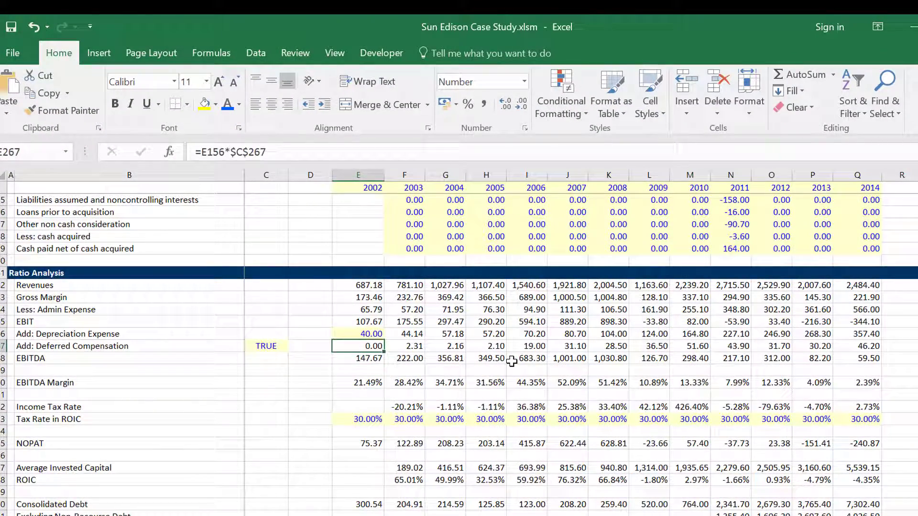
{"action": "key", "text": "Left"}
{"action": "key", "text": "Left"}
{"action": "key", "text": "Left"}
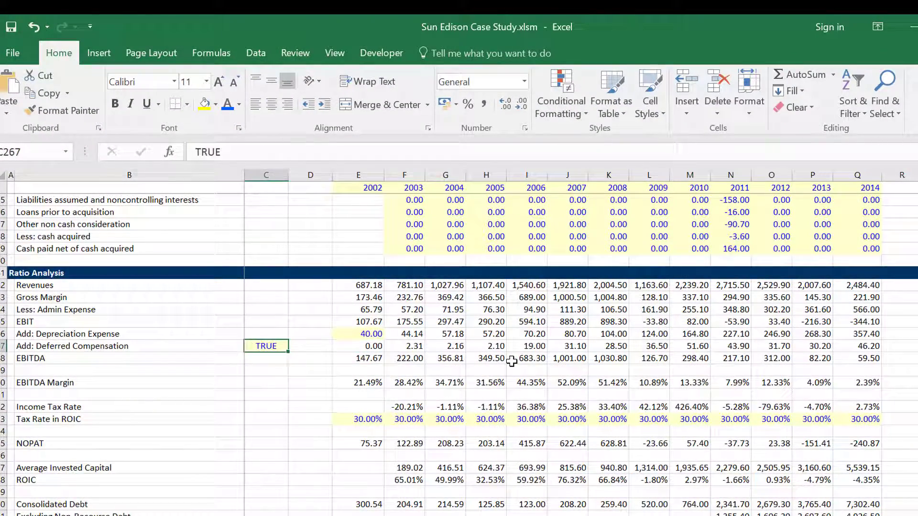
{"action": "key", "text": "Right"}
{"action": "key", "text": "Right"}
{"action": "key", "text": "Right"}
{"action": "key", "text": "Right"}
{"action": "key", "text": "Right"}
{"action": "key", "text": "Right"}
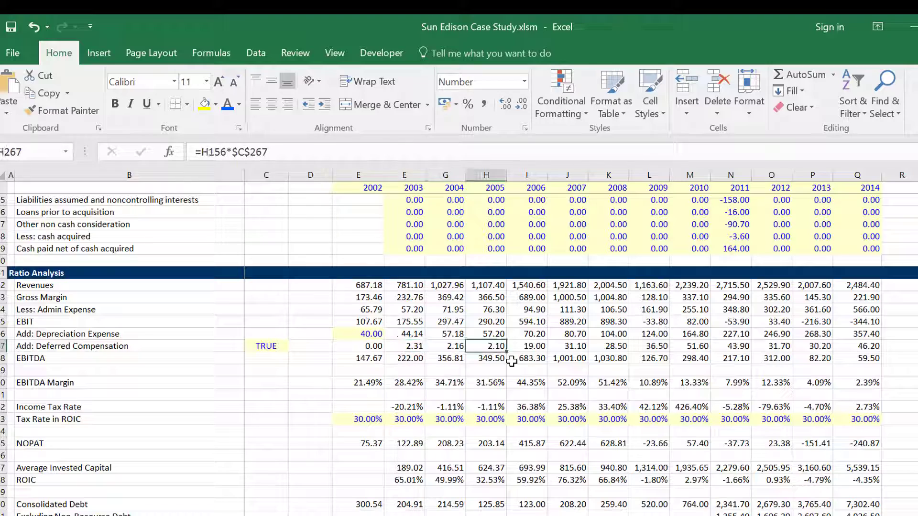
- Review the ratio rows from EBITDA down to ROIC, and examine the 2003 Income Tax Rate formula
{"action": "key", "text": "Down"}
{"action": "key", "text": "Down"}
{"action": "key", "text": "Down"}
{"action": "key", "text": "Down"}
{"action": "key", "text": "Down"}
{"action": "key", "text": "Down"}
{"action": "key", "text": "Down"}
{"action": "key", "text": "Down"}
{"action": "key", "text": "Down"}
{"action": "key", "text": "Down"}
{"action": "key", "text": "Down"}
{"action": "key", "text": "Down"}
{"action": "key", "text": "Down"}
{"action": "key", "text": "Down"}
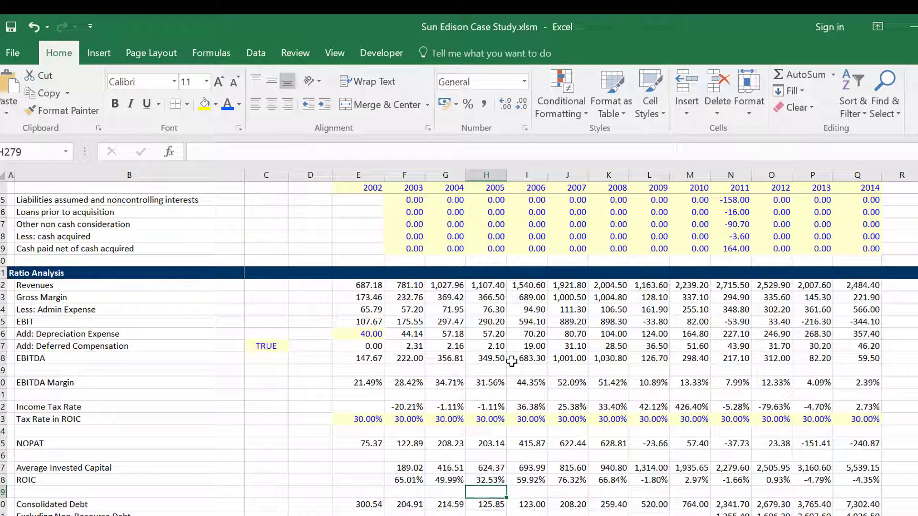
{"action": "key", "text": "Up"}
{"action": "key", "text": "Up"}
{"action": "key", "text": "Up"}
{"action": "key", "text": "Up"}
{"action": "key", "text": "Up"}
{"action": "key", "text": "Up"}
{"action": "key", "text": "Up"}
{"action": "key", "text": "Up"}
{"action": "key", "text": "Up"}
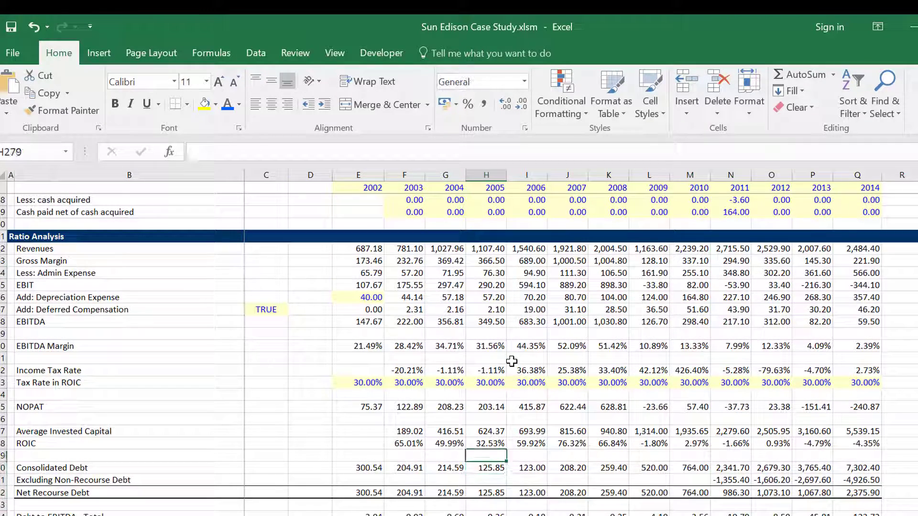
{"action": "key", "text": "Left"}
{"action": "key", "text": "Left"}
{"action": "key", "text": "Left"}
{"action": "key", "text": "Left"}
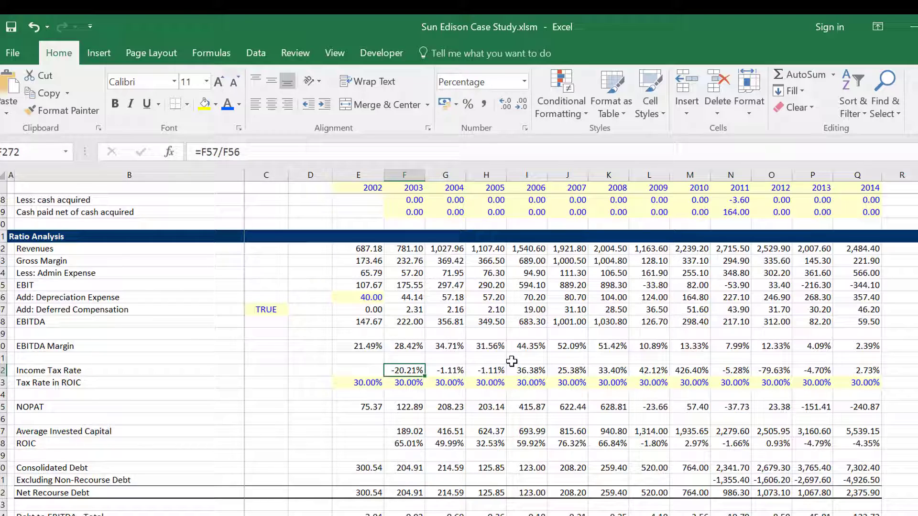
- Look over the NOPAT, ROIC, Consolidated Debt, Net Recourse Debt and Debt to EBITDA rows
{"action": "key", "text": "Down"}
{"action": "key", "text": "Down"}
{"action": "key", "text": "Down"}
{"action": "key", "text": "Down"}
{"action": "key", "text": "Down"}
{"action": "key", "text": "Down"}
{"action": "key", "text": "Down"}
{"action": "key", "text": "Down"}
{"action": "key", "text": "Down"}
{"action": "key", "text": "Down"}
{"action": "key", "text": "Down"}
{"action": "key", "text": "Down"}
{"action": "key", "text": "Down"}
{"action": "key", "text": "Down"}
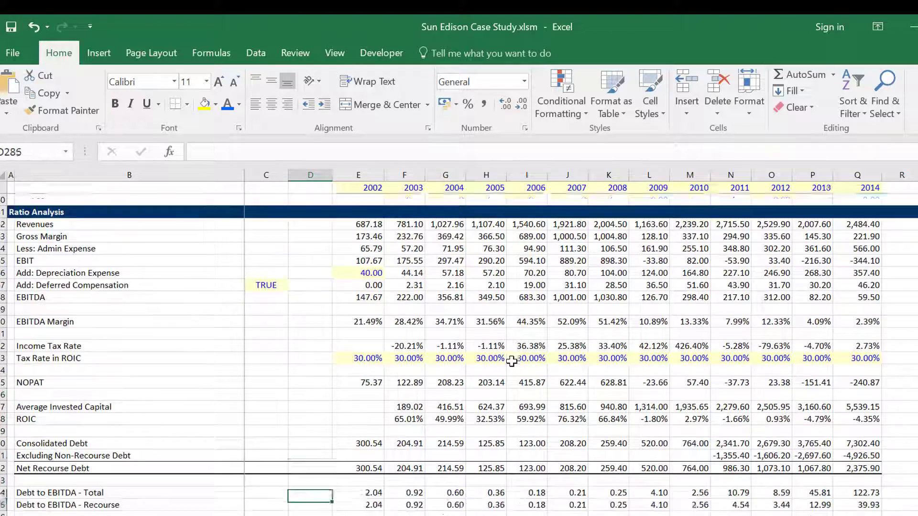
{"action": "key", "text": "Up"}
{"action": "key", "text": "Up"}
{"action": "key", "text": "Up"}
{"action": "key", "text": "Up"}
{"action": "key", "text": "Up"}
{"action": "key", "text": "Up"}
{"action": "key", "text": "Up"}
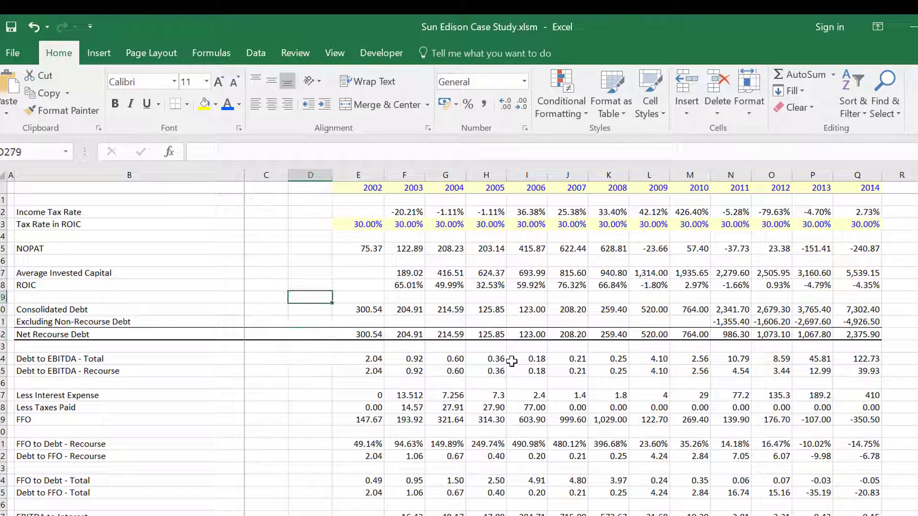
- Review Consolidated Debt across the years through 2014, and examine the 2011 Excluding Non-Recourse Debt formula
{"action": "key", "text": "Down"}
{"action": "key", "text": "Right"}
{"action": "key", "text": "Right"}
{"action": "key", "text": "Right"}
{"action": "key", "text": "Right"}
{"action": "key", "text": "Right"}
{"action": "key", "text": "Right"}
{"action": "key", "text": "Right"}
{"action": "key", "text": "Right"}
{"action": "key", "text": "Right"}
{"action": "key", "text": "Right"}
{"action": "key", "text": "Right"}
{"action": "key", "text": "Right"}
{"action": "key", "text": "Right"}
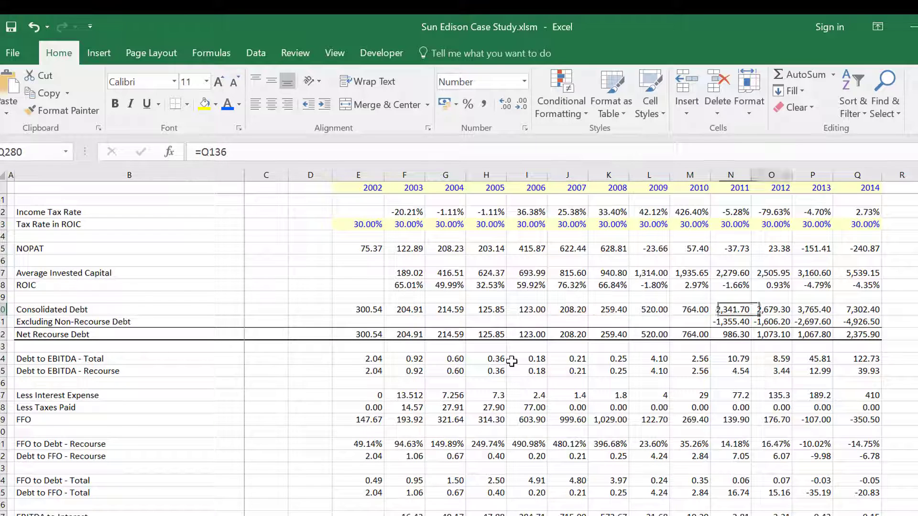
{"action": "key", "text": "Down"}
{"action": "key", "text": "Left"}
{"action": "key", "text": "Left"}
{"action": "key", "text": "Left"}
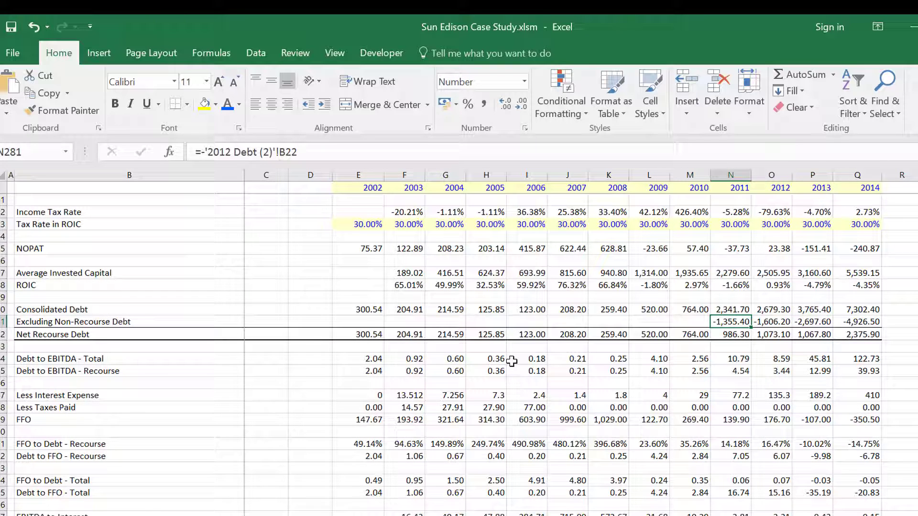
- Look through the neighbouring sheets, including the rating benchmark tables and ratio chart, and return to the Ratio Analysis section
{"action": "key", "text": "ctrl+Page_Down"}
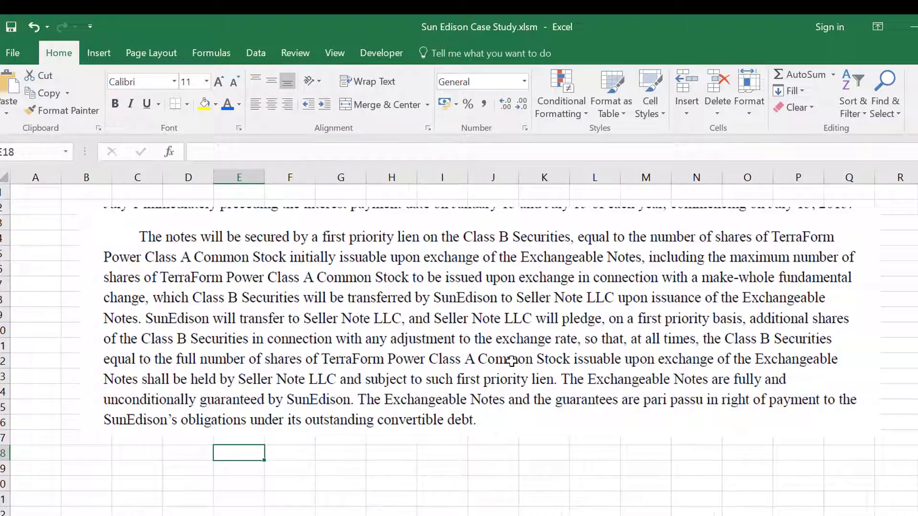
{"action": "key", "text": "ctrl+Page_Down"}
{"action": "key", "text": "Left"}
{"action": "key", "text": "Left"}
{"action": "key", "text": "Left"}
{"action": "key", "text": "ctrl+Page_Down"}
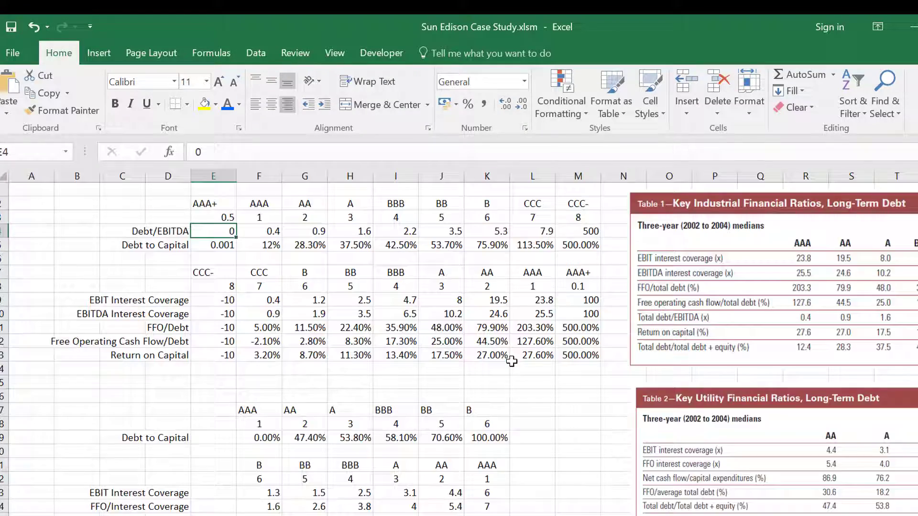
{"action": "key", "text": "ctrl+Page_Up"}
{"action": "key", "text": "ctrl+Page_Up"}
{"action": "key", "text": "ctrl+Page_Up"}
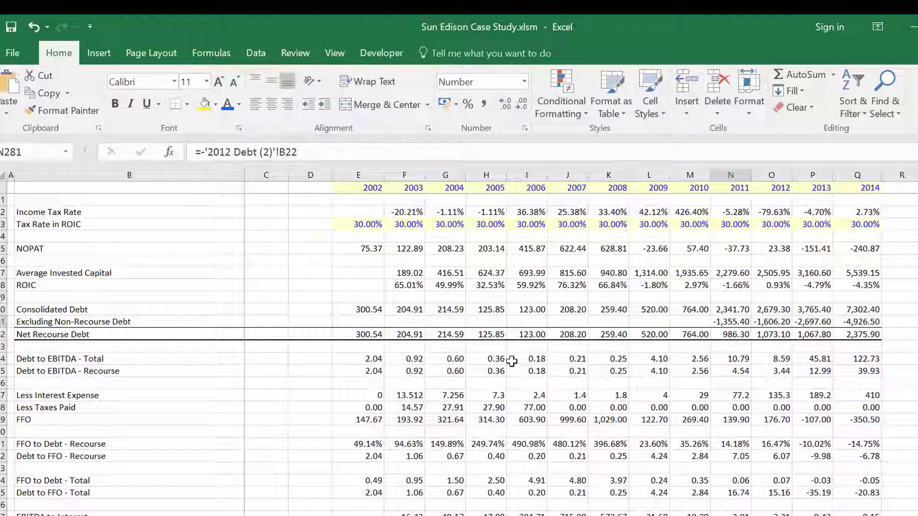
{"action": "key", "text": "ctrl+Page_Up"}
{"action": "key", "text": "ctrl+Page_Up"}
{"action": "key", "text": "ctrl+Page_Down"}
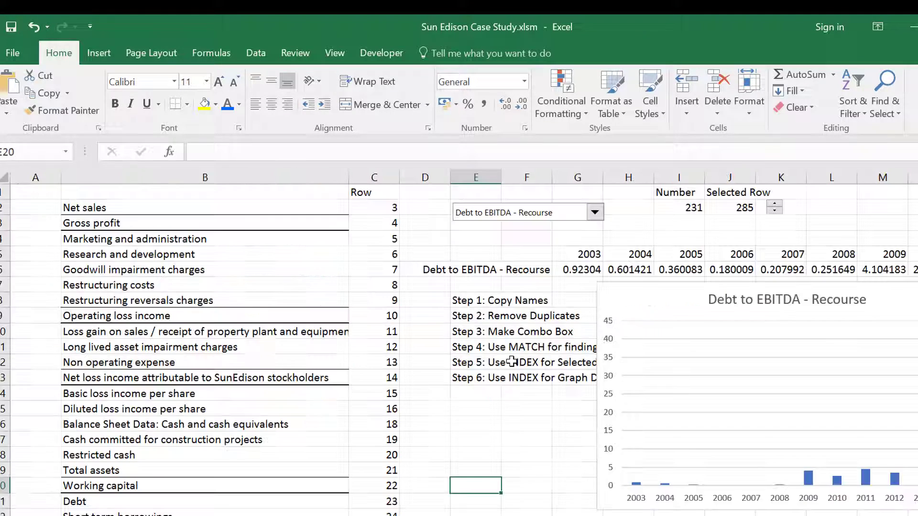
{"action": "key", "text": "ctrl+Page_Down"}
{"action": "key", "text": "Up"}
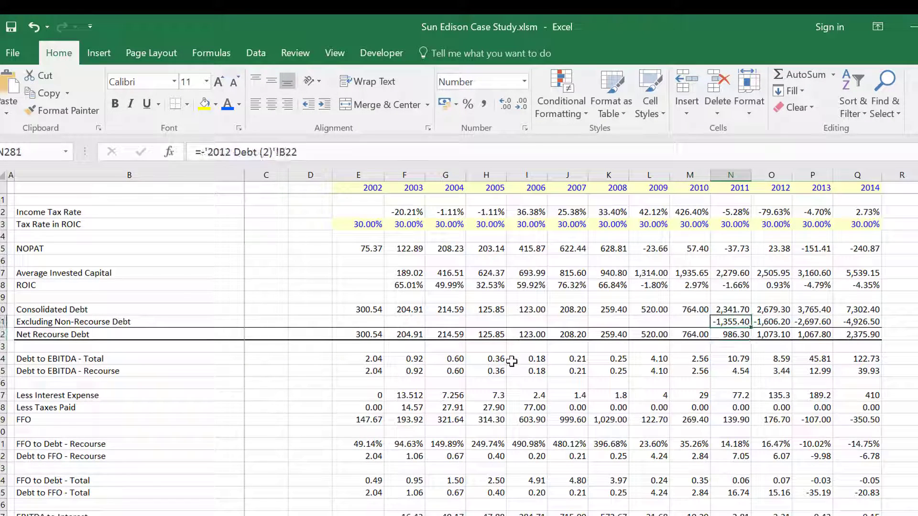
- Examine the Debt to EBITDA - Total row back to 2002, and trace the inputs of the 2002 Recourse ratio in E285
{"action": "key", "text": "Down"}
{"action": "key", "text": "Down"}
{"action": "key", "text": "Down"}
{"action": "key", "text": "Down"}
{"action": "key", "text": "Left"}
{"action": "key", "text": "Left"}
{"action": "key", "text": "Left"}
{"action": "key", "text": "Left"}
{"action": "key", "text": "Left"}
{"action": "key", "text": "Left"}
{"action": "key", "text": "Left"}
{"action": "key", "text": "Left"}
{"action": "key", "text": "Left"}
{"action": "key", "text": "Left"}
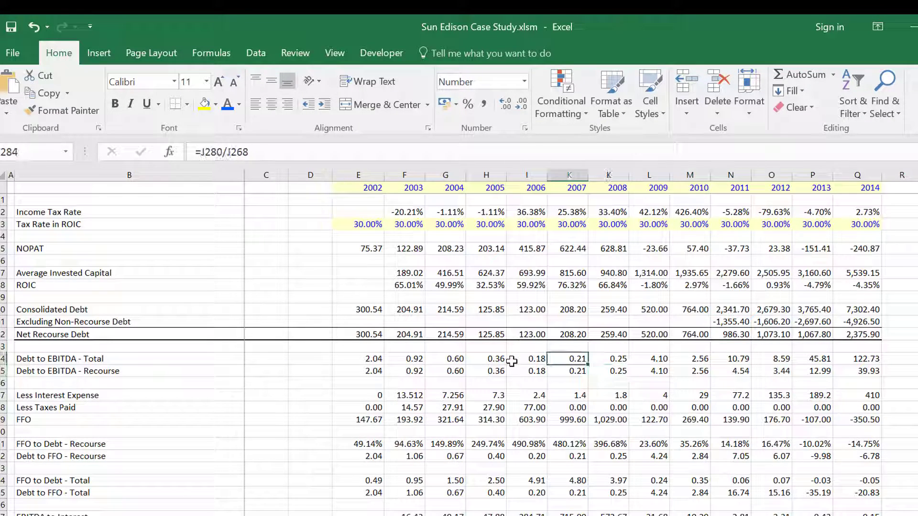
{"action": "key", "text": "Right"}
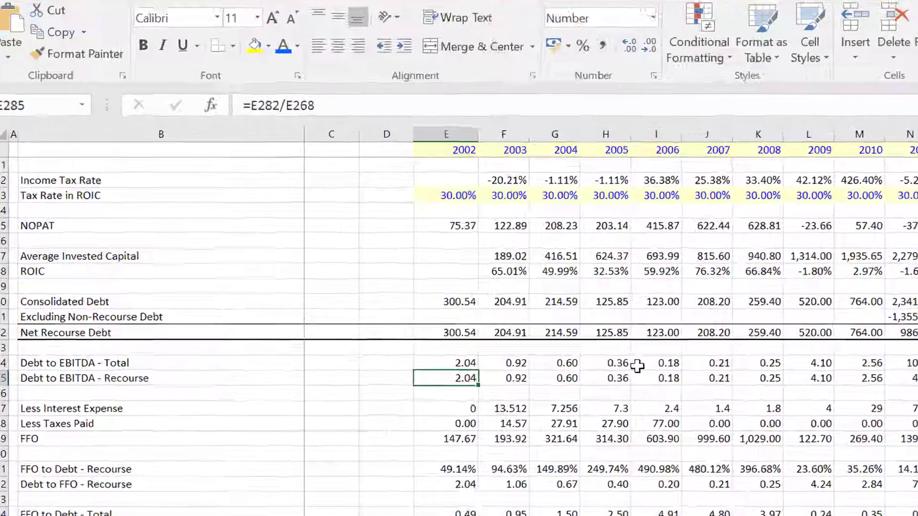
{"action": "key", "text": "F2"}
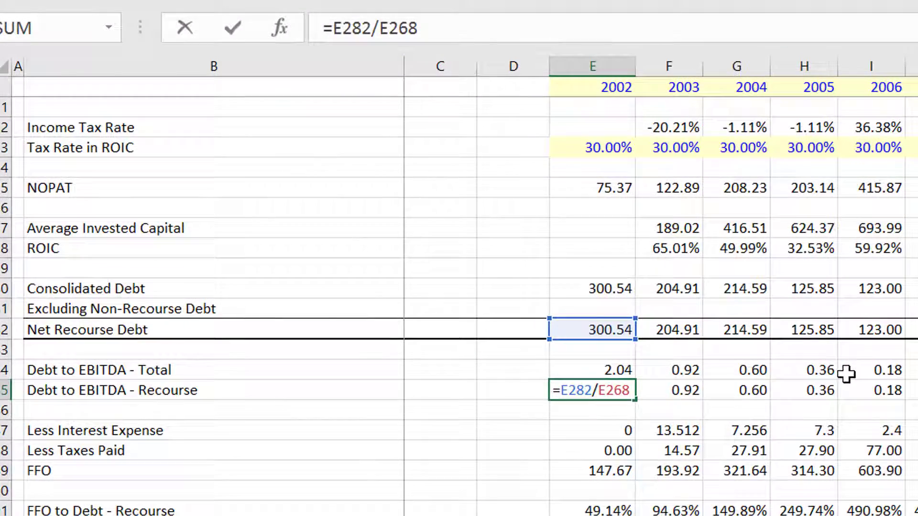
{"action": "key", "text": "Return"}
{"action": "key", "text": "Up"}
- Review the Debt to EBITDA - Recourse row from 2002 to 2014, and check the 2014 Total ratio formula
{"action": "key", "text": "Right"}
{"action": "key", "text": "Right"}
{"action": "key", "text": "Right"}
{"action": "key", "text": "Right"}
{"action": "key", "text": "Right"}
{"action": "key", "text": "Right"}
{"action": "key", "text": "Right"}
{"action": "key", "text": "Right"}
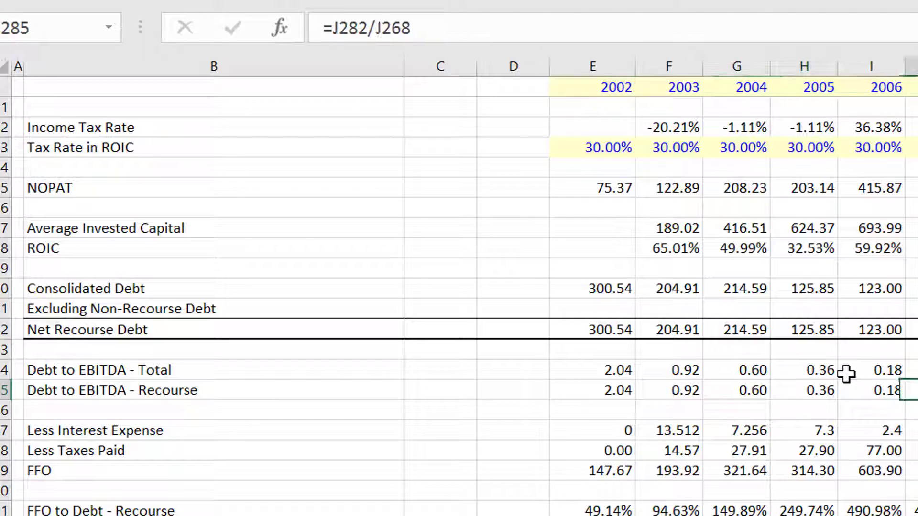
{"action": "key", "text": "Right"}
{"action": "key", "text": "Right"}
{"action": "key", "text": "Up"}
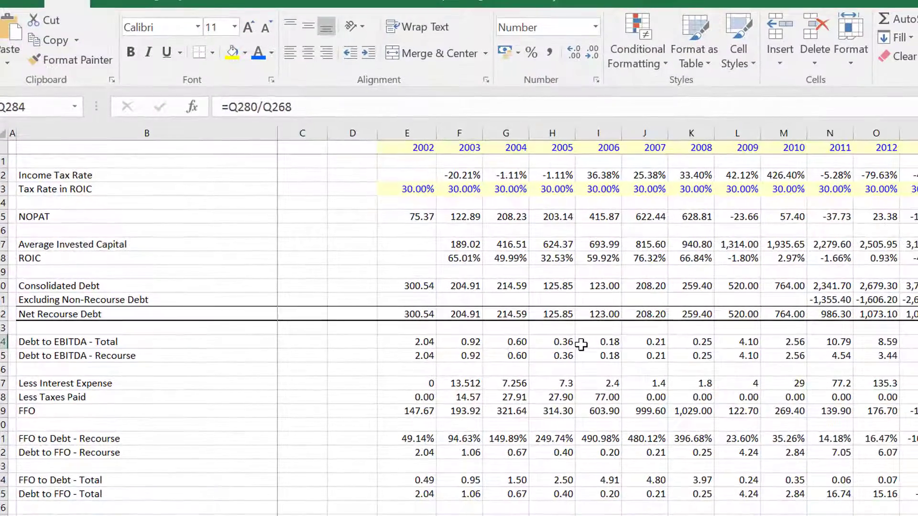
- Compare total and recourse Debt to EBITDA around 2011, and examine the 2011 Less Interest Expense formula
{"action": "key", "text": "Left"}
{"action": "key", "text": "Left"}
{"action": "key", "text": "Right"}
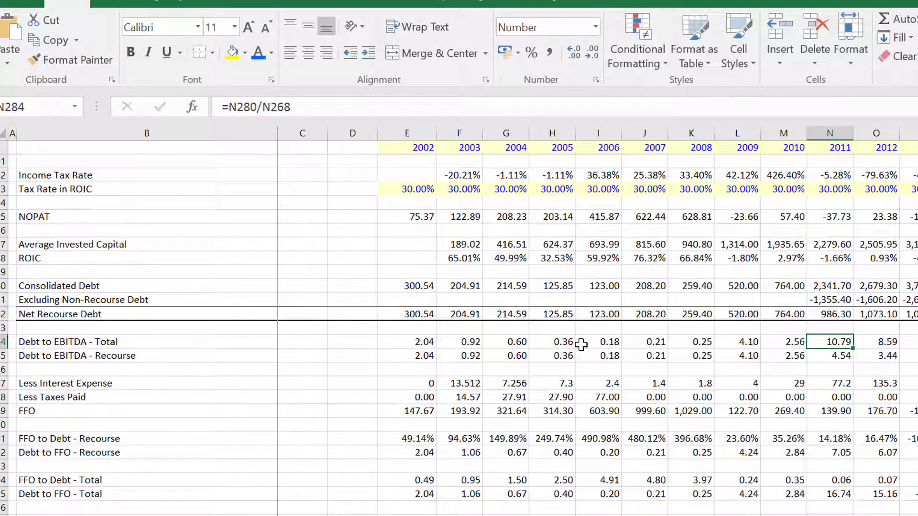
{"action": "key", "text": "Down"}
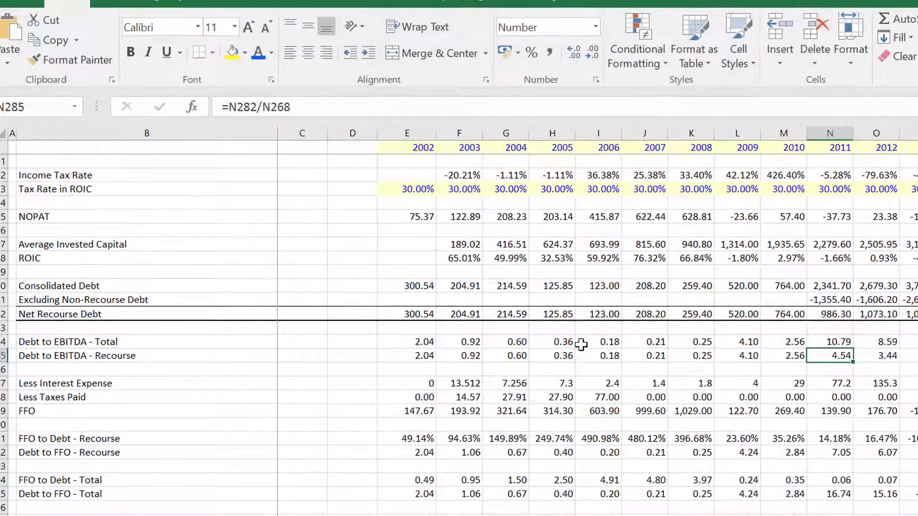
{"action": "key", "text": "Up"}
{"action": "key", "text": "Left"}
{"action": "key", "text": "Left"}
{"action": "key", "text": "Left"}
{"action": "key", "text": "Right"}
{"action": "key", "text": "Right"}
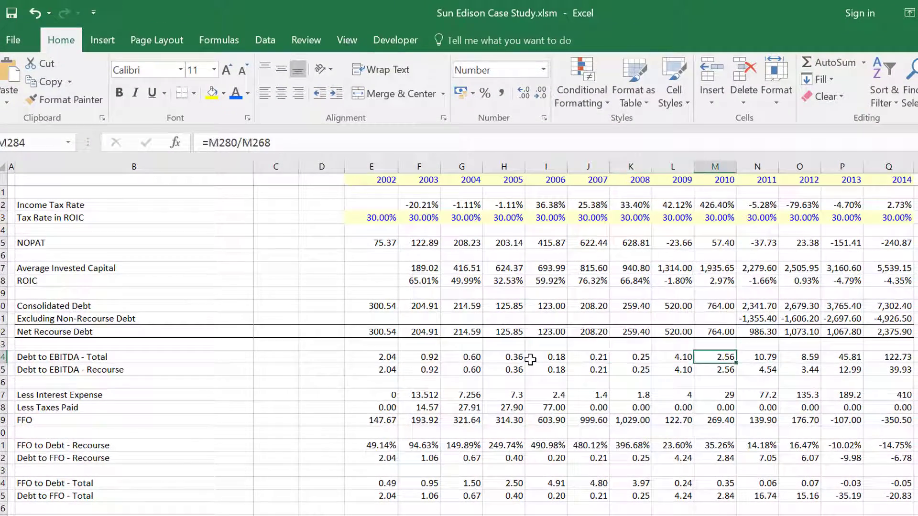
{"action": "key", "text": "Right"}
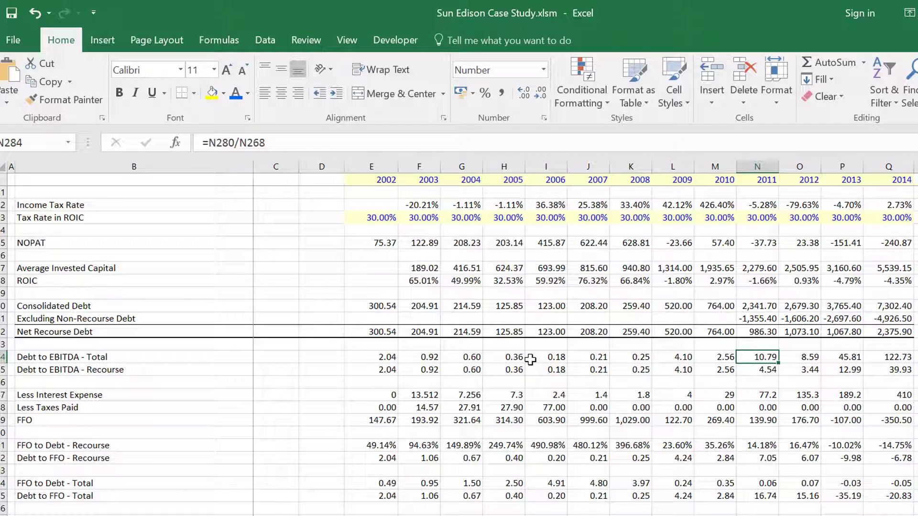
{"action": "key", "text": "Down"}
{"action": "key", "text": "Down"}
{"action": "key", "text": "Down"}
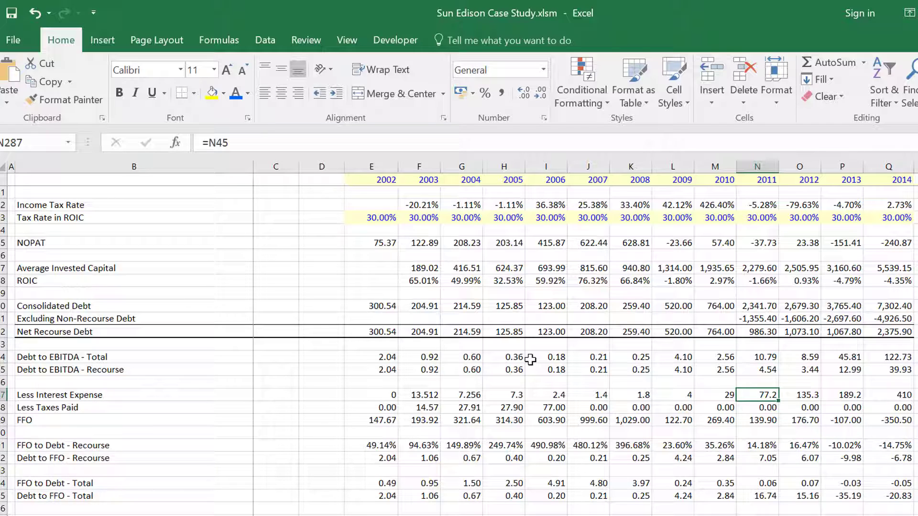
- Format the FFO row from its label through 2014 as a total row with a thin top and thick bottom border
{"action": "key", "text": "Down"}
{"action": "key", "text": "Down"}
{"action": "key", "text": "Down"}
{"action": "key", "text": "Left"}
{"action": "key", "text": "Left"}
{"action": "key", "text": "Left"}
{"action": "key", "text": "Left"}
{"action": "key", "text": "Left"}
{"action": "key", "text": "Left"}
{"action": "key", "text": "Left"}
{"action": "key", "text": "Left"}
{"action": "key", "text": "Left"}
{"action": "key", "text": "Left"}
{"action": "key", "text": "Left"}
{"action": "key", "text": "Left"}
{"action": "key", "text": "Left"}
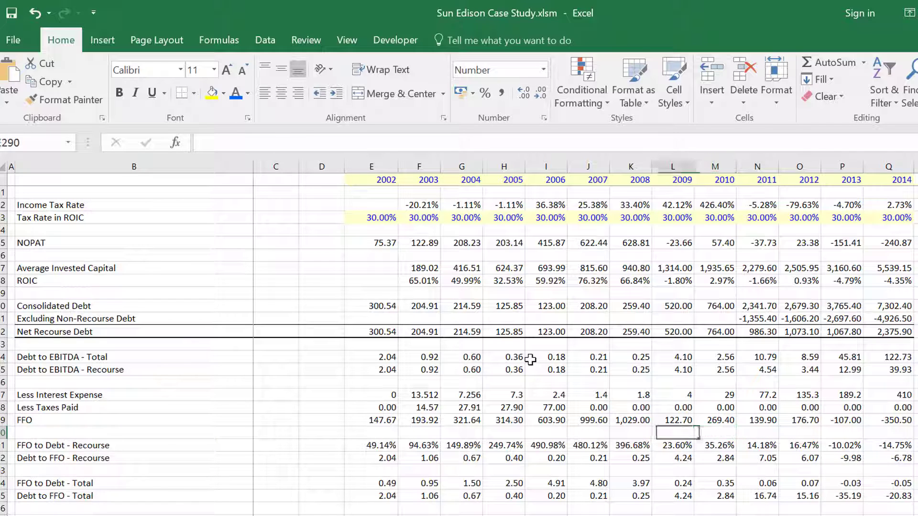
{"action": "key", "text": "Up"}
{"action": "key", "text": "Right"}
{"action": "key", "text": "ctrl+shift+Right"}
{"action": "key", "text": "ctrl+shift+Right"}
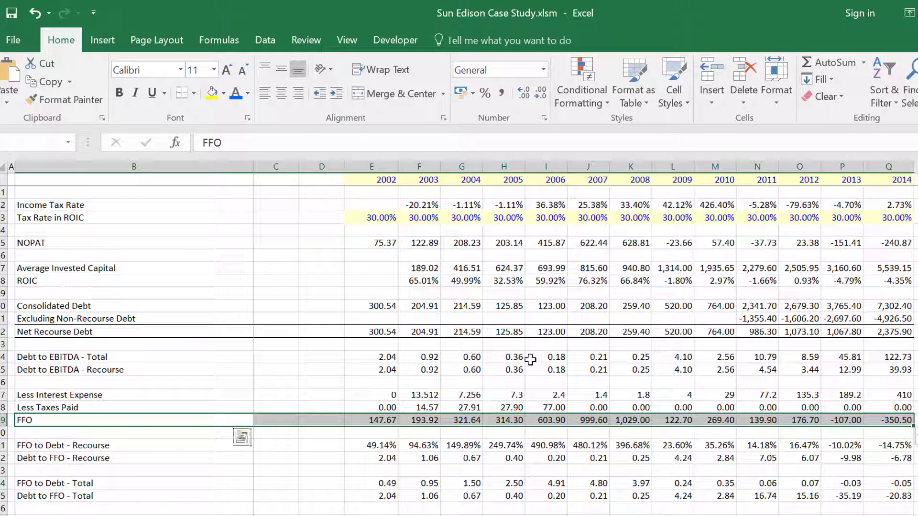
{"action": "key", "text": "ctrl+shift+t"}
{"action": "key", "text": "Down"}
{"action": "key", "text": "Down"}
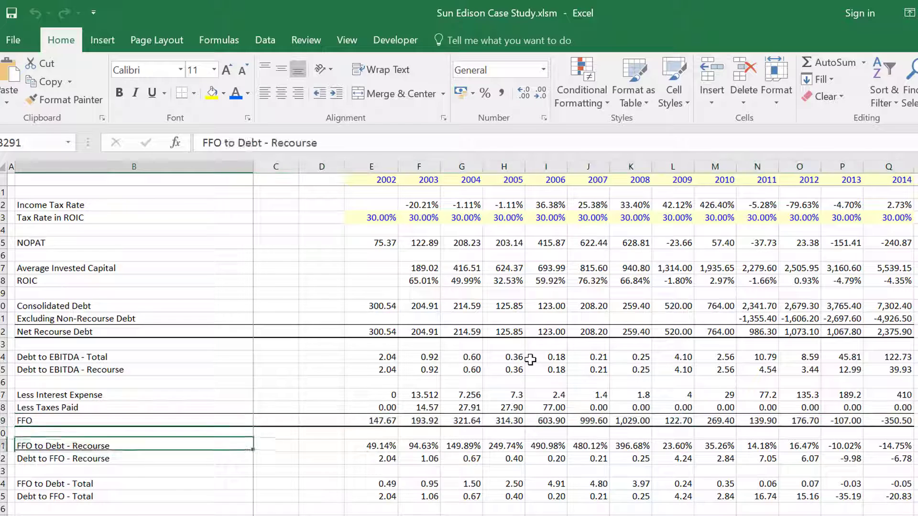
- Examine the 2002 FFO formula in E289, which subtracts interest expense and taxes paid from EBITDA
{"action": "key", "text": "Up"}
{"action": "key", "text": "Up"}
{"action": "key", "text": "Up"}
{"action": "key", "text": "Right"}
{"action": "key", "text": "Right"}
{"action": "key", "text": "Right"}
{"action": "key", "text": "Down"}
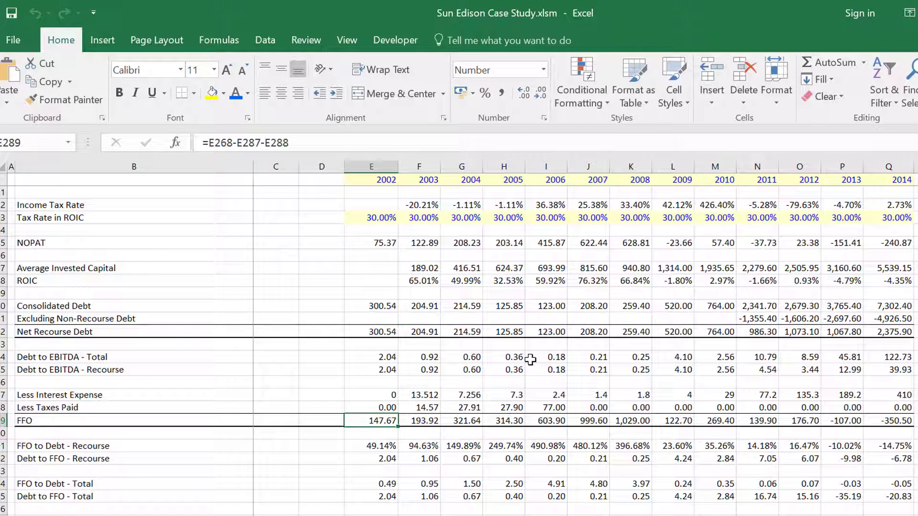
- Look through the 2005 ratios from FFO down to interest coverage, and examine the 2005 EBIT to Interest formula
{"action": "key", "text": "Right"}
{"action": "key", "text": "Right"}
{"action": "key", "text": "Right"}
{"action": "key", "text": "Down"}
{"action": "key", "text": "Down"}
{"action": "key", "text": "Down"}
{"action": "key", "text": "Down"}
{"action": "key", "text": "Down"}
{"action": "key", "text": "Down"}
{"action": "key", "text": "Down"}
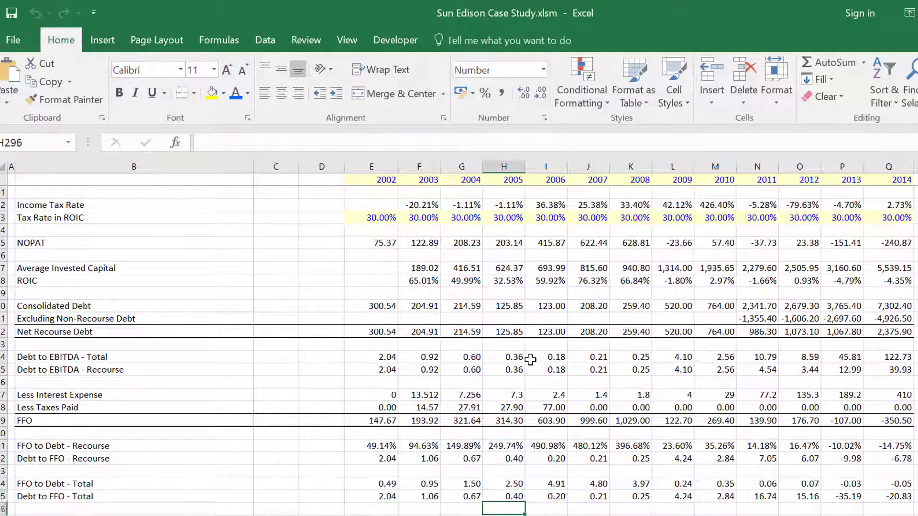
{"action": "key", "text": "Down"}
{"action": "key", "text": "Down"}
{"action": "key", "text": "Down"}
{"action": "key", "text": "Down"}
{"action": "key", "text": "Up"}
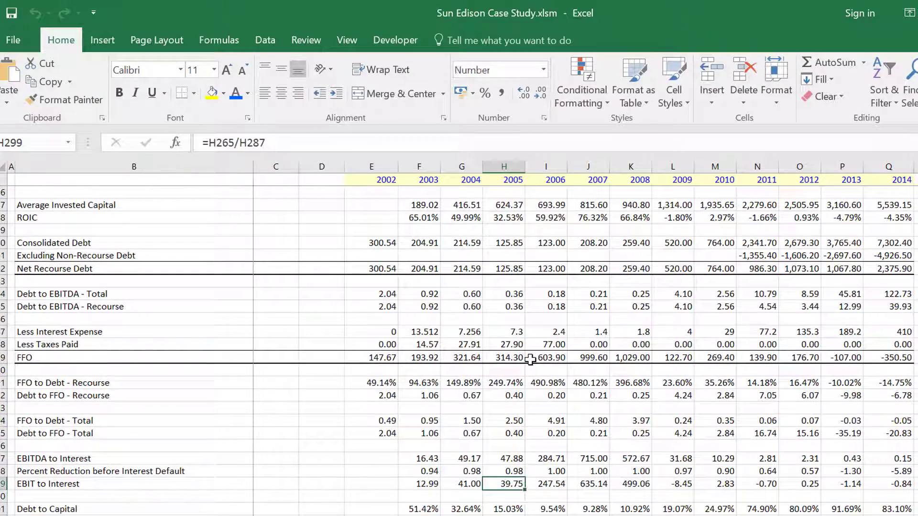
- Go back over the 2005 coverage and FFO ratios, and check the source of the 2005 Less Taxes Paid figure
{"action": "key", "text": "Up"}
{"action": "key", "text": "Up"}
{"action": "key", "text": "Up"}
{"action": "key", "text": "Up"}
{"action": "key", "text": "Up"}
{"action": "key", "text": "Up"}
{"action": "key", "text": "Up"}
{"action": "key", "text": "Up"}
{"action": "key", "text": "Up"}
{"action": "key", "text": "Up"}
{"action": "key", "text": "Up"}
{"action": "key", "text": "Up"}
{"action": "key", "text": "Up"}
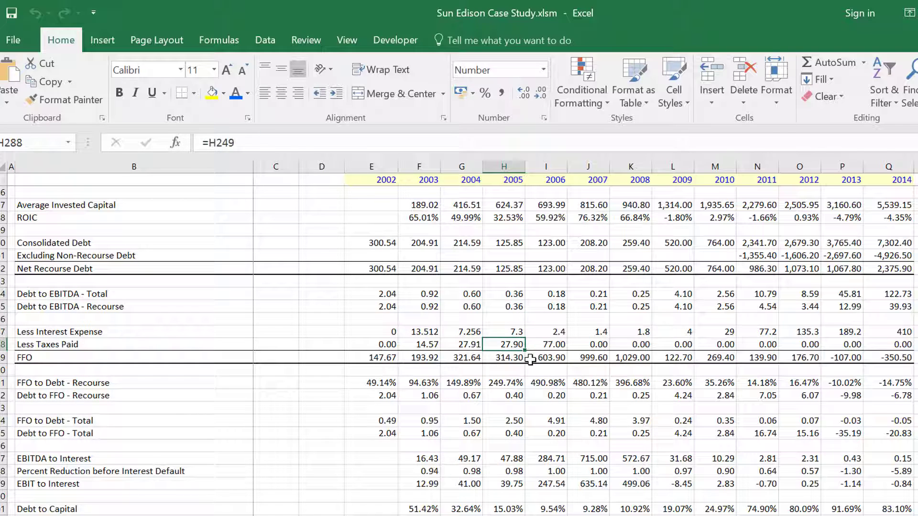
- Examine the 2005 FFO to Debt - Recourse formula in H291, which divides FFO by net recourse debt
{"action": "key", "text": "Down"}
{"action": "key", "text": "Down"}
{"action": "key", "text": "Down"}
{"action": "key", "text": "Down"}
{"action": "key", "text": "Down"}
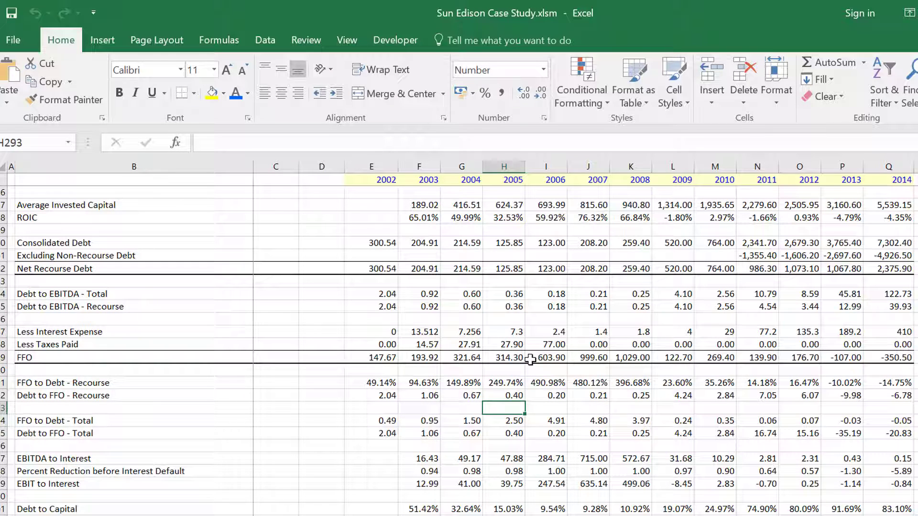
{"action": "key", "text": "Up"}
{"action": "key", "text": "Up"}
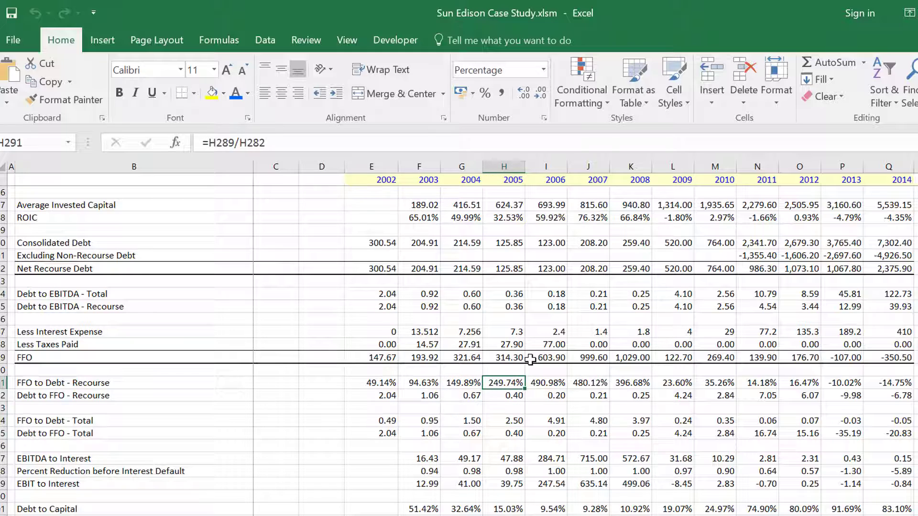
- Review the Debt to FFO - Recourse row from 2002 to 2014, checking its net recourse debt over FFO formula
{"action": "key", "text": "Left"}
{"action": "key", "text": "Left"}
{"action": "key", "text": "Left"}
{"action": "key", "text": "Left"}
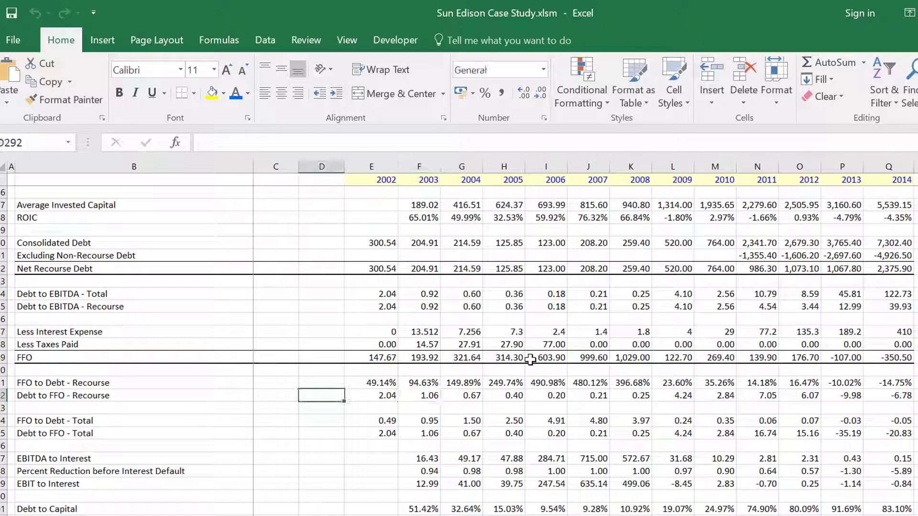
{"action": "key", "text": "Right"}
{"action": "key", "text": "Right"}
{"action": "key", "text": "Right"}
{"action": "key", "text": "Right"}
{"action": "key", "text": "Right"}
{"action": "key", "text": "Right"}
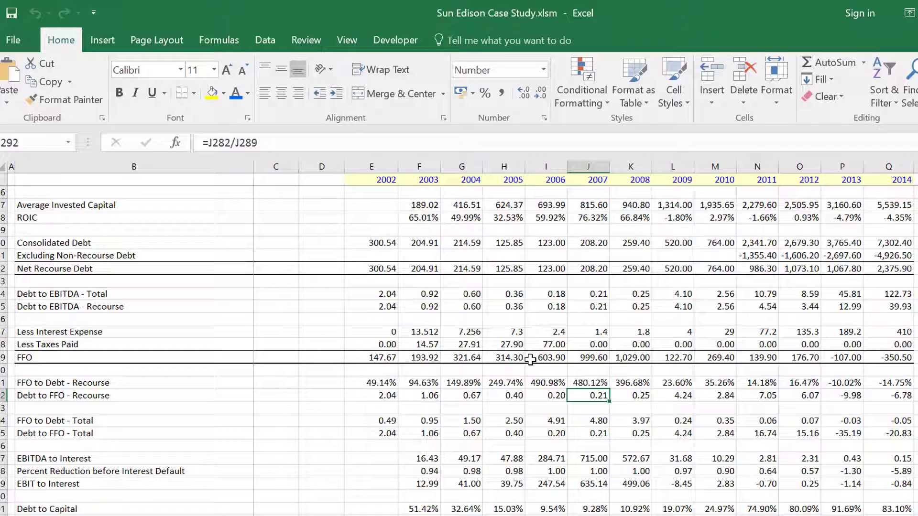
{"action": "key", "text": "Right"}
{"action": "key", "text": "Right"}
{"action": "key", "text": "Right"}
{"action": "key", "text": "Right"}
{"action": "key", "text": "Right"}
{"action": "key", "text": "Right"}
{"action": "key", "text": "Right"}
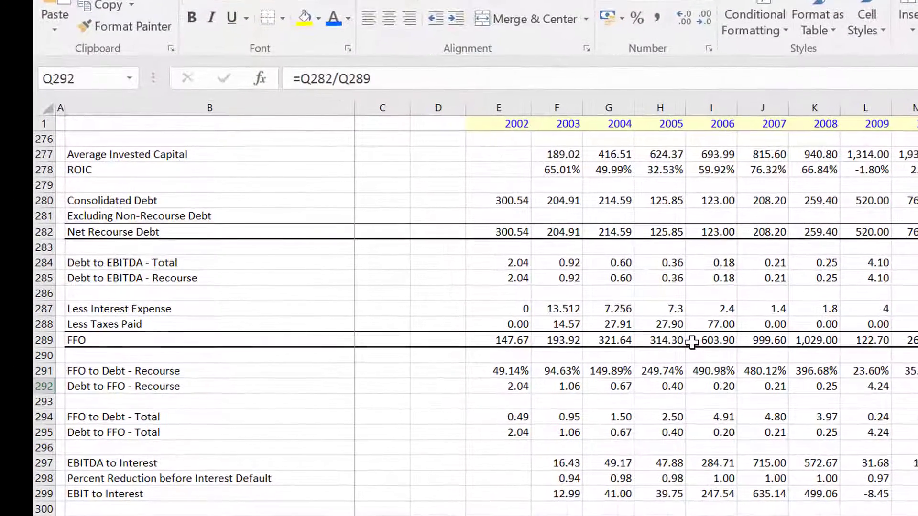
- Compare Debt to FFO - Recourse between 2011 and 2013, and examine the 2013 FFO to Debt - Total formula
{"action": "key", "text": "Left"}
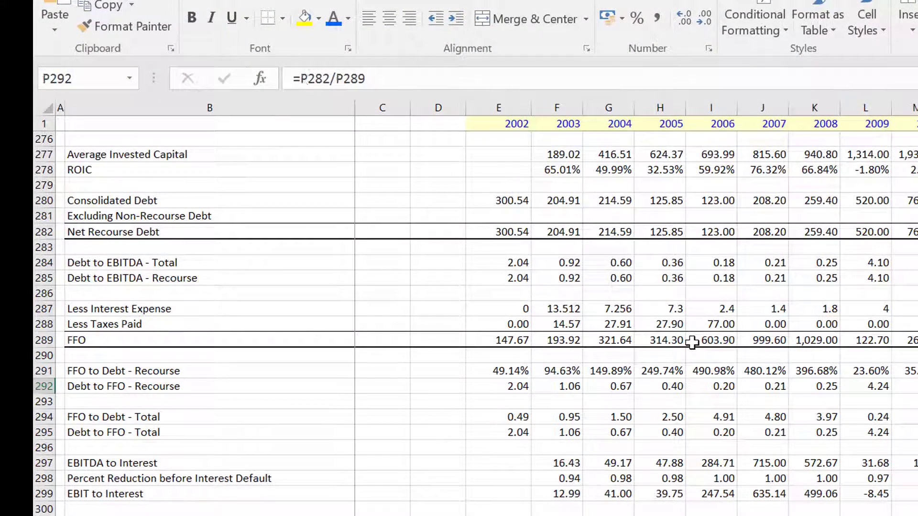
{"action": "key", "text": "Left"}
{"action": "key", "text": "Left"}
{"action": "key", "text": "Left"}
{"action": "key", "text": "Right"}
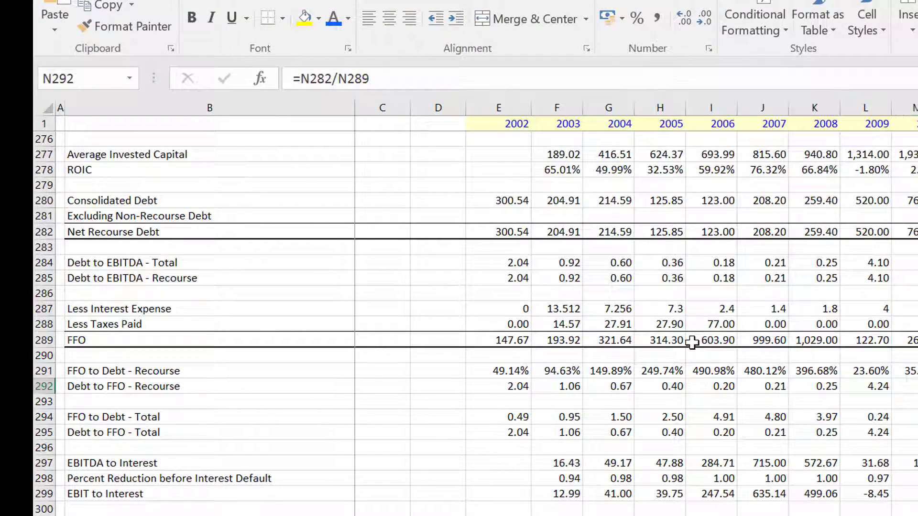
{"action": "key", "text": "Right"}
{"action": "key", "text": "Right"}
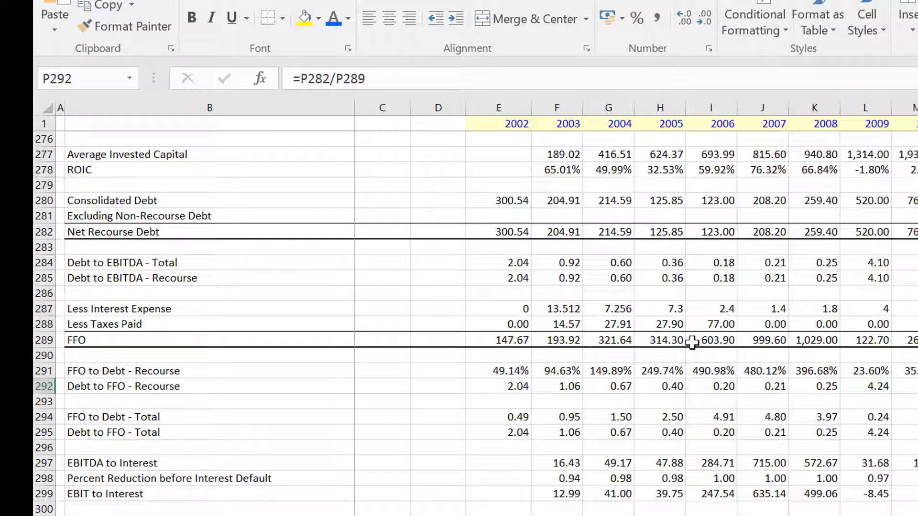
{"action": "key", "text": "Down"}
{"action": "key", "text": "Down"}
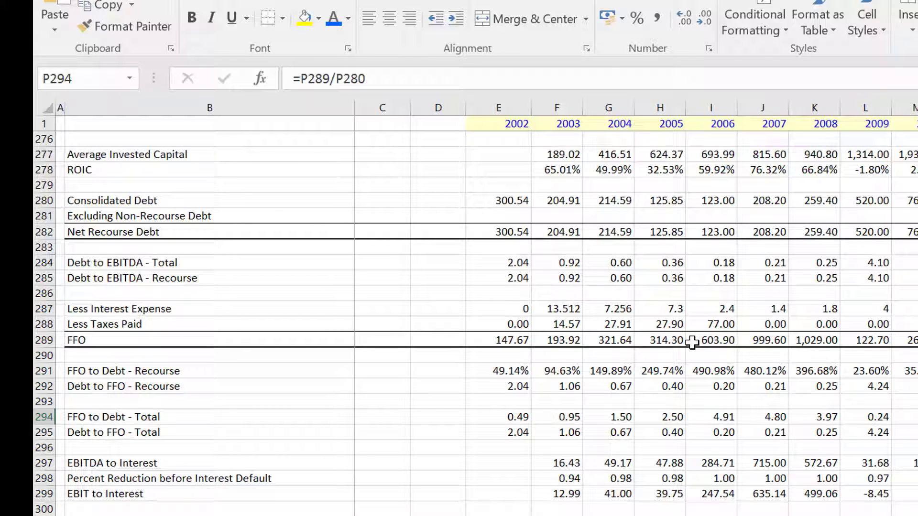
- Look through the 2013 column down past Debt to Capital, and return to examine the 2013 EBITDA to Interest formula
{"action": "key", "text": "Down"}
{"action": "key", "text": "Down"}
{"action": "key", "text": "Down"}
{"action": "key", "text": "Down"}
{"action": "key", "text": "Down"}
{"action": "key", "text": "Down"}
{"action": "key", "text": "Down"}
{"action": "key", "text": "Down"}
{"action": "key", "text": "Down"}
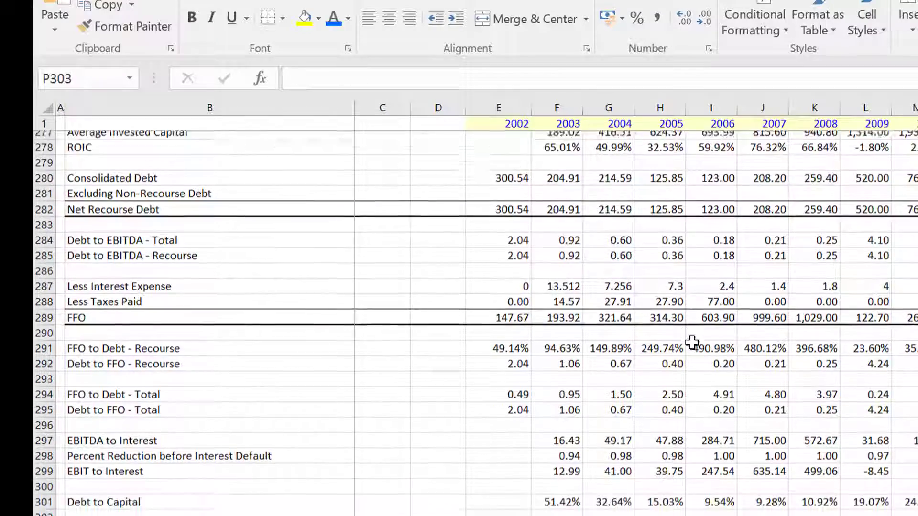
{"action": "key", "text": "Down"}
{"action": "key", "text": "Down"}
{"action": "key", "text": "Up"}
{"action": "key", "text": "Up"}
{"action": "key", "text": "Up"}
{"action": "key", "text": "Up"}
{"action": "key", "text": "Up"}
{"action": "key", "text": "Up"}
{"action": "key", "text": "Up"}
{"action": "key", "text": "Up"}
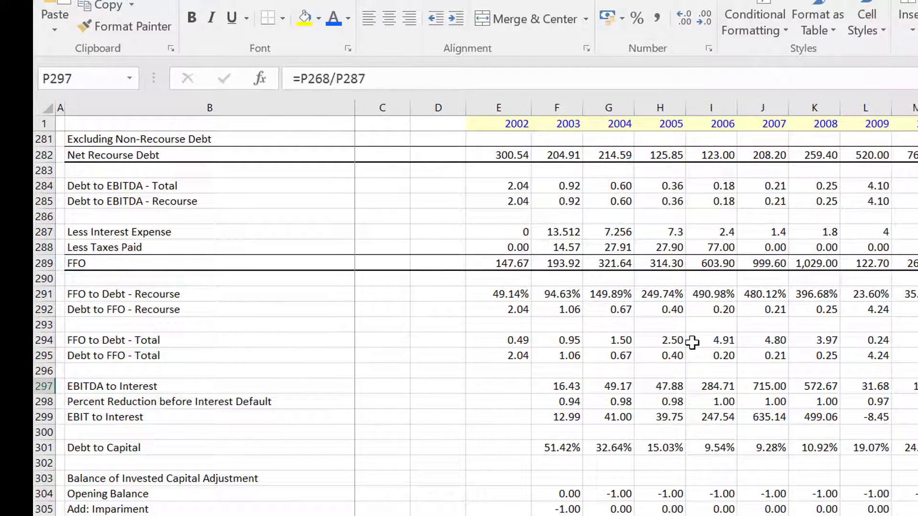
- Return from the EBITDA to Interest ratios to the 2011 income tax and net loss figures in the income statement
{"action": "key", "text": "Left"}
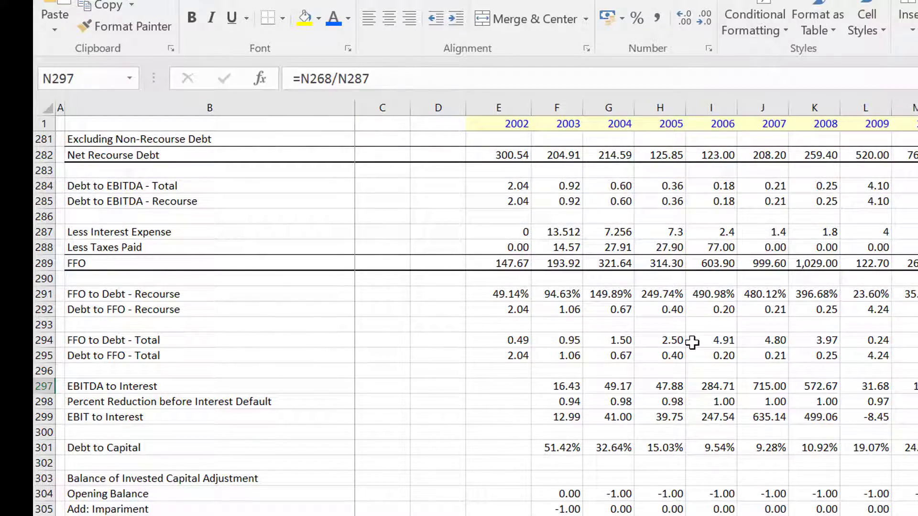
{"action": "key", "text": "Page_Up"}
{"action": "key", "text": "Page_Up"}
{"action": "key", "text": "Page_Up"}
{"action": "key", "text": "Page_Up"}
{"action": "key", "text": "Page_Up"}
{"action": "key", "text": "Page_Up"}
{"action": "key", "text": "Page_Up"}
{"action": "key", "text": "Page_Up"}
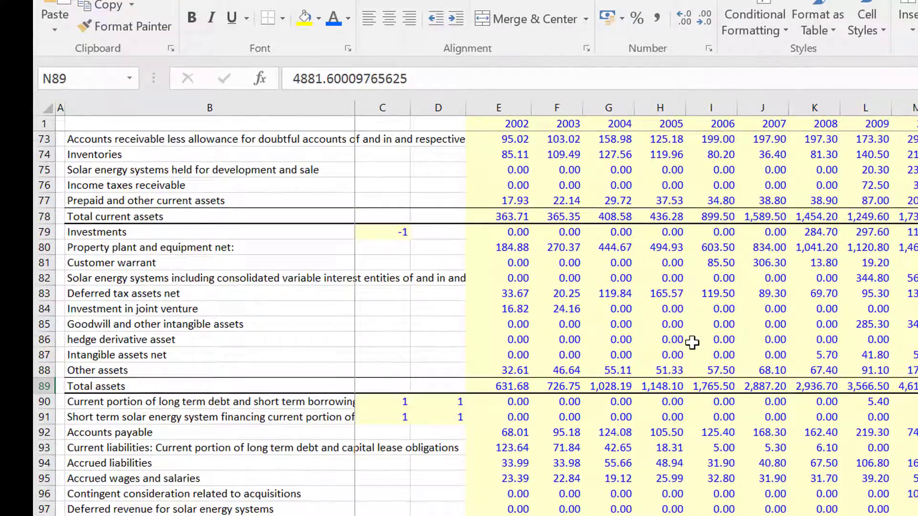
{"action": "key", "text": "Page_Up"}
{"action": "key", "text": "Up"}
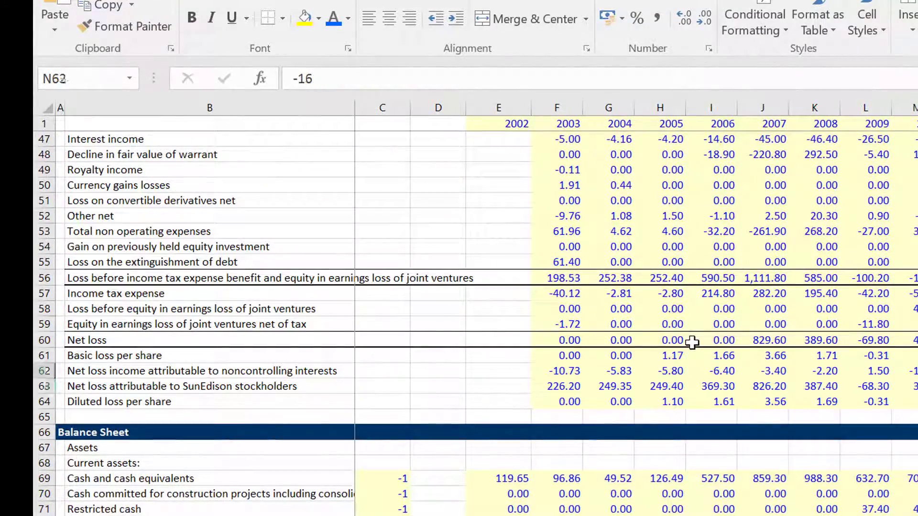
{"action": "key", "text": "Up"}
{"action": "key", "text": "Up"}
{"action": "key", "text": "Up"}
{"action": "key", "text": "Up"}
{"action": "key", "text": "Up"}
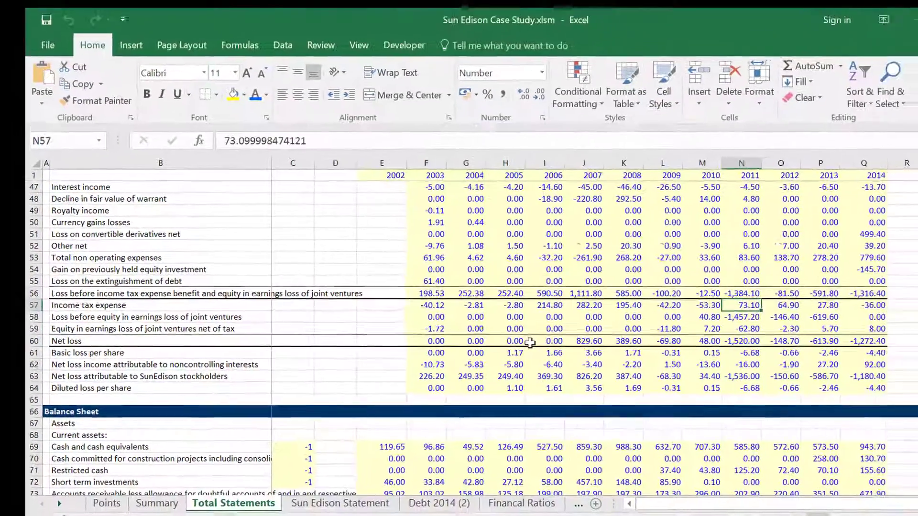
- Examine the loss before income tax expense row across the years 2008 to 2014
{"action": "key", "text": "Up"}
{"action": "key", "text": "Left"}
{"action": "key", "text": "Left"}
{"action": "key", "text": "Left"}
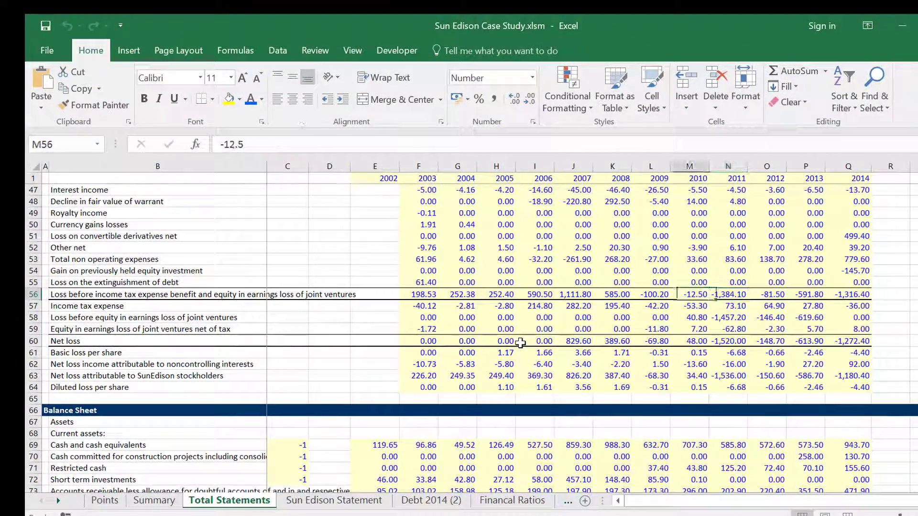
{"action": "key", "text": "Right"}
{"action": "key", "text": "Right"}
{"action": "key", "text": "Right"}
{"action": "key", "text": "Right"}
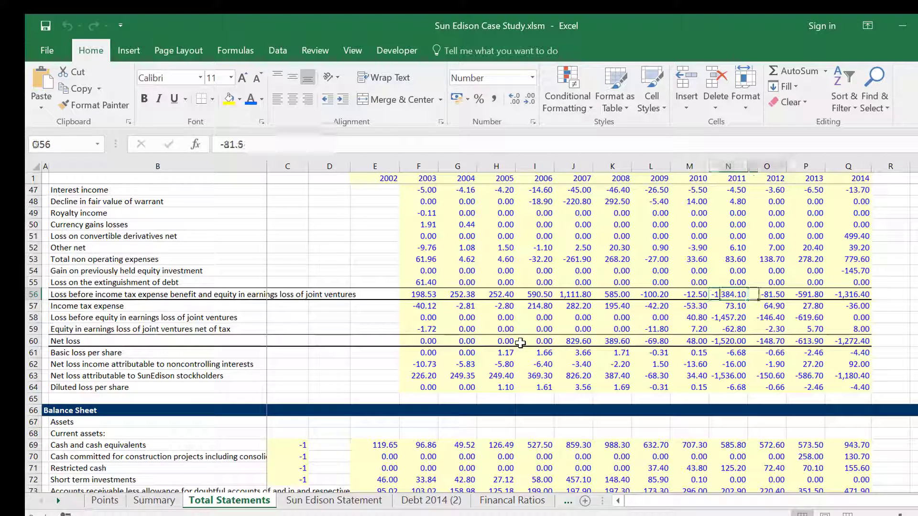
{"action": "key", "text": "Right"}
{"action": "key", "text": "Right"}
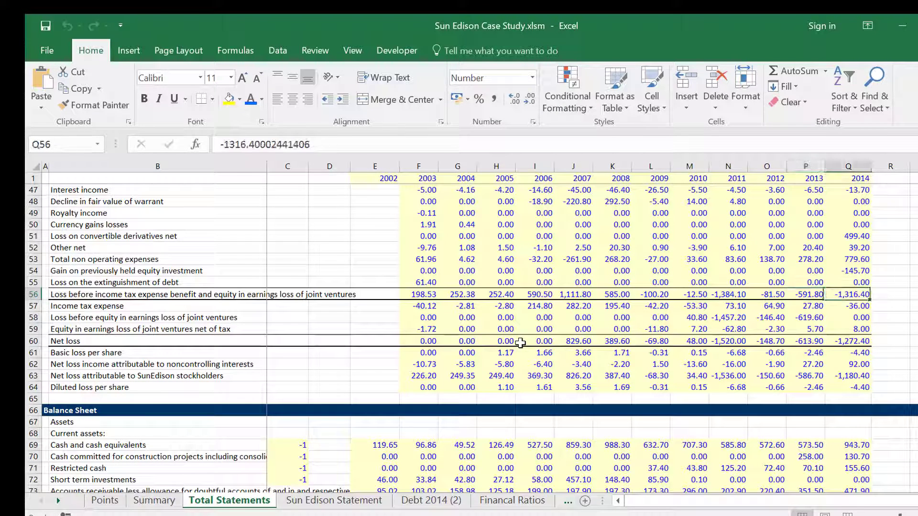
{"action": "key", "text": "Left"}
{"action": "key", "text": "Left"}
{"action": "key", "text": "Left"}
{"action": "key", "text": "Left"}
{"action": "key", "text": "Left"}
{"action": "key", "text": "Left"}
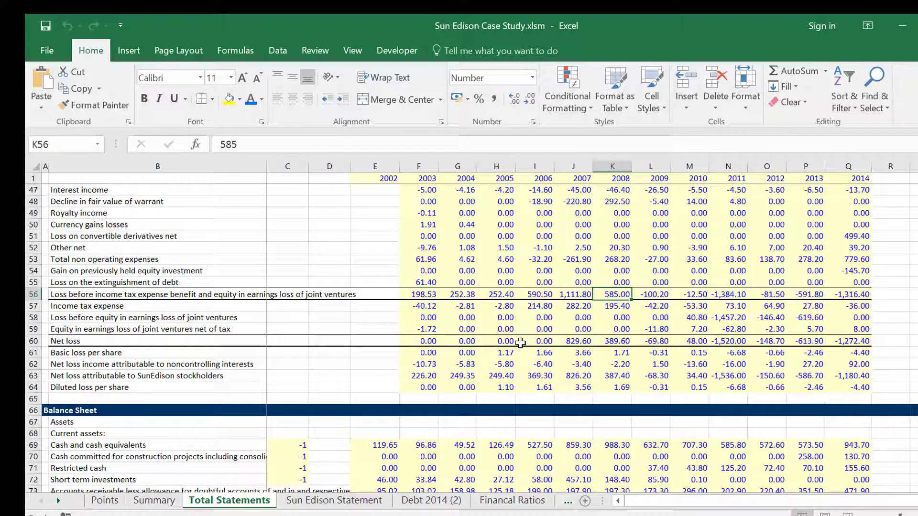
{"action": "key", "text": "Right"}
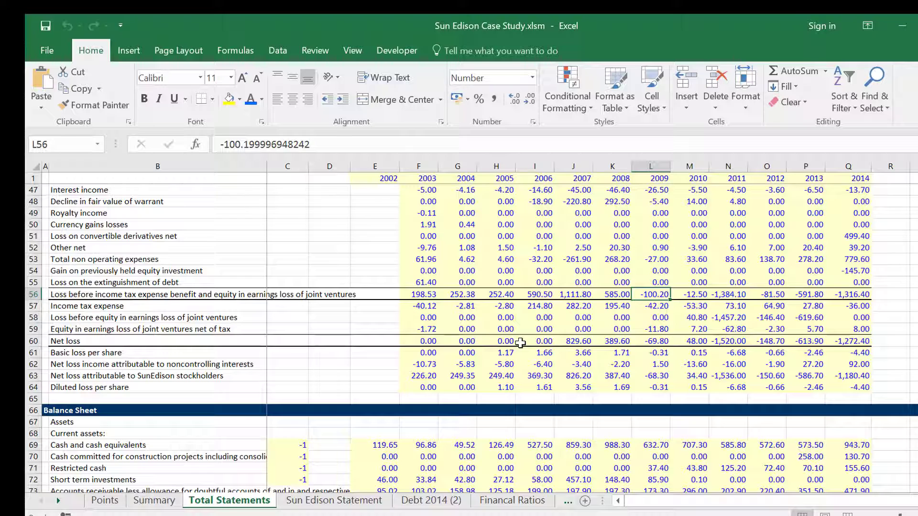
- Compare the Net loss figures across the years from 2009 onward
{"action": "key", "text": "Down"}
{"action": "key", "text": "Down"}
{"action": "key", "text": "Down"}
{"action": "key", "text": "Down"}
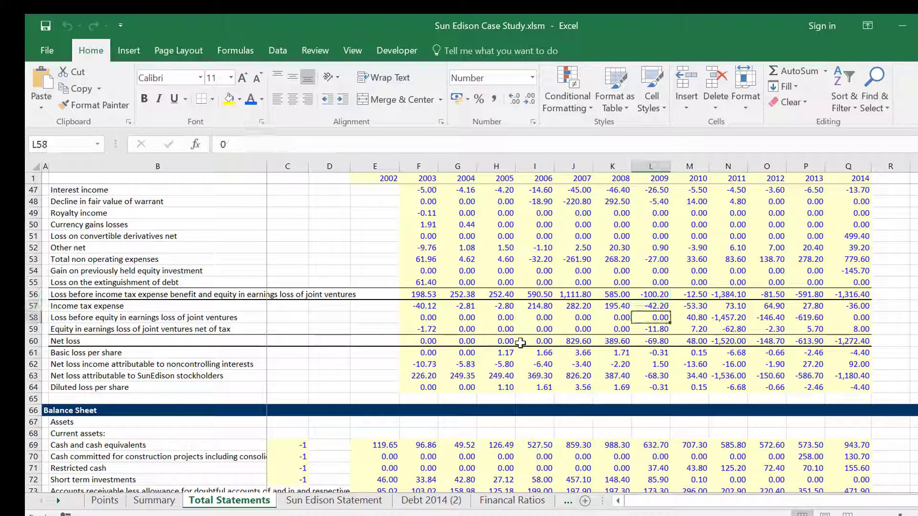
{"action": "key", "text": "Right"}
{"action": "key", "text": "Right"}
{"action": "key", "text": "Right"}
{"action": "key", "text": "Right"}
{"action": "key", "text": "Left"}
{"action": "key", "text": "Left"}
{"action": "key", "text": "Left"}
{"action": "key", "text": "Left"}
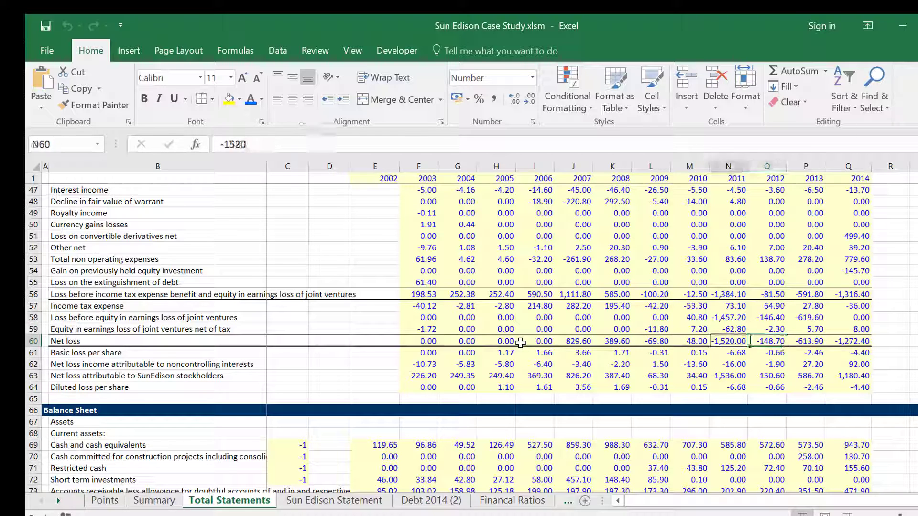
{"action": "key", "text": "Left"}
{"action": "key", "text": "Right"}
{"action": "key", "text": "Right"}
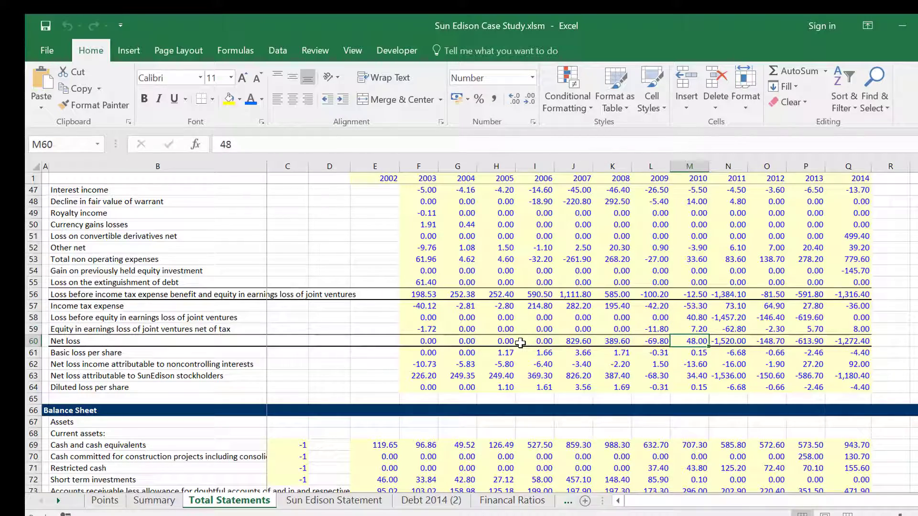
- Look through the 2010 figures of the balance sheet and the cash flow statement
{"action": "key", "text": "Page_Down"}
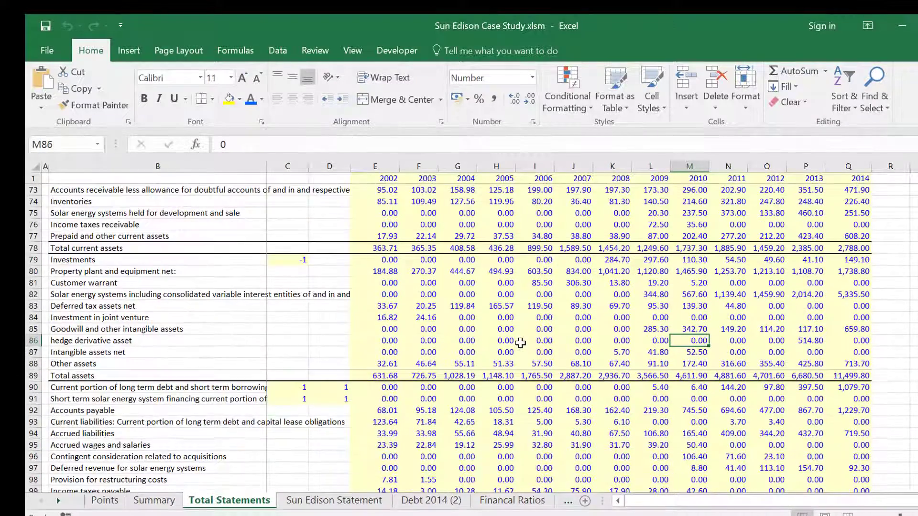
{"action": "key", "text": "Page_Down"}
{"action": "key", "text": "Page_Down"}
{"action": "key", "text": "Page_Down"}
{"action": "key", "text": "Page_Down"}
{"action": "key", "text": "Page_Down"}
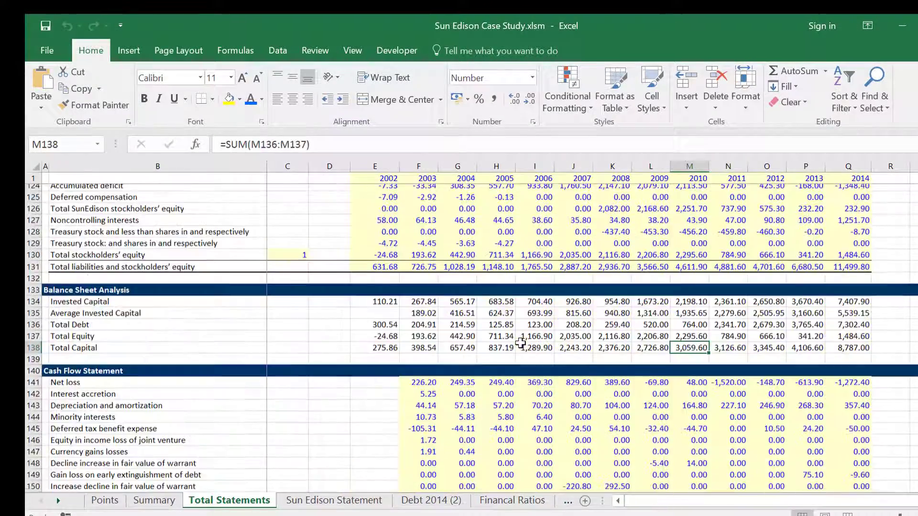
{"action": "key", "text": "Page_Down"}
{"action": "key", "text": "Page_Down"}
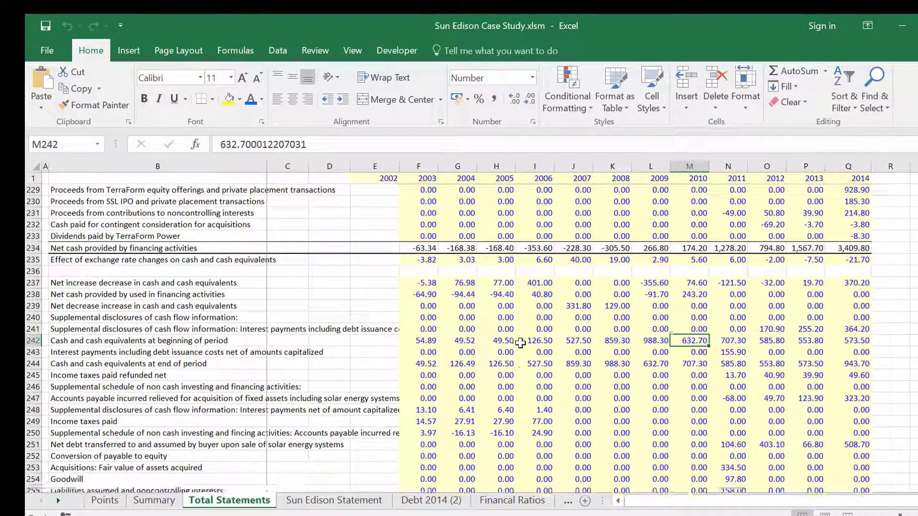
- Examine the Ratio Analysis section from Revenues and EBITDA through ROIC to the Less Taxes Paid row
{"action": "key", "text": "Down"}
{"action": "key", "text": "Down"}
{"action": "key", "text": "Down"}
{"action": "key", "text": "Down"}
{"action": "key", "text": "Down"}
{"action": "key", "text": "Down"}
{"action": "key", "text": "Down"}
{"action": "key", "text": "Down"}
{"action": "key", "text": "Down"}
{"action": "key", "text": "Down"}
{"action": "key", "text": "Down"}
{"action": "key", "text": "Down"}
{"action": "key", "text": "Down"}
{"action": "key", "text": "Down"}
{"action": "key", "text": "Down"}
{"action": "key", "text": "Down"}
{"action": "key", "text": "Down"}
{"action": "key", "text": "Down"}
{"action": "key", "text": "Down"}
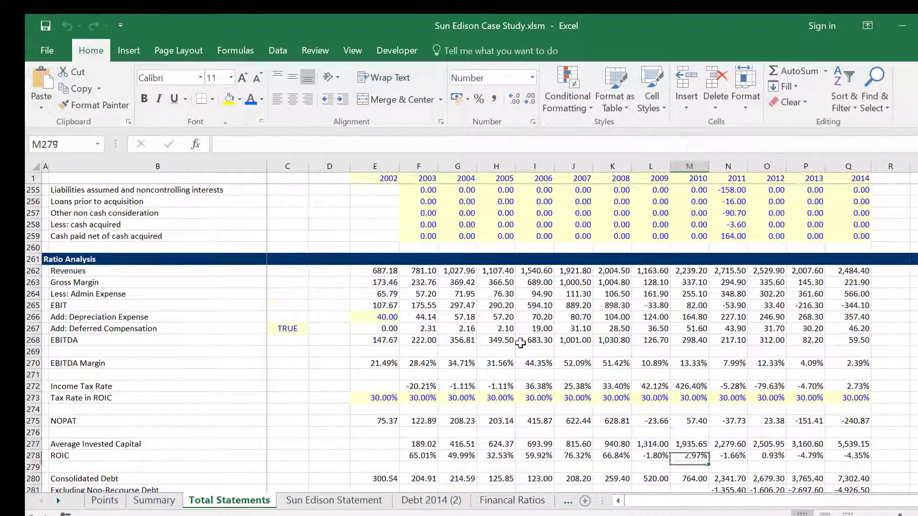
{"action": "key", "text": "Down"}
{"action": "key", "text": "Down"}
{"action": "key", "text": "Down"}
{"action": "key", "text": "Down"}
{"action": "key", "text": "Down"}
{"action": "key", "text": "Down"}
{"action": "key", "text": "Down"}
{"action": "key", "text": "Down"}
{"action": "key", "text": "Down"}
{"action": "key", "text": "Down"}
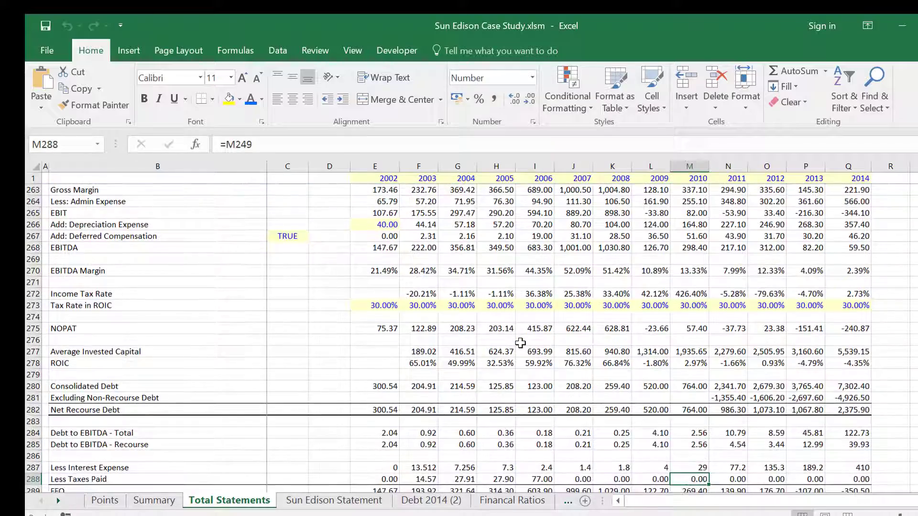
- Review the 2009 FFO to Debt, interest coverage and Debt to Capital ratios
{"action": "key", "text": "Left"}
{"action": "key", "text": "Down"}
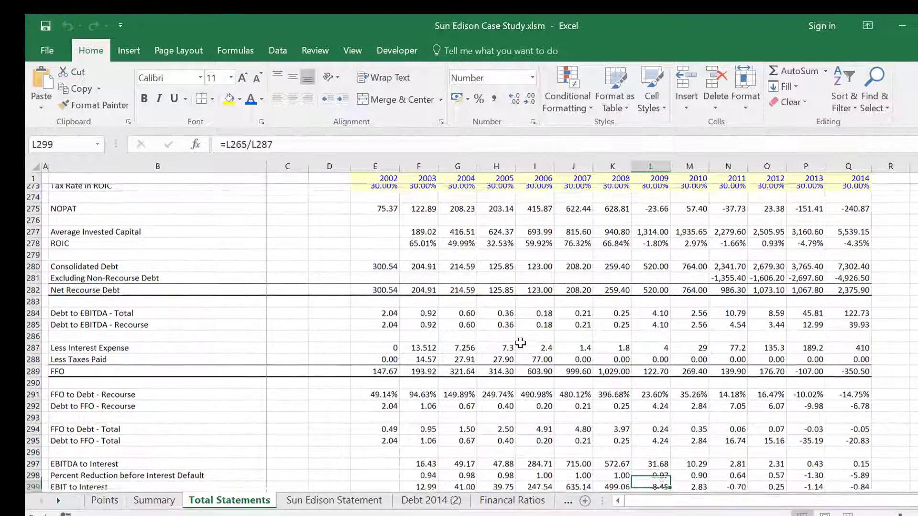
{"action": "key", "text": "Down"}
{"action": "key", "text": "Down"}
{"action": "key", "text": "Down"}
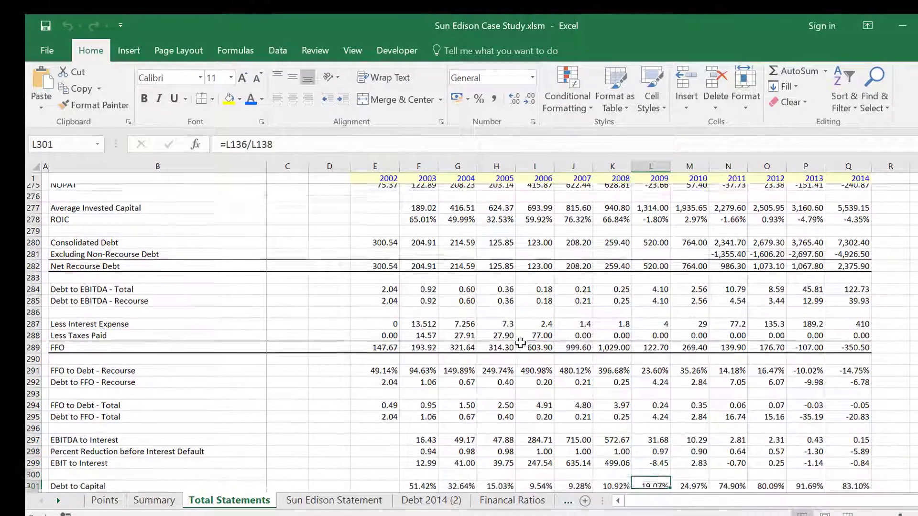
{"action": "key", "text": "Up"}
{"action": "key", "text": "Up"}
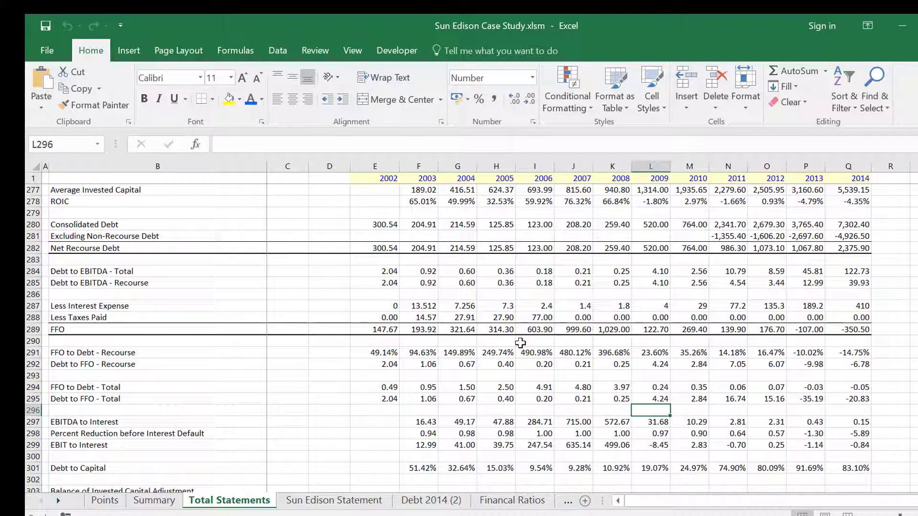
- Examine the Balance of Invested Capital Adjustment section and the Adjusted NOPAT row
{"action": "key", "text": "Down"}
{"action": "key", "text": "Down"}
{"action": "key", "text": "Down"}
{"action": "key", "text": "Down"}
{"action": "key", "text": "Down"}
{"action": "key", "text": "Down"}
{"action": "key", "text": "Down"}
{"action": "key", "text": "Down"}
{"action": "key", "text": "Down"}
{"action": "key", "text": "Down"}
{"action": "key", "text": "Down"}
{"action": "key", "text": "Down"}
{"action": "key", "text": "Down"}
{"action": "key", "text": "Down"}
{"action": "key", "text": "Down"}
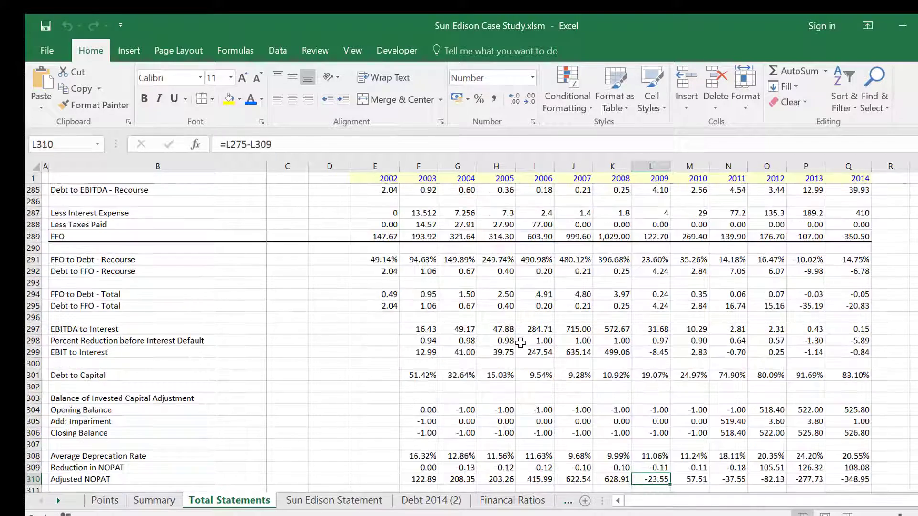
{"action": "key", "text": "Up"}
{"action": "key", "text": "Up"}
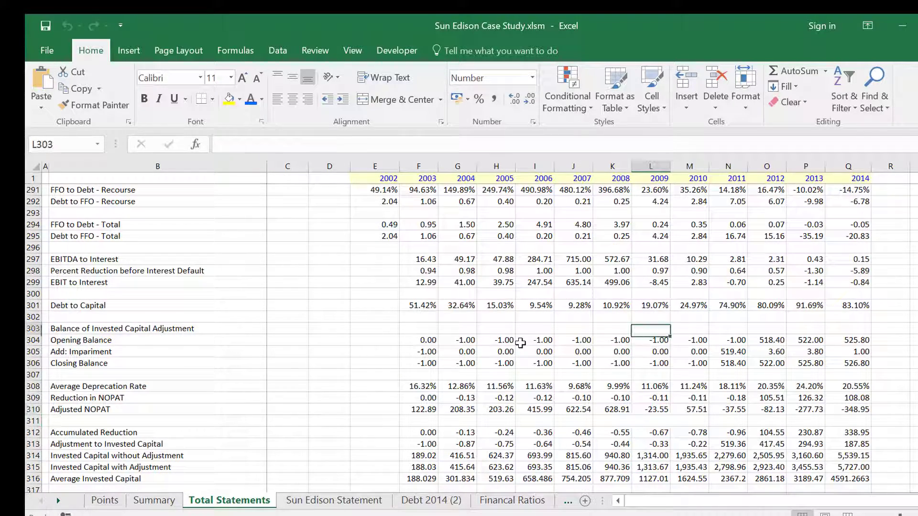
{"action": "key", "text": "Down"}
{"action": "key", "text": "Up"}
{"action": "key", "text": "Up"}
{"action": "key", "text": "Up"}
{"action": "key", "text": "Up"}
{"action": "key", "text": "Up"}
{"action": "key", "text": "Up"}
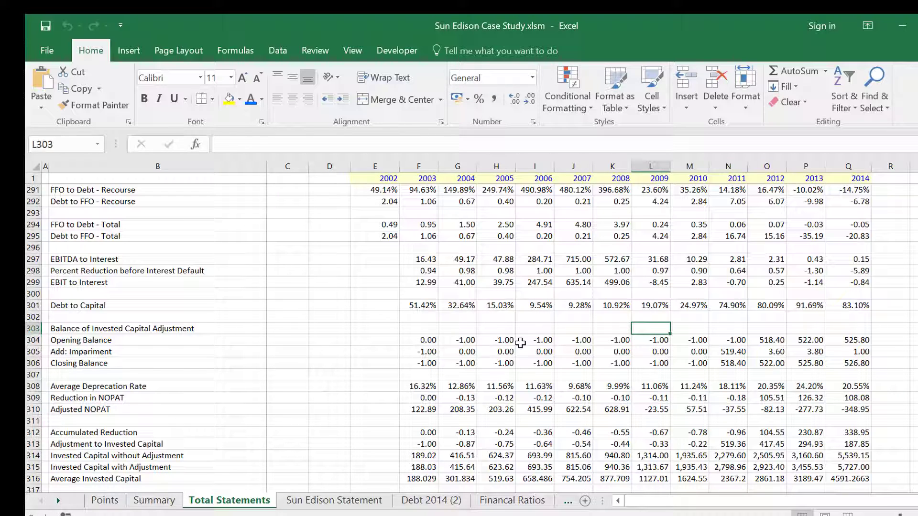
- Compare ROIC with and without adjustment, continuing to the Debt/EBITDA row of Ratings Using Industrial Benchmarks
{"action": "key", "text": "Down"}
{"action": "key", "text": "Down"}
{"action": "key", "text": "Down"}
{"action": "key", "text": "Down"}
{"action": "key", "text": "Down"}
{"action": "key", "text": "Down"}
{"action": "key", "text": "Down"}
{"action": "key", "text": "Down"}
{"action": "key", "text": "Down"}
{"action": "key", "text": "Down"}
{"action": "key", "text": "Down"}
{"action": "key", "text": "Down"}
{"action": "key", "text": "Down"}
{"action": "key", "text": "Down"}
{"action": "key", "text": "Down"}
{"action": "key", "text": "Down"}
{"action": "key", "text": "Down"}
{"action": "key", "text": "Down"}
{"action": "key", "text": "Down"}
{"action": "key", "text": "Down"}
{"action": "key", "text": "Down"}
{"action": "key", "text": "Down"}
{"action": "key", "text": "Down"}
{"action": "key", "text": "Down"}
{"action": "key", "text": "Down"}
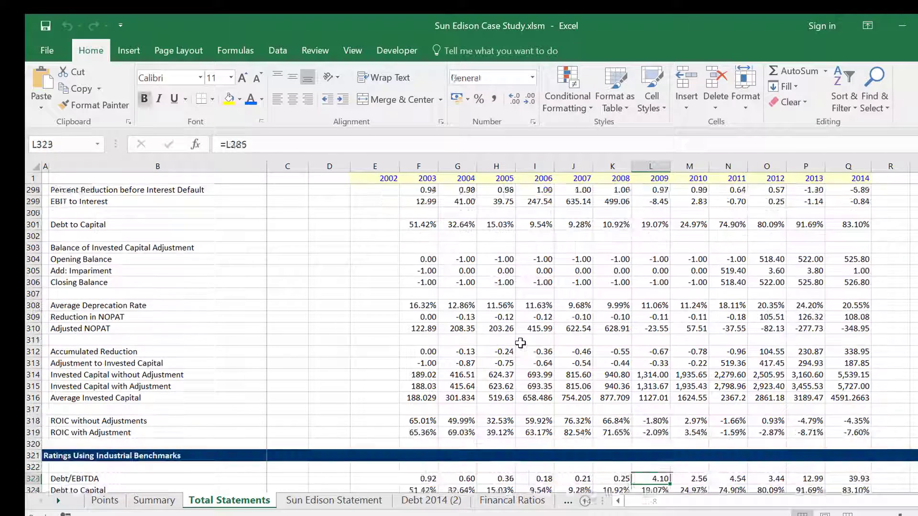
- Look back over the 2009 ROIC and Balance of Invested Capital Adjustment figures up to the FFO and interest coverage ratios
{"action": "key", "text": "Up"}
{"action": "key", "text": "Up"}
{"action": "key", "text": "Up"}
{"action": "key", "text": "Up"}
{"action": "key", "text": "Up"}
{"action": "key", "text": "Up"}
{"action": "key", "text": "Up"}
{"action": "key", "text": "Up"}
{"action": "key", "text": "Up"}
{"action": "key", "text": "Up"}
{"action": "key", "text": "Up"}
{"action": "key", "text": "Up"}
{"action": "key", "text": "Up"}
{"action": "key", "text": "Up"}
{"action": "key", "text": "Up"}
{"action": "key", "text": "Up"}
{"action": "key", "text": "Up"}
{"action": "key", "text": "Up"}
{"action": "key", "text": "Up"}
{"action": "key", "text": "Up"}
{"action": "key", "text": "Up"}
{"action": "key", "text": "Up"}
{"action": "key", "text": "Up"}
{"action": "key", "text": "Up"}
{"action": "key", "text": "Up"}
{"action": "key", "text": "Up"}
{"action": "key", "text": "Up"}
{"action": "key", "text": "Up"}
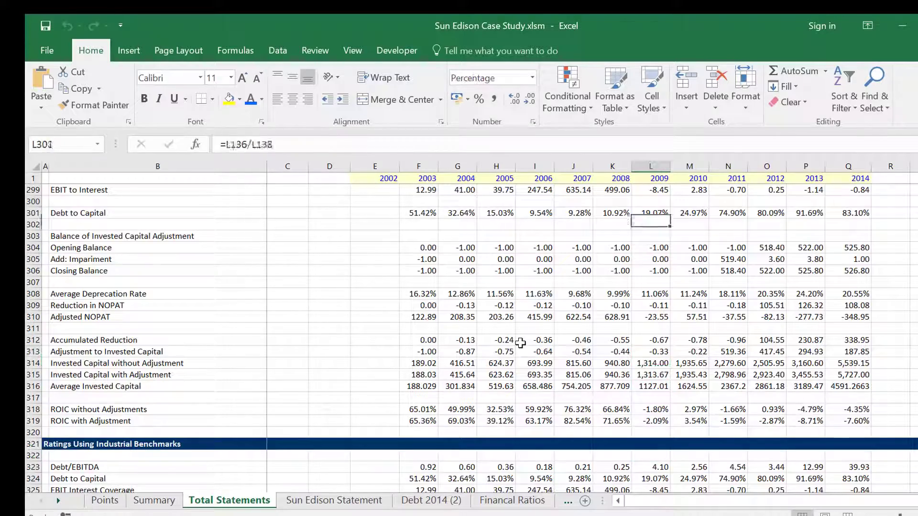
- Review the 2009 figures from Debt to Capital through the invested capital rows to EBIT Interest Coverage in the benchmark ratings section
{"action": "key", "text": "Down"}
{"action": "key", "text": "Down"}
{"action": "key", "text": "Down"}
{"action": "key", "text": "Down"}
{"action": "key", "text": "Down"}
{"action": "key", "text": "Down"}
{"action": "key", "text": "Down"}
{"action": "key", "text": "Down"}
{"action": "key", "text": "Down"}
{"action": "key", "text": "Down"}
{"action": "key", "text": "Down"}
{"action": "key", "text": "Down"}
{"action": "key", "text": "Down"}
{"action": "key", "text": "Down"}
{"action": "key", "text": "Down"}
{"action": "key", "text": "Down"}
{"action": "key", "text": "Down"}
{"action": "key", "text": "Down"}
{"action": "key", "text": "Down"}
{"action": "key", "text": "Down"}
{"action": "key", "text": "Down"}
{"action": "key", "text": "Down"}
{"action": "key", "text": "Down"}
{"action": "key", "text": "Down"}
{"action": "key", "text": "Down"}
{"action": "key", "text": "Down"}
{"action": "key", "text": "Down"}
{"action": "key", "text": "Down"}
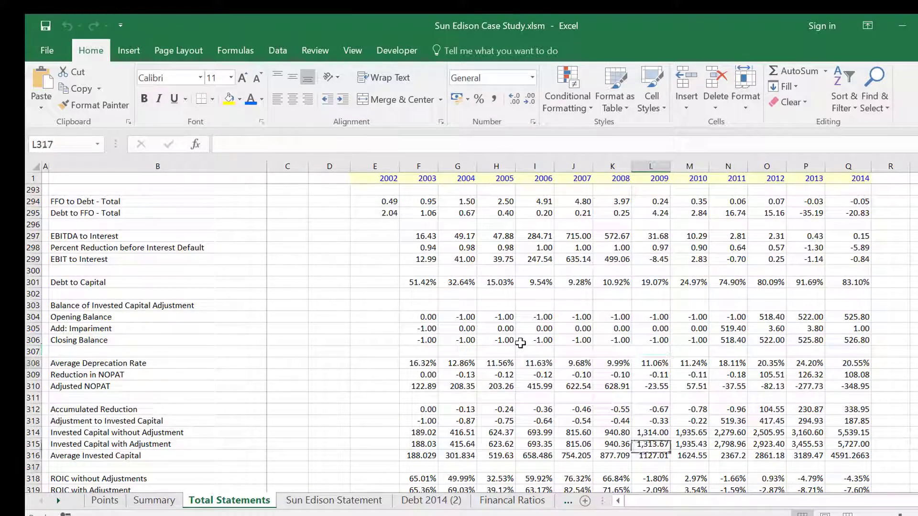
{"action": "key", "text": "Down"}
{"action": "key", "text": "Down"}
{"action": "key", "text": "Down"}
{"action": "key", "text": "Down"}
{"action": "key", "text": "Down"}
{"action": "key", "text": "Down"}
{"action": "key", "text": "Down"}
{"action": "key", "text": "Down"}
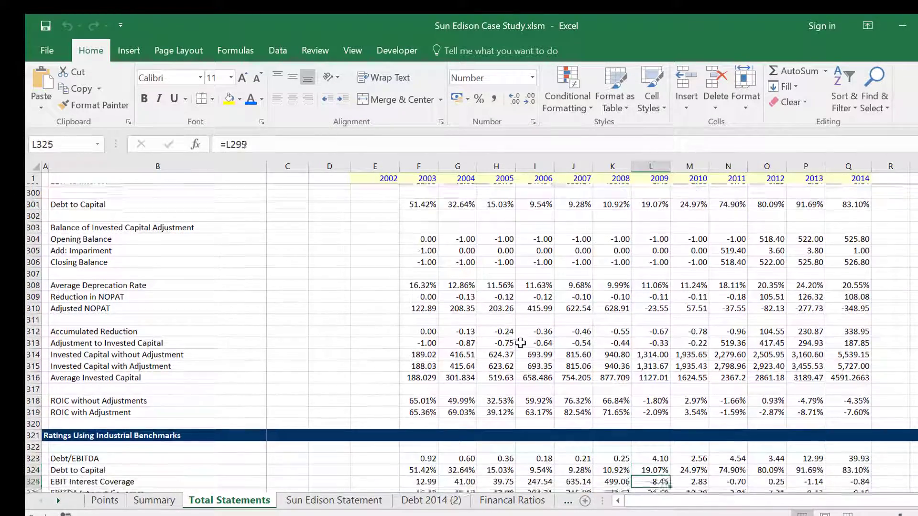
- Examine the five ratios from Debt/EBITDA to FFO/Debt under Ratings Using Industrial Benchmarks
{"action": "key", "text": "Up"}
{"action": "key", "text": "Up"}
{"action": "key", "text": "Down"}
{"action": "key", "text": "Down"}
{"action": "key", "text": "Down"}
{"action": "key", "text": "Down"}
{"action": "key", "text": "Down"}
{"action": "key", "text": "Up"}
{"action": "key", "text": "Up"}
{"action": "key", "text": "Up"}
{"action": "key", "text": "Up"}
{"action": "key", "text": "Up"}
{"action": "key", "text": "Up"}
{"action": "key", "text": "Up"}
{"action": "key", "text": "Up"}
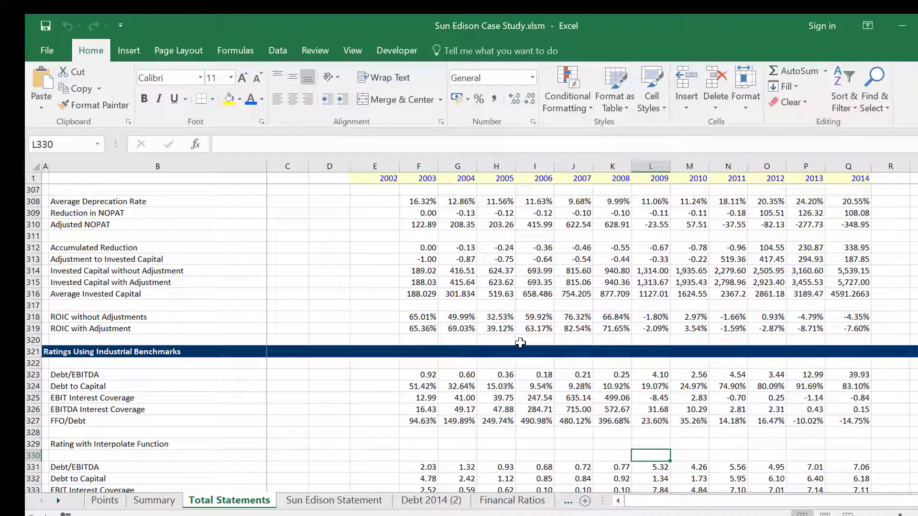
- Trace the 2003 Debt/EBITDA benchmark formula to its source in the Debt to EBITDA - Recourse row, leaving it unchanged
{"action": "key", "text": "Left"}
{"action": "key", "text": "Up"}
{"action": "key", "text": "Left"}
{"action": "key", "text": "Left"}
{"action": "key", "text": "Left"}
{"action": "key", "text": "Left"}
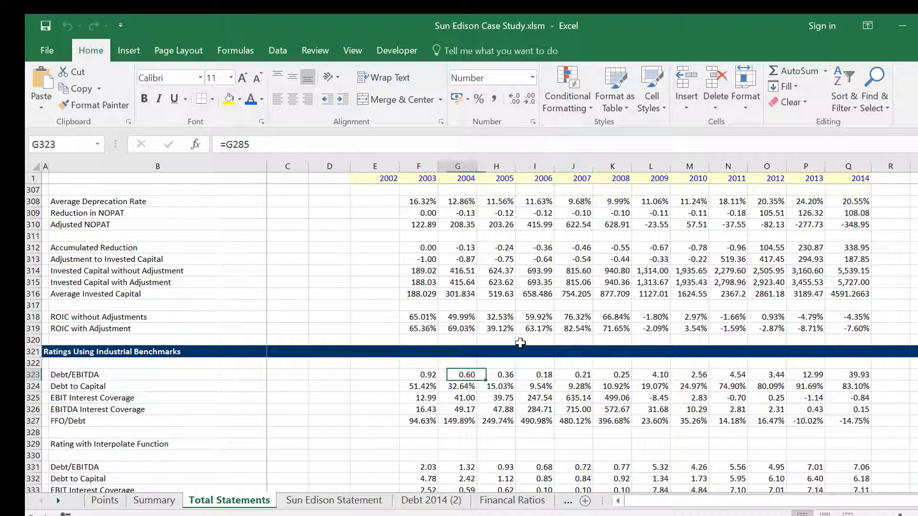
{"action": "key", "text": "Left"}
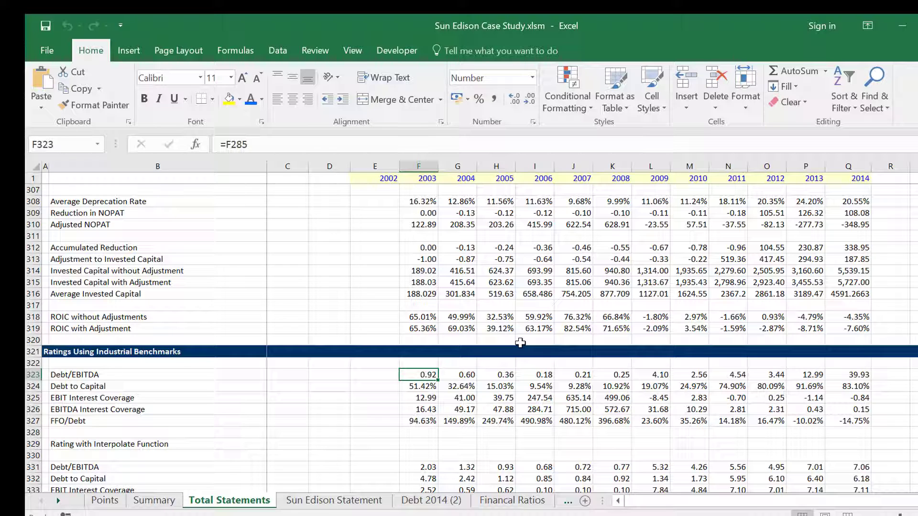
{"action": "key", "text": "F2"}
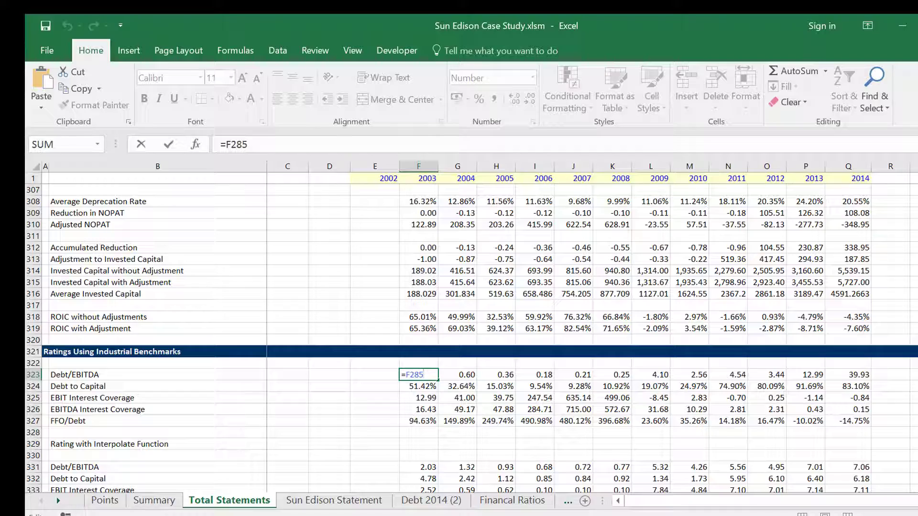
{"action": "scroll", "coordinate": [459, 335], "scroll_direction": "up", "scroll_amount": 7}
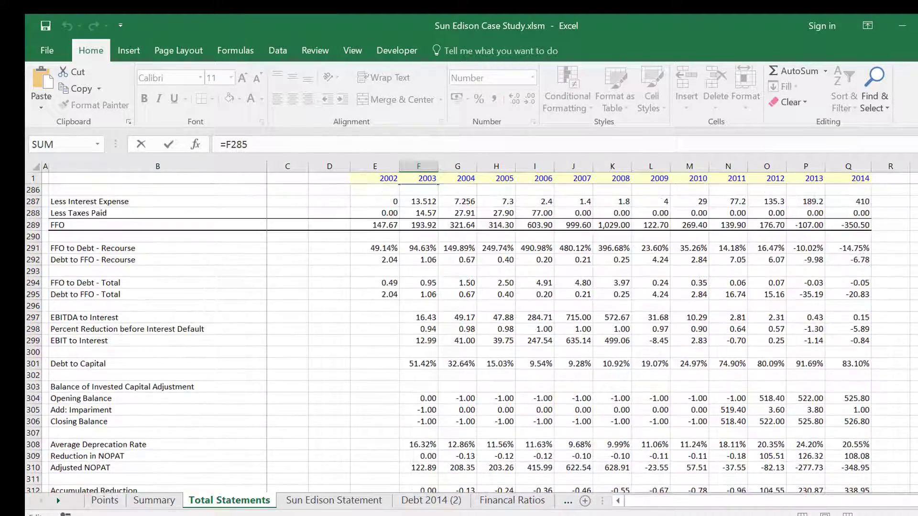
{"action": "scroll", "coordinate": [57, 497], "scroll_direction": "up", "scroll_amount": 4}
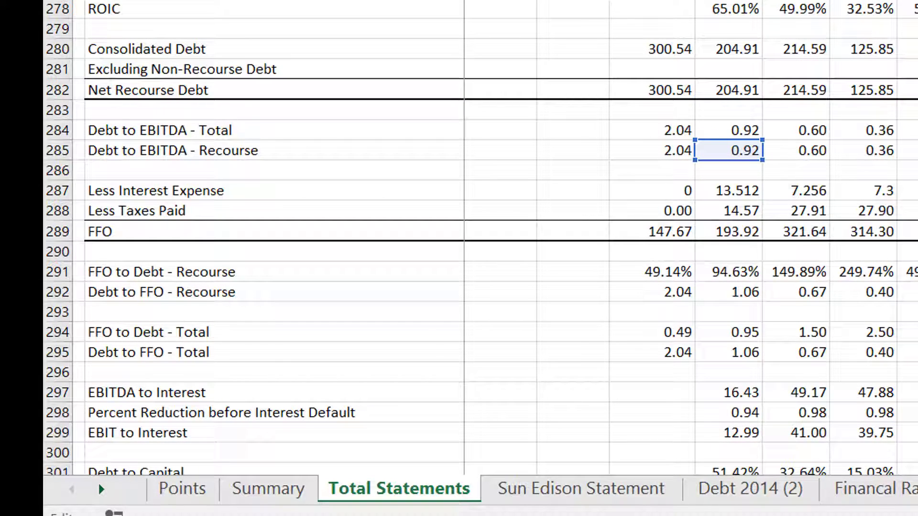
{"action": "key", "text": "Escape"}
- Inspect the 2003 Debt to Capital formula in the benchmark ratings section without changing it
{"action": "key", "text": "Down"}
{"action": "key", "text": "Down"}
{"action": "key", "text": "Down"}
{"action": "key", "text": "Down"}
{"action": "key", "text": "Down"}
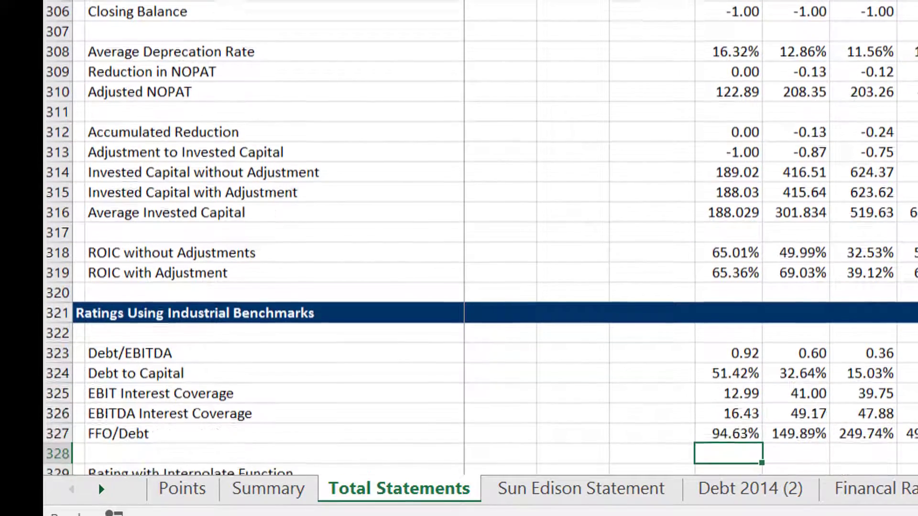
{"action": "key", "text": "Up"}
{"action": "key", "text": "Up"}
{"action": "key", "text": "Up"}
{"action": "key", "text": "Up"}
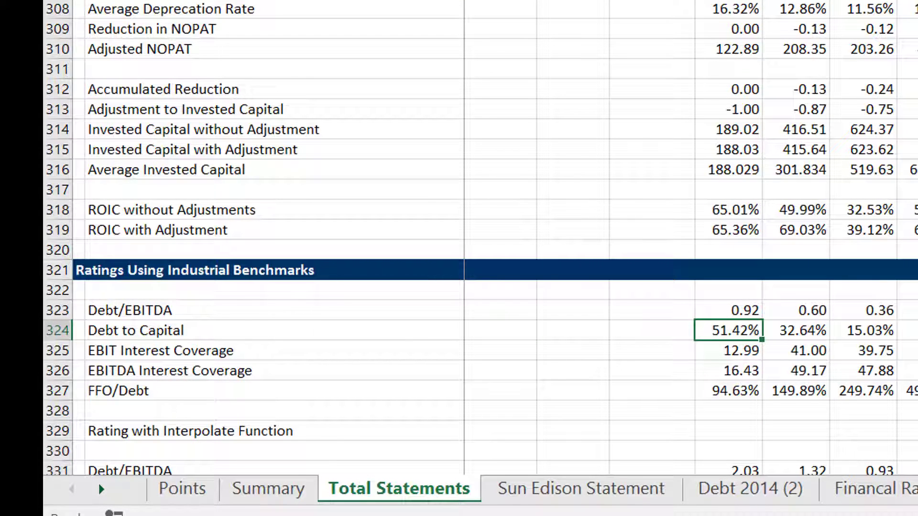
{"action": "key", "text": "F2"}
{"action": "key", "text": "Escape"}
- Review the 2003 interest coverage ratios and the scores under Rating with Interpolate Function down to EBITDA Interest Coverage
{"action": "key", "text": "Down"}
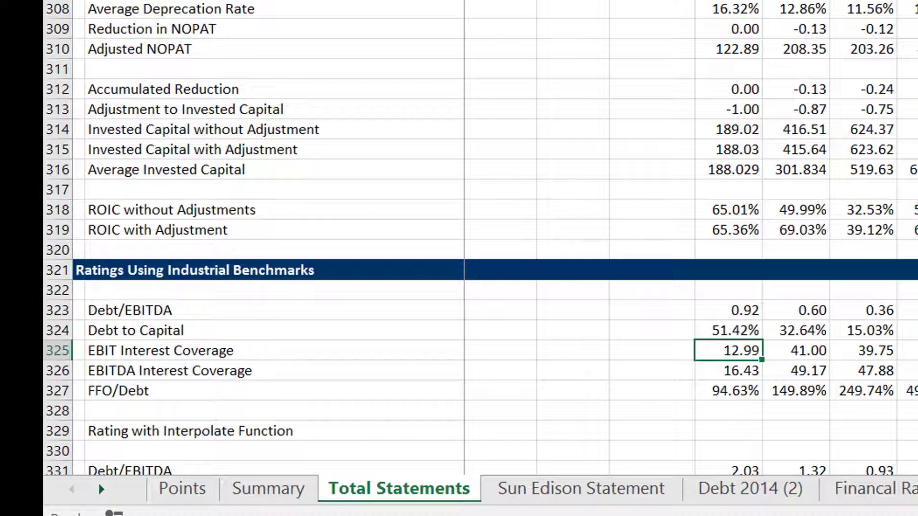
{"action": "key", "text": "Down"}
{"action": "key", "text": "Up"}
{"action": "key", "text": "Down"}
{"action": "key", "text": "Down"}
{"action": "key", "text": "Down"}
{"action": "key", "text": "Down"}
{"action": "key", "text": "Down"}
{"action": "key", "text": "Down"}
{"action": "key", "text": "Down"}
{"action": "key", "text": "Down"}
{"action": "key", "text": "Down"}
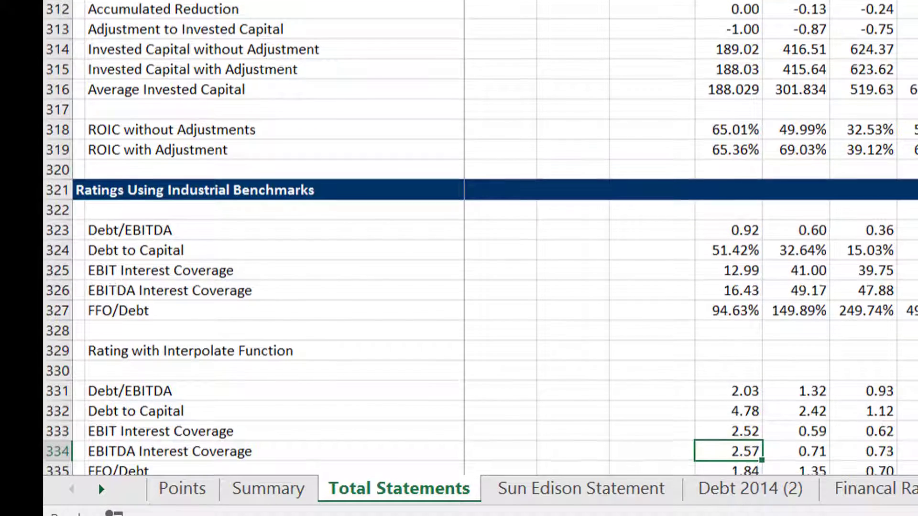
- Go back over the 2003 benchmark inputs for EBIT Interest Coverage, EBITDA Interest Coverage and FFO/Debt
{"action": "key", "text": "Up"}
{"action": "key", "text": "Up"}
{"action": "key", "text": "Up"}
{"action": "key", "text": "Up"}
{"action": "key", "text": "Up"}
{"action": "key", "text": "Up"}
{"action": "key", "text": "Up"}
{"action": "key", "text": "Up"}
{"action": "key", "text": "Up"}
{"action": "key", "text": "Down"}
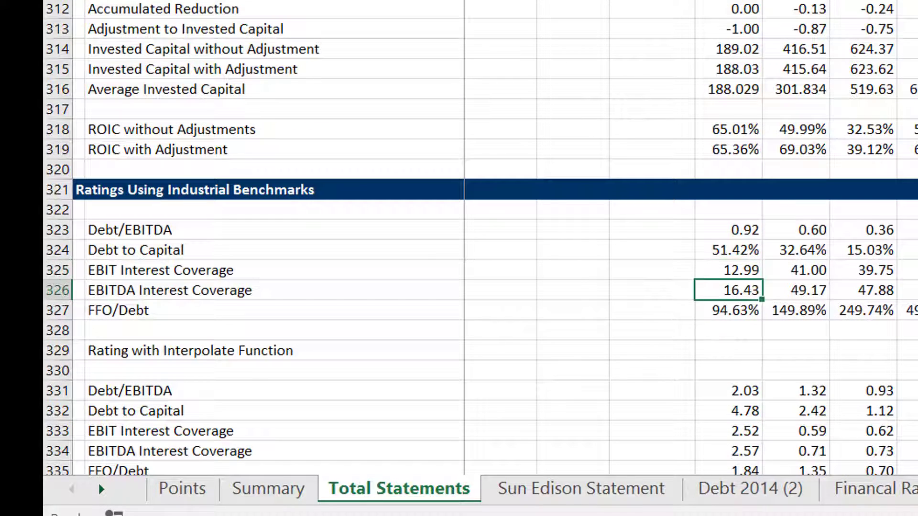
{"action": "key", "text": "Up"}
{"action": "key", "text": "Down"}
{"action": "key", "text": "Down"}
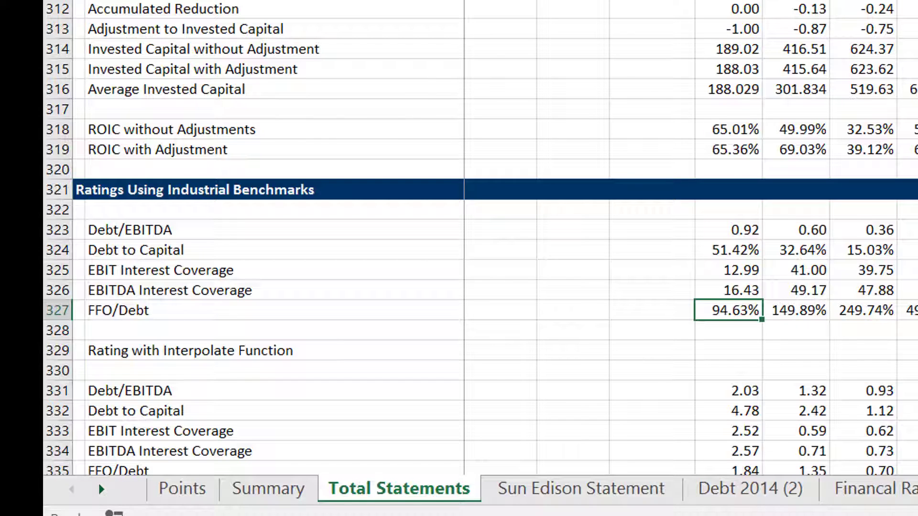
- Follow FFO/Debt across the years to 2008 and examine the interpolated scores, Average, Roundup and Rating rows
{"action": "key", "text": "Right"}
{"action": "key", "text": "Right"}
{"action": "key", "text": "Right"}
{"action": "key", "text": "Right"}
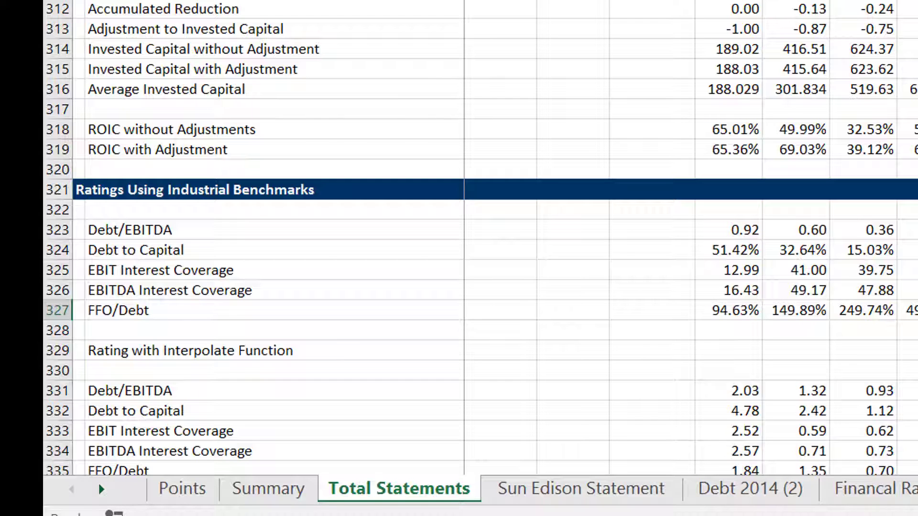
{"action": "key", "text": "Down"}
{"action": "key", "text": "Down"}
{"action": "key", "text": "Down"}
{"action": "key", "text": "Down"}
{"action": "key", "text": "Down"}
{"action": "key", "text": "Down"}
{"action": "key", "text": "Down"}
{"action": "key", "text": "Down"}
{"action": "key", "text": "Down"}
{"action": "key", "text": "Down"}
{"action": "key", "text": "Down"}
{"action": "key", "text": "Down"}
{"action": "key", "text": "Down"}
{"action": "key", "text": "Down"}
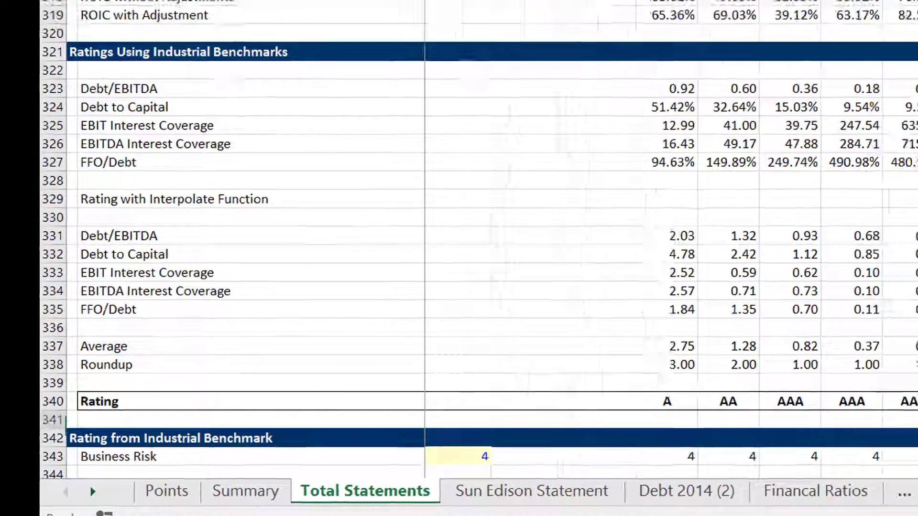
- Return to the 2008 FFO/Debt ratio and compare it with the interpolated scores and Rating row
{"action": "key", "text": "Up"}
{"action": "key", "text": "Up"}
{"action": "key", "text": "Up"}
{"action": "key", "text": "Up"}
{"action": "key", "text": "Up"}
{"action": "key", "text": "Up"}
{"action": "key", "text": "Up"}
{"action": "key", "text": "Up"}
{"action": "key", "text": "Up"}
{"action": "key", "text": "Up"}
{"action": "key", "text": "Up"}
{"action": "key", "text": "Up"}
{"action": "key", "text": "Up"}
{"action": "key", "text": "Up"}
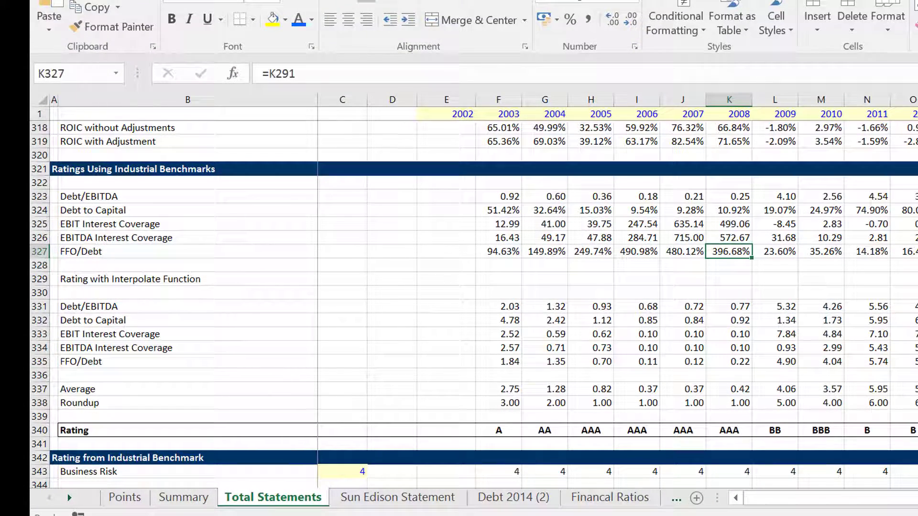
- Compare the FFO/Debt ratios across the years from 2005 to 2012 with the Rating row
{"action": "key", "text": "Left"}
{"action": "key", "text": "Left"}
{"action": "key", "text": "Left"}
{"action": "key", "text": "Left"}
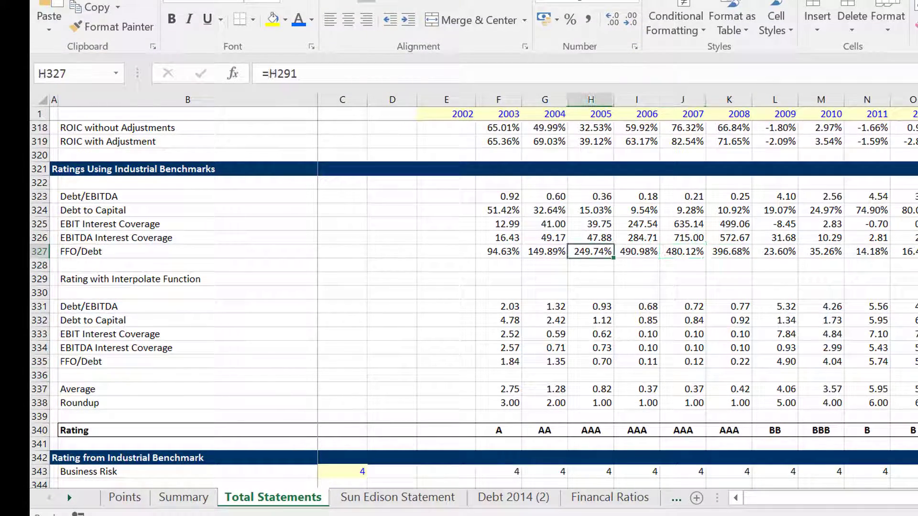
{"action": "key", "text": "Right"}
{"action": "key", "text": "Right"}
{"action": "key", "text": "Right"}
{"action": "key", "text": "Right"}
{"action": "key", "text": "Right"}
{"action": "key", "text": "Right"}
{"action": "key", "text": "Right"}
{"action": "key", "text": "Right"}
{"action": "key", "text": "Right"}
{"action": "key", "text": "Right"}
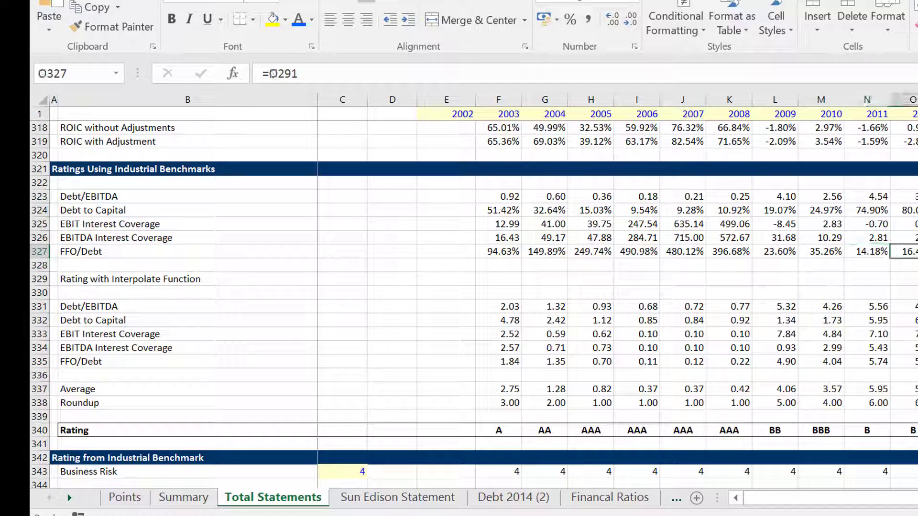
- Examine the Debt/EBITDA scores under Rating with Interpolate Function back to 2003 and read the interpolate_look_up formula
{"action": "key", "text": "Down"}
{"action": "key", "text": "Down"}
{"action": "key", "text": "Down"}
{"action": "key", "text": "Down"}
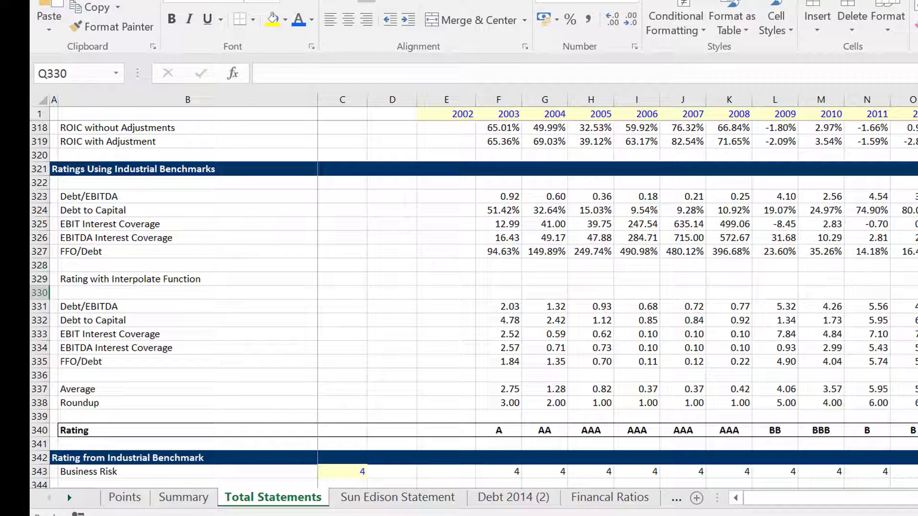
{"action": "key", "text": "Left"}
{"action": "key", "text": "Left"}
{"action": "key", "text": "Left"}
{"action": "key", "text": "Left"}
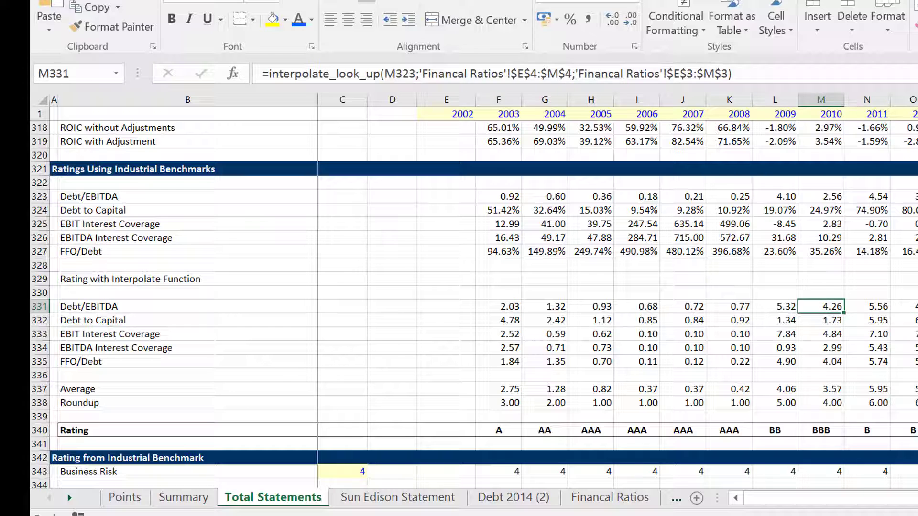
{"action": "key", "text": "Left"}
{"action": "key", "text": "Left"}
{"action": "key", "text": "Left"}
{"action": "key", "text": "Left"}
{"action": "key", "text": "Left"}
{"action": "key", "text": "Left"}
{"action": "key", "text": "Left"}
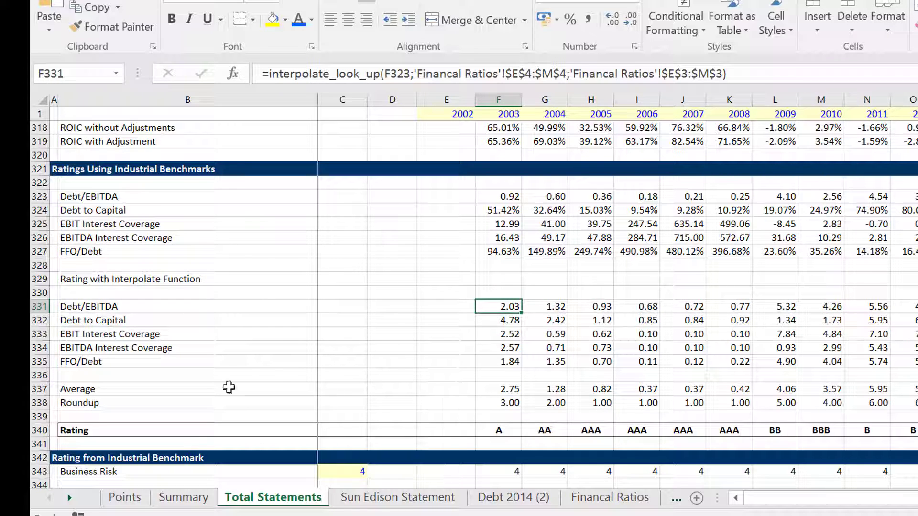
- Open the Lookup and Interpolate.xlsm workbook
{"action": "left_click", "coordinate": [48, 0]}
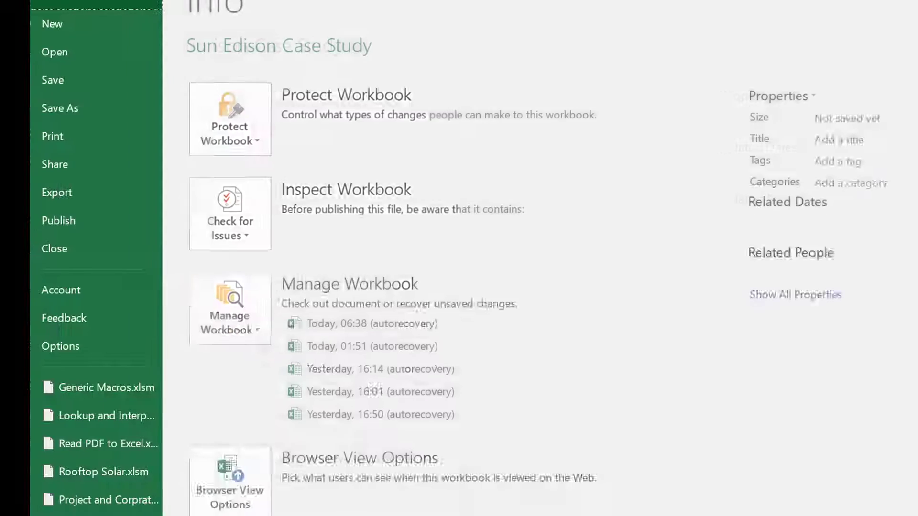
{"action": "left_click", "coordinate": [68, 56]}
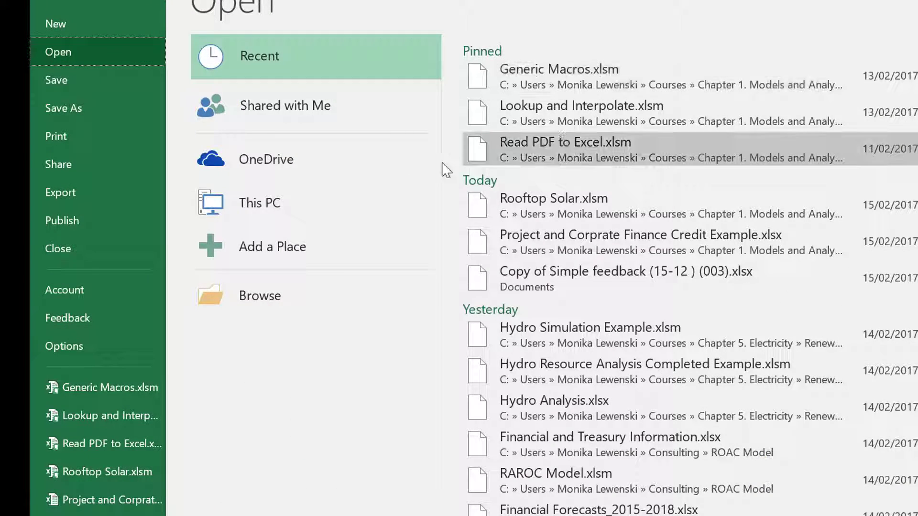
{"action": "left_click", "coordinate": [611, 107]}
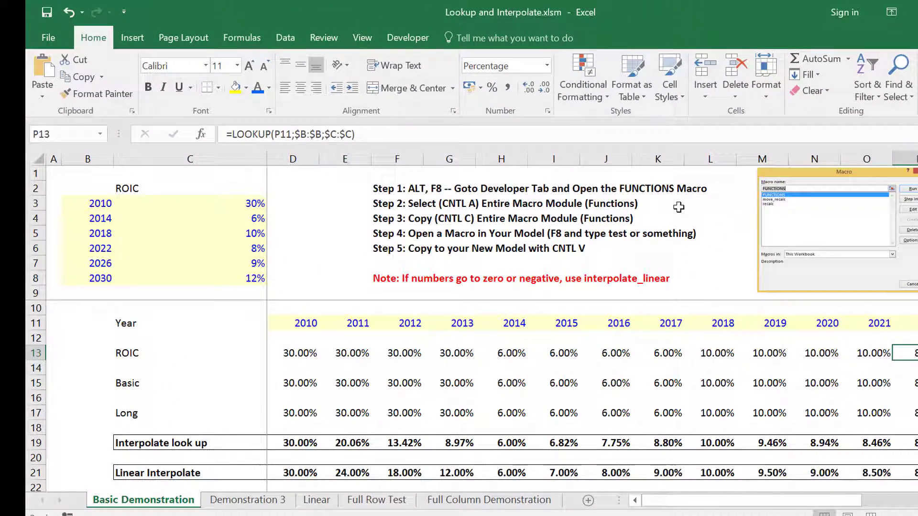
- Copy the entire code module containing the FUNCTIONS macro, and close Lookup and Interpolate.xlsm without saving
{"action": "key", "text": "alt+F8"}
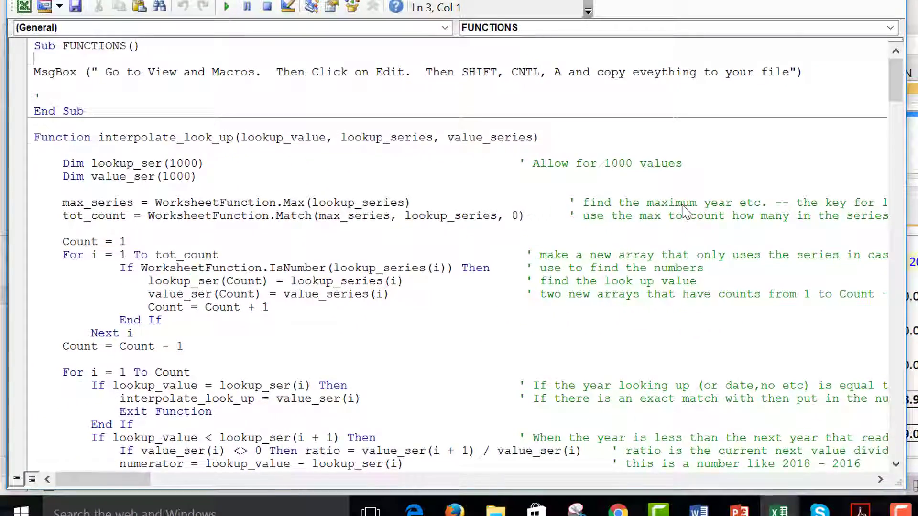
{"action": "key", "text": "ctrl+a"}
{"action": "key", "text": "ctrl+c"}
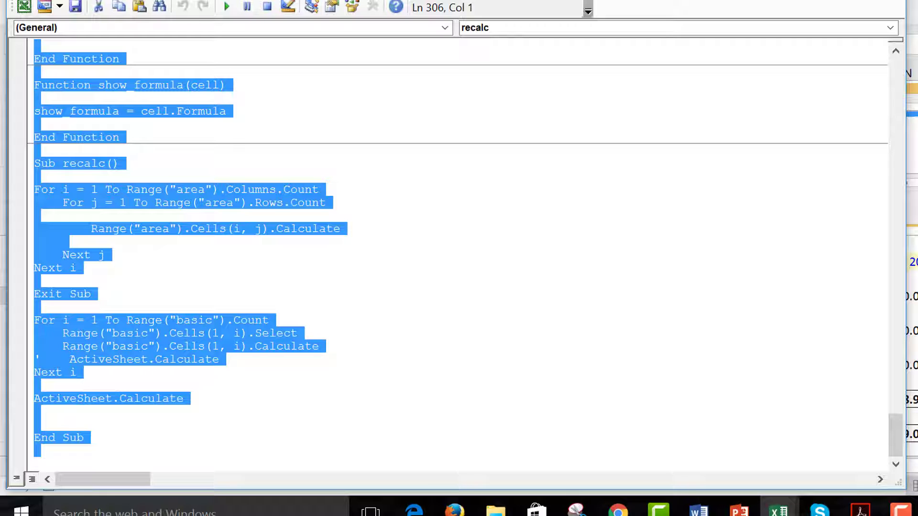
{"action": "key", "text": "alt+F11"}
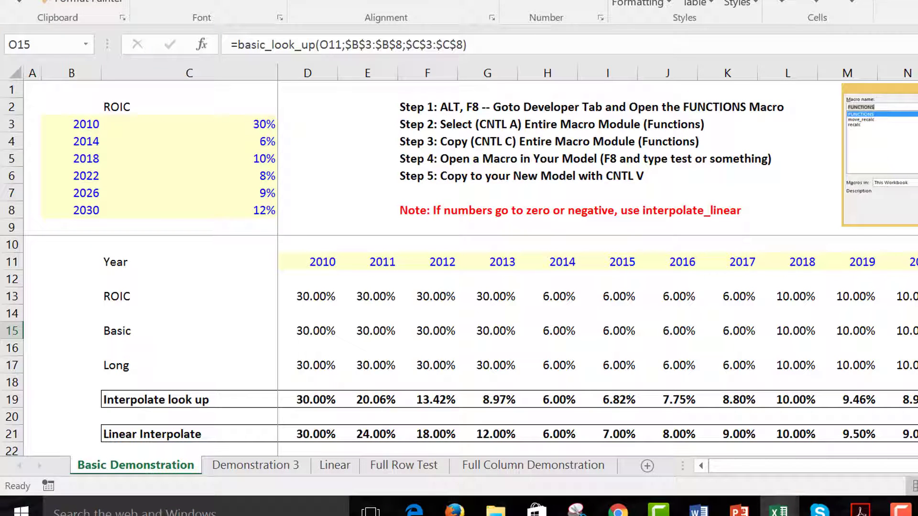
{"action": "key", "text": "alt+F4"}
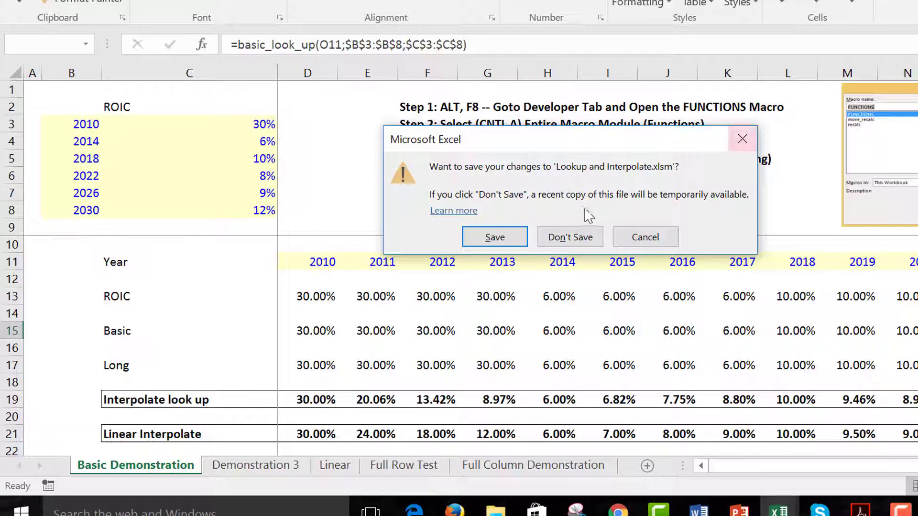
{"action": "left_click", "coordinate": [560, 237]}
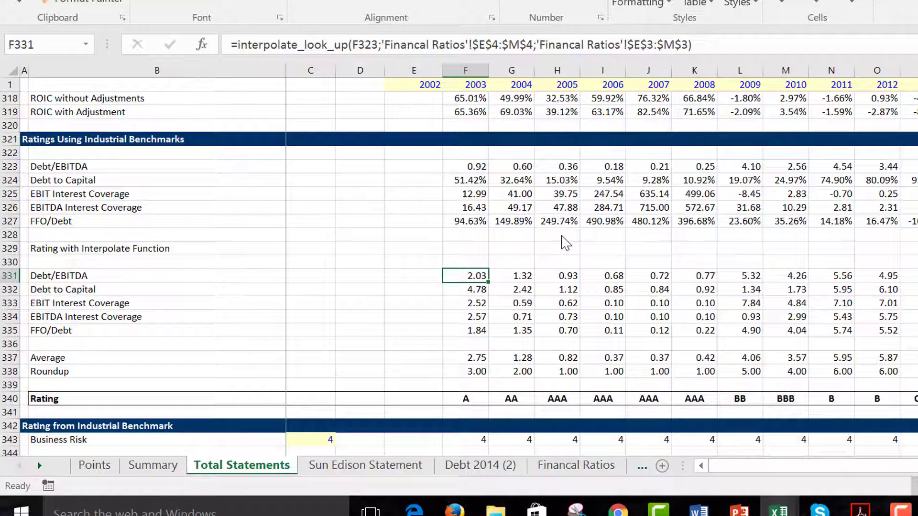
- Replace all code in the module containing the case study workbook's FUNCTIONS macro with the copied code
{"action": "key", "text": "alt+F8"}
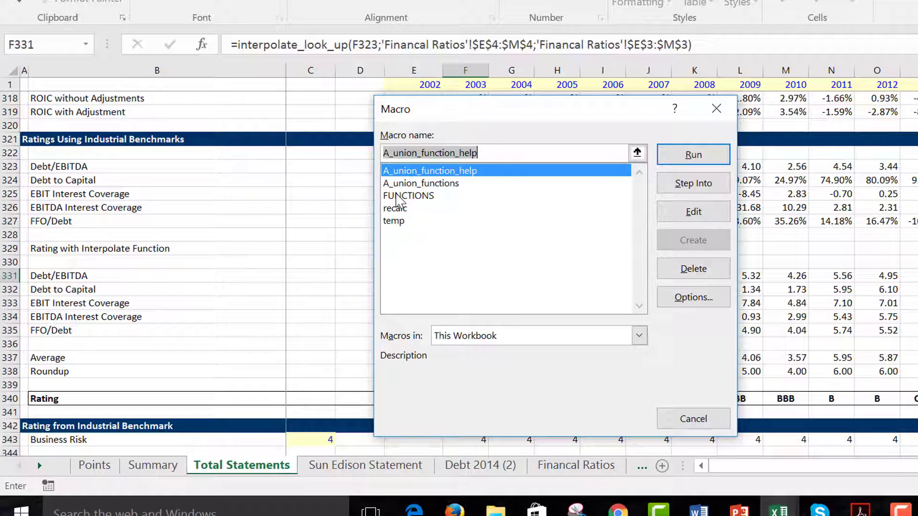
{"action": "left_click", "coordinate": [397, 196]}
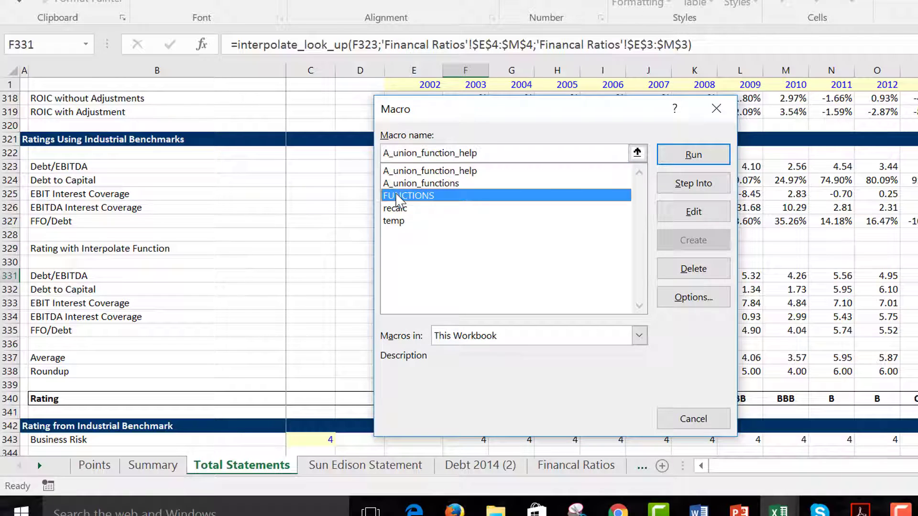
{"action": "left_click", "coordinate": [672, 211]}
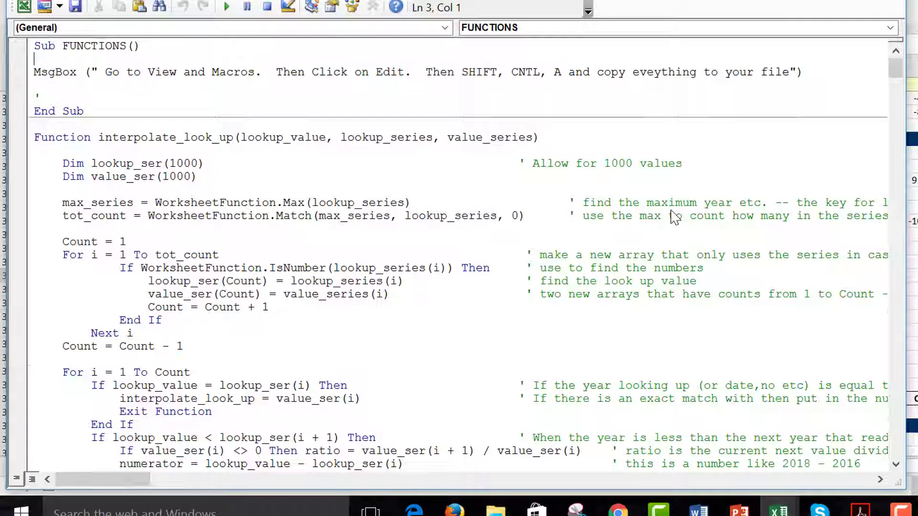
{"action": "key", "text": "ctrl+a"}
{"action": "key", "text": "Delete"}
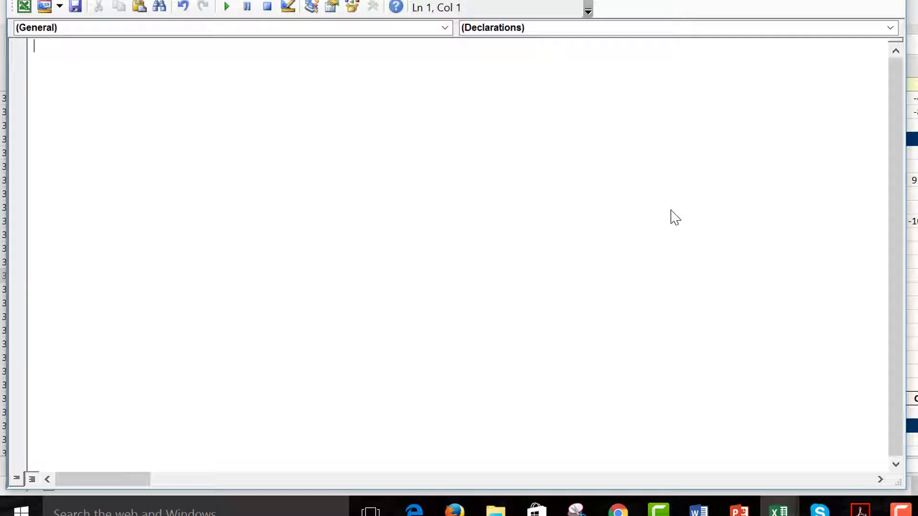
{"action": "key", "text": "ctrl+v"}
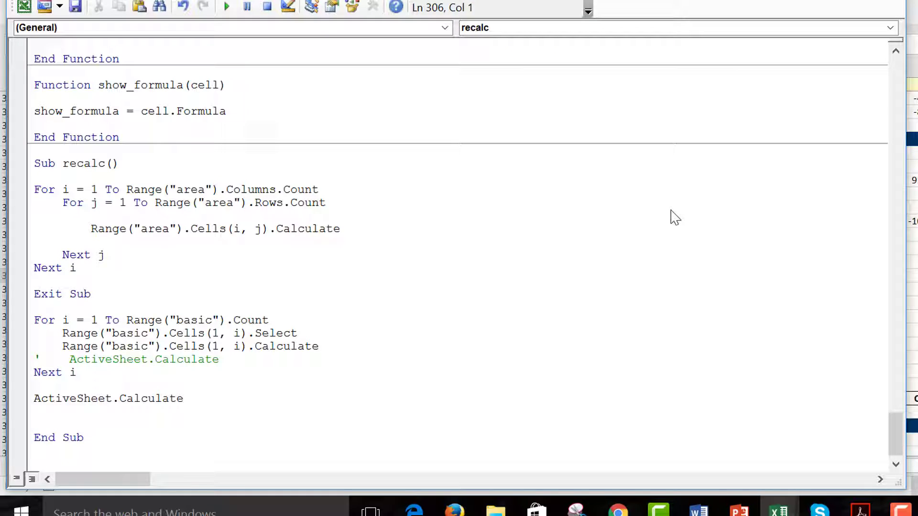
- Look through the pasted code from the recalc macro back up to Option Base 1 and interpolate_look_up
{"action": "key", "text": "Up"}
{"action": "key", "text": "Page_Up"}
{"action": "key", "text": "Page_Up"}
{"action": "key", "text": "Page_Up"}
{"action": "key", "text": "Page_Up"}
{"action": "key", "text": "Page_Up"}
{"action": "key", "text": "Page_Up"}
{"action": "key", "text": "Page_Up"}
{"action": "key", "text": "Page_Up"}
{"action": "key", "text": "Page_Up"}
{"action": "key", "text": "Page_Up"}
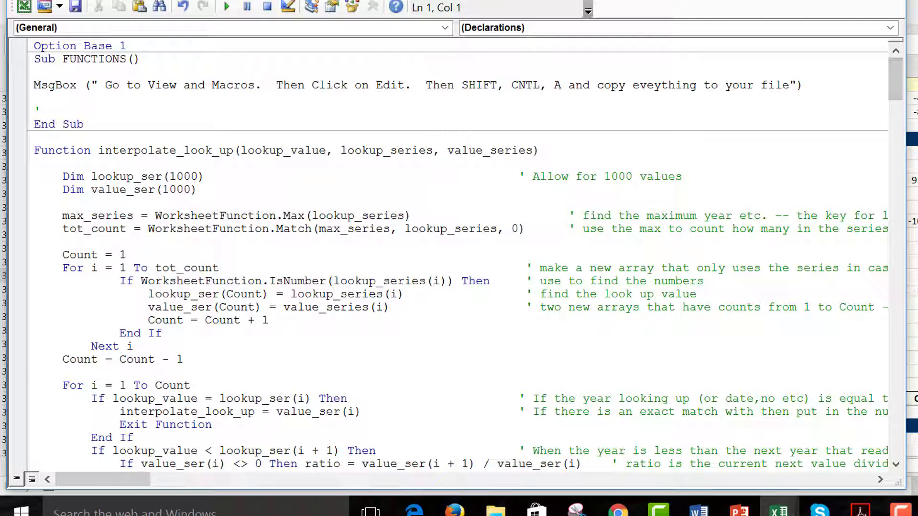
- Return to the Total Statements sheet and check which macros the workbook lists
{"action": "key", "text": "alt+F11"}
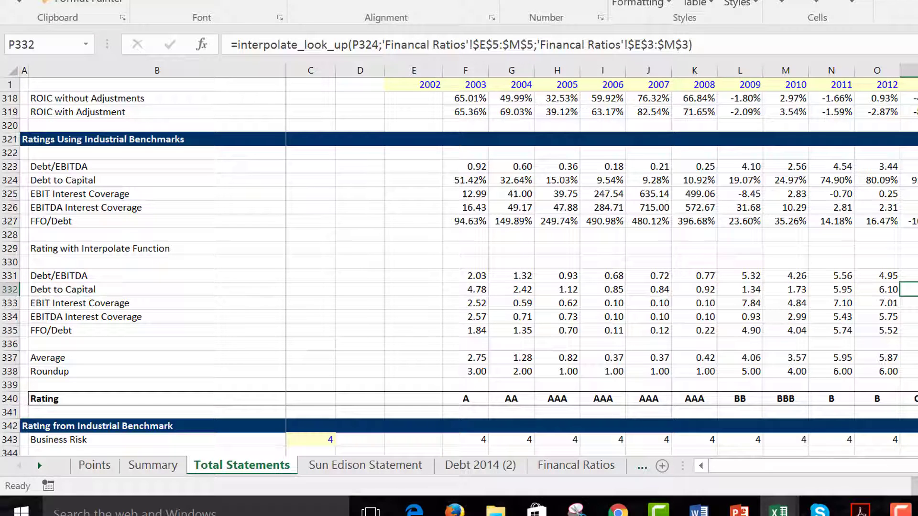
{"action": "key", "text": "alt+F8"}
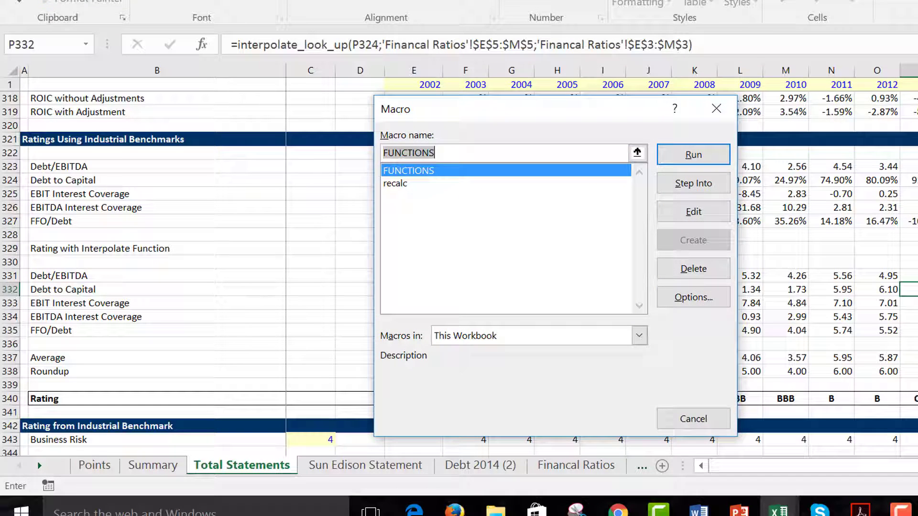
{"action": "left_click", "coordinate": [723, 114]}
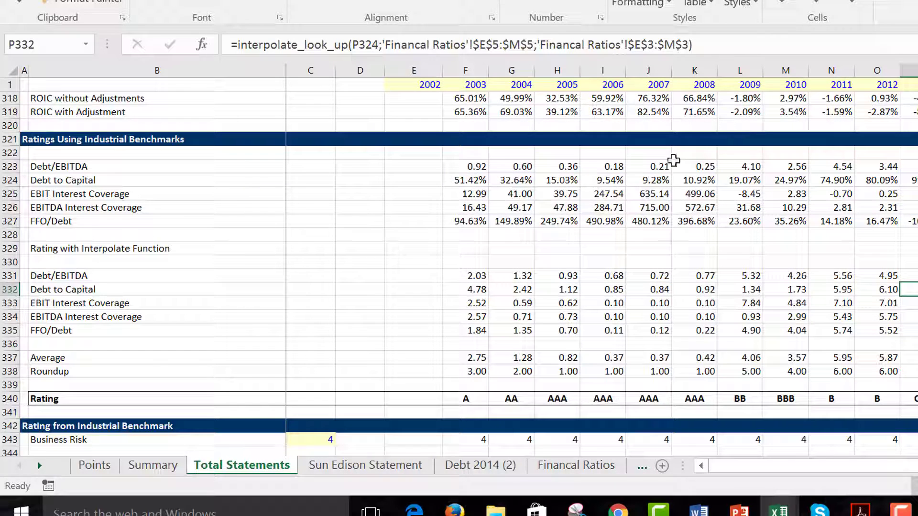
- Browse Total Statements from the interpolated ratings up to the Cash Flow Statement and back
{"action": "left_click", "coordinate": [505, 258]}
{"action": "key", "text": "Left"}
{"action": "key", "text": "Left"}
{"action": "key", "text": "Left"}
{"action": "key", "text": "Left"}
{"action": "key", "text": "Left"}
{"action": "key", "text": "Left"}
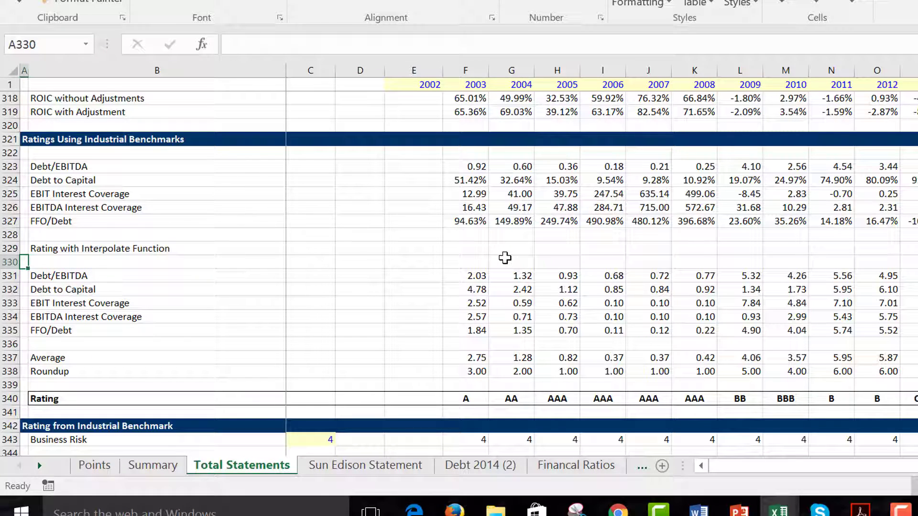
{"action": "key", "text": "Page_Up"}
{"action": "key", "text": "Page_Up"}
{"action": "key", "text": "Page_Up"}
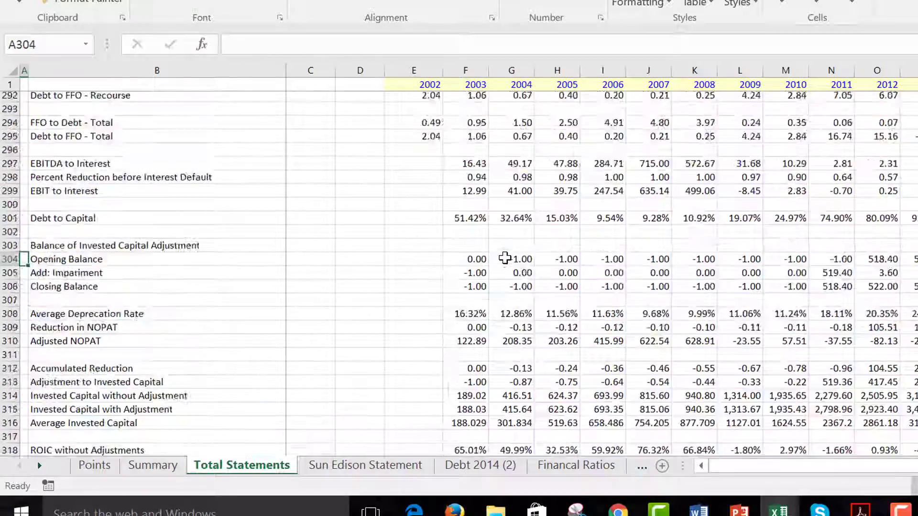
{"action": "key", "text": "Page_Up"}
{"action": "key", "text": "Page_Up"}
{"action": "key", "text": "Page_Up"}
{"action": "key", "text": "Page_Up"}
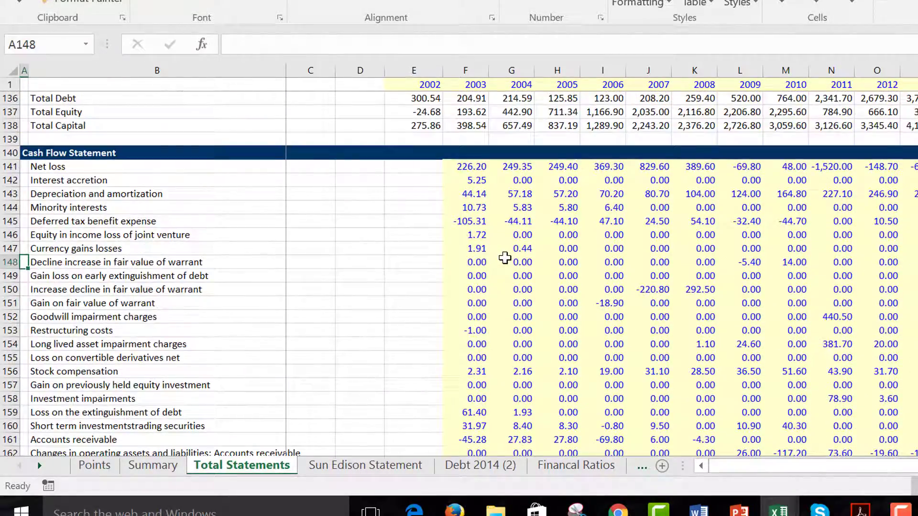
{"action": "key", "text": "Page_Down"}
{"action": "key", "text": "Page_Down"}
{"action": "key", "text": "Page_Down"}
{"action": "key", "text": "Page_Down"}
{"action": "key", "text": "Page_Down"}
{"action": "key", "text": "Page_Down"}
{"action": "key", "text": "Page_Down"}
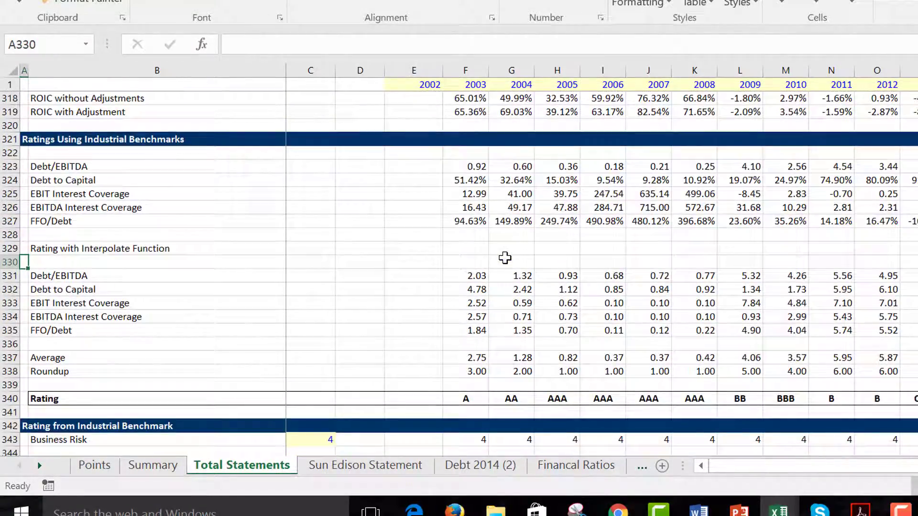
- Examine the ratios, scores and Rating row under Rating from Industrial Benchmark and the start of Alternative Benchmark
{"action": "key", "text": "Page_Down"}
{"action": "key", "text": "Down"}
{"action": "key", "text": "Down"}
{"action": "key", "text": "Down"}
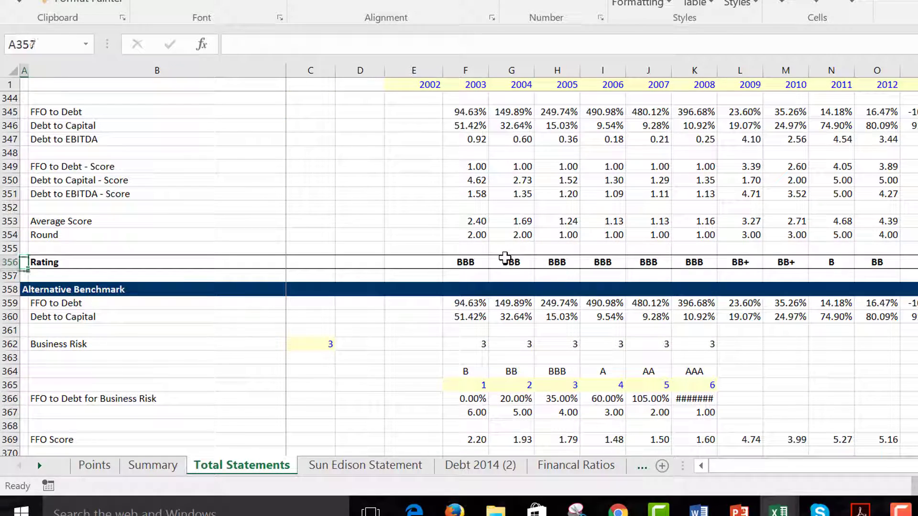
{"action": "key", "text": "Down"}
{"action": "key", "text": "Down"}
{"action": "key", "text": "Up"}
{"action": "key", "text": "Up"}
{"action": "key", "text": "Up"}
{"action": "key", "text": "Up"}
{"action": "key", "text": "Up"}
{"action": "key", "text": "Up"}
{"action": "key", "text": "Up"}
{"action": "key", "text": "Up"}
{"action": "key", "text": "Up"}
{"action": "key", "text": "Up"}
{"action": "key", "text": "Up"}
{"action": "key", "text": "Up"}
{"action": "key", "text": "Up"}
{"action": "key", "text": "Up"}
{"action": "key", "text": "Up"}
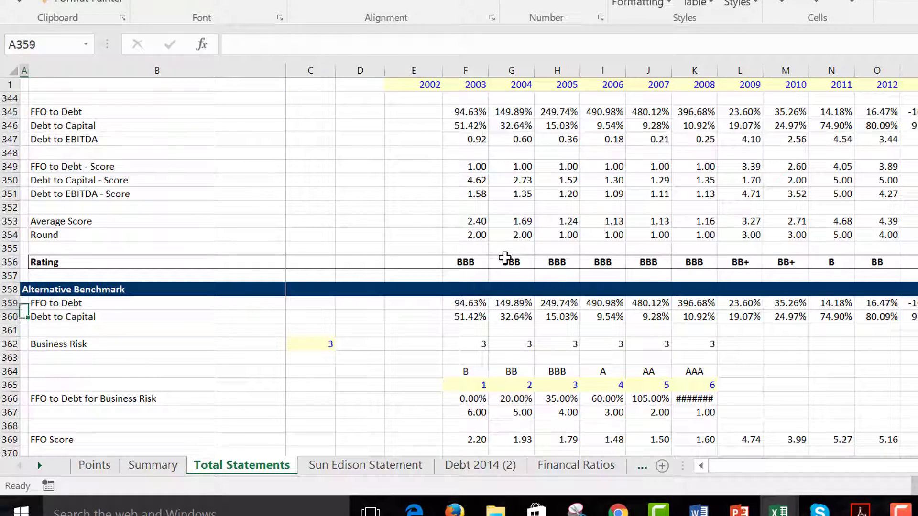
{"action": "key", "text": "Up"}
{"action": "key", "text": "Up"}
{"action": "key", "text": "Up"}
{"action": "key", "text": "Up"}
{"action": "key", "text": "Up"}
{"action": "key", "text": "Up"}
{"action": "key", "text": "Up"}
{"action": "key", "text": "Up"}
{"action": "key", "text": "Up"}
{"action": "key", "text": "Up"}
{"action": "key", "text": "Up"}
{"action": "key", "text": "Up"}
{"action": "key", "text": "Up"}
{"action": "key", "text": "Up"}
{"action": "key", "text": "Up"}
{"action": "key", "text": "Up"}
{"action": "key", "text": "Up"}
{"action": "key", "text": "Up"}
{"action": "key", "text": "Up"}
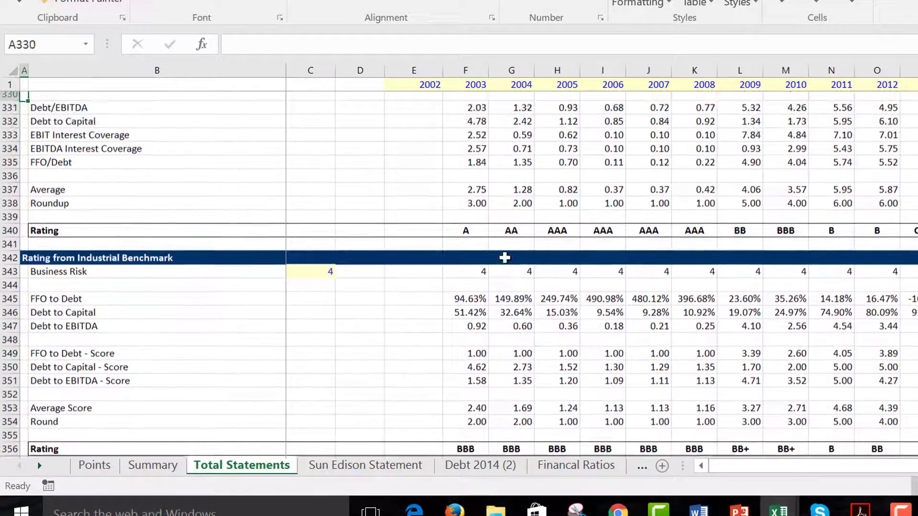
- Return to Ratings Using Industrial Benchmarks and trace the 2003 Debt/EBITDA ratio to its interpolate_look_up formula
{"action": "key", "text": "Up"}
{"action": "key", "text": "Up"}
{"action": "key", "text": "Right"}
{"action": "key", "text": "Right"}
{"action": "key", "text": "Right"}
{"action": "key", "text": "Right"}
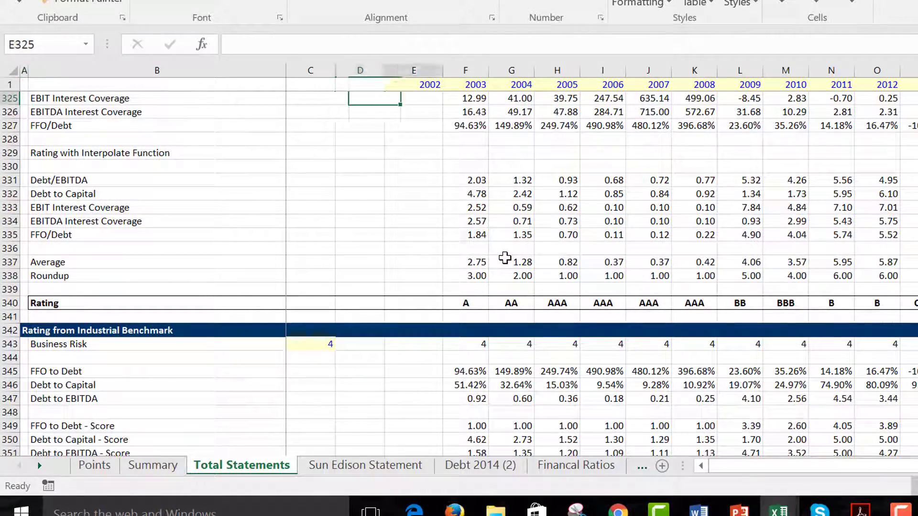
{"action": "key", "text": "Up"}
{"action": "key", "text": "Up"}
{"action": "key", "text": "Up"}
{"action": "key", "text": "Up"}
{"action": "key", "text": "Down"}
{"action": "key", "text": "Down"}
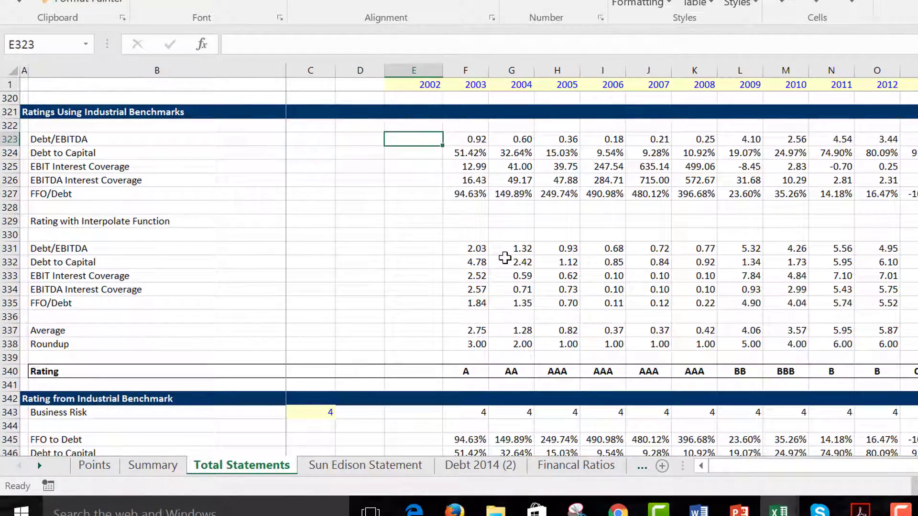
{"action": "key", "text": "Right"}
{"action": "key", "text": "Down"}
{"action": "key", "text": "Down"}
{"action": "key", "text": "Down"}
{"action": "key", "text": "Down"}
{"action": "key", "text": "Down"}
{"action": "key", "text": "Down"}
{"action": "key", "text": "Down"}
{"action": "key", "text": "Down"}
{"action": "key", "text": "Down"}
{"action": "key", "text": "Down"}
{"action": "key", "text": "Up"}
{"action": "key", "text": "Up"}
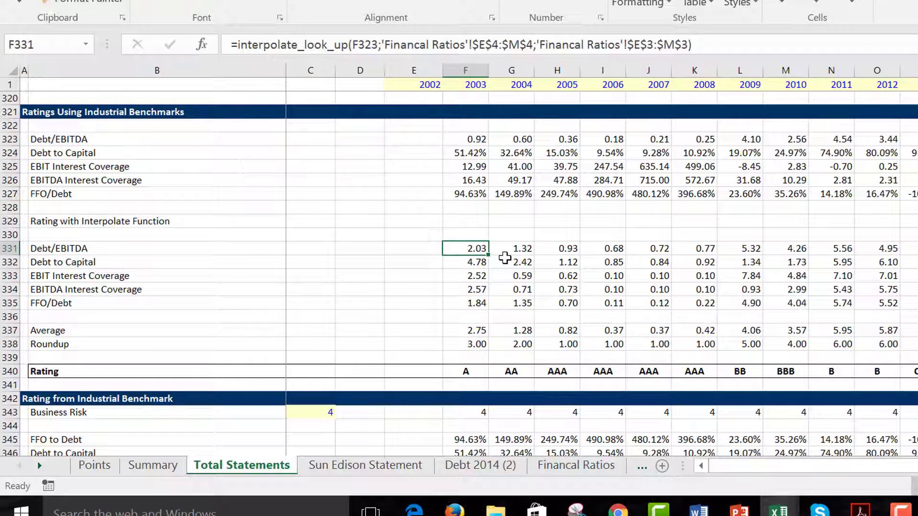
- Review the Debt/EBITDA benchmarks on the Financal Ratios sheet for every rating from AAA+ to CCC-
{"action": "key", "text": "ctrl+Page_Down"}
{"action": "key", "text": "ctrl+Page_Down"}
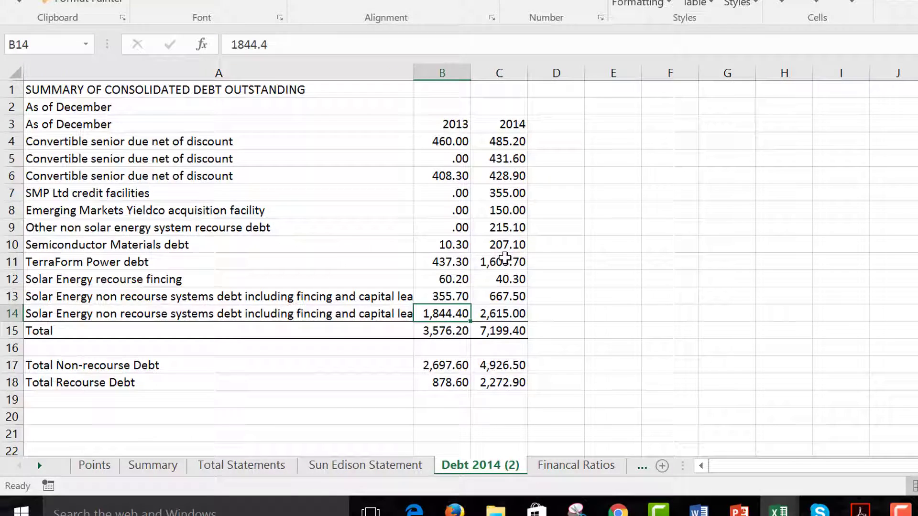
{"action": "key", "text": "ctrl+Page_Down"}
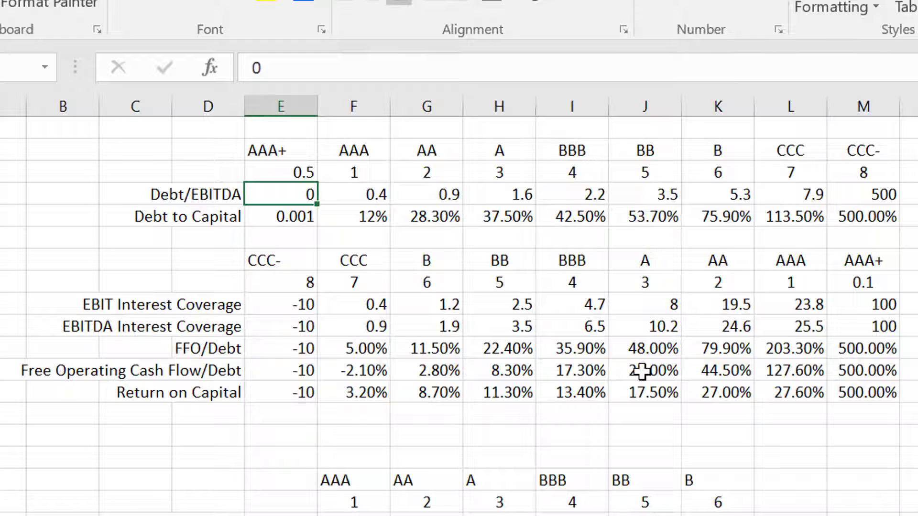
{"action": "key", "text": "Right"}
{"action": "key", "text": "Right"}
{"action": "key", "text": "Right"}
{"action": "key", "text": "Right"}
{"action": "key", "text": "Right"}
{"action": "key", "text": "Right"}
{"action": "key", "text": "Right"}
{"action": "key", "text": "Right"}
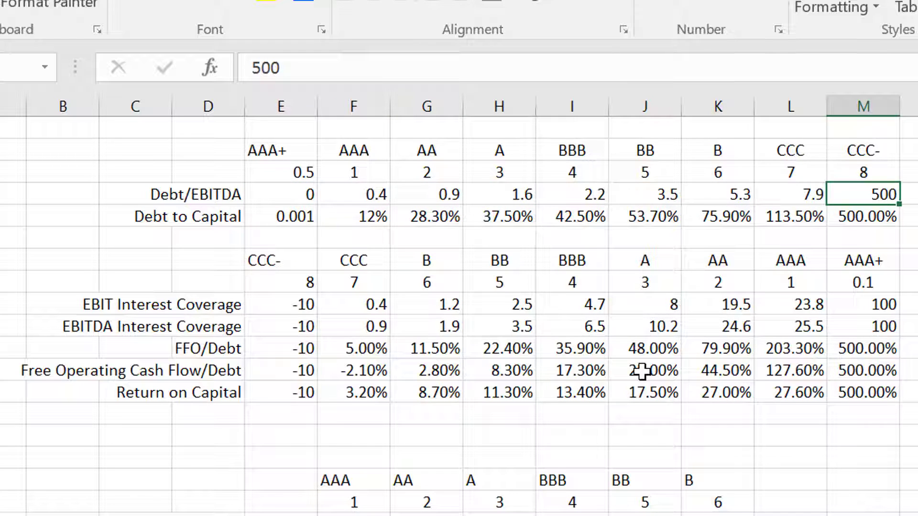
- Review the Debt/EBITDA benchmarks from CCC- back to AAA+ and the Debt to Capital benchmarks from AAA+ across to CCC-
{"action": "key", "text": "Left"}
{"action": "key", "text": "Left"}
{"action": "key", "text": "Left"}
{"action": "key", "text": "Left"}
{"action": "key", "text": "Left"}
{"action": "key", "text": "Left"}
{"action": "key", "text": "Left"}
{"action": "key", "text": "Left"}
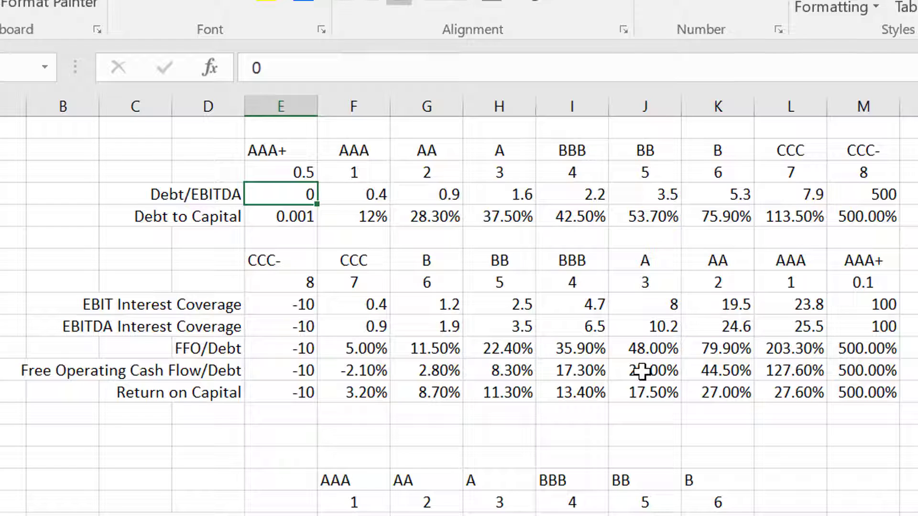
{"action": "key", "text": "Down"}
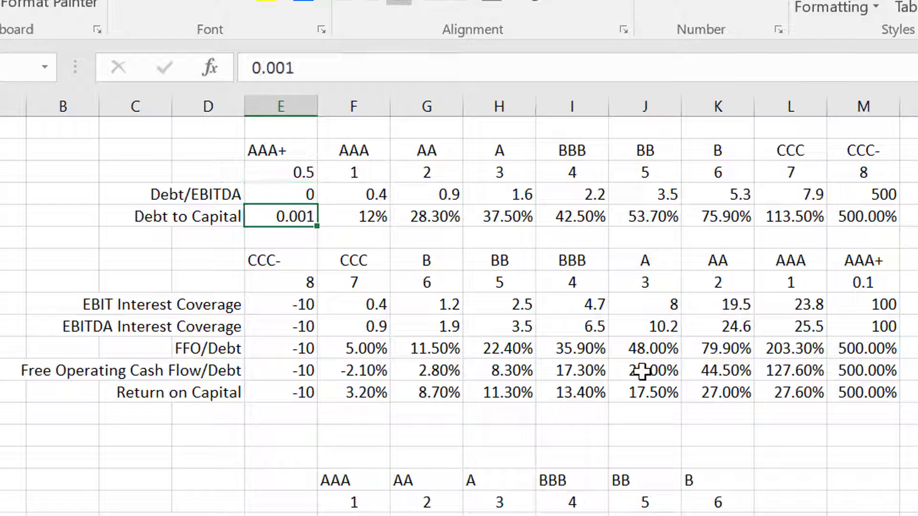
{"action": "key", "text": "Up"}
{"action": "key", "text": "Down"}
{"action": "key", "text": "Right"}
{"action": "key", "text": "Right"}
{"action": "key", "text": "Right"}
{"action": "key", "text": "Right"}
{"action": "key", "text": "Right"}
{"action": "key", "text": "Right"}
{"action": "key", "text": "Right"}
{"action": "key", "text": "Right"}
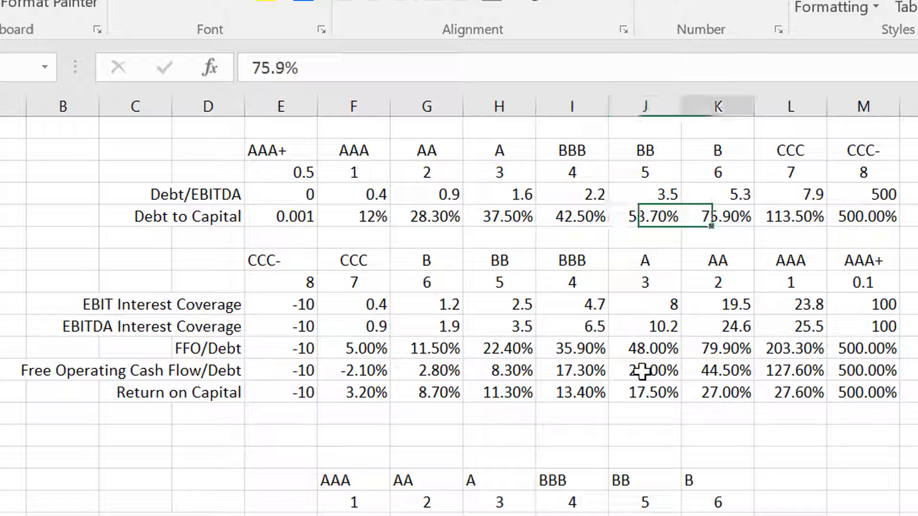
- Compare the rating labels and numeric scores with the Debt/EBITDA and Debt to Capital benchmarks, ending at the CCC- column
{"action": "key", "text": "Up"}
{"action": "key", "text": "Left"}
{"action": "key", "text": "Left"}
{"action": "key", "text": "Left"}
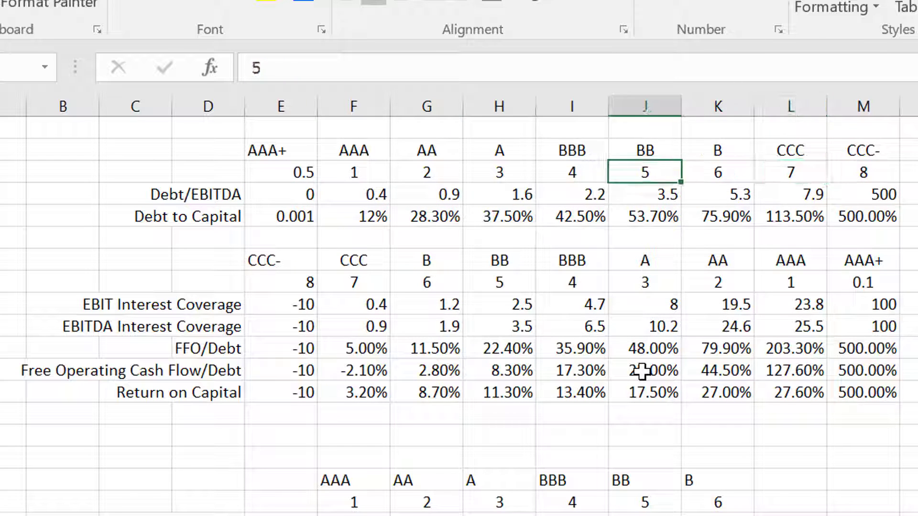
{"action": "key", "text": "Left"}
{"action": "key", "text": "Down"}
{"action": "key", "text": "Left"}
{"action": "key", "text": "Left"}
{"action": "key", "text": "Left"}
{"action": "key", "text": "Right"}
{"action": "key", "text": "Right"}
{"action": "key", "text": "Right"}
{"action": "key", "text": "Right"}
{"action": "key", "text": "Right"}
{"action": "key", "text": "Right"}
{"action": "key", "text": "Right"}
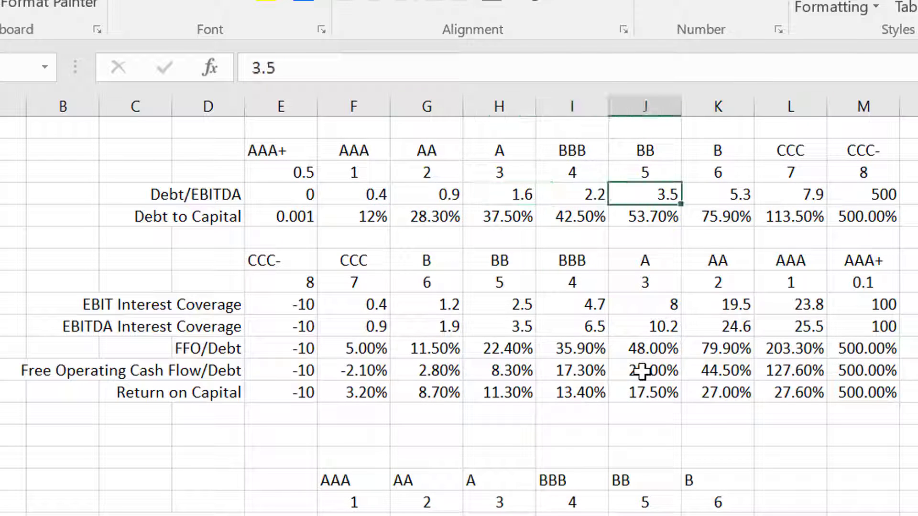
{"action": "key", "text": "Up"}
{"action": "key", "text": "Up"}
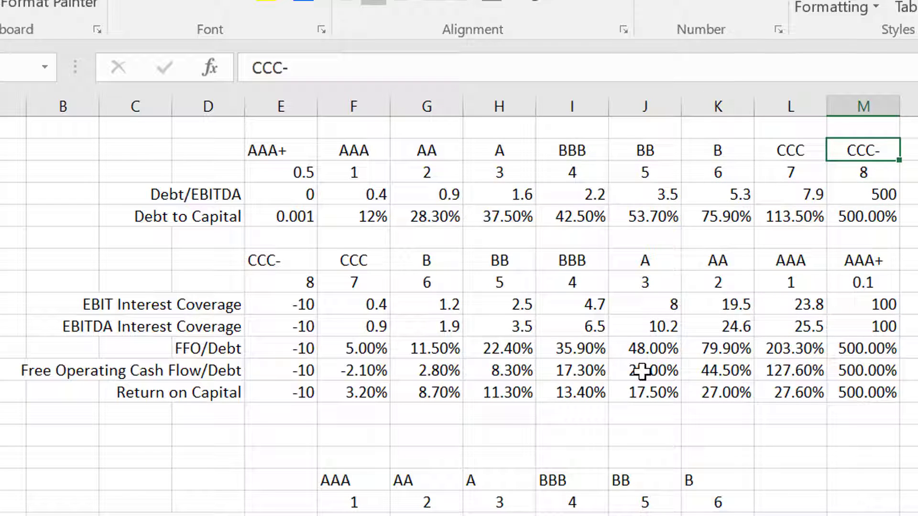
{"action": "key", "text": "Down"}
{"action": "key", "text": "Down"}
{"action": "key", "text": "Up"}
{"action": "key", "text": "Down"}
{"action": "key", "text": "Down"}
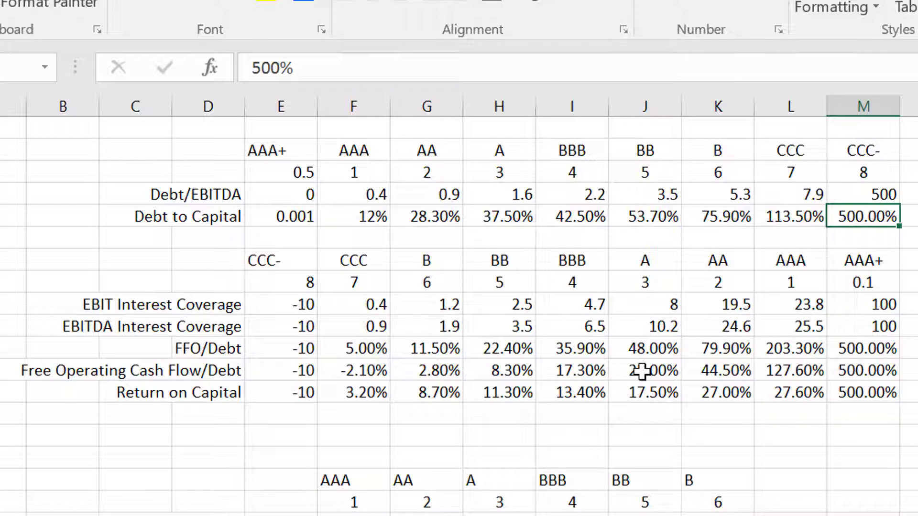
{"action": "key", "text": "Up"}
{"action": "key", "text": "Left"}
{"action": "key", "text": "Right"}
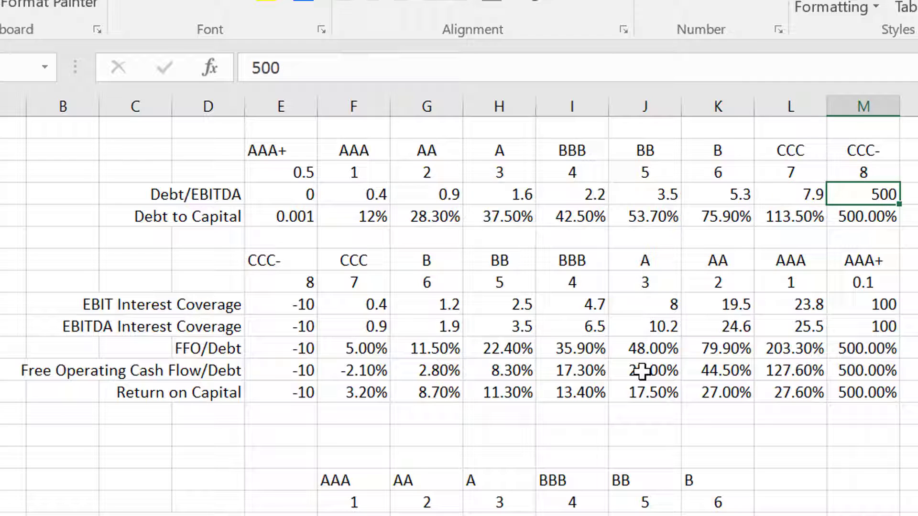
- Re-examine the extreme AAA+ and CCC- limits of the Debt/EBITDA and Debt to Capital benchmark rows
{"action": "key", "text": "Left"}
{"action": "key", "text": "Left"}
{"action": "key", "text": "Left"}
{"action": "key", "text": "Left"}
{"action": "key", "text": "Left"}
{"action": "key", "text": "Left"}
{"action": "key", "text": "Left"}
{"action": "key", "text": "Left"}
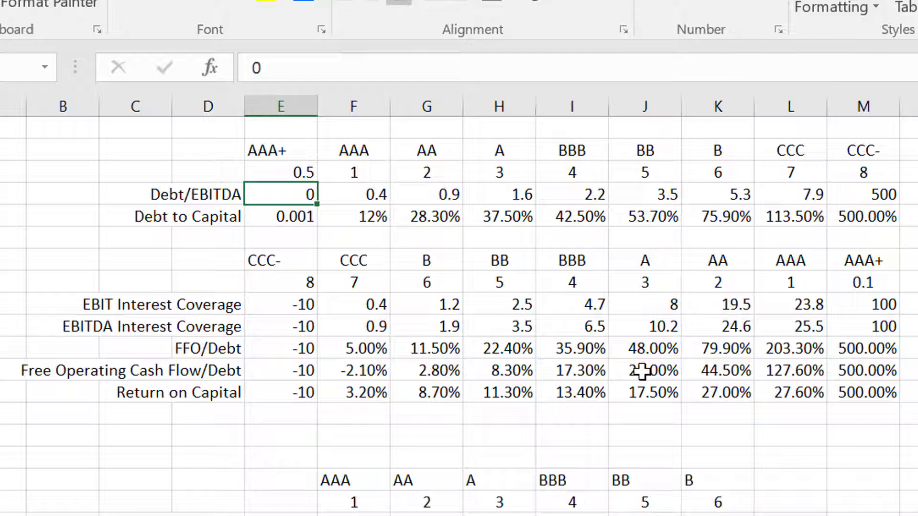
{"action": "key", "text": "Down"}
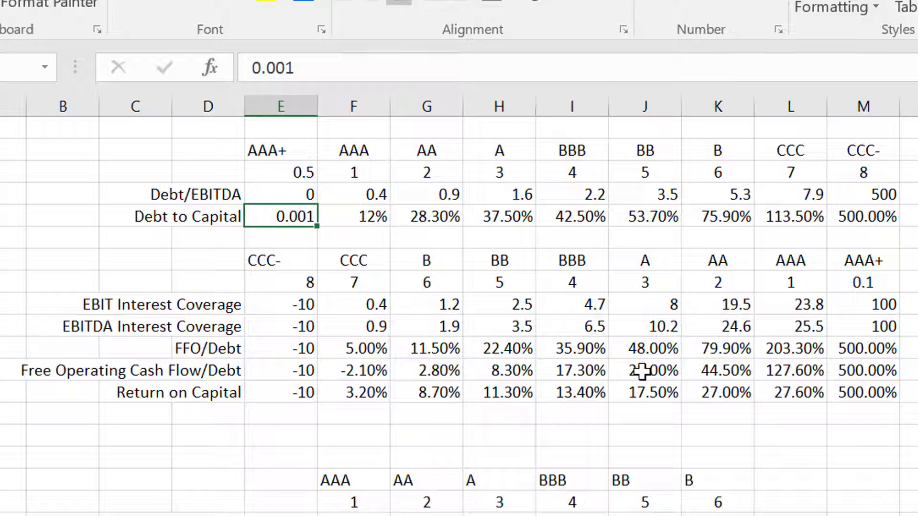
{"action": "key", "text": "Right"}
{"action": "key", "text": "Right"}
{"action": "key", "text": "Right"}
{"action": "key", "text": "Right"}
{"action": "key", "text": "Right"}
{"action": "key", "text": "Right"}
{"action": "key", "text": "Right"}
{"action": "key", "text": "Right"}
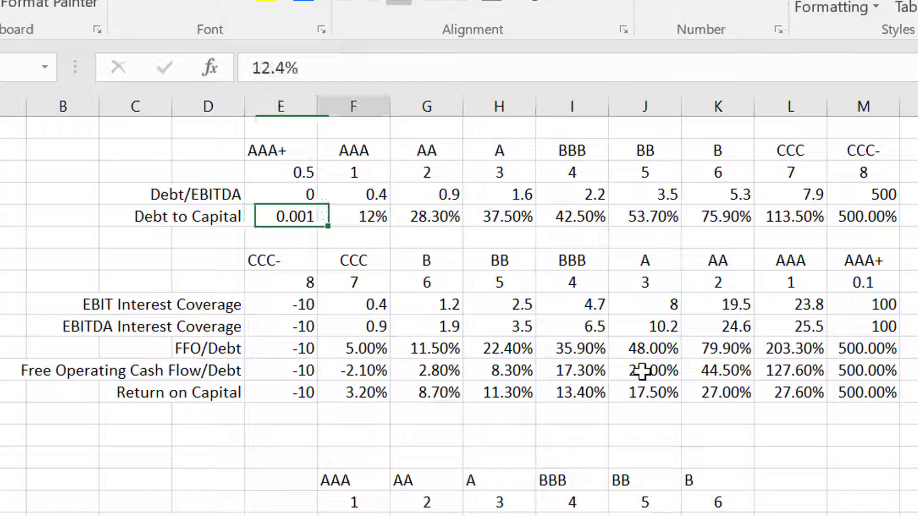
- Examine the reversed rating order of the second benchmark table and the CCC- values for coverage, FFO, cash flow and return on capital
{"action": "key", "text": "Down"}
{"action": "key", "text": "Down"}
{"action": "key", "text": "Down"}
{"action": "key", "text": "Down"}
{"action": "key", "text": "Down"}
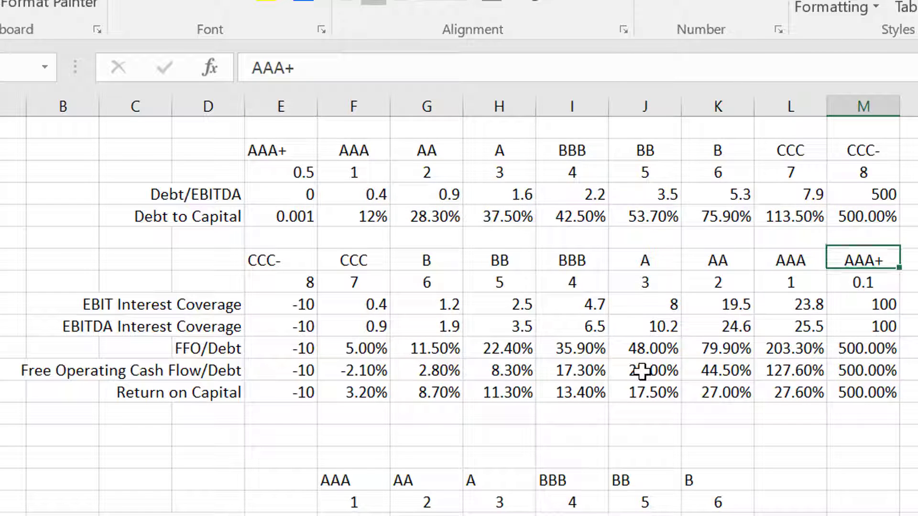
{"action": "key", "text": "Left"}
{"action": "key", "text": "Left"}
{"action": "key", "text": "Left"}
{"action": "key", "text": "Left"}
{"action": "key", "text": "Left"}
{"action": "key", "text": "Left"}
{"action": "key", "text": "Left"}
{"action": "key", "text": "Left"}
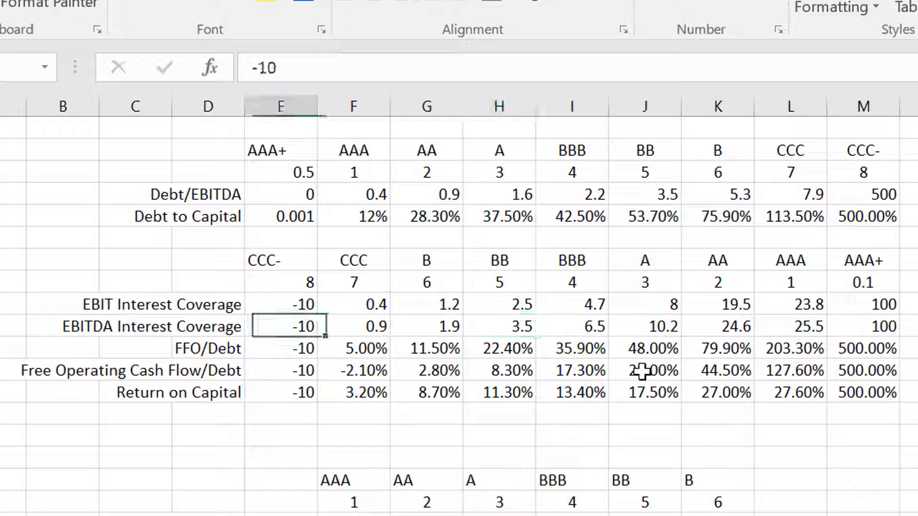
{"action": "key", "text": "Up"}
{"action": "key", "text": "Left"}
{"action": "key", "text": "Down"}
{"action": "key", "text": "Right"}
{"action": "key", "text": "Down"}
{"action": "key", "text": "Down"}
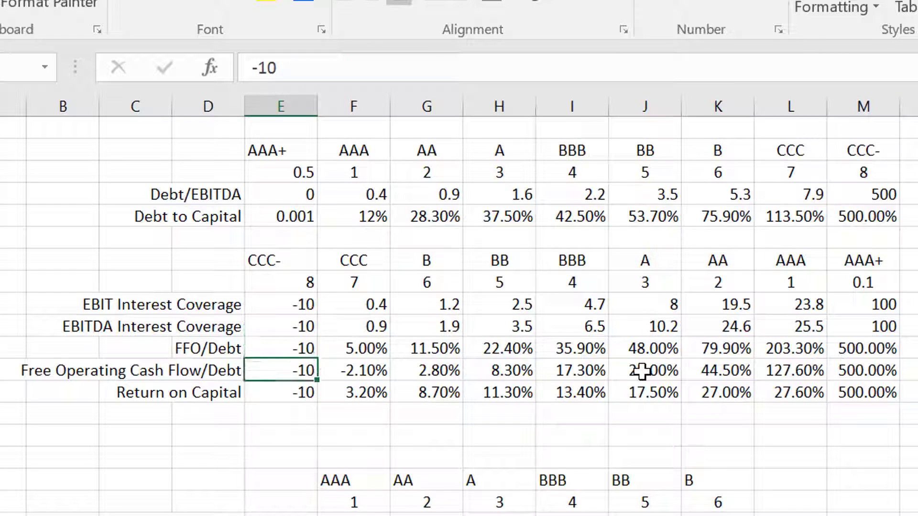
{"action": "key", "text": "Up"}
{"action": "key", "text": "Down"}
{"action": "key", "text": "Down"}
{"action": "key", "text": "Up"}
{"action": "key", "text": "Left"}
{"action": "key", "text": "Right"}
{"action": "key", "text": "Down"}
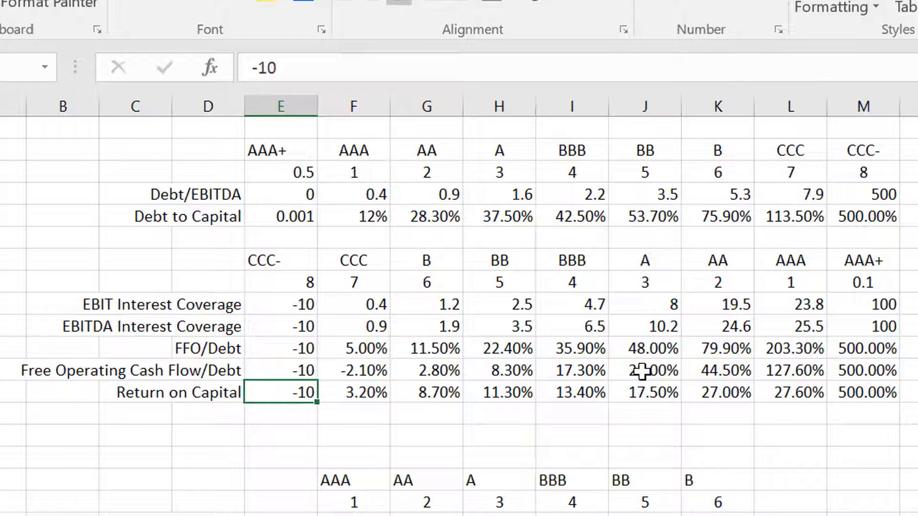
{"action": "key", "text": "Up"}
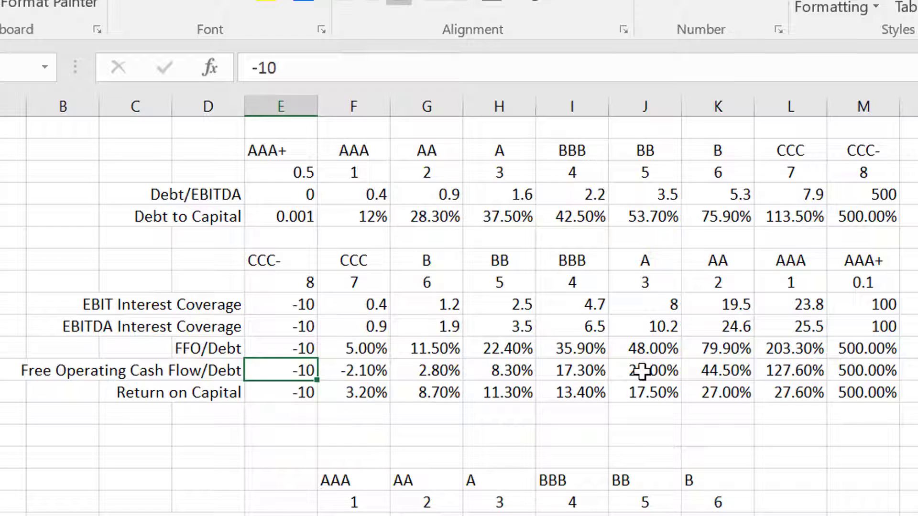
- Begin a replacement formula in the 2003 Debt/EBITDA rating cell on Total Statements and compare the interpolate_look_up function variants
{"action": "key", "text": "ctrl+Page_Up"}
{"action": "key", "text": "ctrl+Page_Up"}
{"action": "key", "text": "ctrl+Page_Up"}
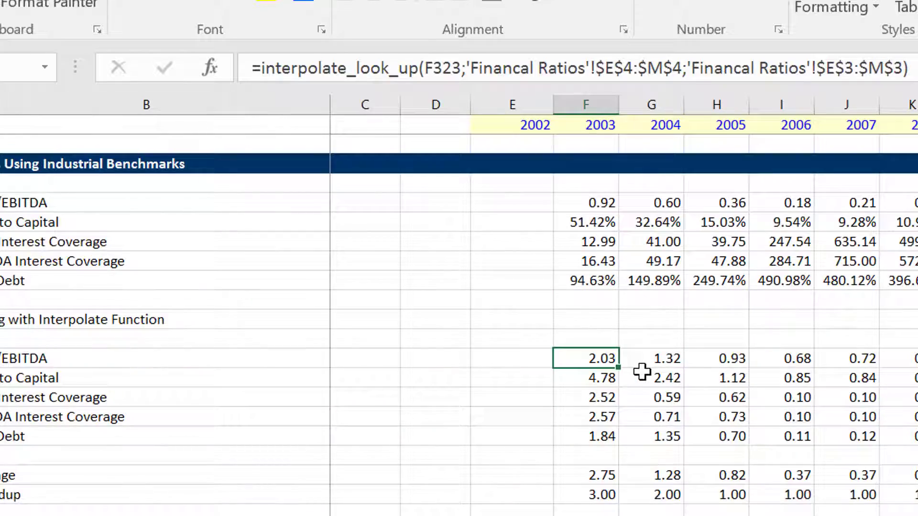
{"action": "key", "text": "Down"}
{"action": "key", "text": "Up"}
{"action": "key", "text": "F2"}
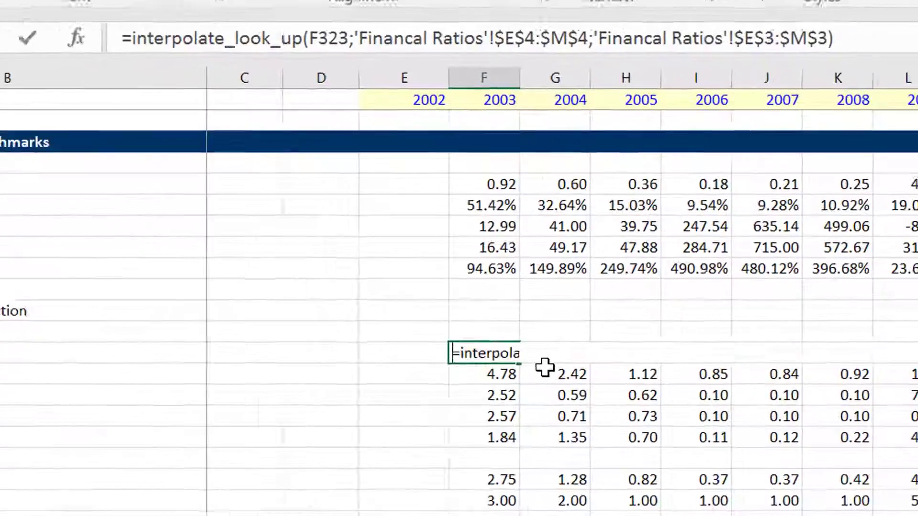
{"action": "key", "text": "shift+Home"}
{"action": "type", "text": "=in"}
{"action": "key", "text": "Down"}
{"action": "key", "text": "Down"}
{"action": "key", "text": "Down"}
{"action": "key", "text": "Down"}
{"action": "key", "text": "Down"}
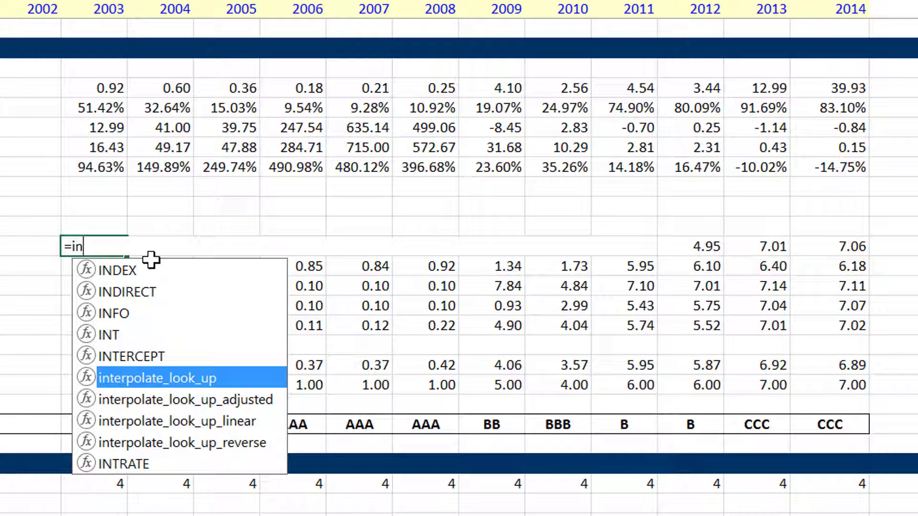
{"action": "key", "text": "Down"}
{"action": "key", "text": "Down"}
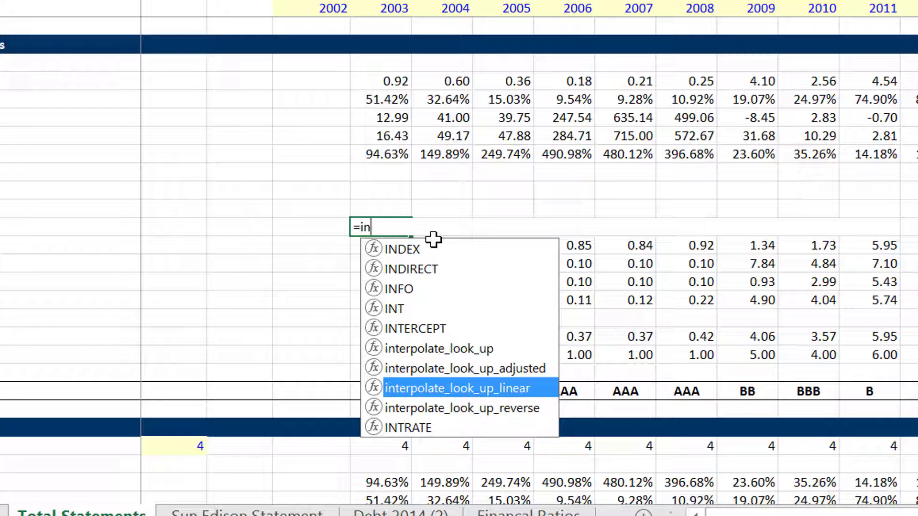
{"action": "key", "text": "Up"}
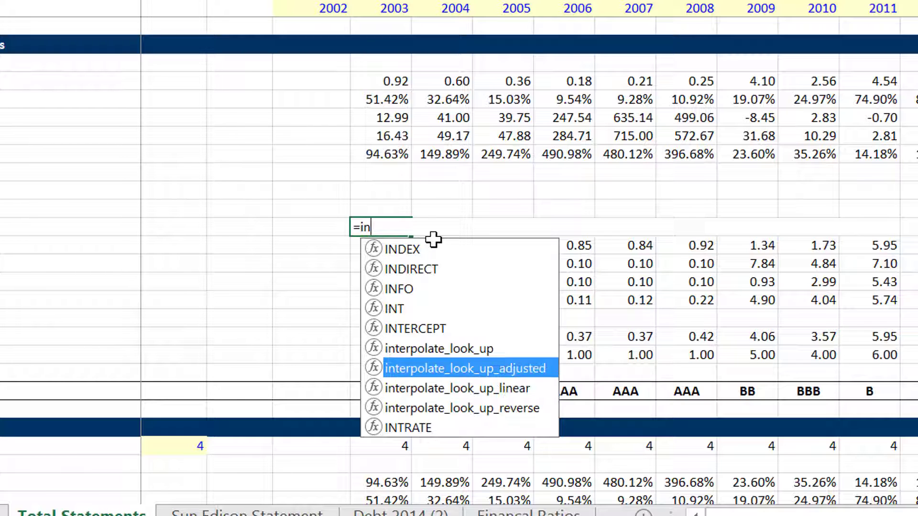
{"action": "key", "text": "Up"}
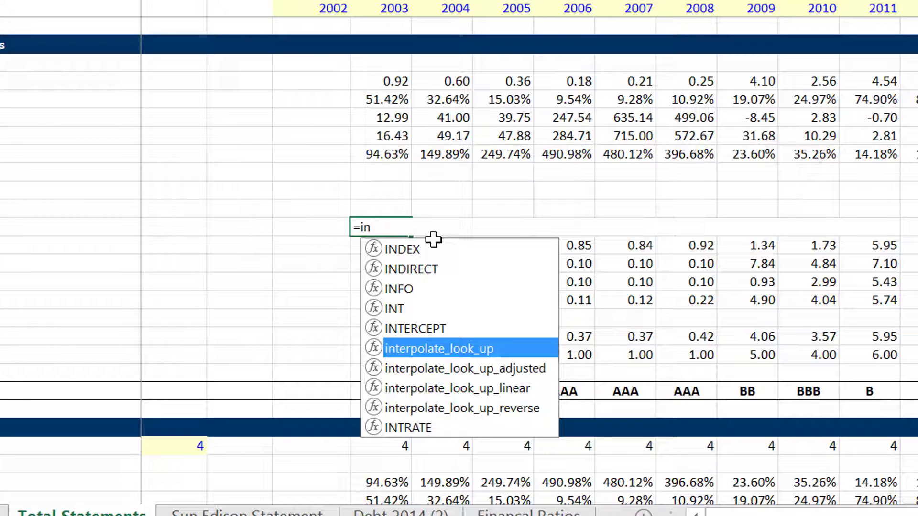
{"action": "key", "text": "Down"}
{"action": "key", "text": "Down"}
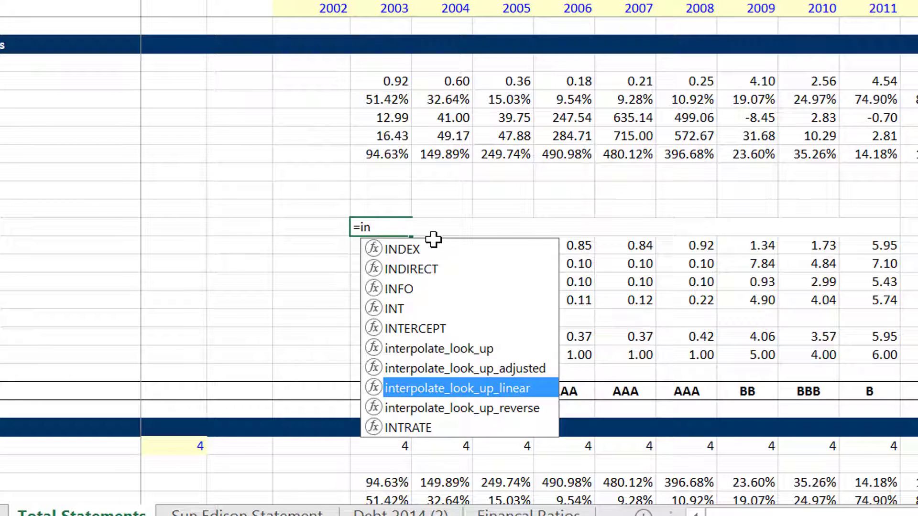
- Insert the interpolate_look_up_linear function with the 2003 Debt/EBITDA ratio in F323 as its first argument
{"action": "key", "text": "Tab"}
{"action": "key", "text": "Up"}
{"action": "key", "text": "Up"}
{"action": "key", "text": "Up"}
{"action": "key", "text": "Up"}
{"action": "key", "text": "Up"}
{"action": "key", "text": "Up"}
{"action": "key", "text": "Up"}
{"action": "key", "text": "Up"}
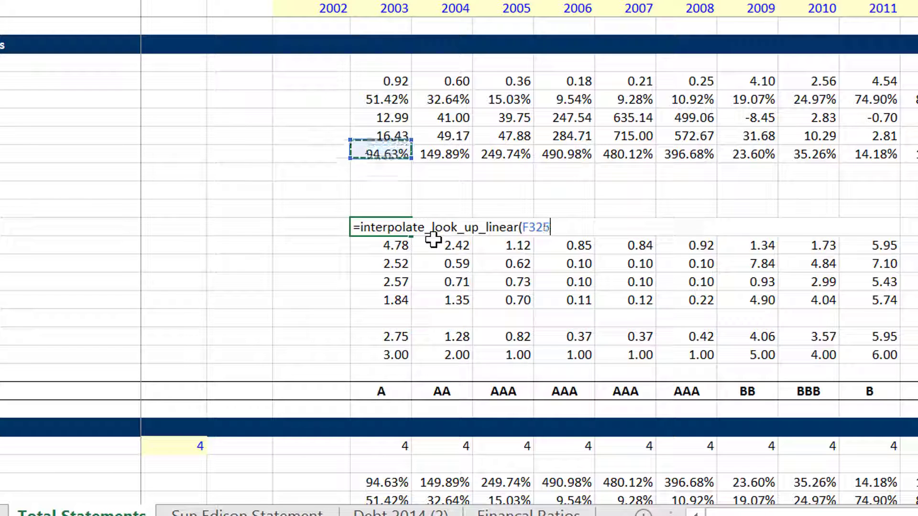
{"action": "type", "text": ";"}
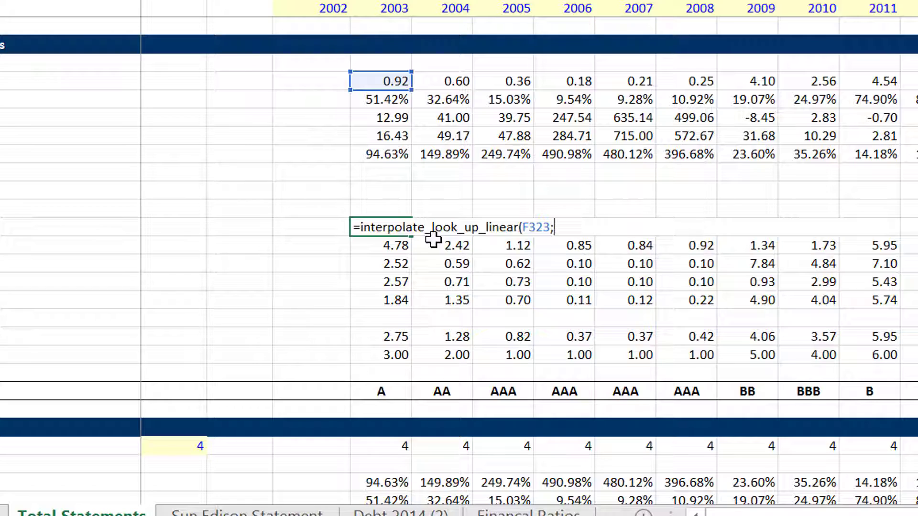
- Complete the formula with Financal Ratios row 4 as the second argument and row 3 as the third, then reselect F331
{"action": "key", "text": "Escape"}
{"action": "key", "text": "ctrl+Page_Down"}
{"action": "key", "text": "ctrl+Page_Down"}
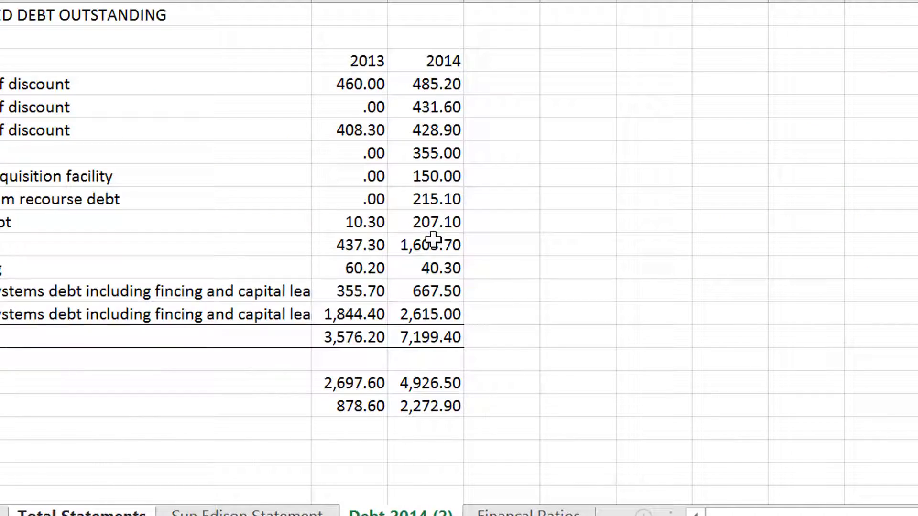
{"action": "key", "text": "ctrl+Page_Down"}
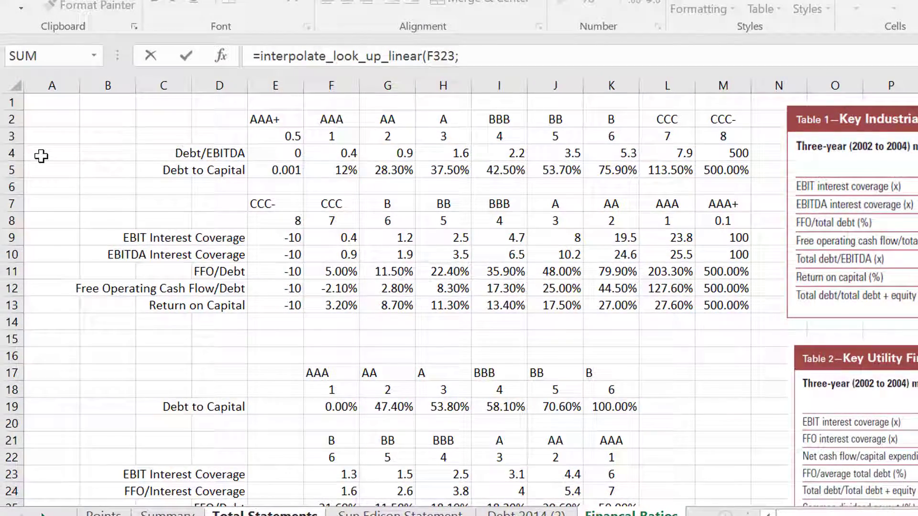
{"action": "key", "text": "ctrl+Page_Up"}
{"action": "key", "text": "ctrl+Page_Up"}
{"action": "key", "text": "ctrl+Page_Up"}
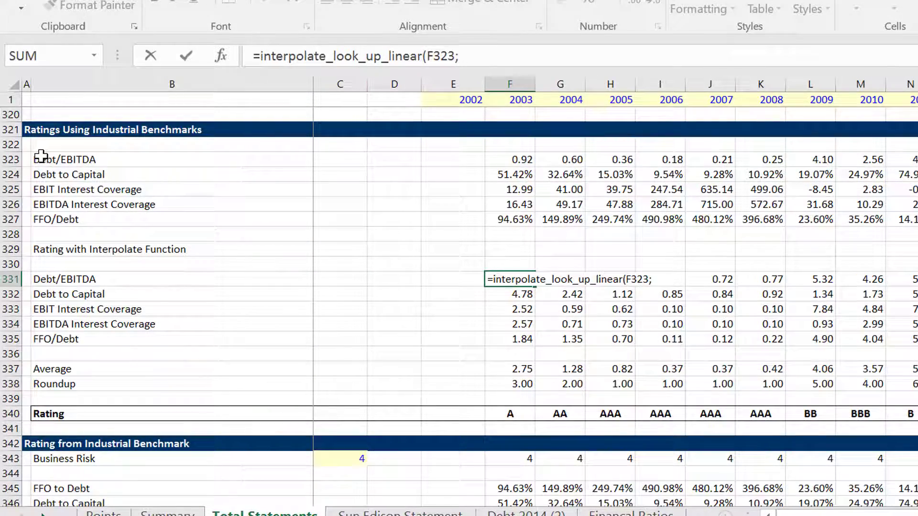
{"action": "key", "text": "ctrl+Page_Down"}
{"action": "key", "text": "ctrl+Page_Down"}
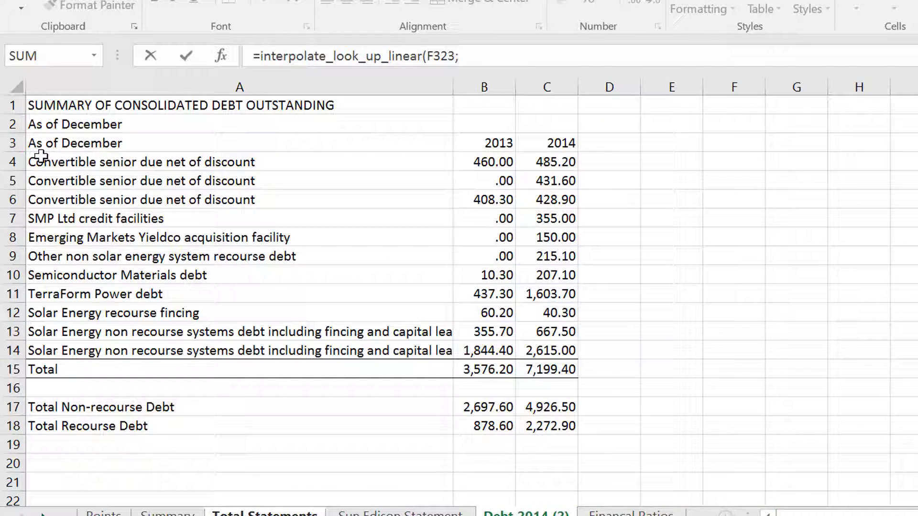
{"action": "key", "text": "ctrl+Page_Down"}
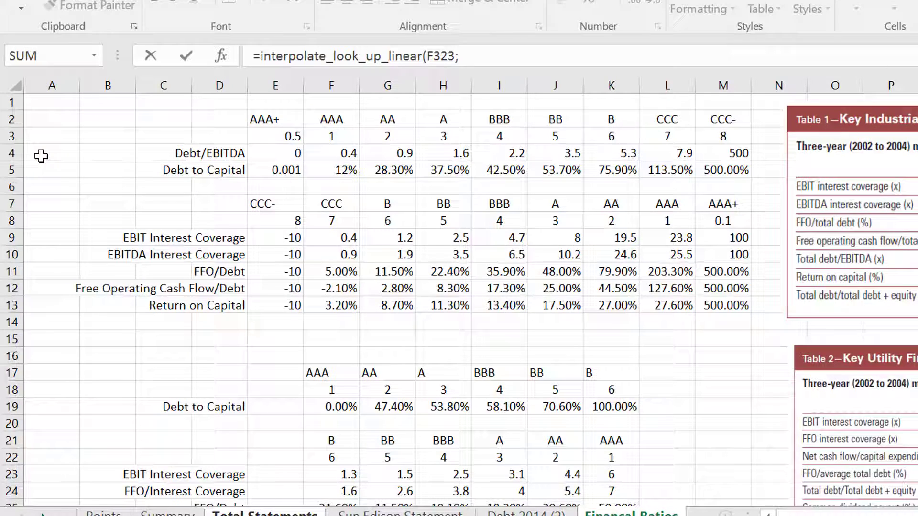
{"action": "left_click", "coordinate": [14, 153]}
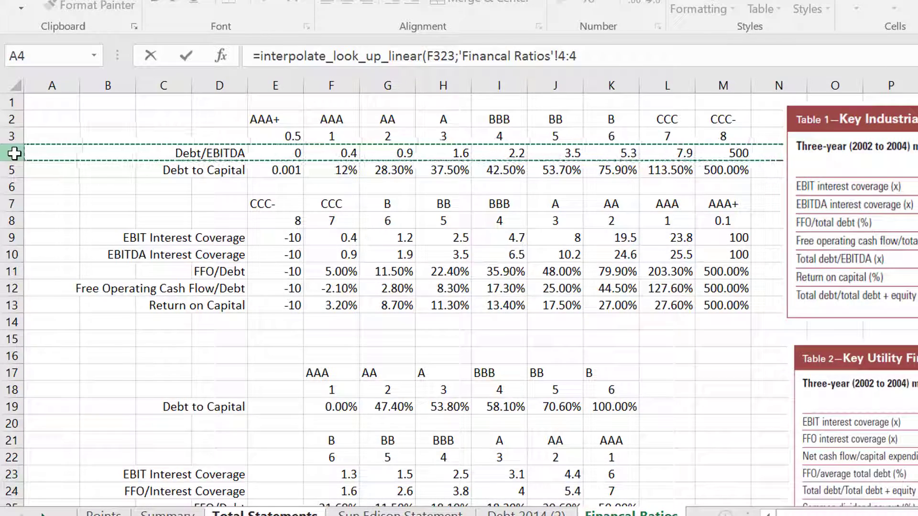
{"action": "type", "text": ";"}
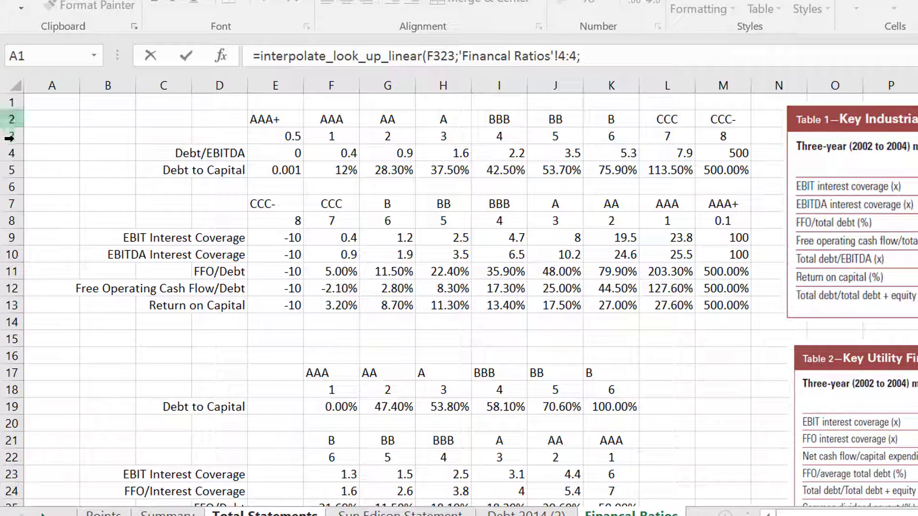
{"action": "left_click", "coordinate": [11, 135]}
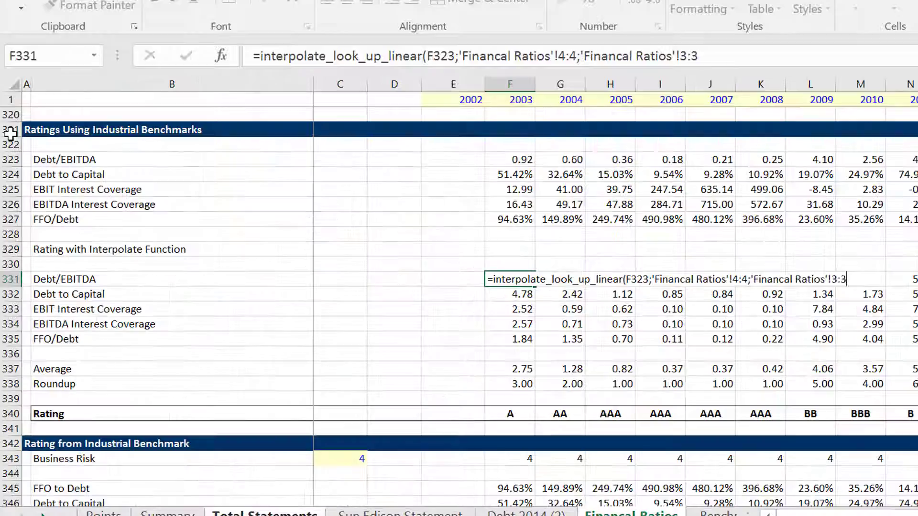
{"action": "key", "text": "Return"}
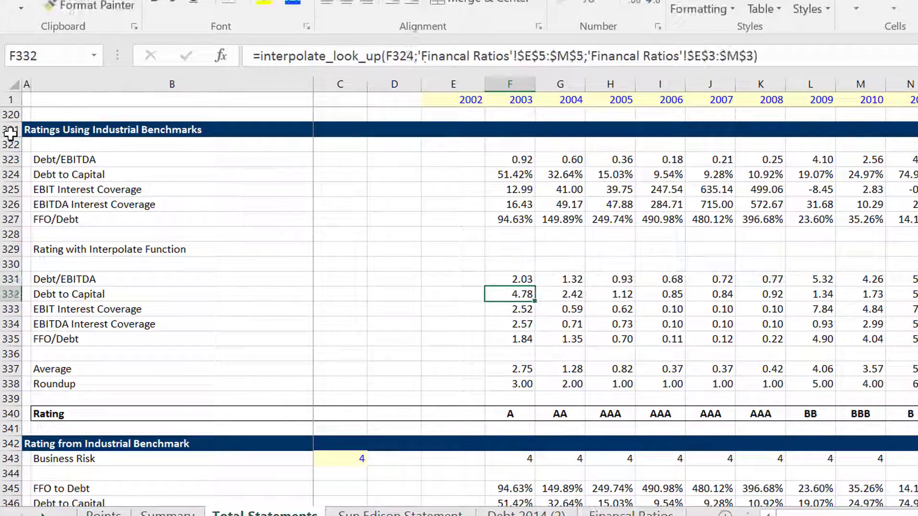
{"action": "key", "text": "Up"}
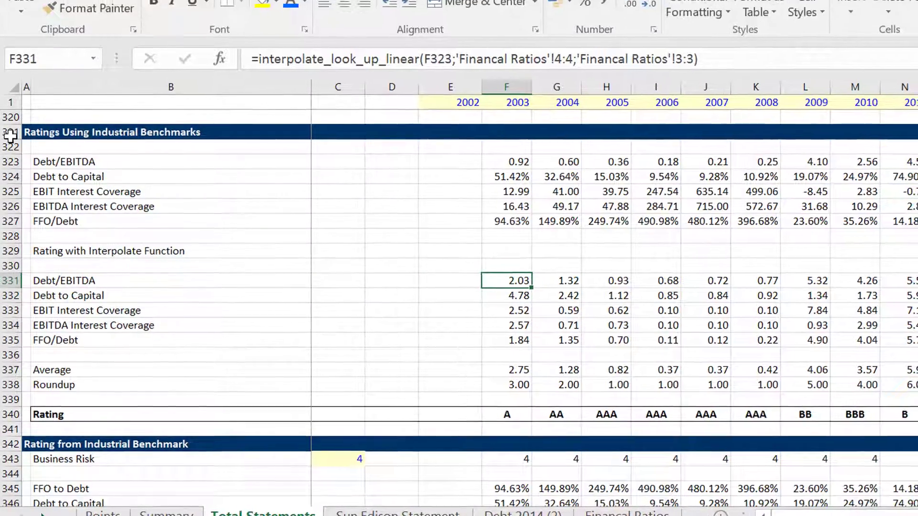
- Copy the 2003 Debt/EBITDA rating formula across row 331 through 2014
{"action": "key", "text": "ctrl+shift+r"}
{"action": "key", "text": "Left"}
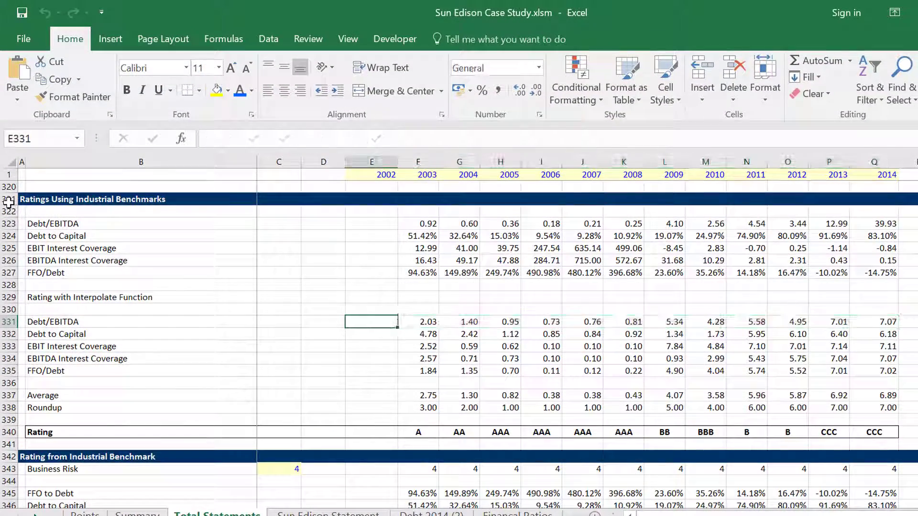
{"action": "key", "text": "Right"}
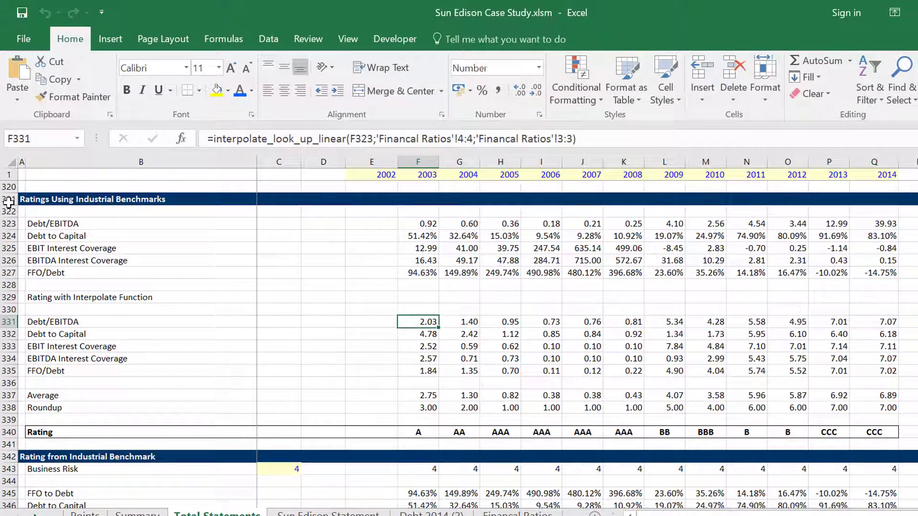
- Check the copied Debt/EBITDA rating formulas and values in row 331 across the years
{"action": "key", "text": "Right"}
{"action": "key", "text": "Right"}
{"action": "key", "text": "Left"}
{"action": "key", "text": "Left"}
{"action": "key", "text": "Right"}
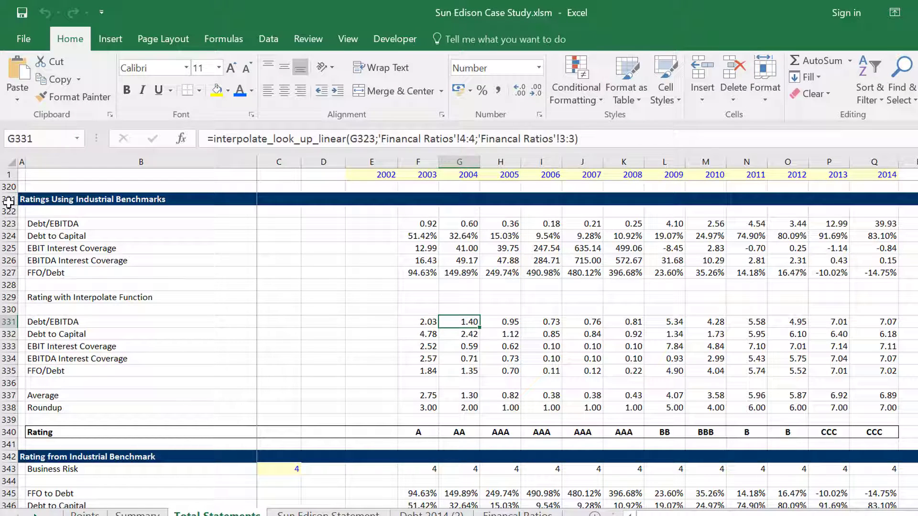
{"action": "key", "text": "Left"}
{"action": "key", "text": "Right"}
{"action": "key", "text": "Right"}
{"action": "key", "text": "Right"}
{"action": "key", "text": "Right"}
{"action": "key", "text": "Right"}
{"action": "key", "text": "Right"}
{"action": "key", "text": "Right"}
{"action": "key", "text": "Right"}
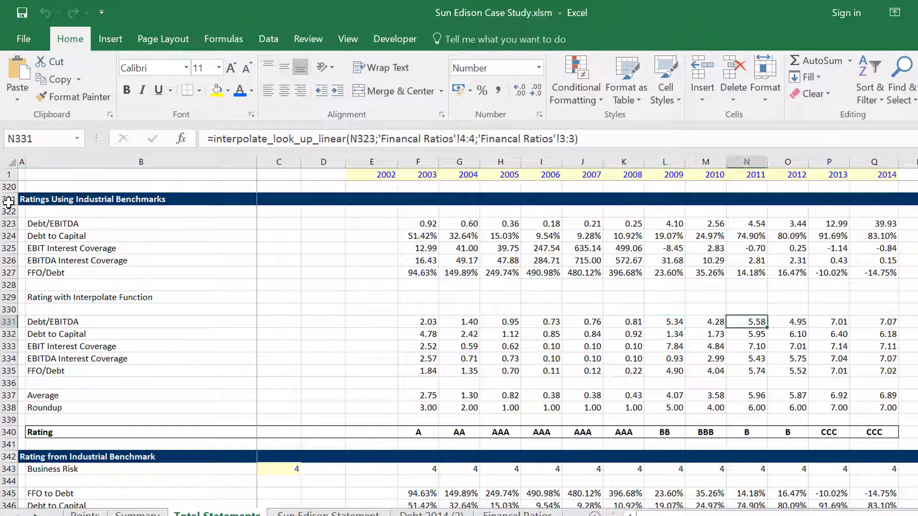
{"action": "key", "text": "Right"}
{"action": "key", "text": "Right"}
{"action": "key", "text": "Right"}
{"action": "key", "text": "Left"}
{"action": "key", "text": "Left"}
{"action": "key", "text": "Left"}
{"action": "key", "text": "Left"}
{"action": "key", "text": "Left"}
{"action": "key", "text": "Left"}
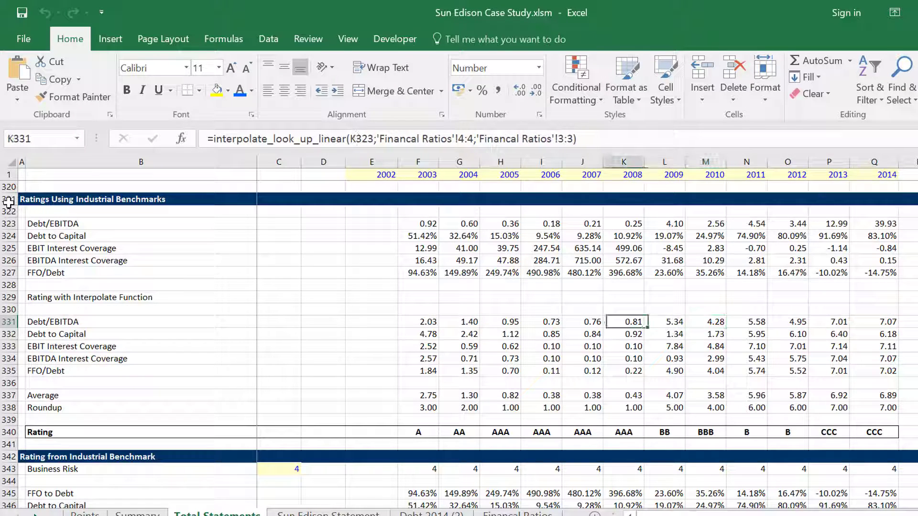
{"action": "key", "text": "Left"}
{"action": "key", "text": "Left"}
{"action": "key", "text": "Left"}
{"action": "key", "text": "Left"}
{"action": "key", "text": "Left"}
- Replace the 2003 Debt to Capital rating formula in F332 with the start of an interpolate_look_up_linear function
{"action": "key", "text": "Down"}
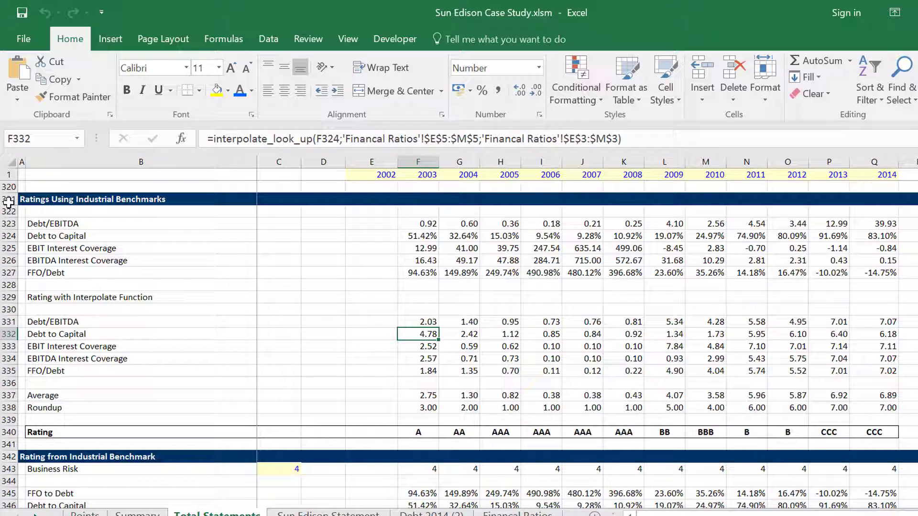
{"action": "key", "text": "F2"}
{"action": "key", "text": "shift+Home"}
{"action": "type", "text": "="}
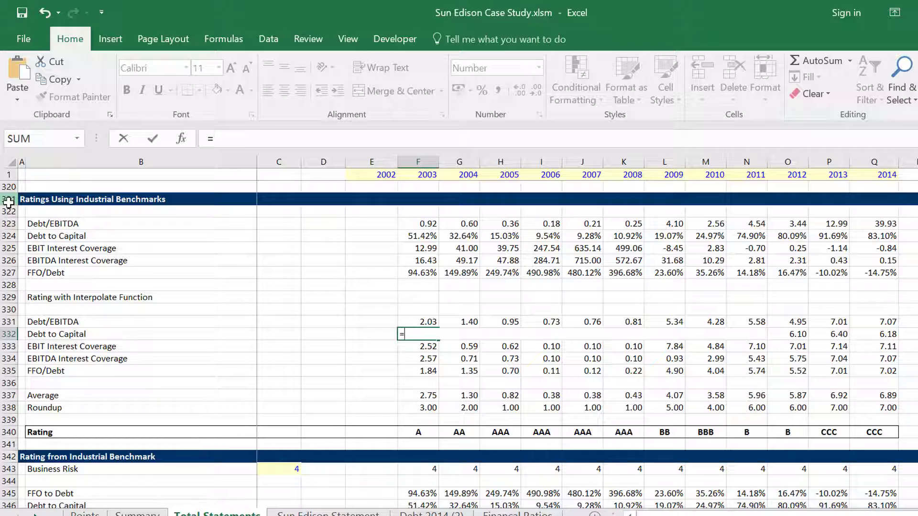
{"action": "type", "text": "in"}
{"action": "key", "text": "Down"}
{"action": "key", "text": "Down"}
{"action": "key", "text": "Down"}
{"action": "key", "text": "Down"}
{"action": "key", "text": "Down"}
{"action": "key", "text": "Down"}
{"action": "key", "text": "Down"}
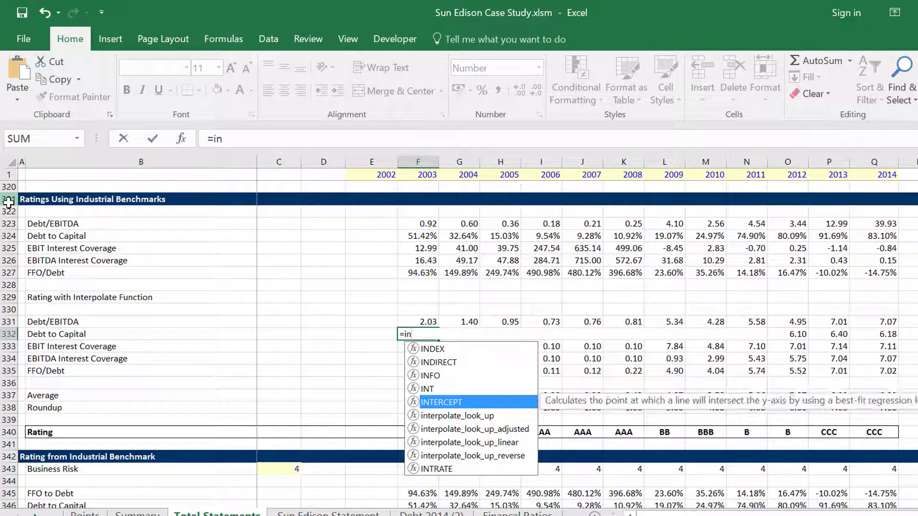
{"action": "key", "text": "Tab"}
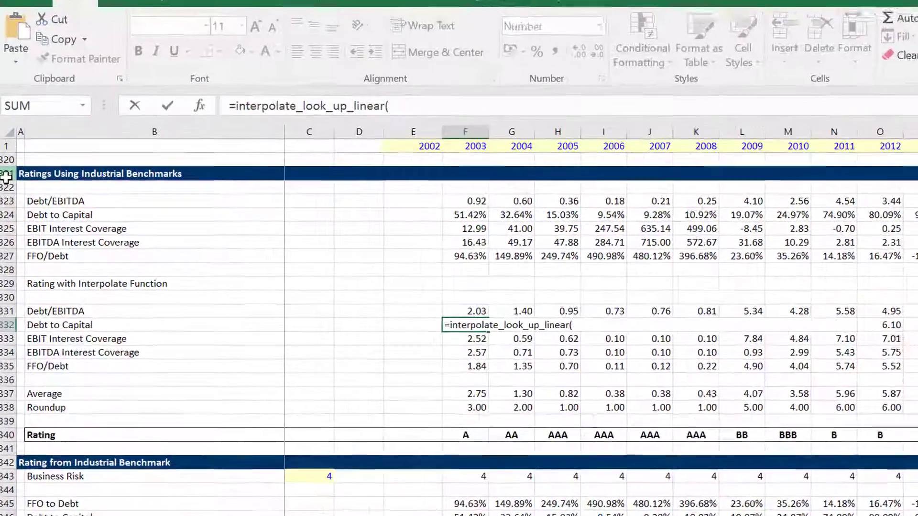
- Reference the 2003 Debt to Capital ratio in F324 as the function's first argument
{"action": "key", "text": "Up"}
{"action": "key", "text": "Up"}
{"action": "key", "text": "Up"}
{"action": "key", "text": "Up"}
{"action": "key", "text": "Up"}
{"action": "key", "text": "Up"}
{"action": "key", "text": "Up"}
{"action": "key", "text": "Up"}
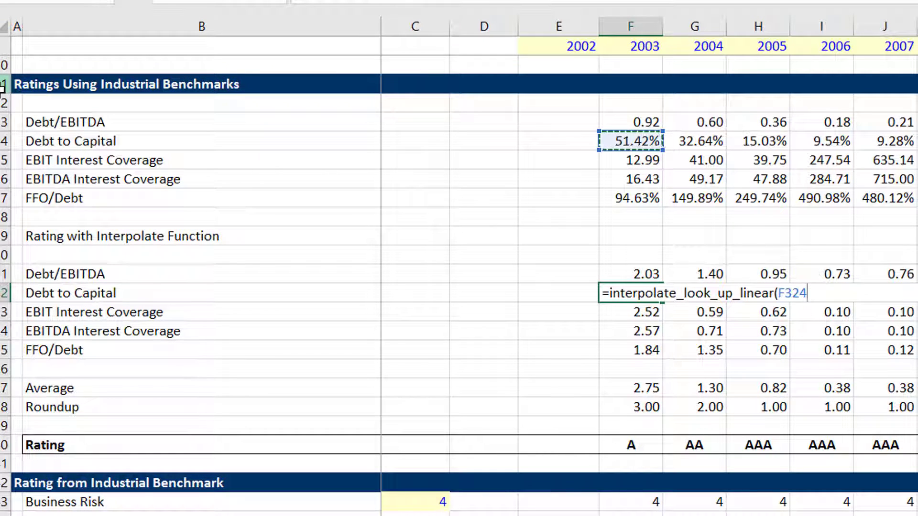
{"action": "type", "text": ";"}
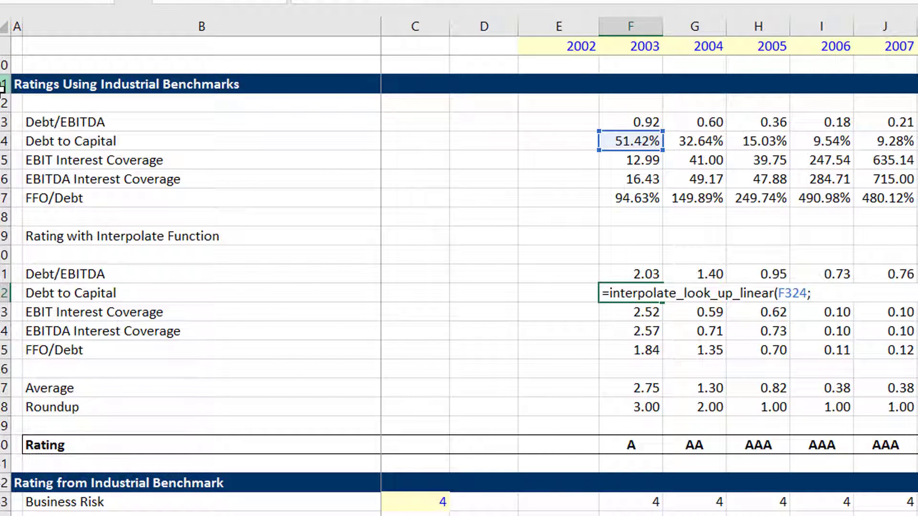
- Complete the Debt to Capital formula with Financal Ratios row 5 as the second argument and row 3 as the third
{"action": "key", "text": "ctrl+Page_Down"}
{"action": "key", "text": "ctrl+Page_Down"}
{"action": "key", "text": "ctrl+Page_Down"}
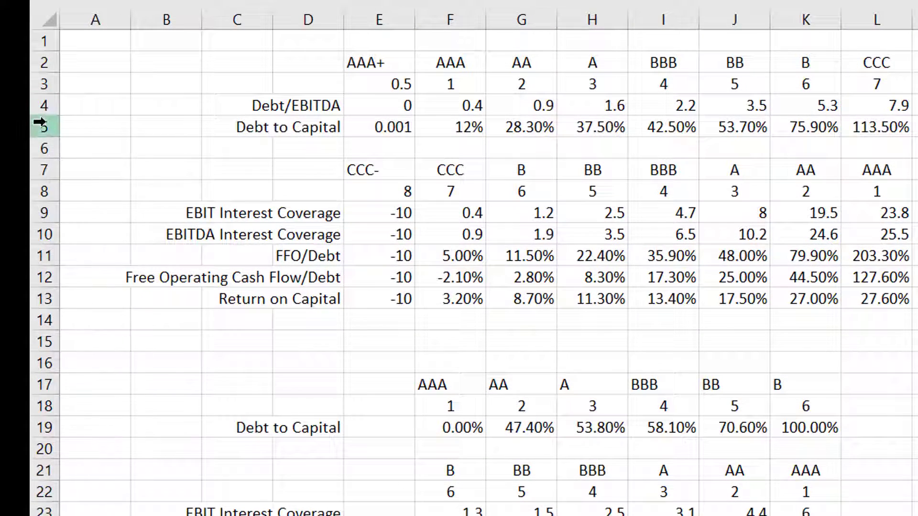
{"action": "left_click", "coordinate": [47, 130]}
{"action": "type", "text": ";"}
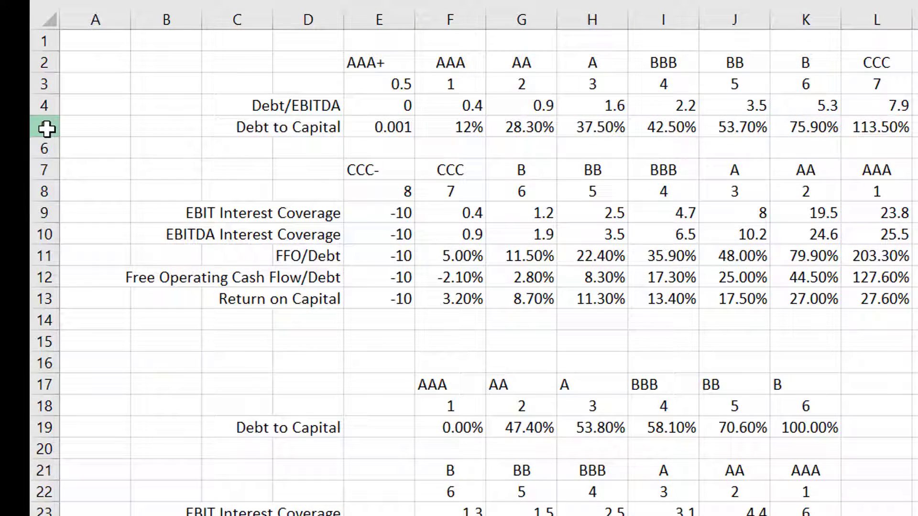
{"action": "left_click", "coordinate": [49, 83]}
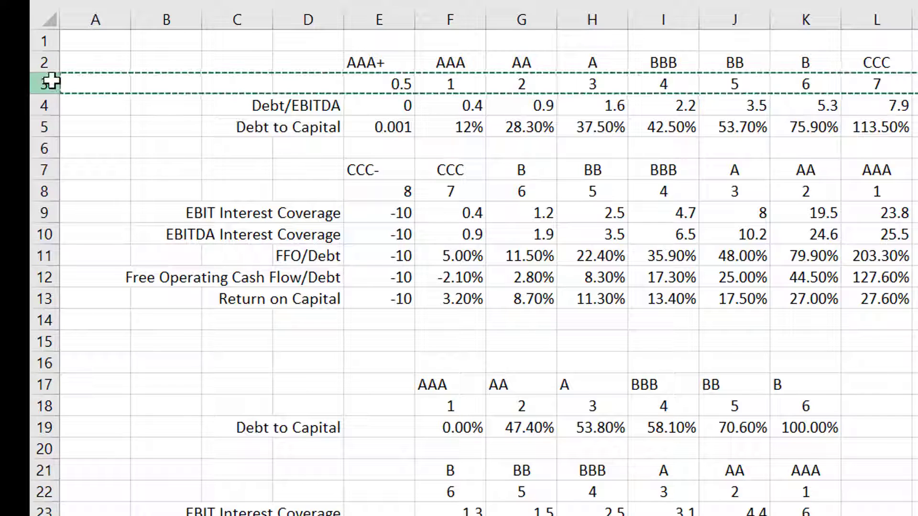
{"action": "key", "text": "Return"}
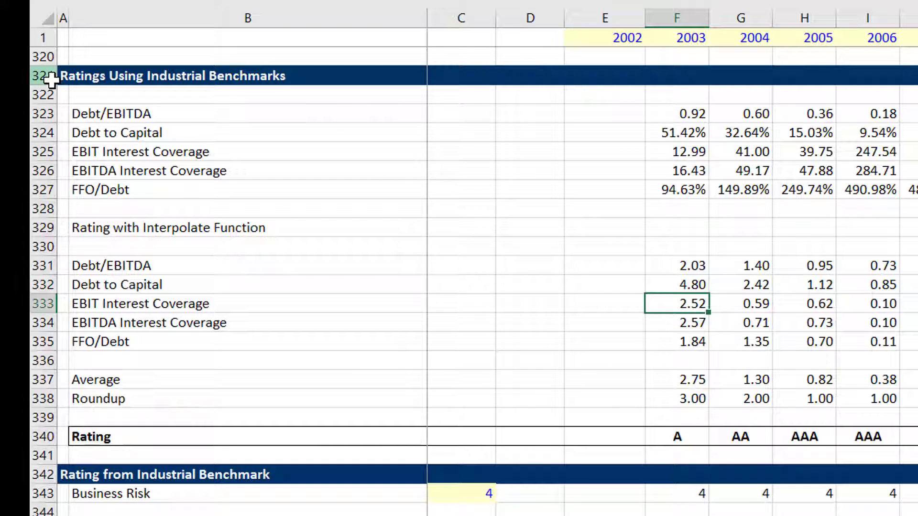
- Fill the 2003 Debt to Capital rating formula across row 332 for the remaining years
{"action": "key", "text": "Up"}
{"action": "key", "text": "ctrl+shift+Right"}
{"action": "key", "text": "ctrl+r"}
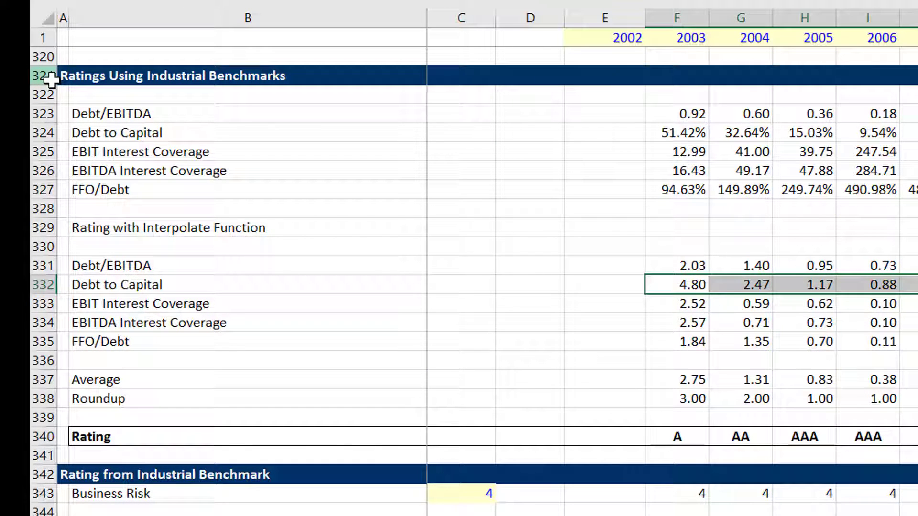
- Examine which rating cells the 2003 Average formula in F337 covers, leaving the formula as it is
{"action": "key", "text": "Right"}
{"action": "key", "text": "Down"}
{"action": "key", "text": "Down"}
{"action": "key", "text": "Down"}
{"action": "key", "text": "Down"}
{"action": "key", "text": "Down"}
{"action": "key", "text": "Down"}
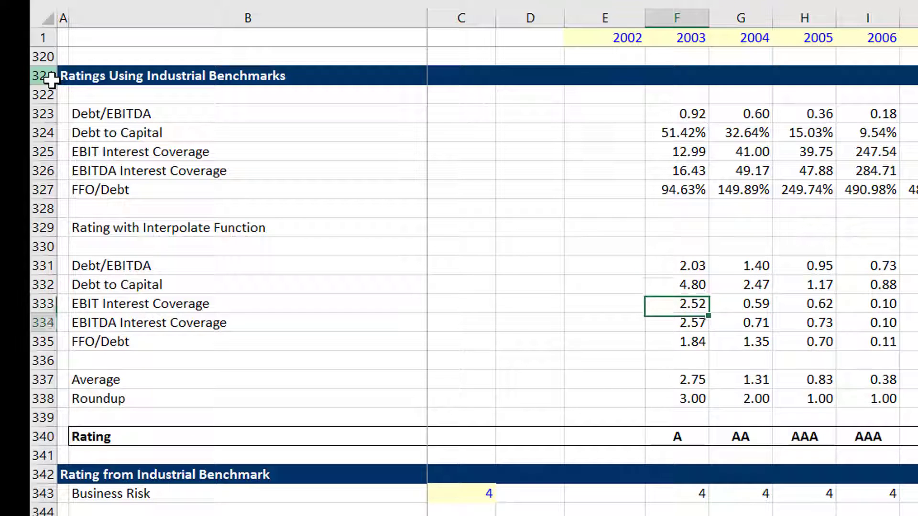
{"action": "key", "text": "Up"}
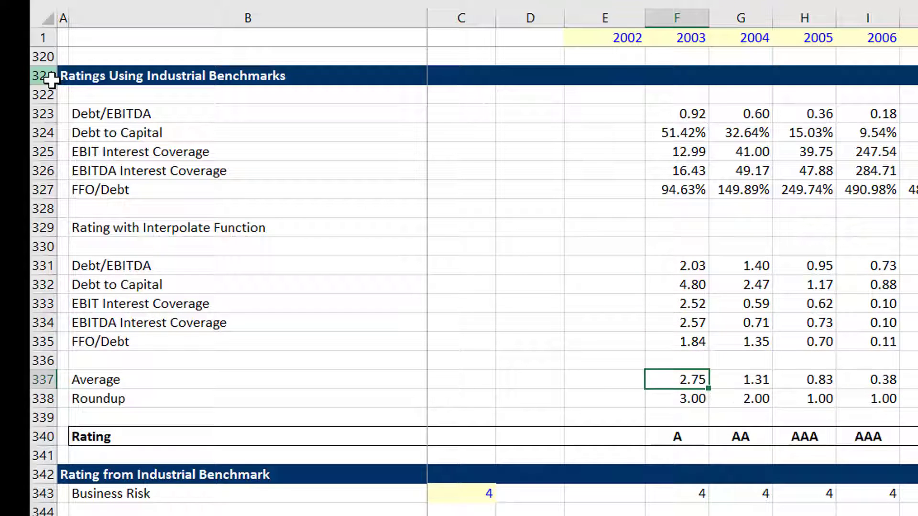
{"action": "key", "text": "F2"}
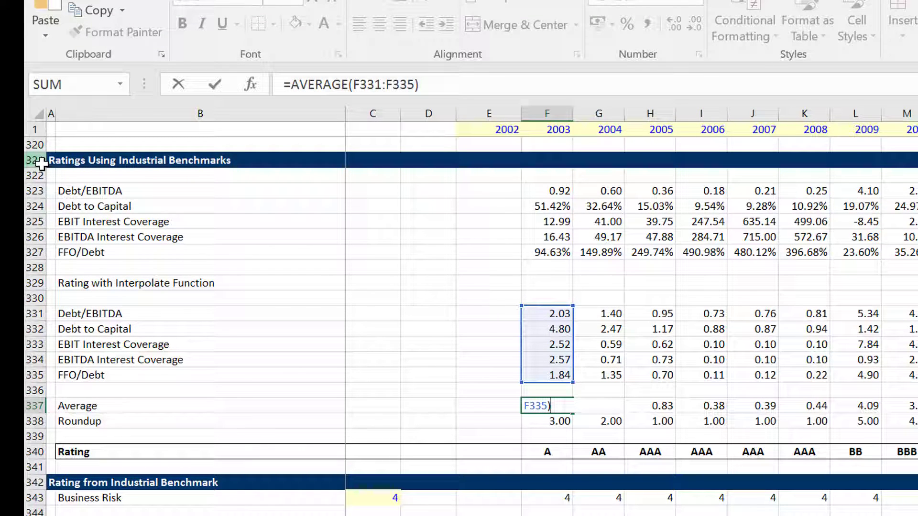
{"action": "key", "text": "Return"}
- Examine the FFO/Debt ratings in row 335 from 2003 through 2014, ending at the 2014 Average formula
{"action": "key", "text": "Up"}
{"action": "key", "text": "Up"}
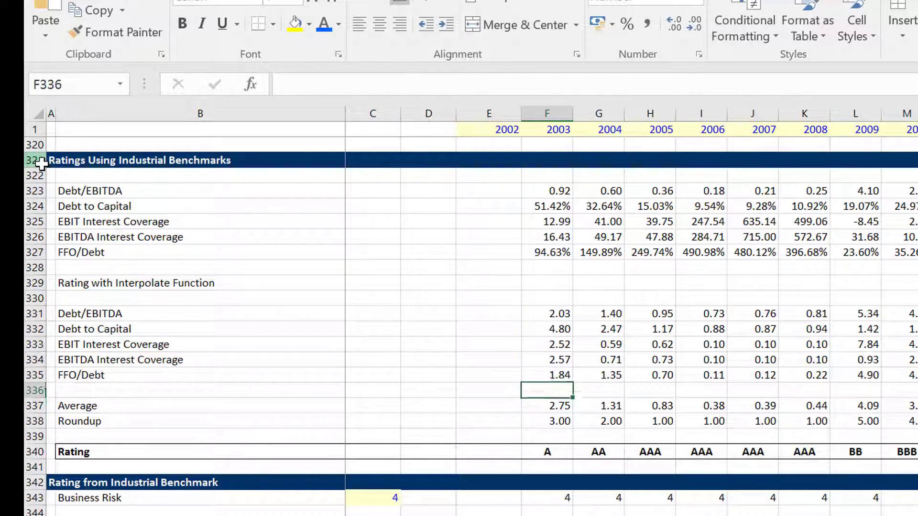
{"action": "key", "text": "Up"}
{"action": "key", "text": "Right"}
{"action": "key", "text": "Right"}
{"action": "key", "text": "Right"}
{"action": "key", "text": "Right"}
{"action": "key", "text": "Right"}
{"action": "key", "text": "Right"}
{"action": "key", "text": "Right"}
{"action": "key", "text": "Right"}
{"action": "key", "text": "Right"}
{"action": "key", "text": "Right"}
{"action": "key", "text": "Right"}
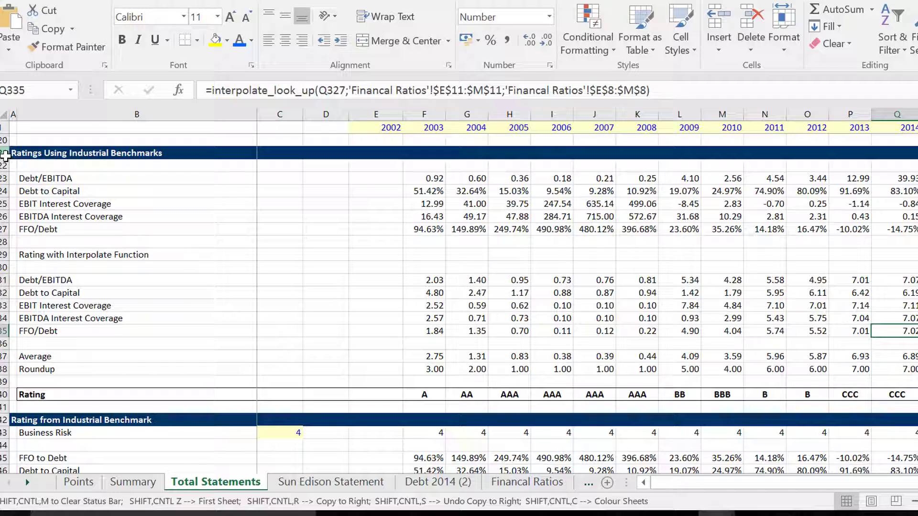
{"action": "key", "text": "Down"}
{"action": "key", "text": "Down"}
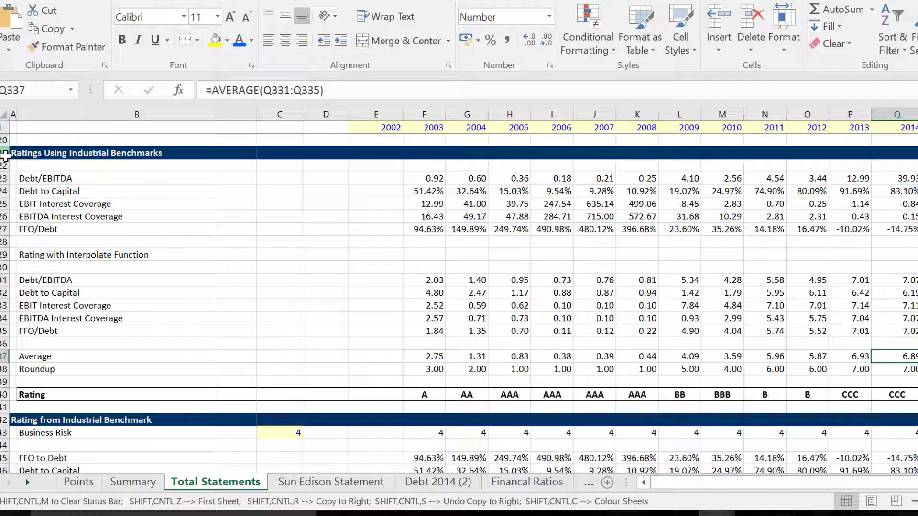
- Review the Average row back to 2003, then inspect the 2003 Roundup formula and the Rating formula in F340
{"action": "key", "text": "Left"}
{"action": "key", "text": "Left"}
{"action": "key", "text": "Left"}
{"action": "key", "text": "Left"}
{"action": "key", "text": "Left"}
{"action": "key", "text": "Left"}
{"action": "key", "text": "Left"}
{"action": "key", "text": "Left"}
{"action": "key", "text": "Left"}
{"action": "key", "text": "Left"}
{"action": "key", "text": "Left"}
{"action": "key", "text": "Left"}
{"action": "key", "text": "Left"}
{"action": "key", "text": "Left"}
{"action": "key", "text": "Right"}
{"action": "key", "text": "Right"}
{"action": "key", "text": "Right"}
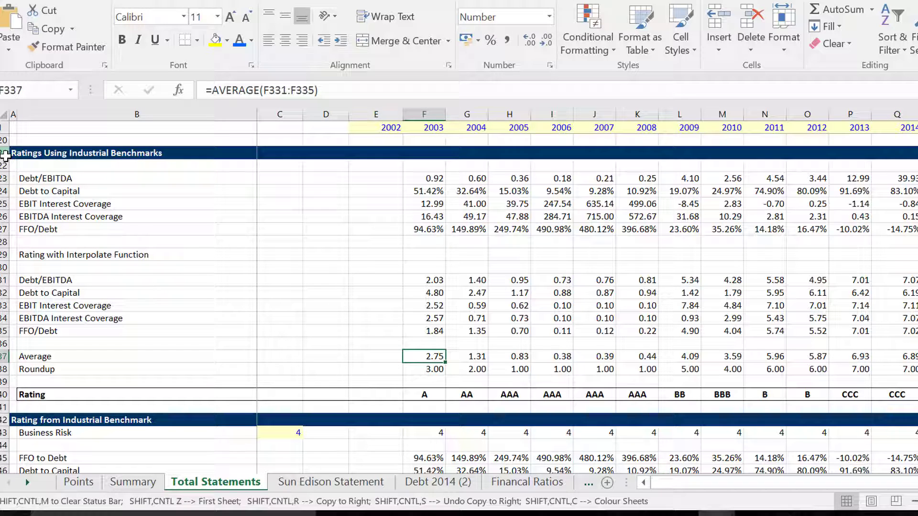
{"action": "key", "text": "Down"}
{"action": "key", "text": "F2"}
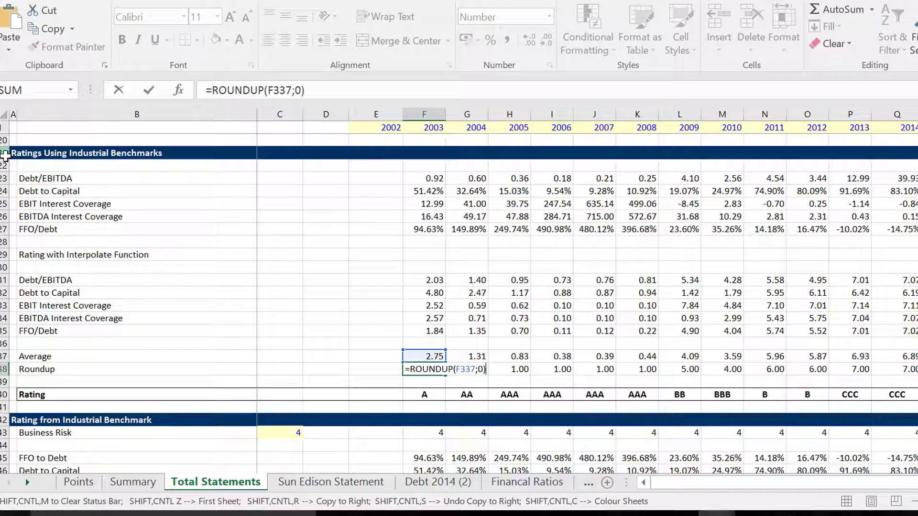
{"action": "key", "text": "Return"}
{"action": "key", "text": "Down"}
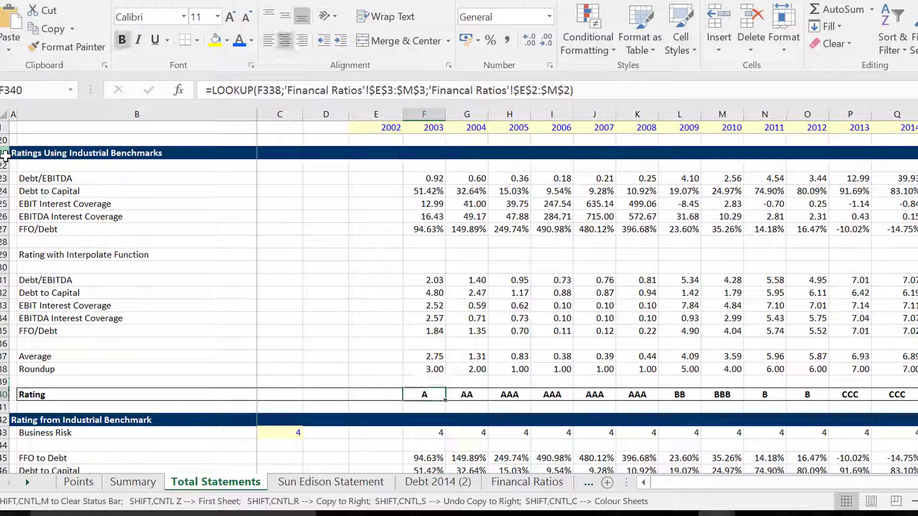
{"action": "type", "text": "=in"}
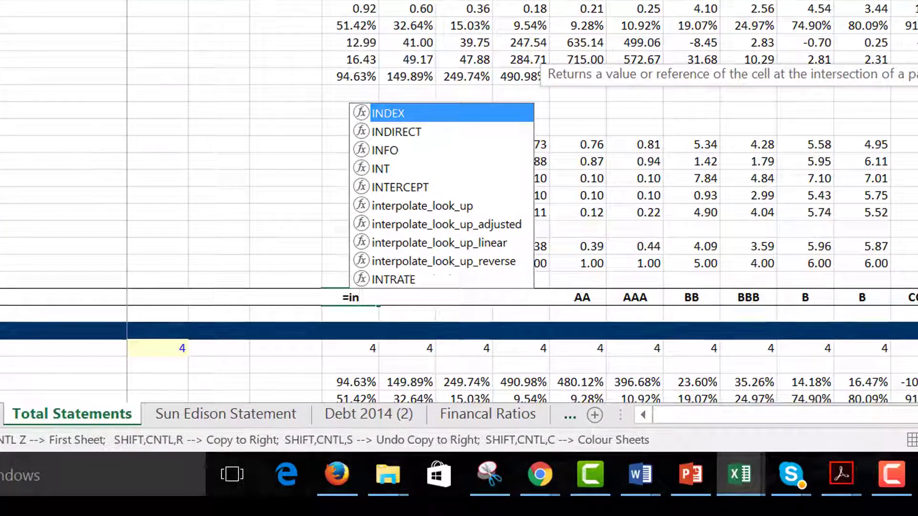
{"action": "key", "text": "Escape"}
{"action": "key", "text": "Escape"}
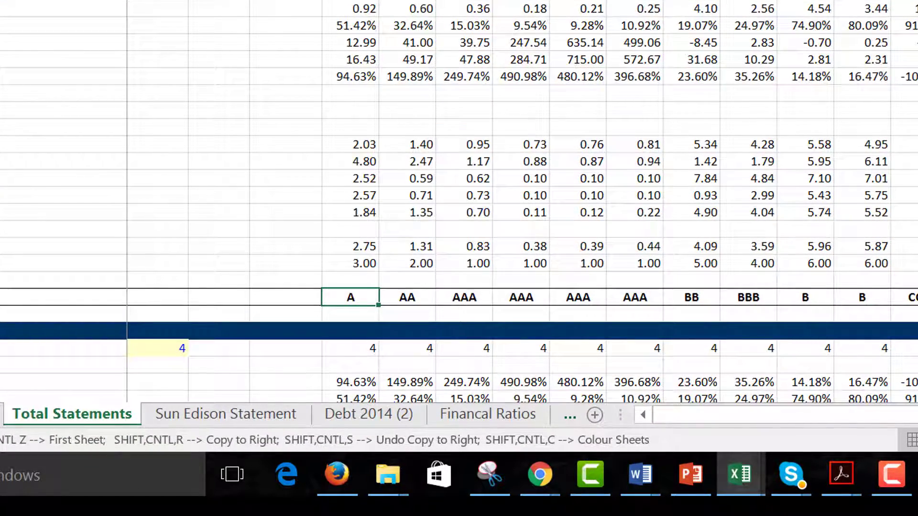
- Start a replacement LOOKUP formula in the 2003 Rating cell with the 2003 Roundup value in F338 as lookup value
{"action": "type", "text": "="}
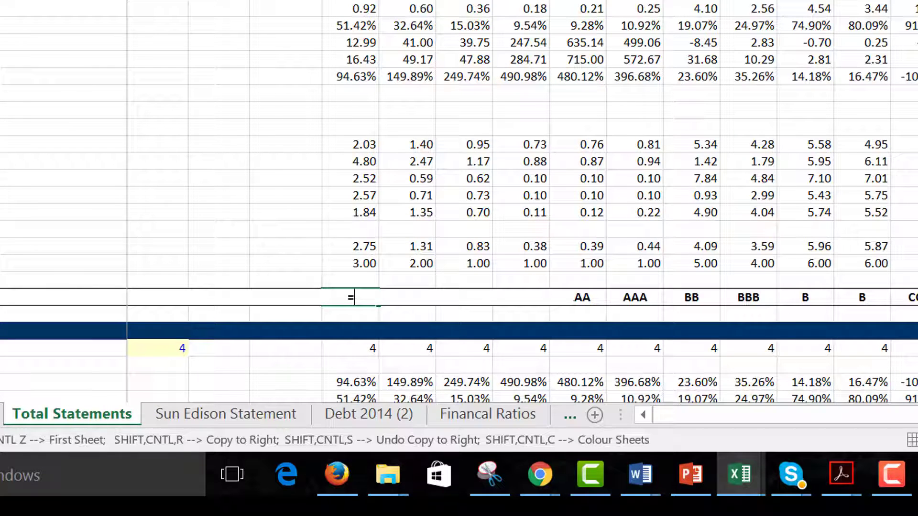
{"action": "type", "text": "loo"}
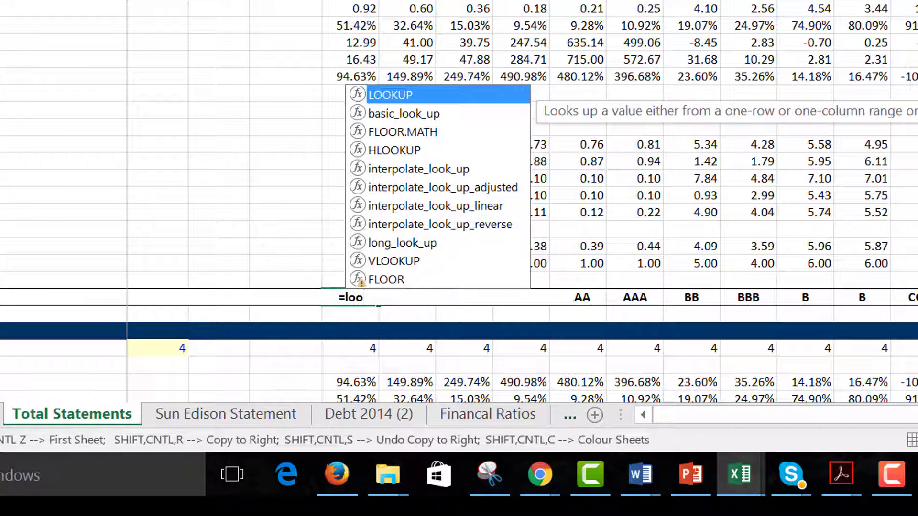
{"action": "key", "text": "Tab"}
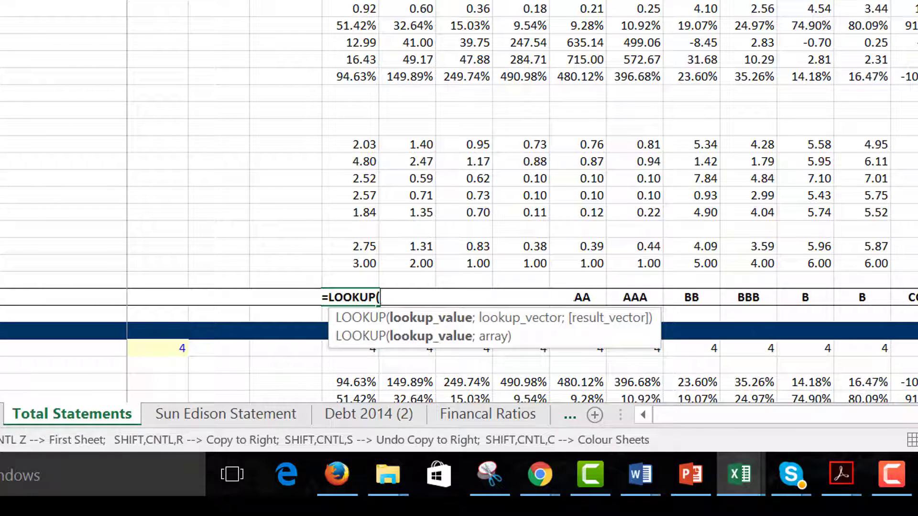
{"action": "key", "text": "Up"}
{"action": "key", "text": "Up"}
{"action": "type", "text": ";"}
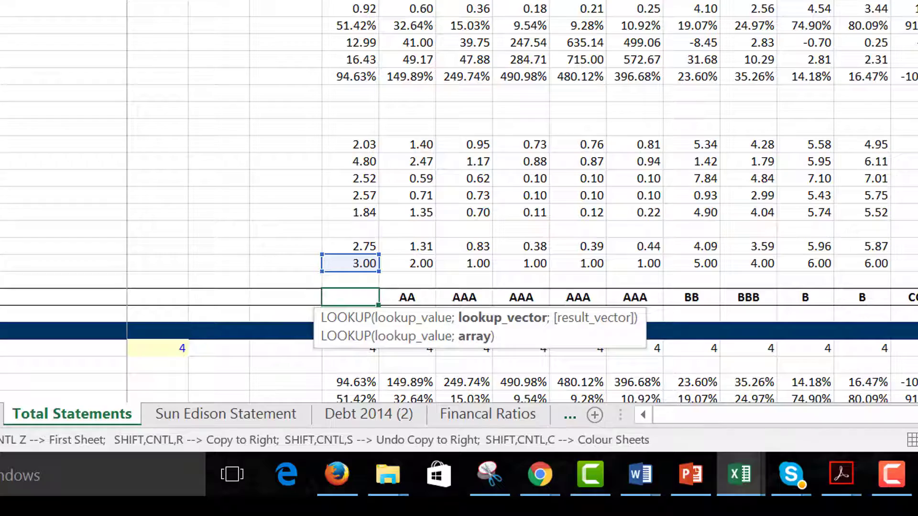
- Complete the LOOKUP with Financal Ratios row 3 as lookup vector and row 2 as result vector, then reselect F340
{"action": "key", "text": "ctrl+Page_Down"}
{"action": "key", "text": "ctrl+Page_Down"}
{"action": "key", "text": "ctrl+Page_Down"}
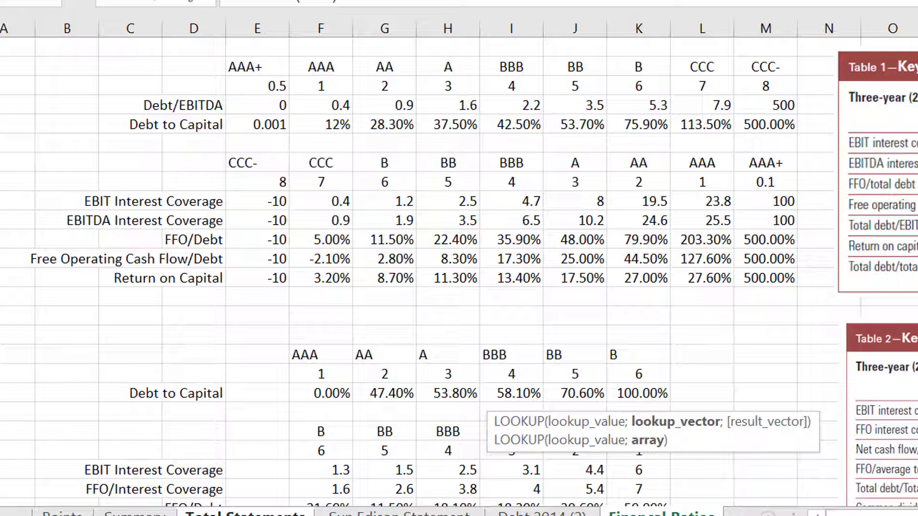
{"action": "left_click", "coordinate": [1, 86]}
{"action": "type", "text": ";"}
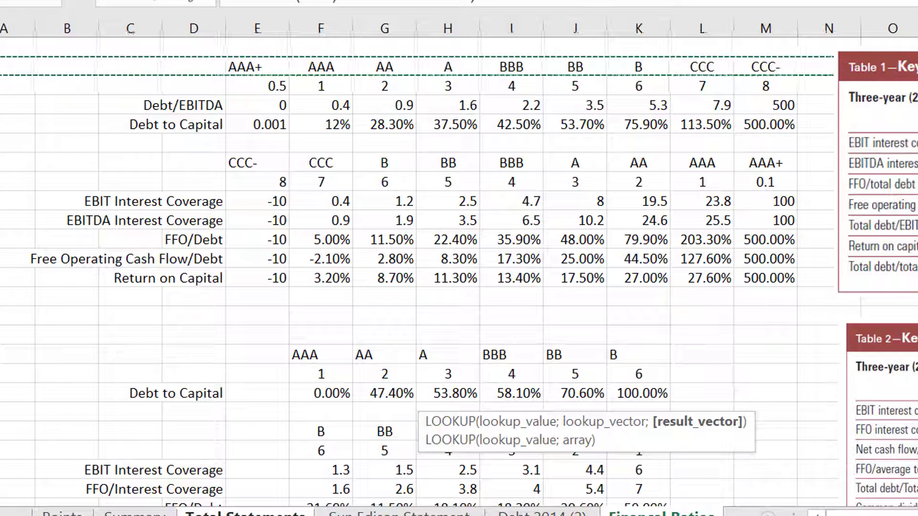
{"action": "key", "text": "Return"}
{"action": "key", "text": "Up"}
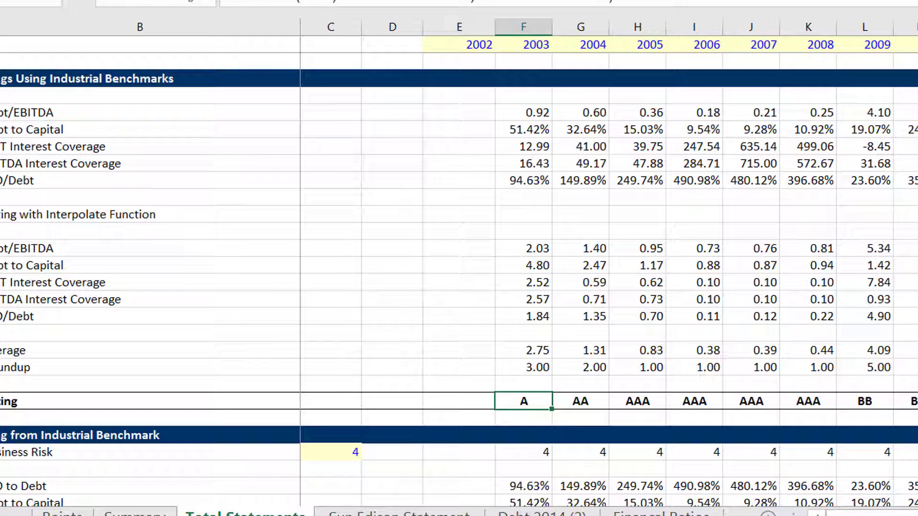
- Copy the 2003 Rating LOOKUP formula across row 340 for the remaining years
{"action": "key", "text": "ctrl+shift+Right"}
{"action": "key", "text": "Left"}
{"action": "key", "text": "Left"}
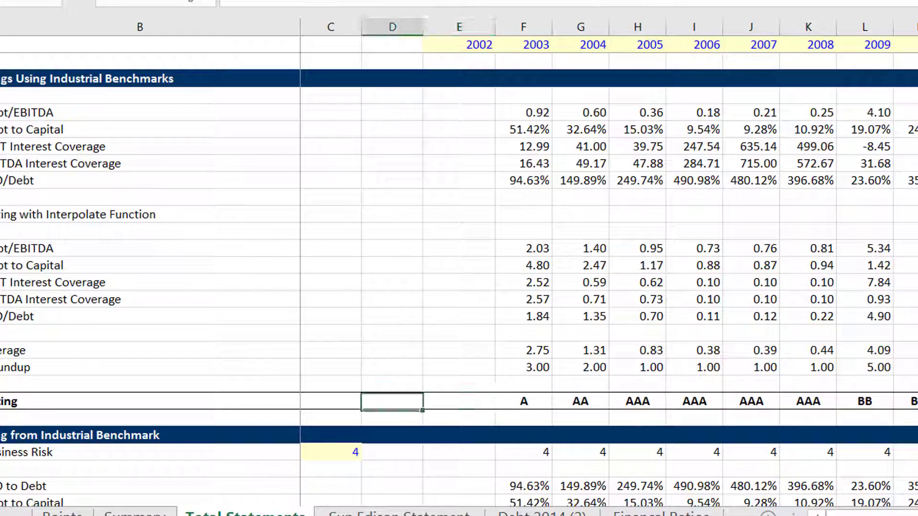
- Review the Rating from Industrial Benchmark section on Total Statements, from Business Risk down to the Alternative Benchmark heading
{"action": "key", "text": "Down"}
{"action": "key", "text": "Down"}
{"action": "key", "text": "Down"}
{"action": "key", "text": "Down"}
{"action": "key", "text": "Down"}
{"action": "key", "text": "Down"}
{"action": "key", "text": "Down"}
{"action": "key", "text": "Down"}
{"action": "key", "text": "Down"}
{"action": "key", "text": "Down"}
{"action": "key", "text": "Down"}
{"action": "key", "text": "Down"}
{"action": "key", "text": "Down"}
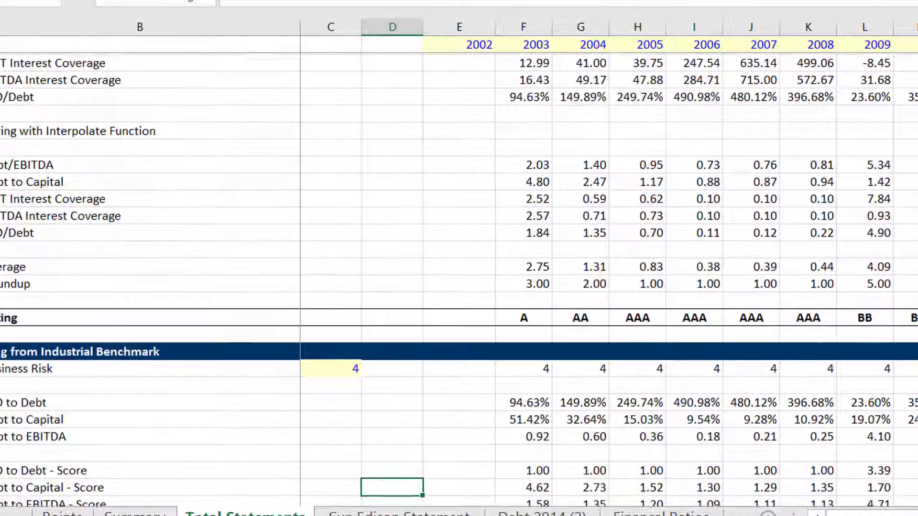
{"action": "key", "text": "Down"}
{"action": "key", "text": "Down"}
{"action": "key", "text": "Down"}
{"action": "key", "text": "Down"}
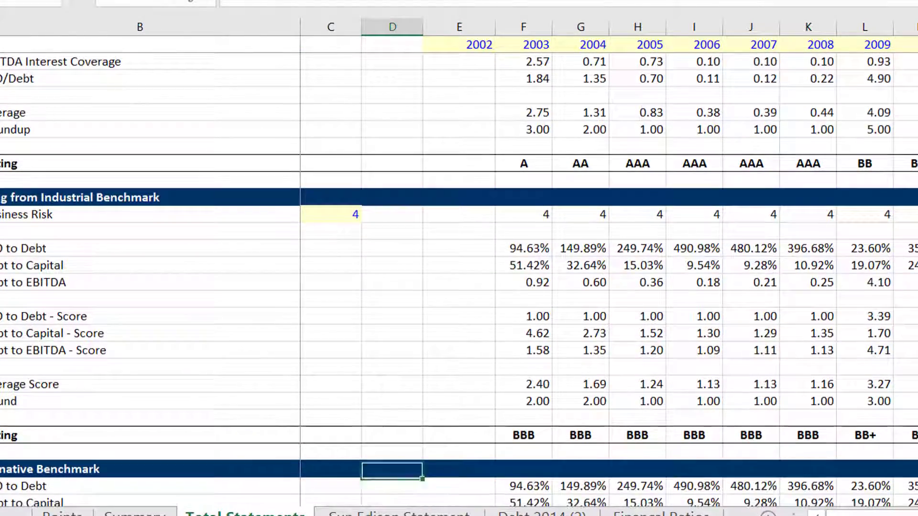
- Inspect the 2004 Average Score, then go back up to the Business Risk input in C343
{"action": "key", "text": "Up"}
{"action": "key", "text": "Up"}
{"action": "key", "text": "Up"}
{"action": "key", "text": "Right"}
{"action": "key", "text": "Right"}
{"action": "key", "text": "Right"}
{"action": "key", "text": "Up"}
{"action": "key", "text": "Up"}
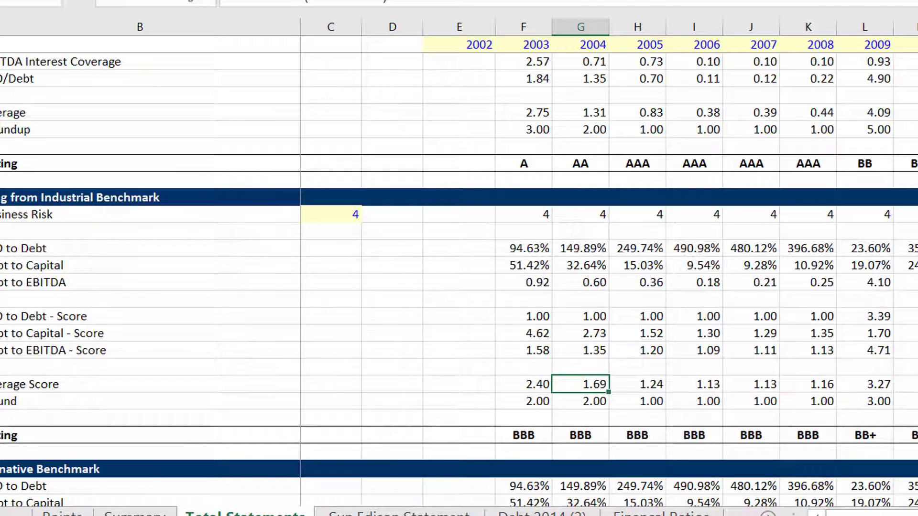
{"action": "key", "text": "Up"}
{"action": "key", "text": "Up"}
{"action": "key", "text": "Up"}
{"action": "key", "text": "Up"}
{"action": "key", "text": "Up"}
{"action": "key", "text": "Up"}
{"action": "key", "text": "Up"}
{"action": "key", "text": "Up"}
{"action": "key", "text": "Up"}
{"action": "key", "text": "Left"}
{"action": "key", "text": "Left"}
{"action": "key", "text": "Left"}
{"action": "key", "text": "Left"}
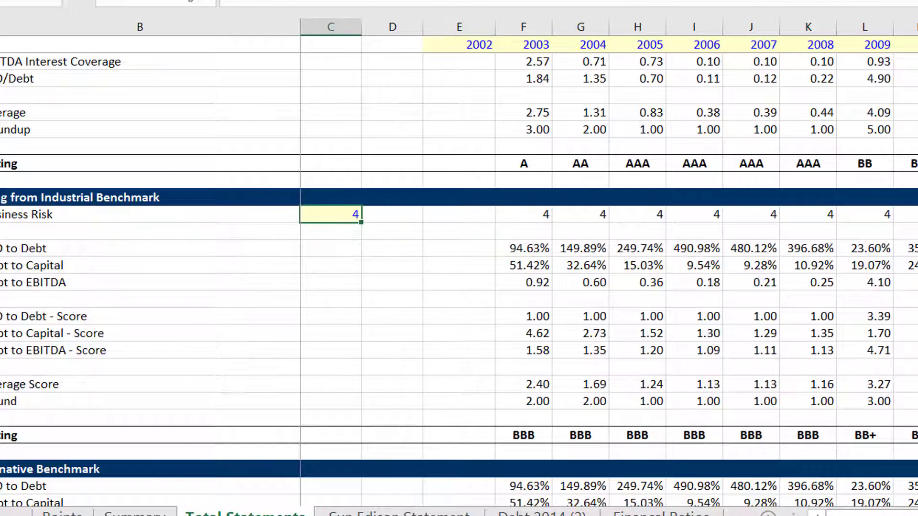
- Link the 2003 Business Risk cell F343 to the input in C343 with an absolute reference and select the row across the years
{"action": "key", "text": "Right"}
{"action": "key", "text": "Right"}
{"action": "type", "text": "="}
{"action": "key", "text": "Left"}
{"action": "key", "text": "Left"}
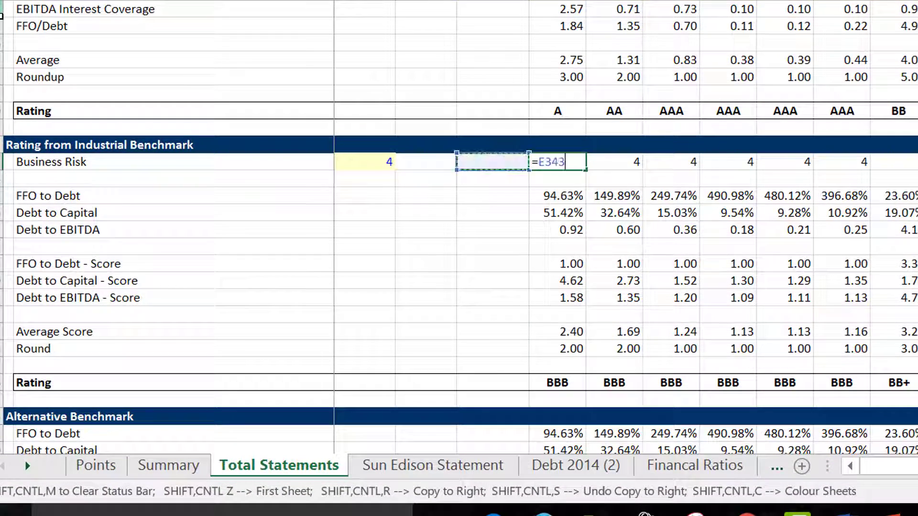
{"action": "key", "text": "F4"}
{"action": "key", "text": "Return"}
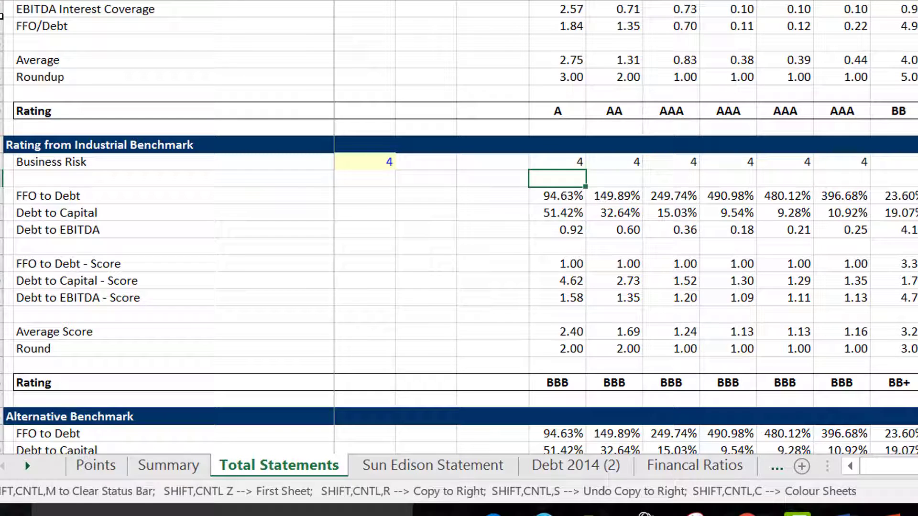
{"action": "key", "text": "Up"}
{"action": "key", "text": "ctrl+shift+Right"}
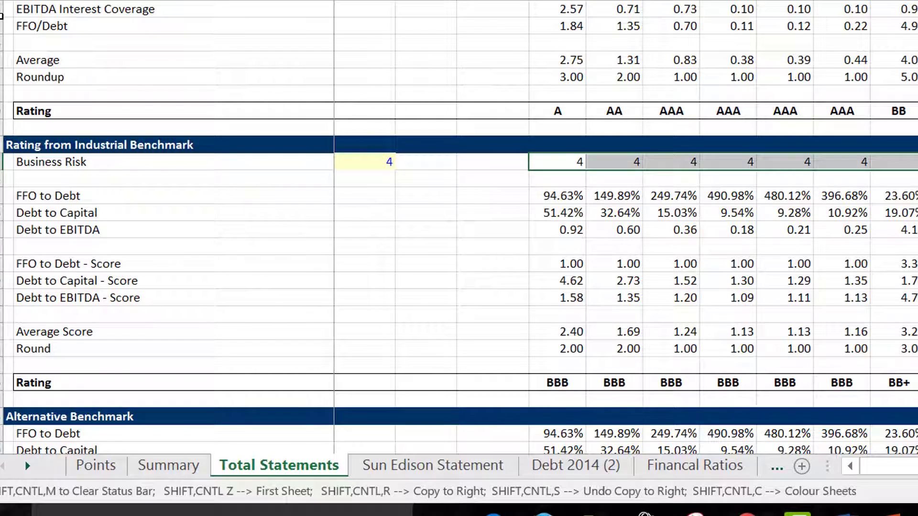
- Look over the Benchmark Industrial and Financal Ratios sheets, then return to Total Statements
{"action": "key", "text": "Down"}
{"action": "key", "text": "Down"}
{"action": "key", "text": "Down"}
{"action": "key", "text": "Down"}
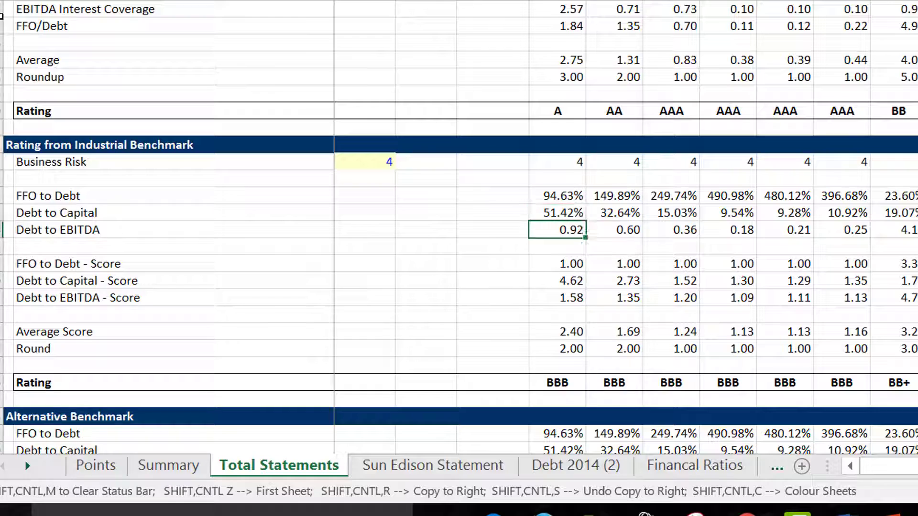
{"action": "key", "text": "ctrl+Page_Down"}
{"action": "key", "text": "ctrl+Page_Down"}
{"action": "key", "text": "ctrl+Page_Down"}
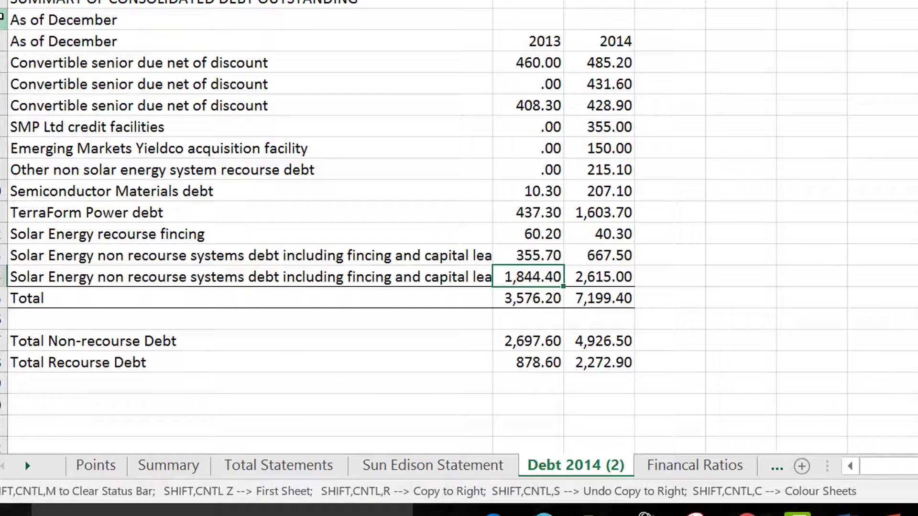
{"action": "key", "text": "ctrl+Page_Down"}
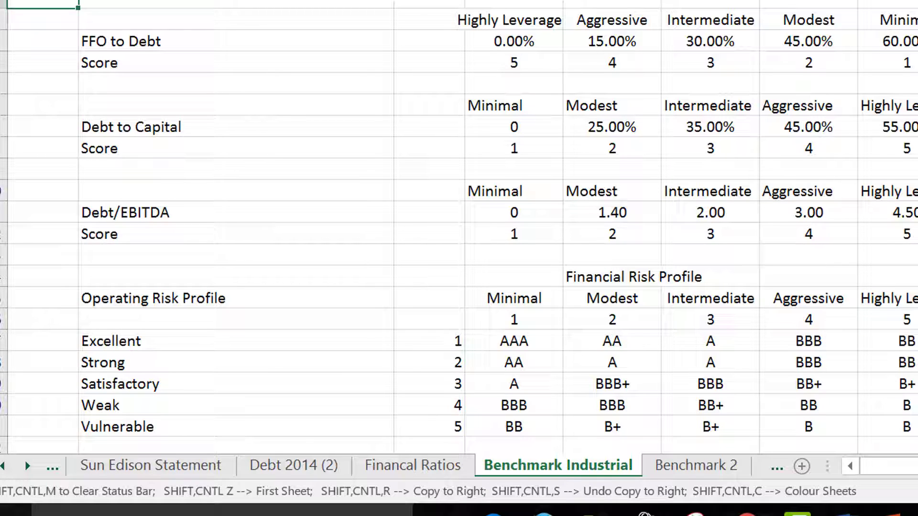
{"action": "key", "text": "ctrl+Page_Down"}
{"action": "key", "text": "ctrl+Page_Up"}
{"action": "key", "text": "ctrl+Page_Up"}
{"action": "key", "text": "ctrl+Page_Up"}
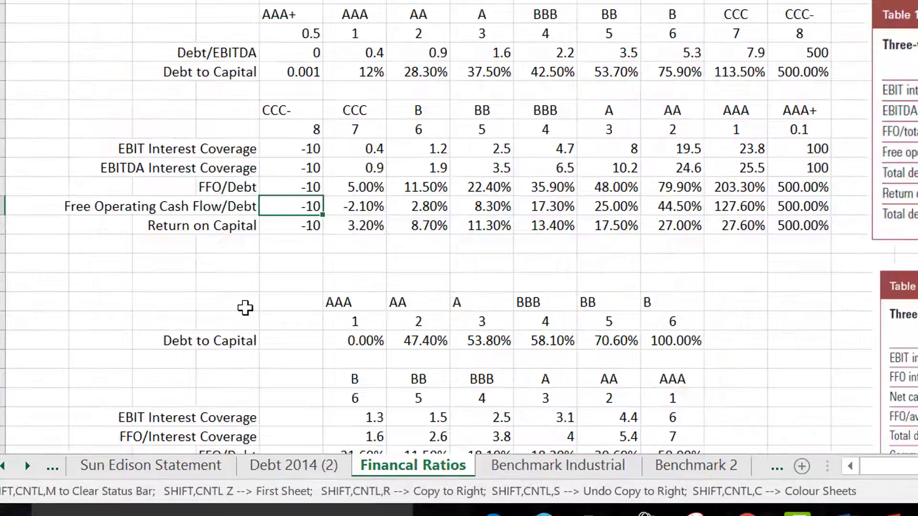
{"action": "key", "text": "ctrl+Page_Up"}
{"action": "key", "text": "ctrl+Page_Up"}
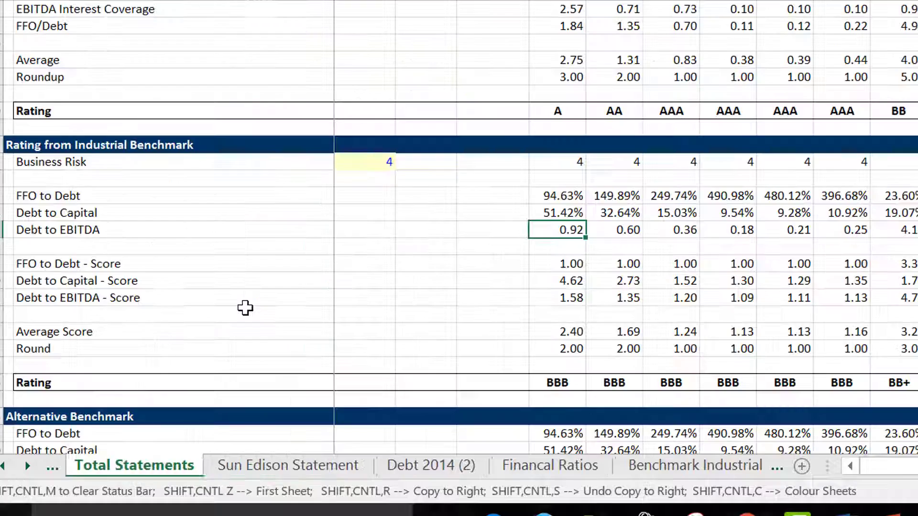
- Check the 2003 FFO to Debt value on Total Statements, then open the Benchmark Industrial sheet again
{"action": "key", "text": "ctrl+Page_Down"}
{"action": "key", "text": "Down"}
{"action": "key", "text": "Down"}
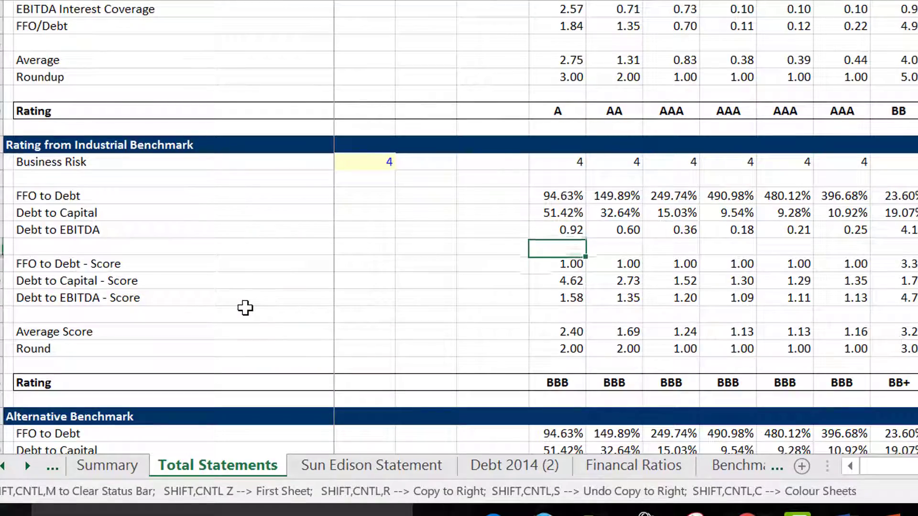
{"action": "key", "text": "Up"}
{"action": "key", "text": "Up"}
{"action": "key", "text": "Up"}
{"action": "key", "text": "Up"}
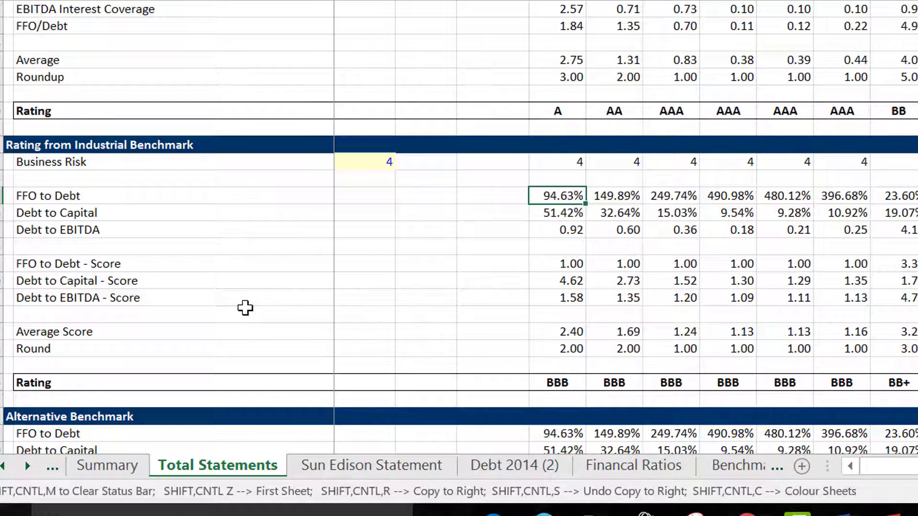
{"action": "key", "text": "ctrl+Page_Down"}
{"action": "key", "text": "ctrl+Page_Down"}
{"action": "key", "text": "ctrl+Page_Down"}
{"action": "key", "text": "ctrl+Page_Down"}
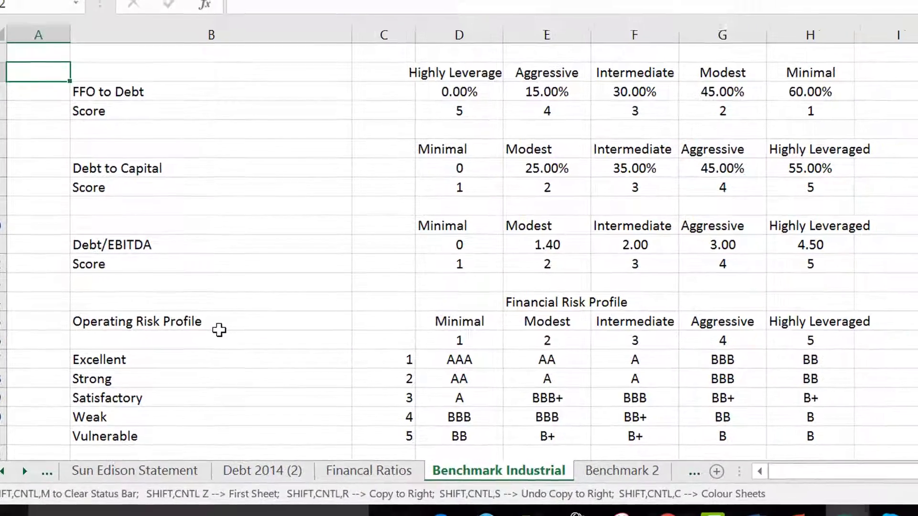
- Examine the FFO to Debt and Debt to Capital benchmark levels and their scores on Benchmark Industrial
{"action": "key", "text": "Down"}
{"action": "key", "text": "Down"}
{"action": "key", "text": "Down"}
{"action": "key", "text": "Right"}
{"action": "key", "text": "Right"}
{"action": "key", "text": "Right"}
{"action": "key", "text": "Up"}
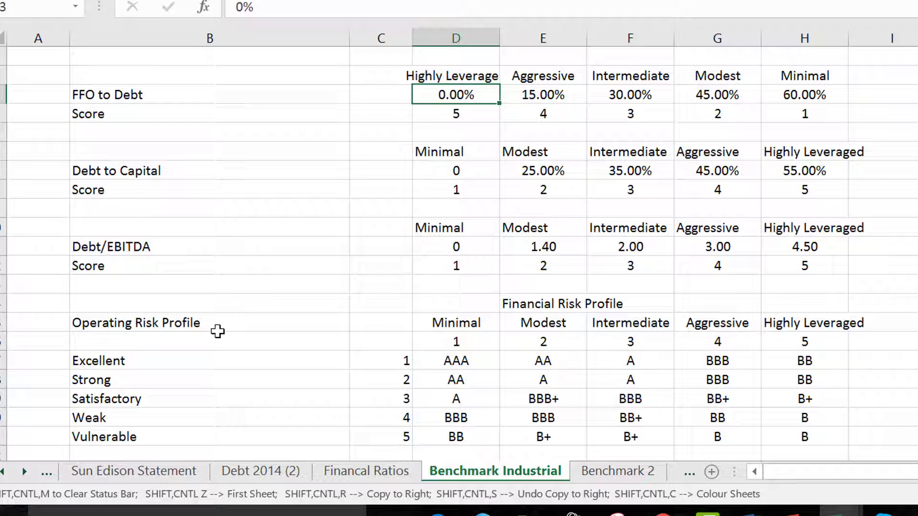
{"action": "key", "text": "Down"}
{"action": "key", "text": "Down"}
{"action": "key", "text": "Down"}
{"action": "key", "text": "Down"}
{"action": "key", "text": "Down"}
{"action": "key", "text": "Down"}
{"action": "key", "text": "Down"}
{"action": "key", "text": "Down"}
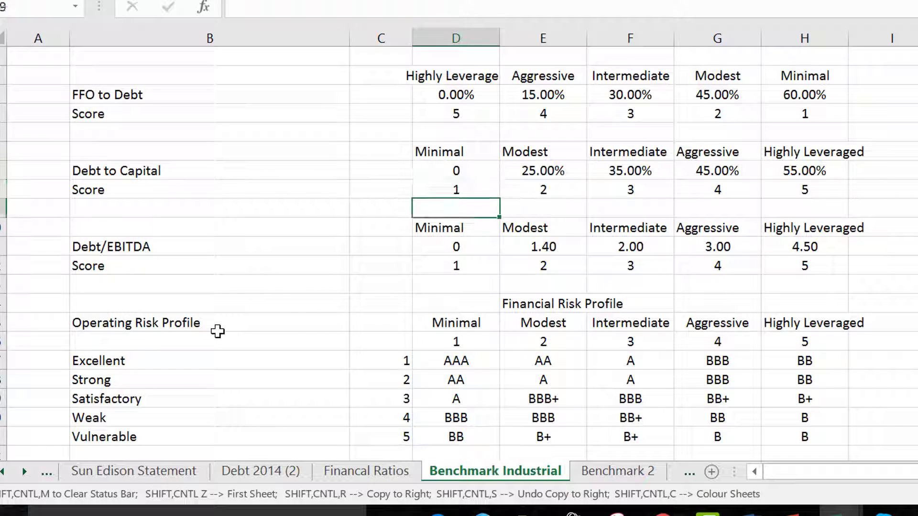
- Examine the operating risk profile scores from Excellent to Vulnerable in column C
{"action": "key", "text": "Down"}
{"action": "key", "text": "Down"}
{"action": "key", "text": "Down"}
{"action": "key", "text": "Down"}
{"action": "key", "text": "Down"}
{"action": "key", "text": "Down"}
{"action": "key", "text": "Left"}
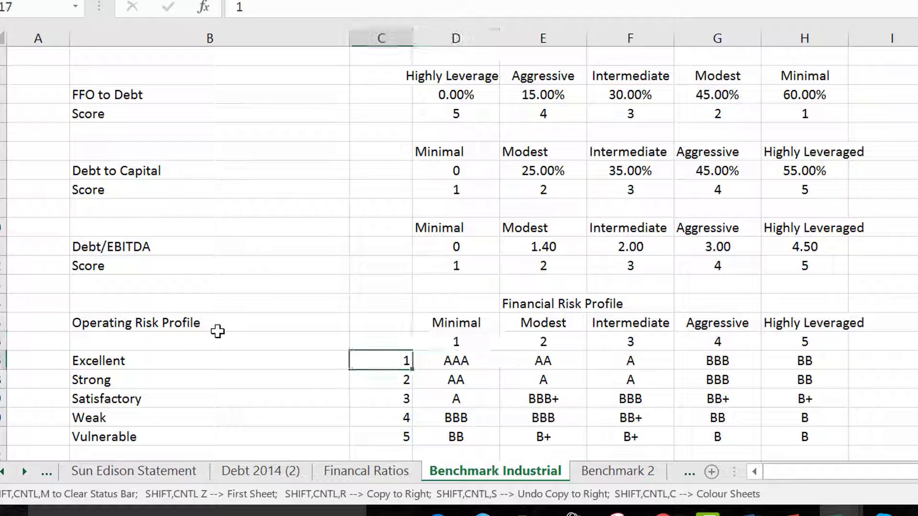
{"action": "key", "text": "Down"}
{"action": "key", "text": "Down"}
{"action": "key", "text": "Down"}
{"action": "key", "text": "Down"}
{"action": "key", "text": "Up"}
{"action": "key", "text": "Up"}
{"action": "key", "text": "Up"}
{"action": "key", "text": "Up"}
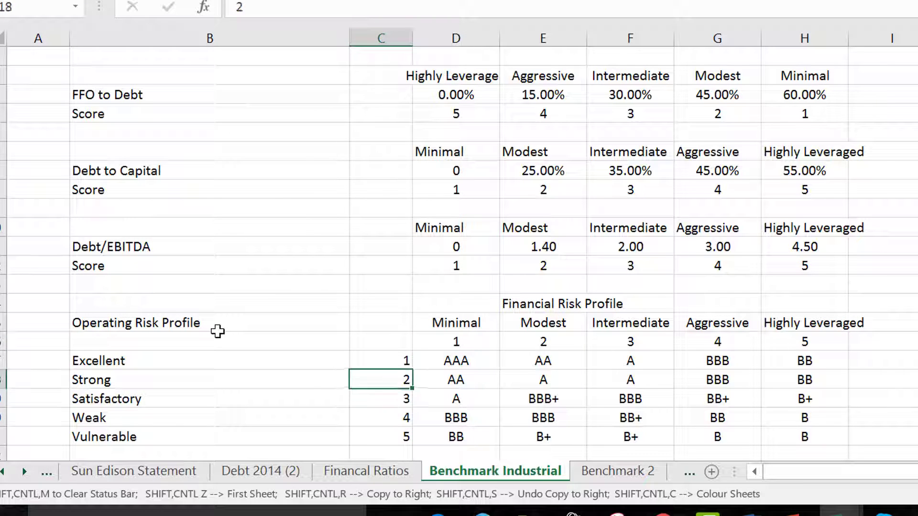
- Select the letter rating matrix D17:H21 to examine it, then go to the Weak operating risk score
{"action": "key", "text": "Right"}
{"action": "key", "text": "ctrl+shift+Right"}
{"action": "key", "text": "ctrl+shift+Down"}
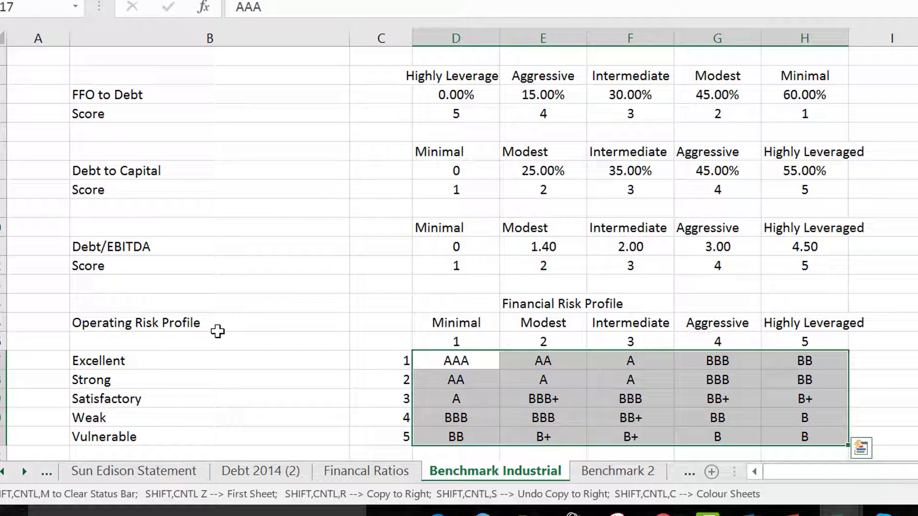
{"action": "key", "text": "Left"}
{"action": "key", "text": "Down"}
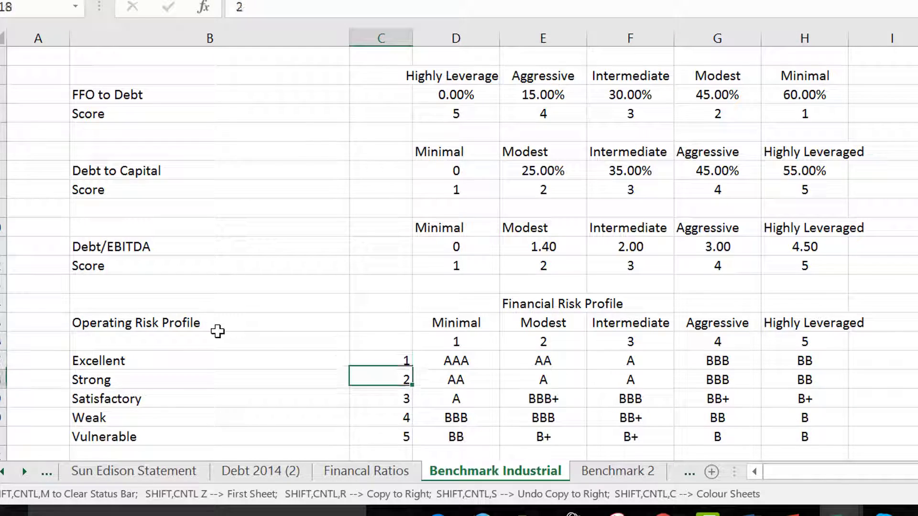
{"action": "key", "text": "Down"}
{"action": "key", "text": "Down"}
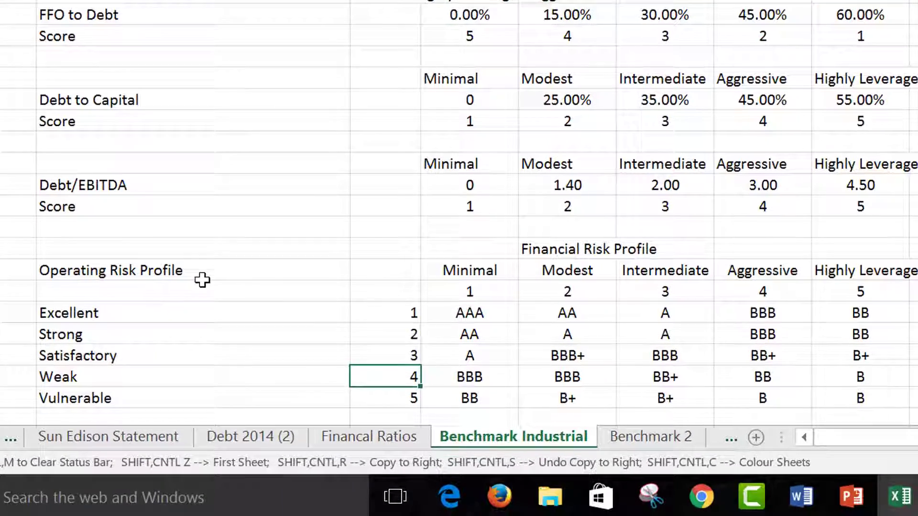
- Select the financial risk profile scores 1 to 5 from Minimal to Highly Leveraged in D16:H16 for review
{"action": "key", "text": "Up"}
{"action": "key", "text": "Up"}
{"action": "key", "text": "Up"}
{"action": "key", "text": "Up"}
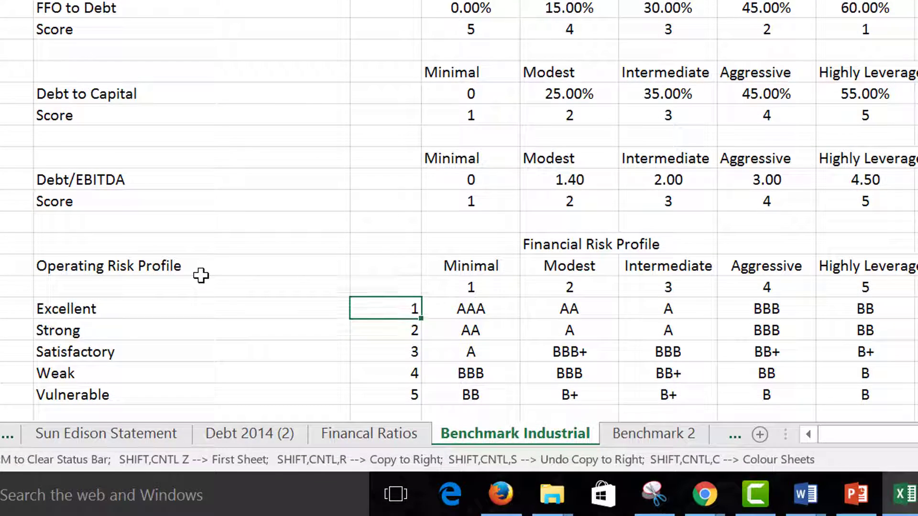
{"action": "key", "text": "Right"}
{"action": "key", "text": "shift+Right"}
{"action": "key", "text": "shift+Right"}
{"action": "key", "text": "shift+Right"}
{"action": "key", "text": "shift+Right"}
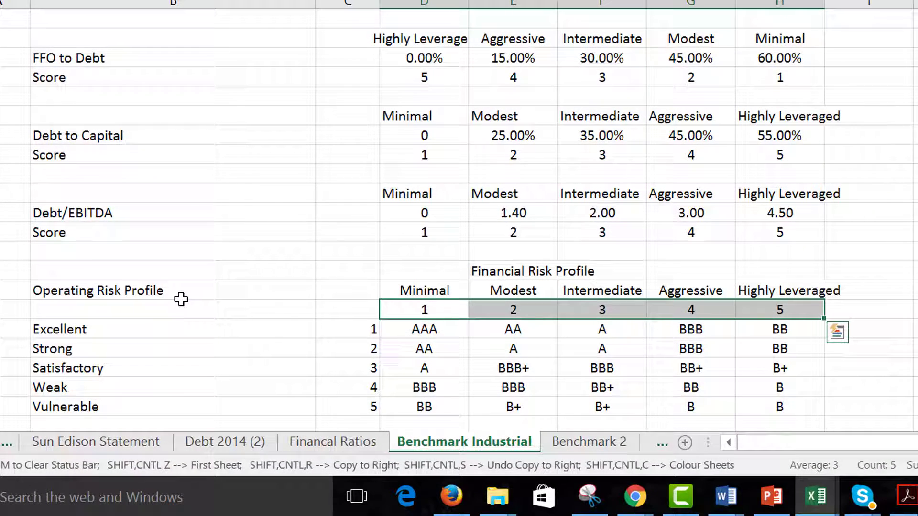
- Review the benchmark score tables back up to FFO to Debt, then return to Total Statements
{"action": "key", "text": "Up"}
{"action": "key", "text": "Up"}
{"action": "key", "text": "Up"}
{"action": "key", "text": "Up"}
{"action": "key", "text": "Up"}
{"action": "key", "text": "Up"}
{"action": "key", "text": "Up"}
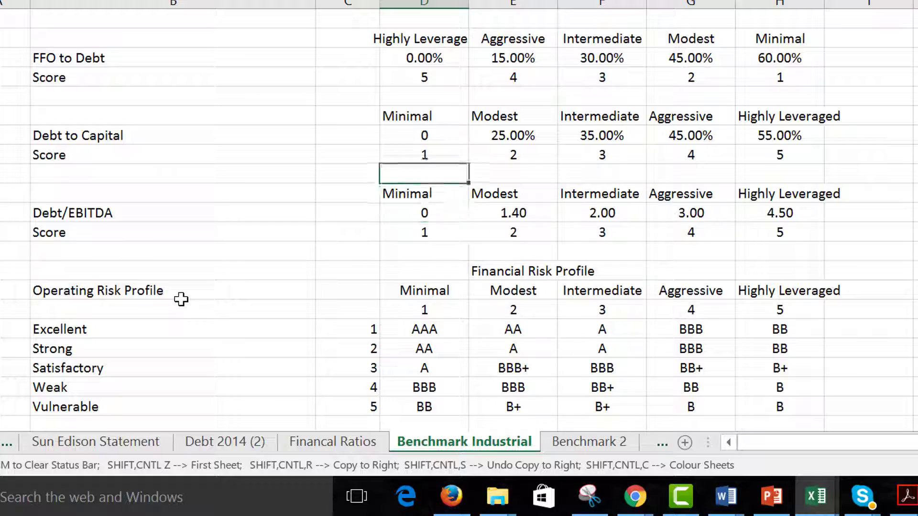
{"action": "key", "text": "Up"}
{"action": "key", "text": "Up"}
{"action": "key", "text": "Up"}
{"action": "key", "text": "Up"}
{"action": "key", "text": "ctrl+Page_Up"}
{"action": "key", "text": "ctrl+Page_Up"}
{"action": "key", "text": "ctrl+Page_Up"}
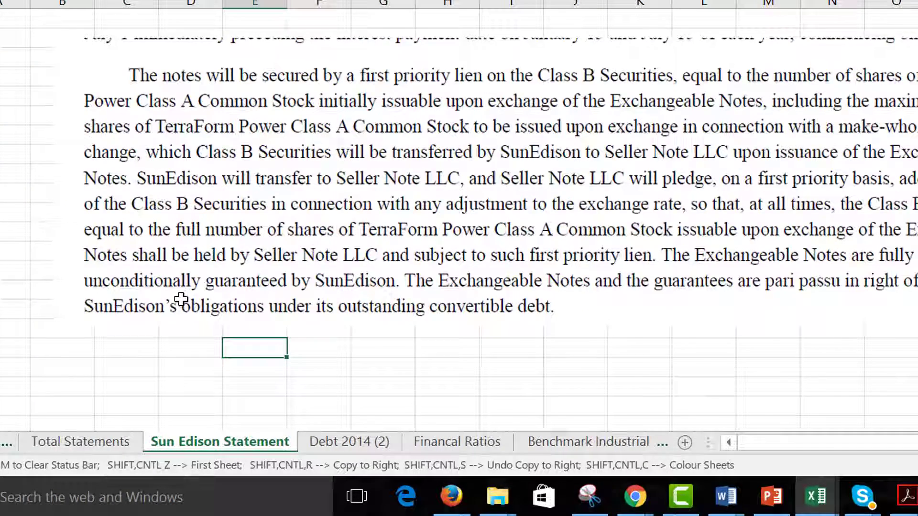
{"action": "key", "text": "ctrl+Page_Up"}
- Inspect the 2003 interpolate_look_up formulas for the FFO to Debt and Debt to Capital scores in F349 and F350
{"action": "key", "text": "Down"}
{"action": "key", "text": "Down"}
{"action": "key", "text": "Down"}
{"action": "key", "text": "Down"}
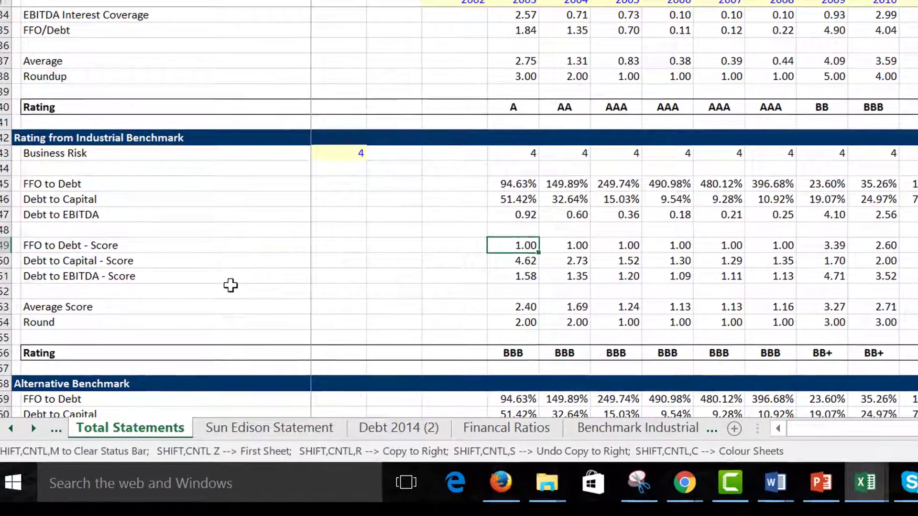
{"action": "key", "text": "F2"}
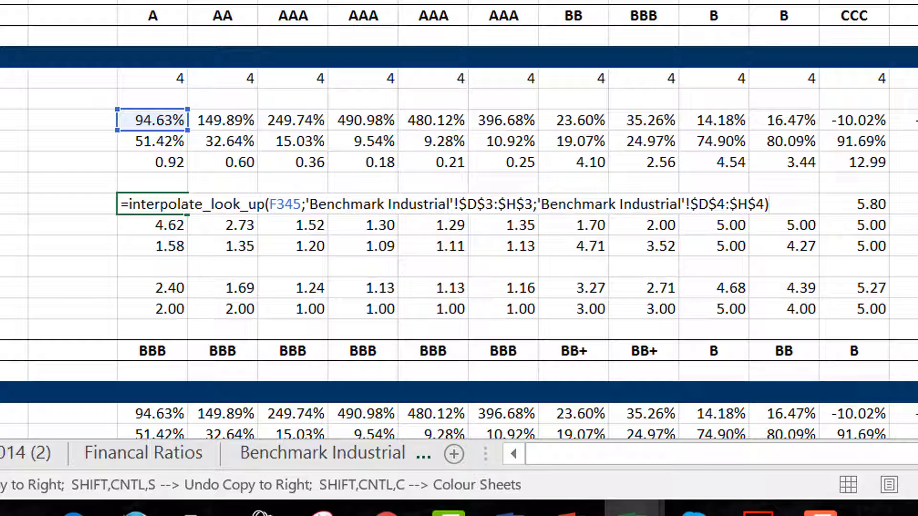
{"action": "key", "text": "Escape"}
{"action": "key", "text": "Down"}
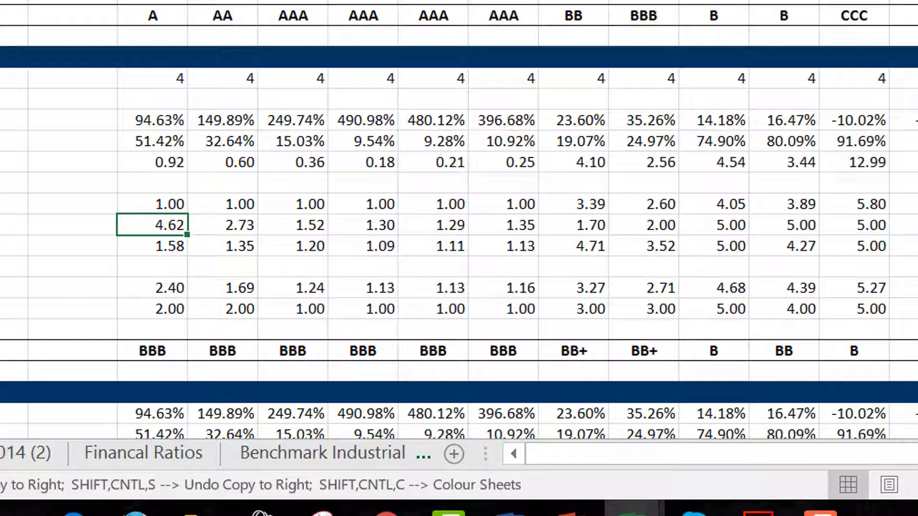
{"action": "key", "text": "F2"}
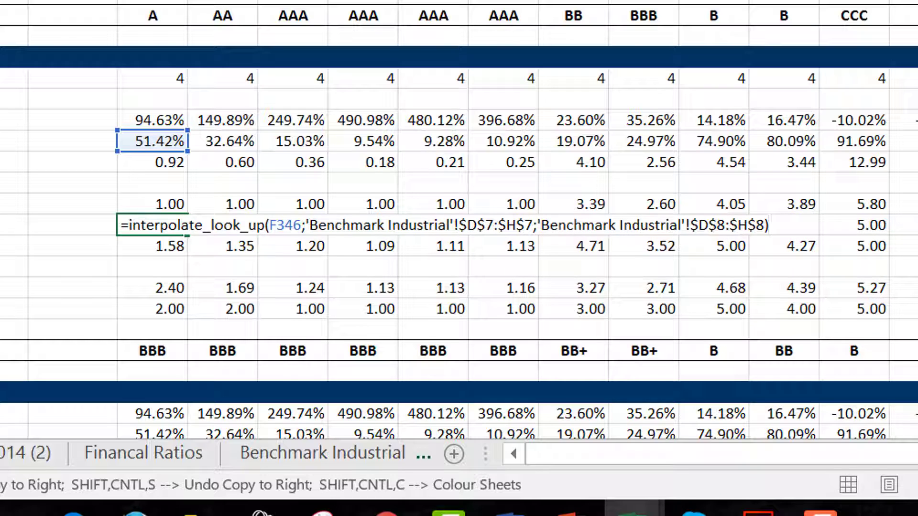
{"action": "key", "text": "Escape"}
- Inspect the 2003 Average Score formula in F353
{"action": "key", "text": "Down"}
{"action": "key", "text": "Down"}
{"action": "key", "text": "Down"}
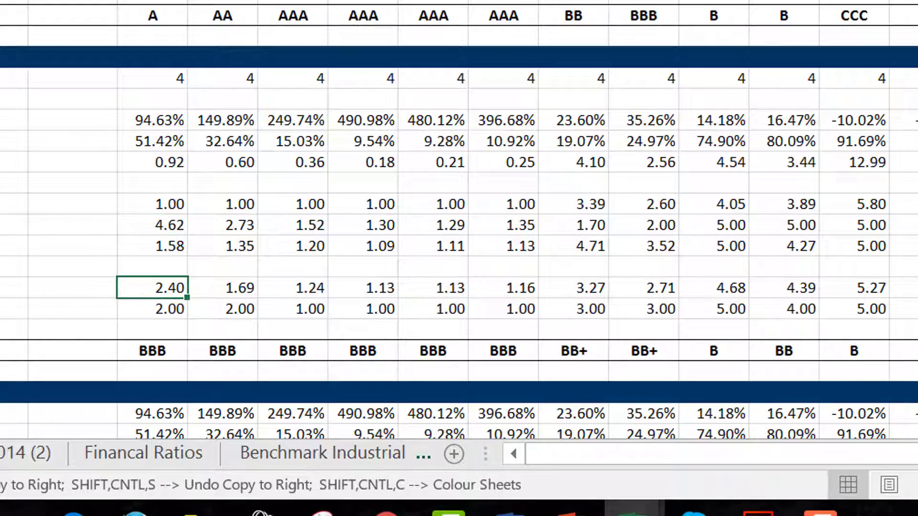
{"action": "key", "text": "F2"}
{"action": "key", "text": "Escape"}
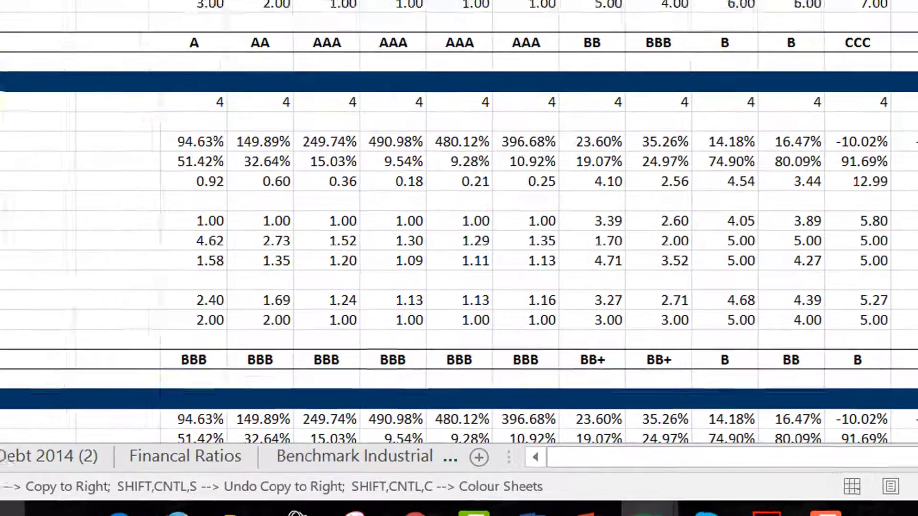
- Relabel B353 as "Average Finaincial Ratio Score" and B354 as "Round Financial Ratio Scored"
{"action": "key", "text": "F2"}
{"action": "key", "text": "Left"}
{"action": "key", "text": "Left"}
{"action": "key", "text": "Left"}
{"action": "key", "text": "Left"}
{"action": "key", "text": "Left"}
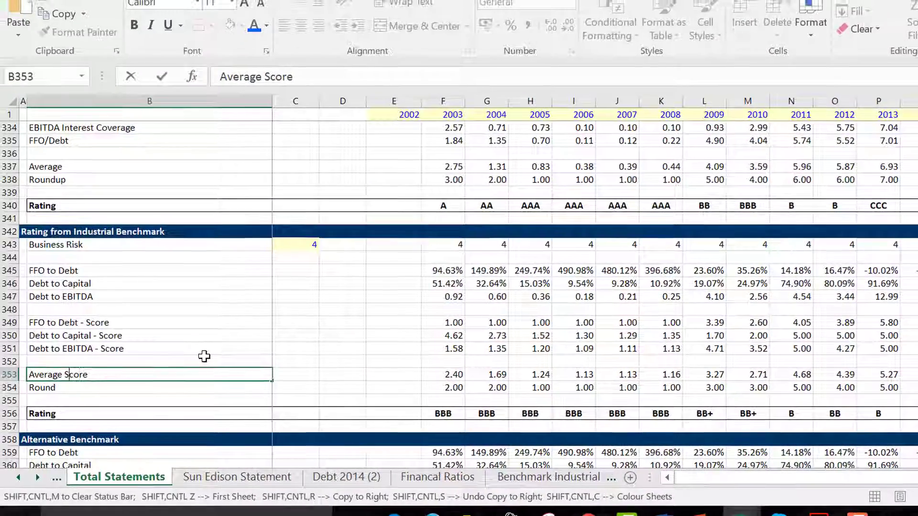
{"action": "type", "text": "Gr"}
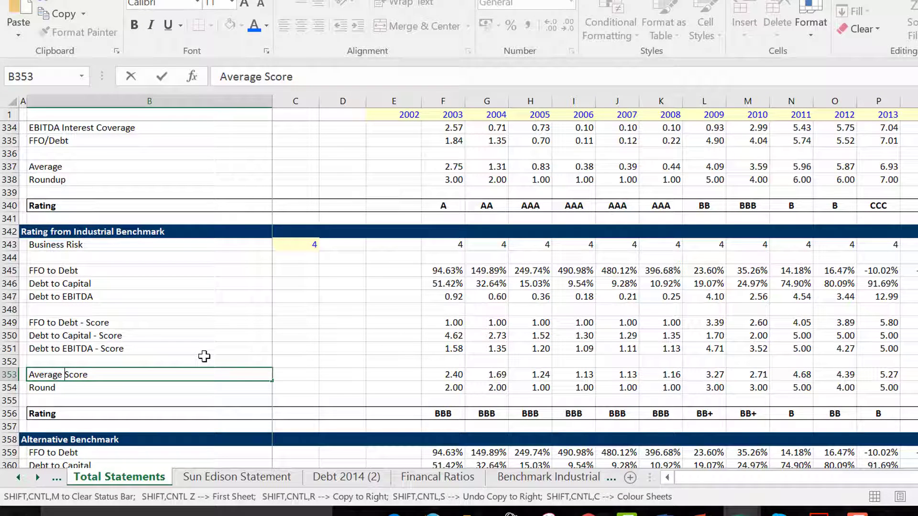
{"action": "type", "text": "inainci"}
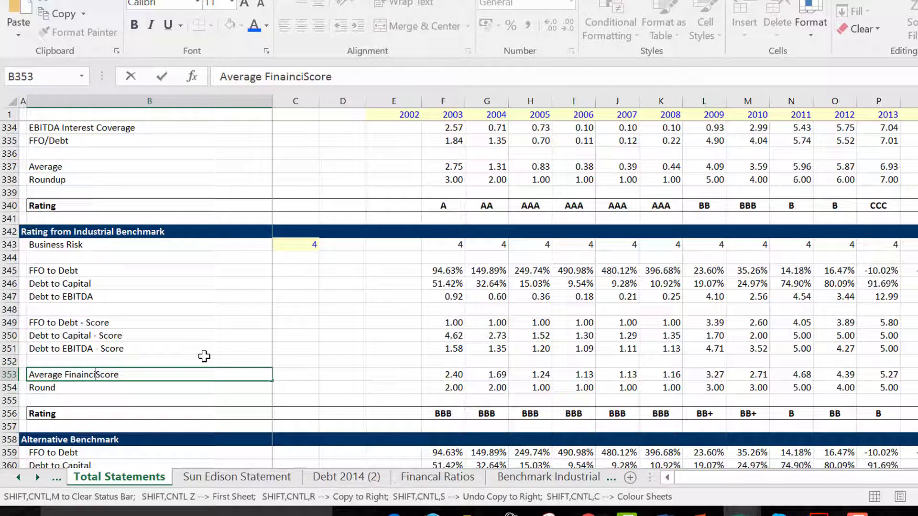
{"action": "type", "text": "al Ratio"}
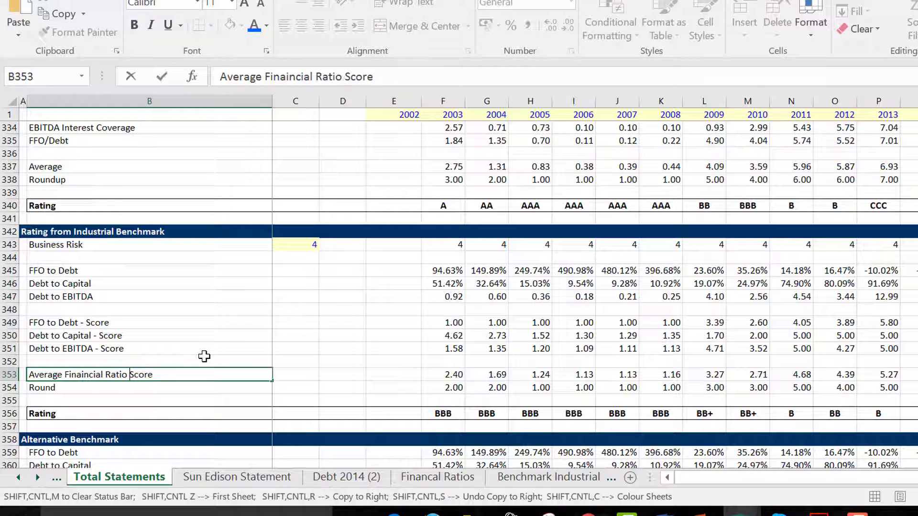
{"action": "key", "text": "Return"}
{"action": "key", "text": "F2"}
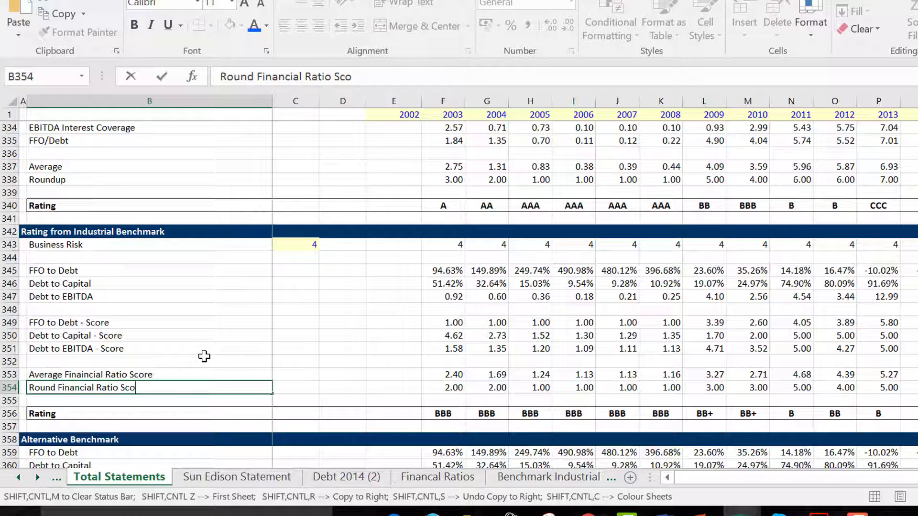
{"action": "key", "text": "Return"}
- Inspect the 2003 Rating formula in F356 that uses INDEX on the Benchmark Industrial matrix with business risk and the rounded score
{"action": "key", "text": "Down"}
{"action": "key", "text": "Right"}
{"action": "key", "text": "Right"}
{"action": "key", "text": "Right"}
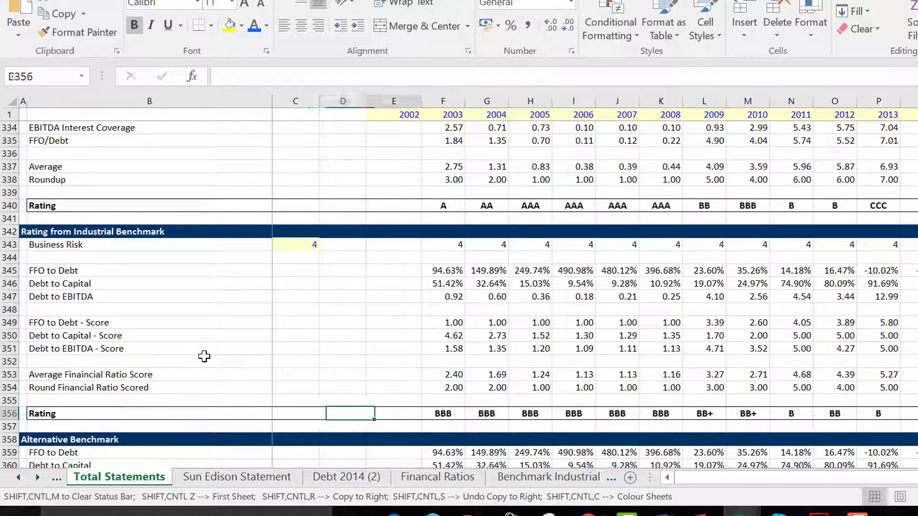
{"action": "key", "text": "Right"}
{"action": "key", "text": "F2"}
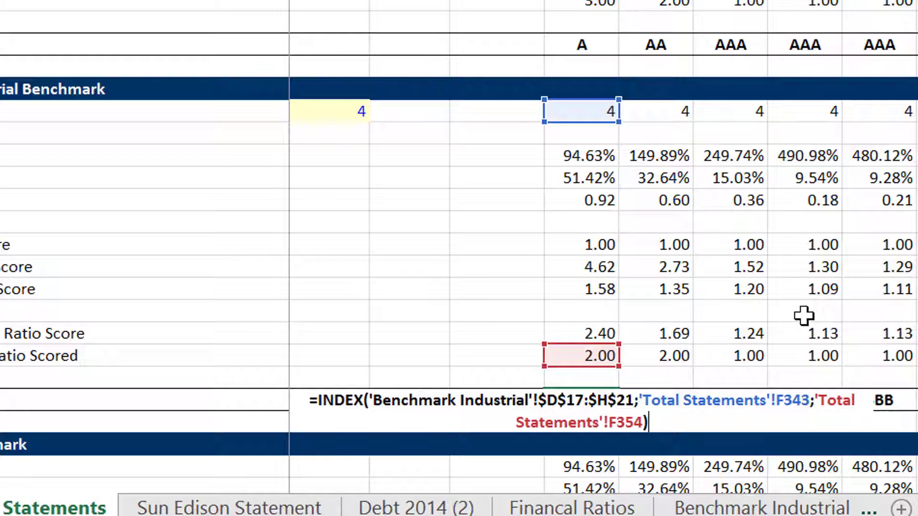
{"action": "key", "text": "Return"}
{"action": "key", "text": "Up"}
- Go to the Benchmark Industrial sheet and select the rating matrix D17:H21 for review
{"action": "key", "text": "ctrl+Page_Down"}
{"action": "key", "text": "ctrl+Page_Down"}
{"action": "key", "text": "ctrl+Page_Down"}
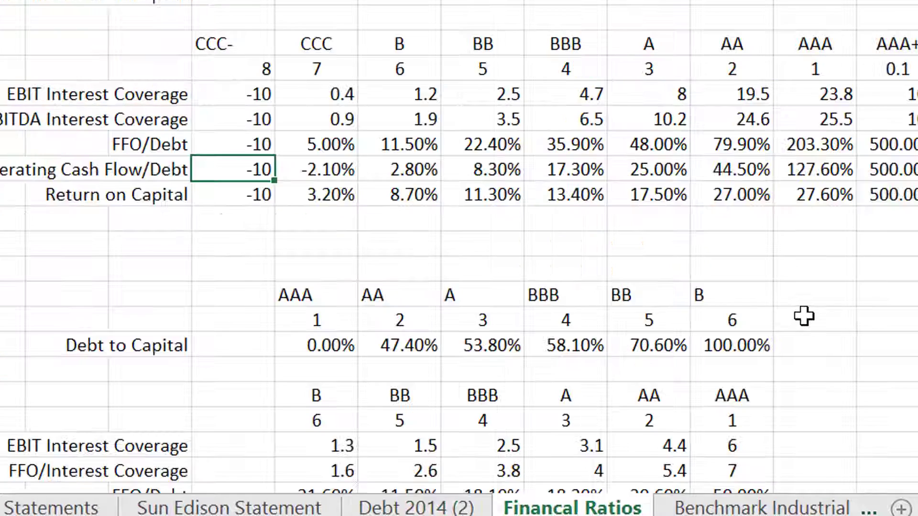
{"action": "key", "text": "ctrl+Page_Down"}
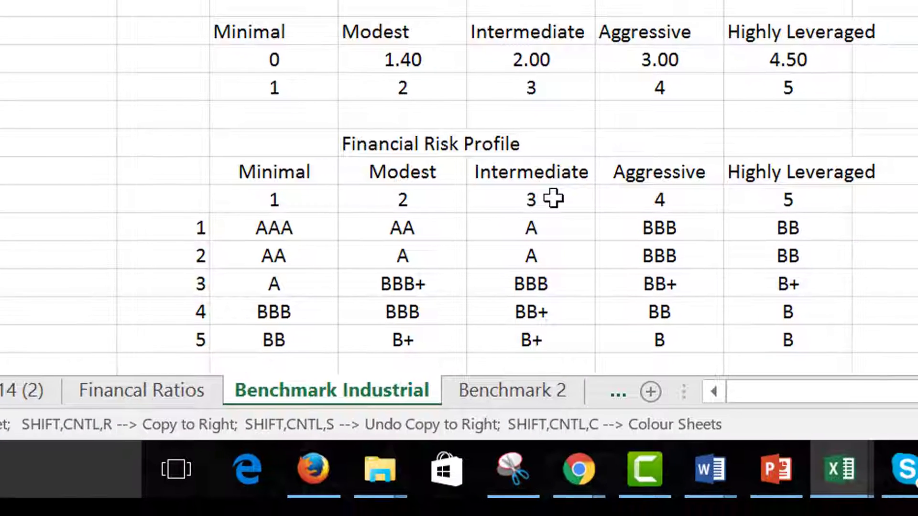
{"action": "key", "text": "Down"}
{"action": "key", "text": "Down"}
{"action": "key", "text": "Down"}
{"action": "key", "text": "Down"}
{"action": "key", "text": "Down"}
{"action": "key", "text": "Down"}
{"action": "key", "text": "Down"}
{"action": "key", "text": "Down"}
{"action": "key", "text": "Down"}
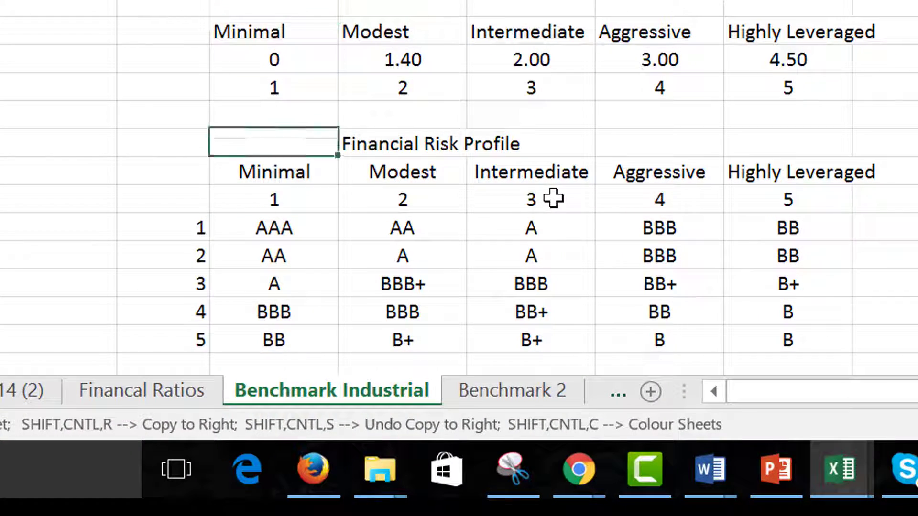
{"action": "key", "text": "Down"}
{"action": "key", "text": "Down"}
{"action": "key", "text": "Down"}
{"action": "key", "text": "ctrl+shift+Right"}
{"action": "key", "text": "ctrl+shift+Down"}
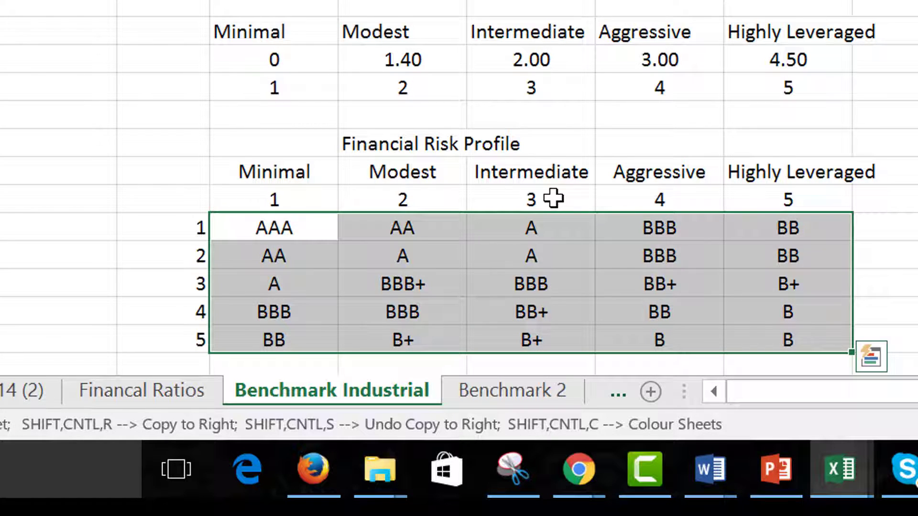
- Examine the business risk scores 1 to 5 beside the rating matrix and the first financial risk profile score above it
{"action": "key", "text": "Left"}
{"action": "key", "text": "Down"}
{"action": "key", "text": "Down"}
{"action": "key", "text": "Down"}
{"action": "key", "text": "Up"}
{"action": "key", "text": "Up"}
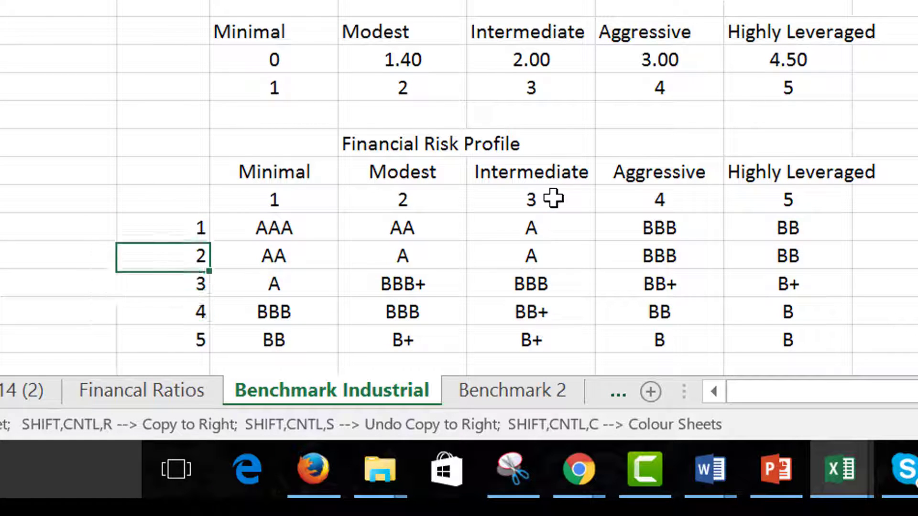
{"action": "key", "text": "Up"}
{"action": "key", "text": "Up"}
{"action": "key", "text": "Right"}
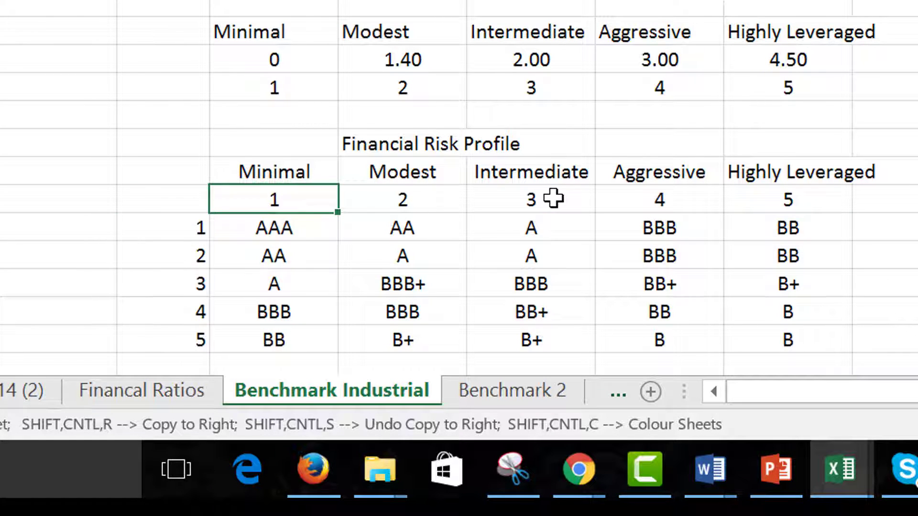
- Return to the Total Statements sheet
{"action": "key", "text": "ctrl+Page_Up"}
{"action": "key", "text": "ctrl+Page_Up"}
{"action": "key", "text": "ctrl+Page_Up"}
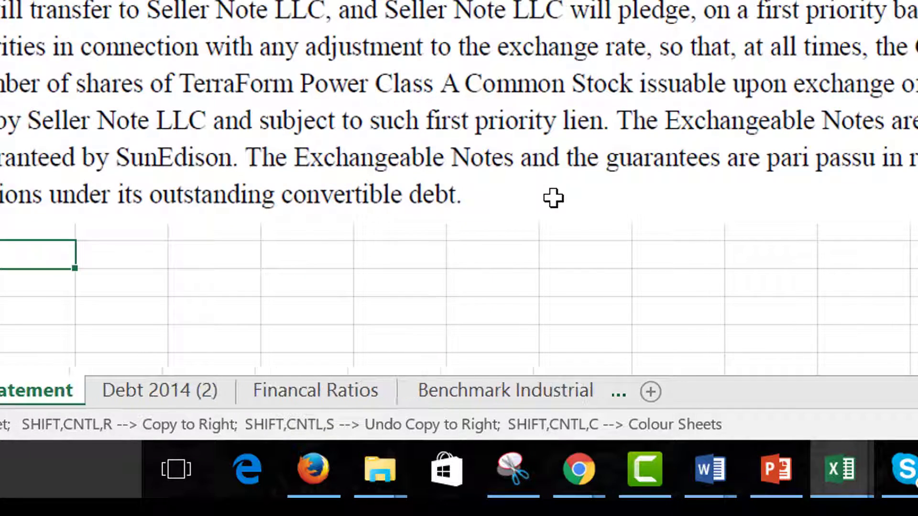
{"action": "key", "text": "ctrl+Page_Down"}
{"action": "key", "text": "ctrl+Page_Down"}
{"action": "key", "text": "ctrl+Page_Down"}
- Look over the first rows of the Alternative Benchmark section in the 2003 column
{"action": "key", "text": "Down"}
{"action": "key", "text": "Down"}
{"action": "key", "text": "Down"}
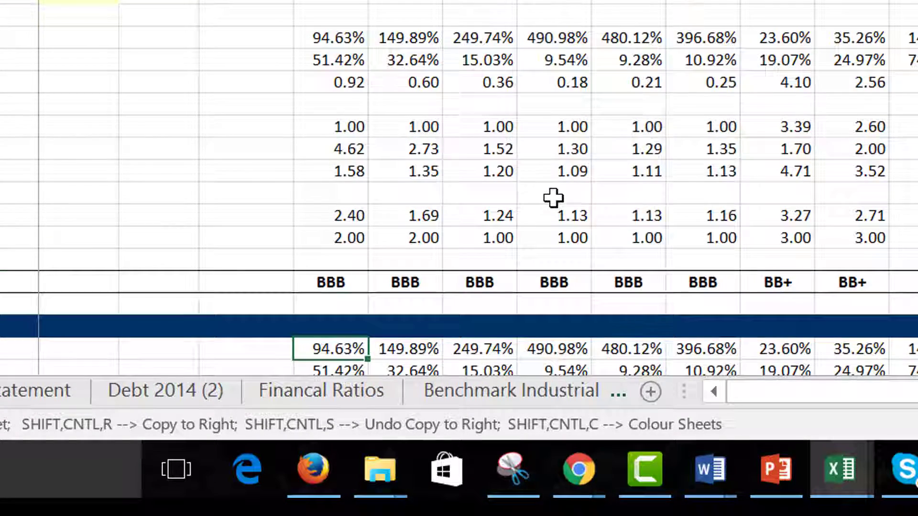
{"action": "key", "text": "Down"}
{"action": "key", "text": "Down"}
{"action": "key", "text": "Down"}
{"action": "key", "text": "Down"}
{"action": "key", "text": "Down"}
{"action": "key", "text": "Up"}
{"action": "key", "text": "Up"}
{"action": "key", "text": "Up"}
{"action": "key", "text": "Up"}
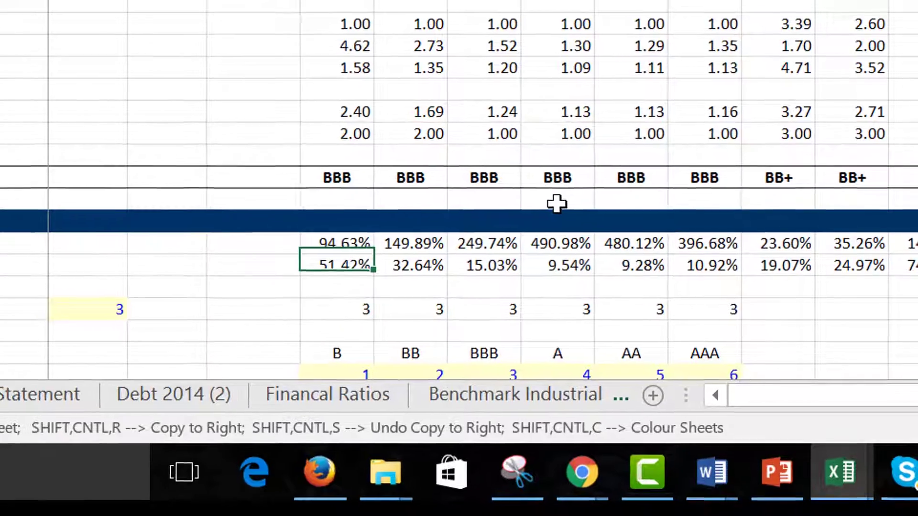
{"action": "key", "text": "Up"}
{"action": "key", "text": "Up"}
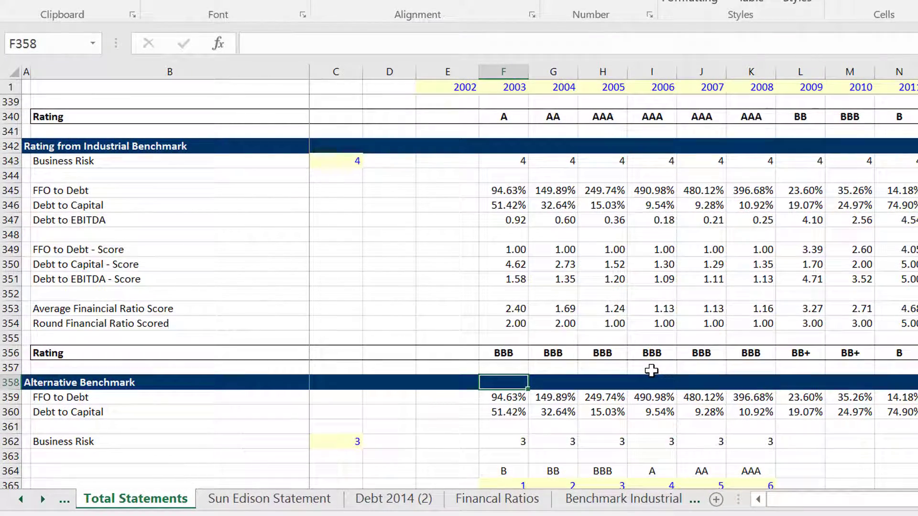
- Review the 2003 industrial benchmark formulas for the rounded score in F354, the ratio scores above it and the average in F353
{"action": "key", "text": "Up"}
{"action": "key", "text": "Up"}
{"action": "key", "text": "Up"}
{"action": "key", "text": "Up"}
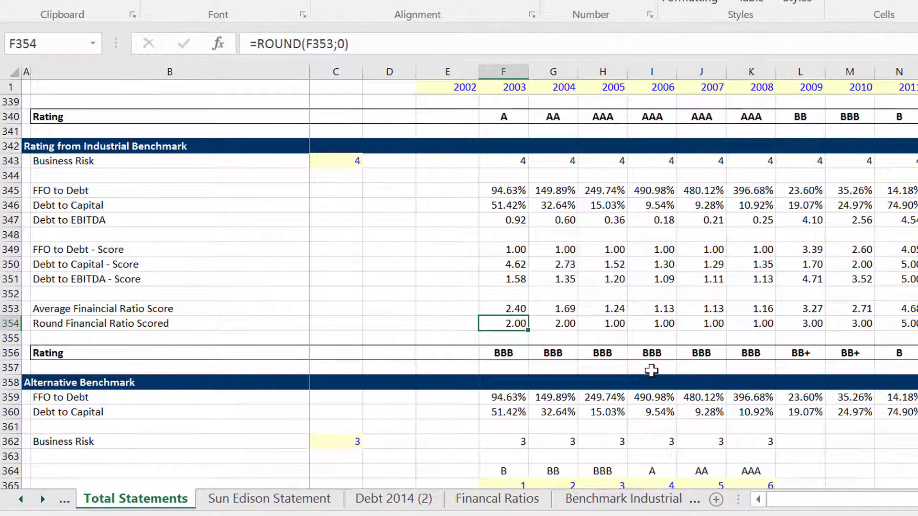
{"action": "key", "text": "Up"}
{"action": "key", "text": "Up"}
{"action": "key", "text": "Up"}
{"action": "key", "text": "Up"}
{"action": "key", "text": "Up"}
{"action": "key", "text": "Up"}
{"action": "key", "text": "Down"}
{"action": "key", "text": "Down"}
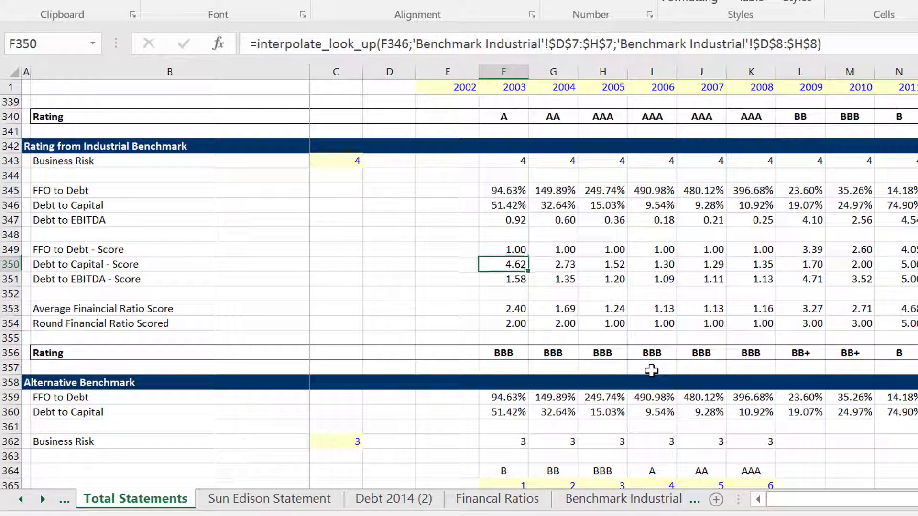
{"action": "key", "text": "Down"}
{"action": "key", "text": "Down"}
{"action": "key", "text": "Down"}
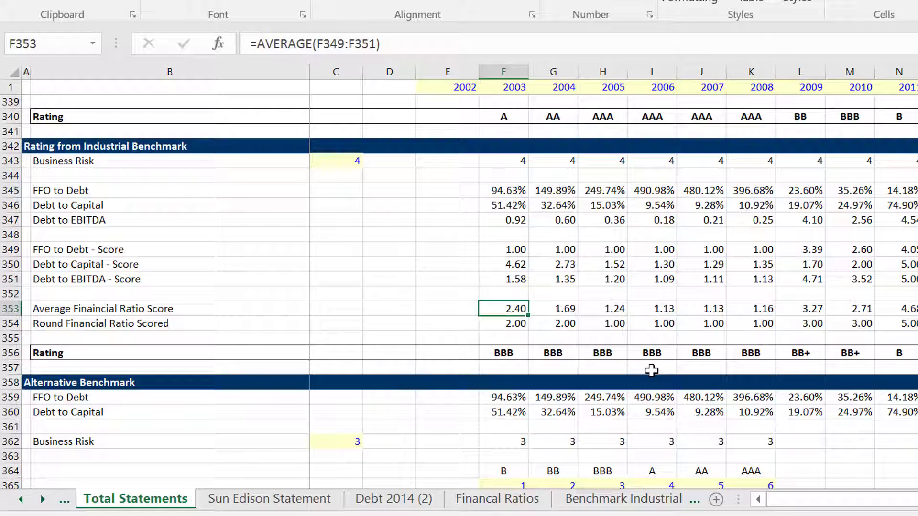
- Compare the 2003 interpolate_look_up formulas for the three ratio scores in F349:F351
{"action": "key", "text": "Up"}
{"action": "key", "text": "Up"}
{"action": "key", "text": "Up"}
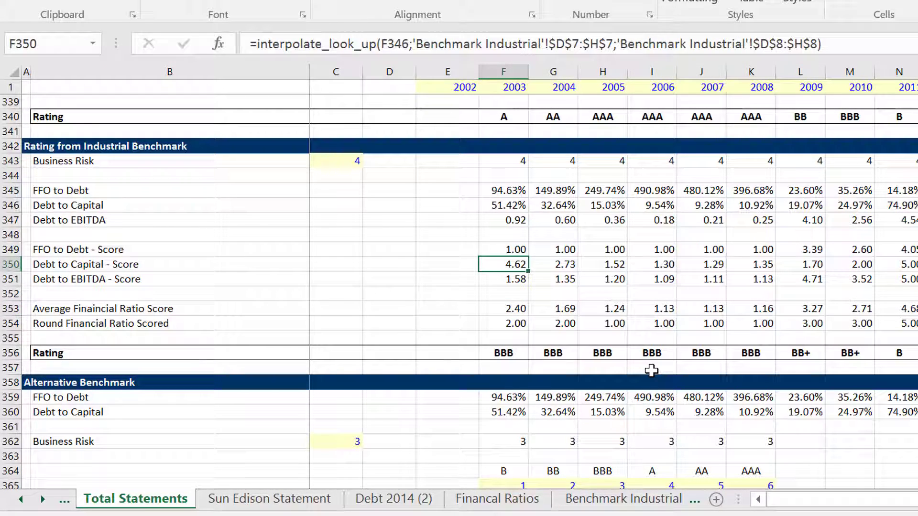
{"action": "key", "text": "Down"}
{"action": "key", "text": "Up"}
{"action": "key", "text": "Up"}
{"action": "key", "text": "Up"}
{"action": "key", "text": "Down"}
{"action": "key", "text": "Down"}
{"action": "key", "text": "Down"}
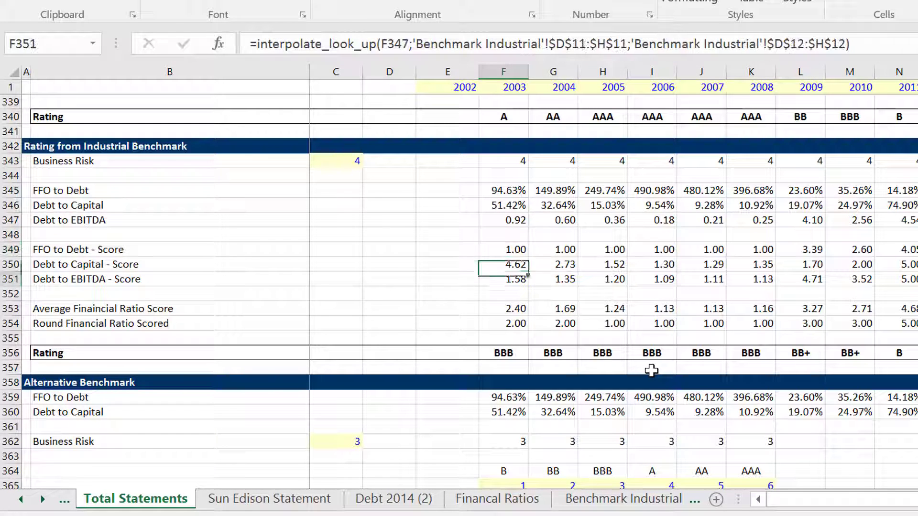
{"action": "key", "text": "Up"}
{"action": "key", "text": "Up"}
{"action": "key", "text": "Up"}
{"action": "key", "text": "Down"}
{"action": "key", "text": "Down"}
{"action": "key", "text": "Down"}
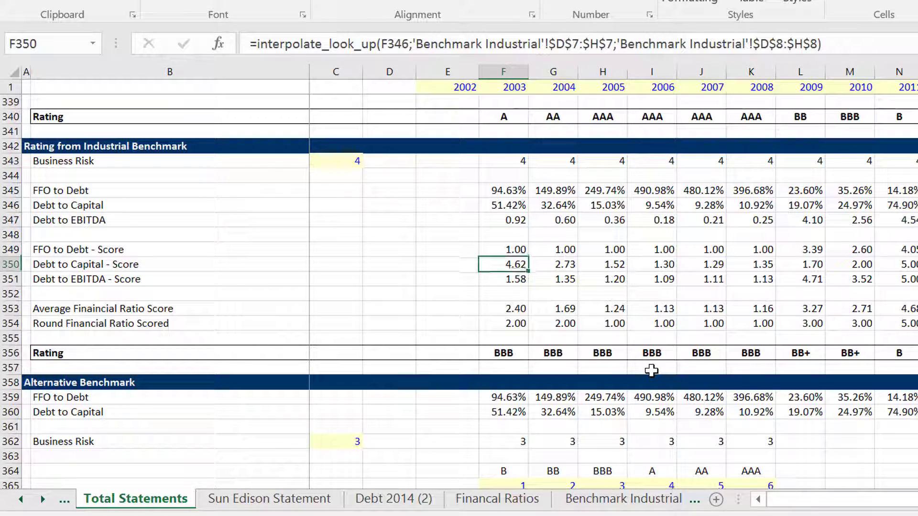
{"action": "key", "text": "Up"}
{"action": "key", "text": "Up"}
{"action": "key", "text": "Up"}
{"action": "key", "text": "Down"}
{"action": "key", "text": "Down"}
{"action": "key", "text": "Down"}
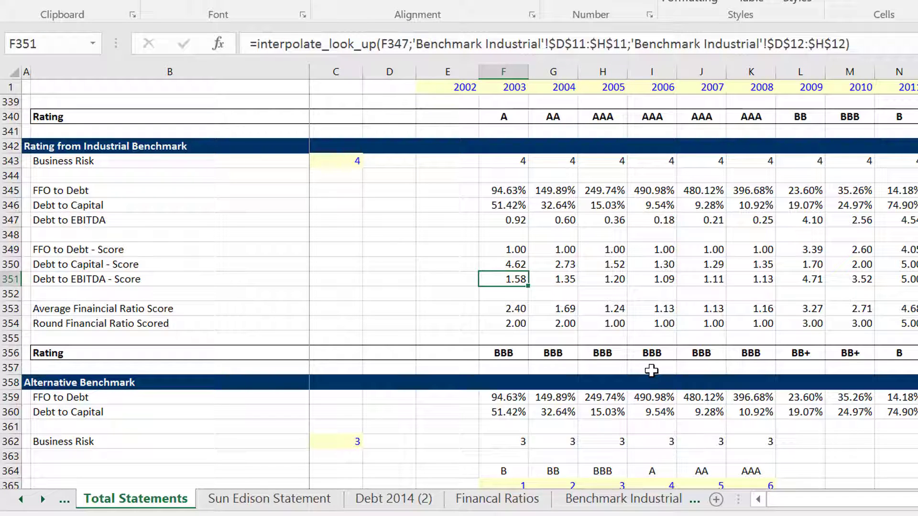
- Check the Debt to EBITDA score formulas across the years in row 351, from 2003 out to column Q and back to 2007
{"action": "key", "text": "Right"}
{"action": "key", "text": "Right"}
{"action": "key", "text": "Right"}
{"action": "key", "text": "Right"}
{"action": "key", "text": "Right"}
{"action": "key", "text": "Right"}
{"action": "key", "text": "Right"}
{"action": "key", "text": "Right"}
{"action": "key", "text": "Right"}
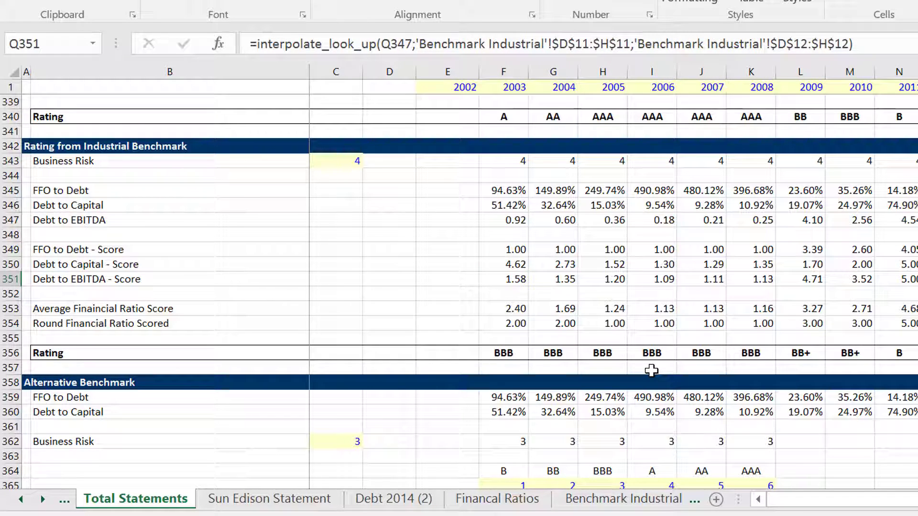
{"action": "key", "text": "Left"}
{"action": "key", "text": "Left"}
{"action": "key", "text": "Left"}
{"action": "key", "text": "Left"}
{"action": "key", "text": "Left"}
{"action": "key", "text": "Left"}
{"action": "key", "text": "Left"}
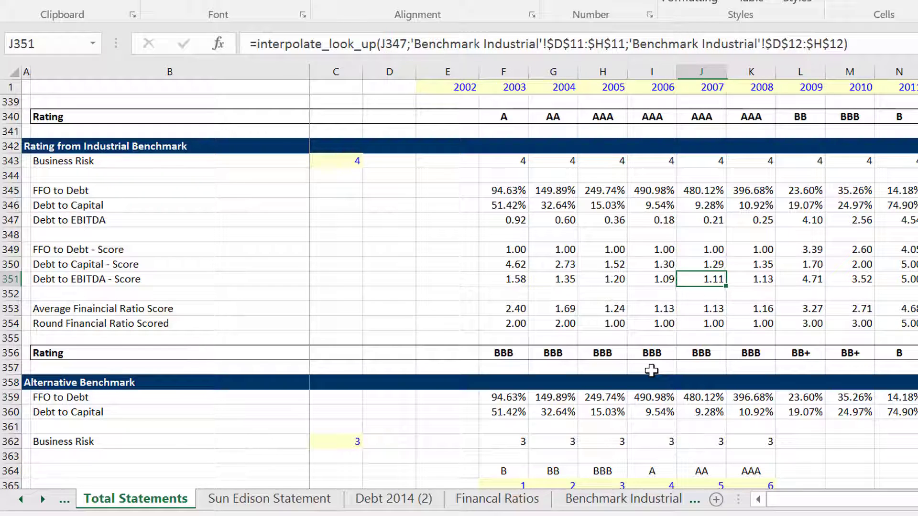
- Check the Debt to Capital score formulas for the early years in row 350, then return to column C
{"action": "key", "text": "Right"}
{"action": "key", "text": "Left"}
{"action": "key", "text": "Up"}
{"action": "key", "text": "Left"}
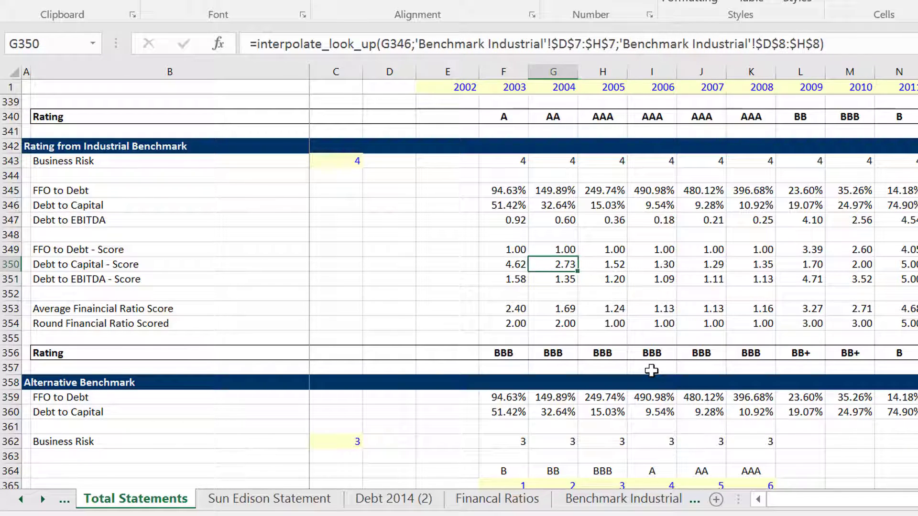
{"action": "key", "text": "Right"}
{"action": "key", "text": "Right"}
{"action": "key", "text": "Left"}
{"action": "key", "text": "Left"}
{"action": "key", "text": "Left"}
{"action": "key", "text": "Left"}
{"action": "key", "text": "Left"}
{"action": "key", "text": "Left"}
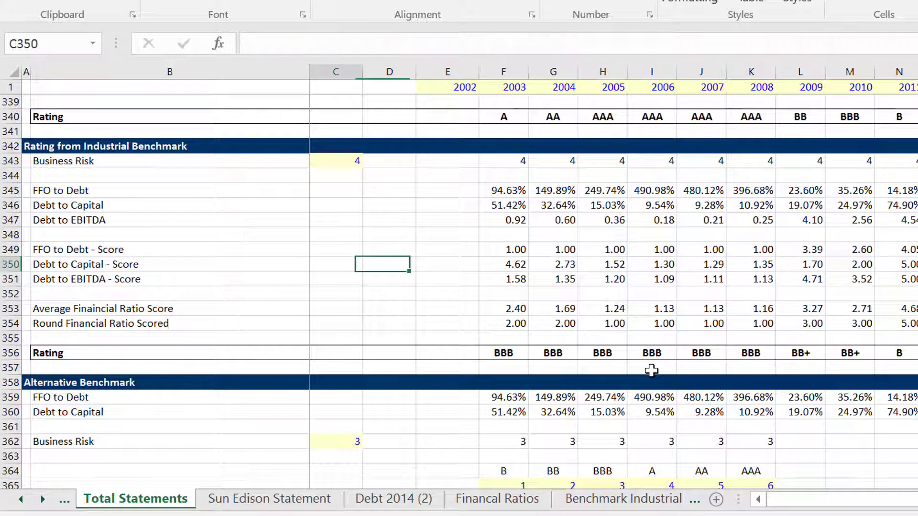
- Review the Alternative Benchmark section from its ratios and business risk down to the Weighted Score and Round rows
{"action": "key", "text": "Down"}
{"action": "key", "text": "Down"}
{"action": "key", "text": "Down"}
{"action": "key", "text": "Down"}
{"action": "key", "text": "Down"}
{"action": "key", "text": "Down"}
{"action": "key", "text": "Down"}
{"action": "key", "text": "Down"}
{"action": "key", "text": "Down"}
{"action": "key", "text": "Down"}
{"action": "key", "text": "Down"}
{"action": "key", "text": "Down"}
{"action": "key", "text": "Down"}
{"action": "key", "text": "Down"}
{"action": "key", "text": "Down"}
{"action": "key", "text": "Down"}
{"action": "key", "text": "Down"}
{"action": "key", "text": "Down"}
{"action": "key", "text": "Down"}
{"action": "key", "text": "Down"}
{"action": "key", "text": "Down"}
{"action": "key", "text": "Down"}
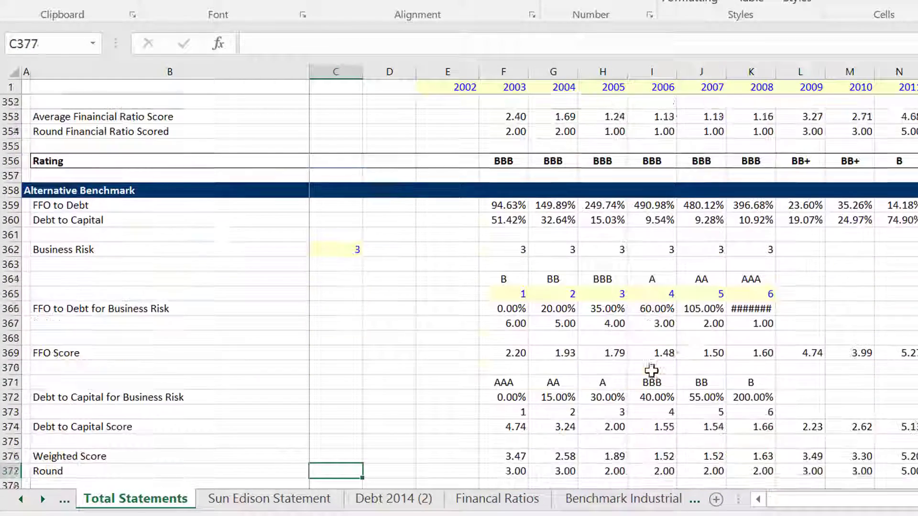
- Check the 2003 FFO Score formula in F369 of the Alternative Benchmark section
{"action": "key", "text": "Up"}
{"action": "key", "text": "Up"}
{"action": "key", "text": "Up"}
{"action": "key", "text": "Up"}
{"action": "key", "text": "Up"}
{"action": "key", "text": "Up"}
{"action": "key", "text": "Up"}
{"action": "key", "text": "Up"}
{"action": "key", "text": "Right"}
{"action": "key", "text": "Right"}
{"action": "key", "text": "Right"}
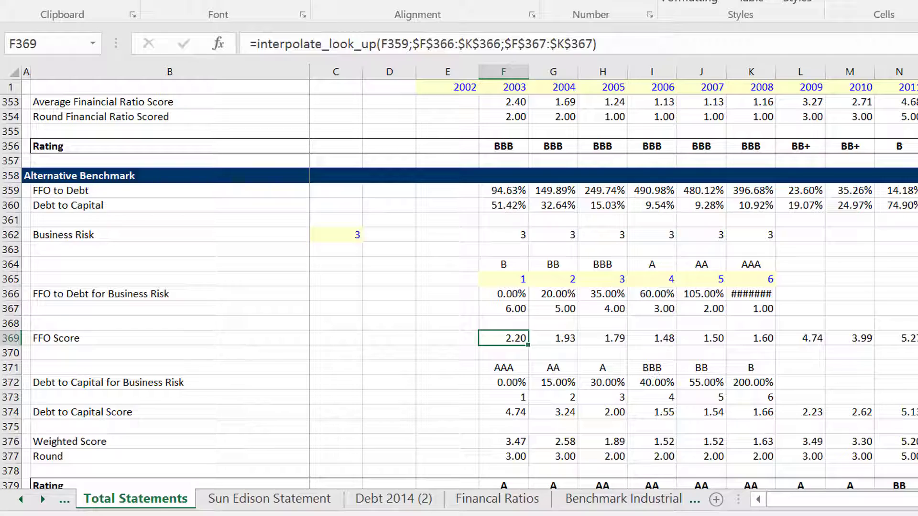
- Go to the Benchmark 2 sheet and select the Funds from Operations/Total Debt guideline values in C8:H12
{"action": "key", "text": "ctrl+Page_Down"}
{"action": "key", "text": "ctrl+Page_Down"}
{"action": "key", "text": "ctrl+Page_Down"}
{"action": "key", "text": "ctrl+Page_Down"}
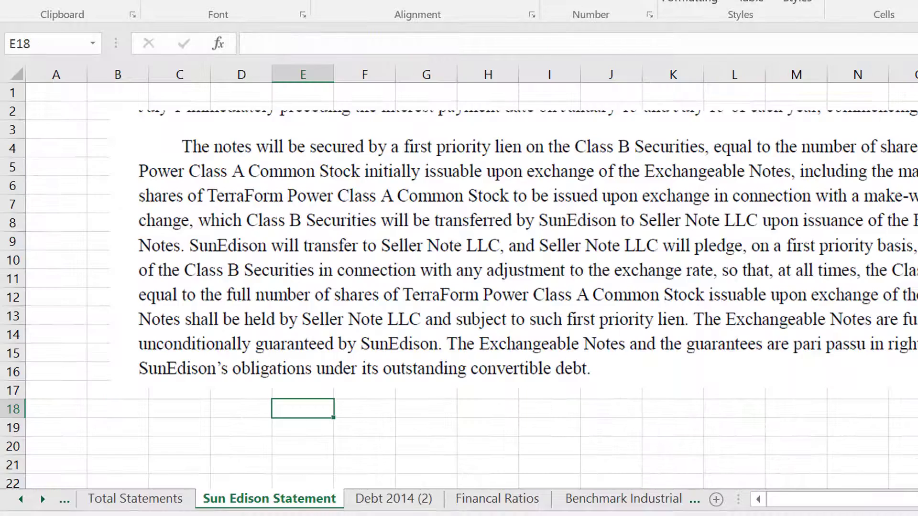
{"action": "key", "text": "ctrl+Page_Down"}
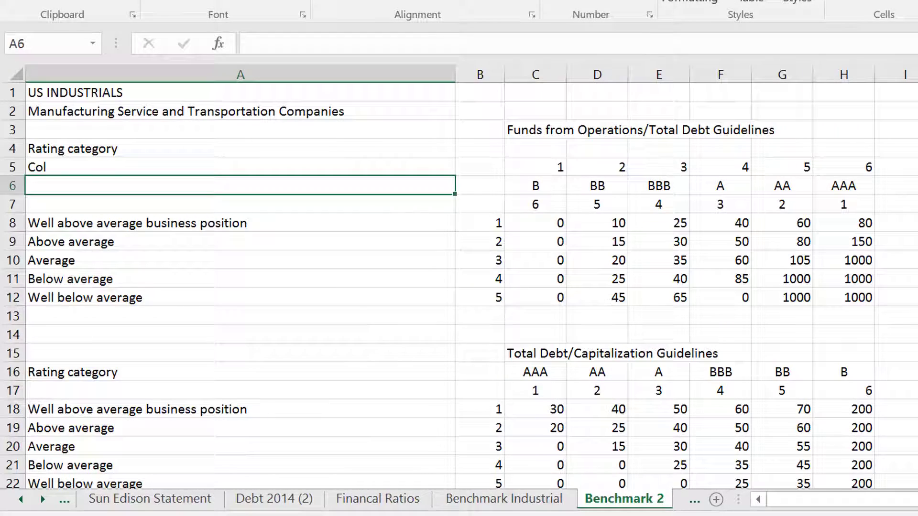
{"action": "key", "text": "Down"}
{"action": "key", "text": "Down"}
{"action": "key", "text": "Right"}
{"action": "key", "text": "Right"}
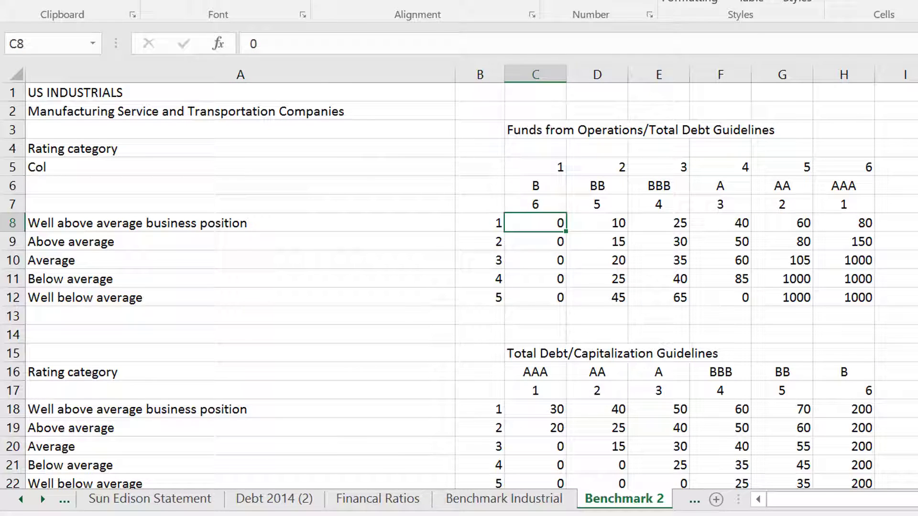
{"action": "key", "text": "ctrl+shift+Right"}
{"action": "key", "text": "ctrl+shift+Down"}
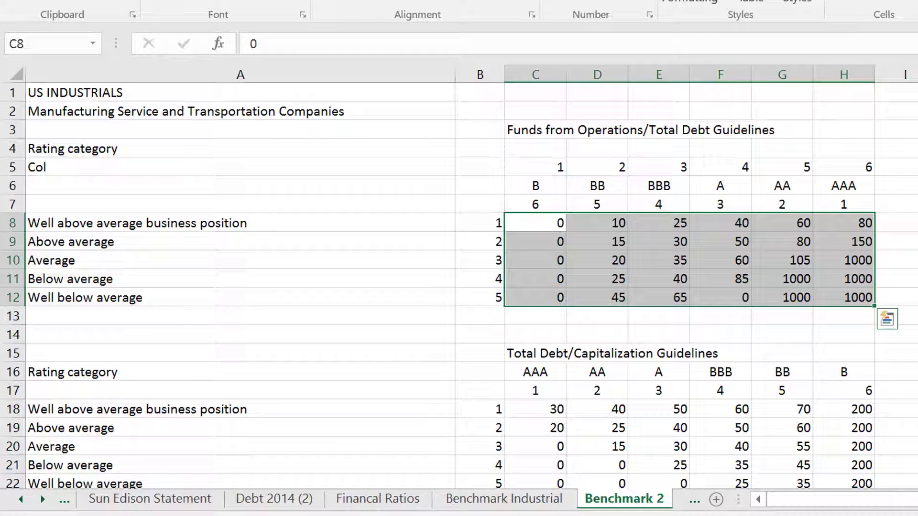
- Make the "Funds from Operations/Total Debt Guidelines" heading in C3 bold
{"action": "key", "text": "Up"}
{"action": "key", "text": "Up"}
{"action": "key", "text": "Up"}
{"action": "key", "text": "Up"}
{"action": "key", "text": "Up"}
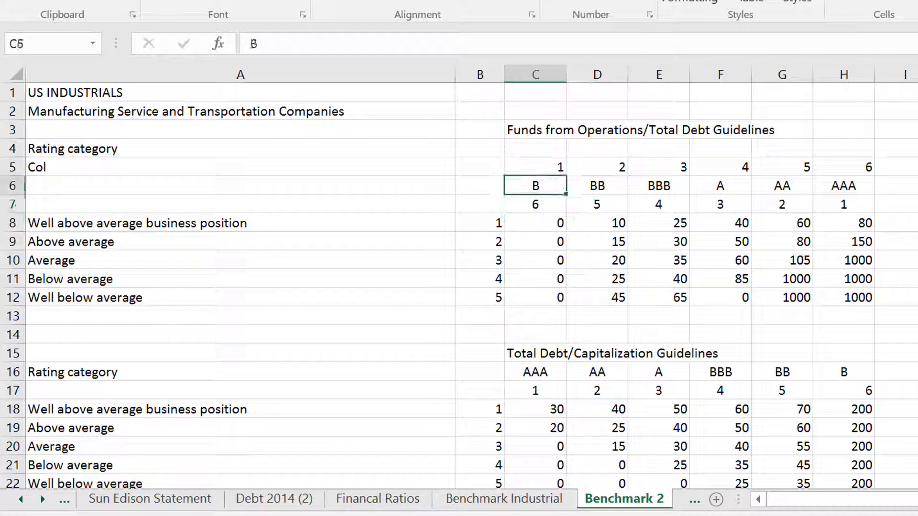
{"action": "key", "text": "ctrl+b"}
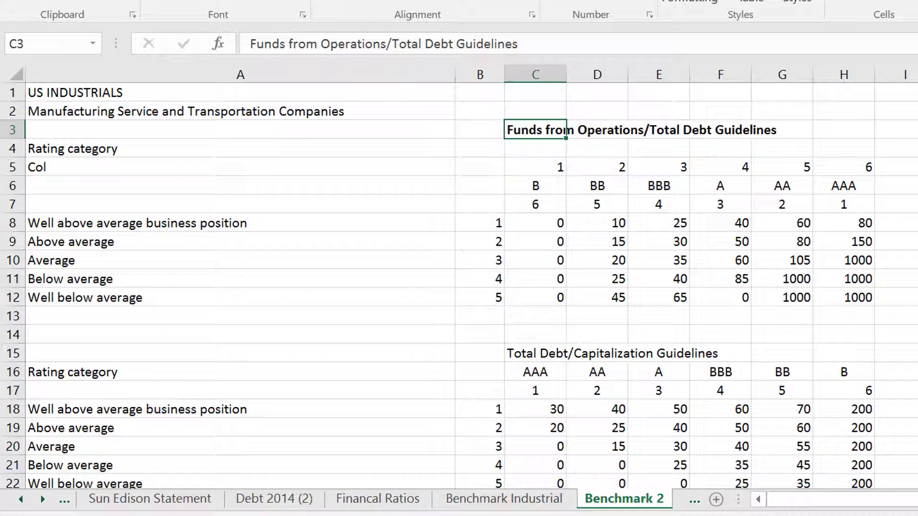
- Make the "Total Debt/Capitalization Guidelines" heading in C15 bold
{"action": "key", "text": "Down"}
{"action": "key", "text": "Down"}
{"action": "key", "text": "Down"}
{"action": "key", "text": "Down"}
{"action": "key", "text": "Down"}
{"action": "key", "text": "Down"}
{"action": "key", "text": "Down"}
{"action": "key", "text": "Down"}
{"action": "key", "text": "Down"}
{"action": "key", "text": "Down"}
{"action": "key", "text": "Down"}
{"action": "key", "text": "Down"}
{"action": "key", "text": "Down"}
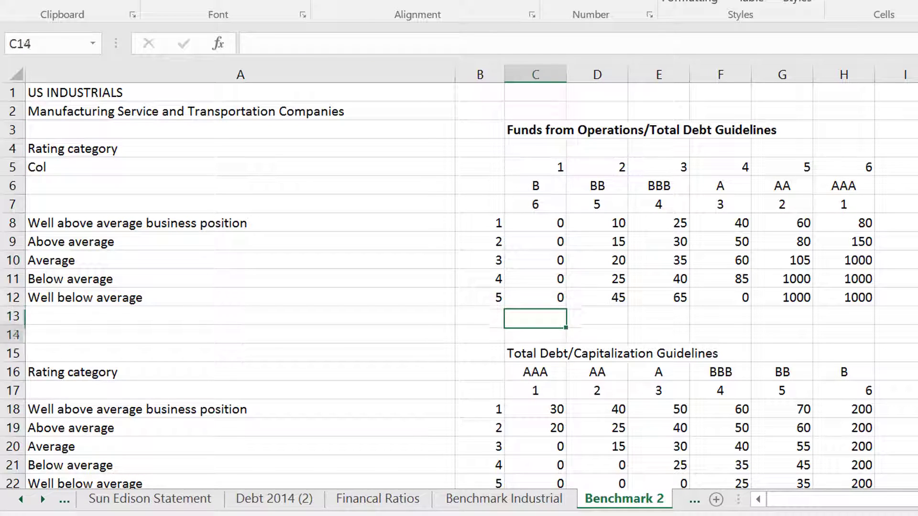
{"action": "key", "text": "Up"}
{"action": "key", "text": "ctrl+b"}
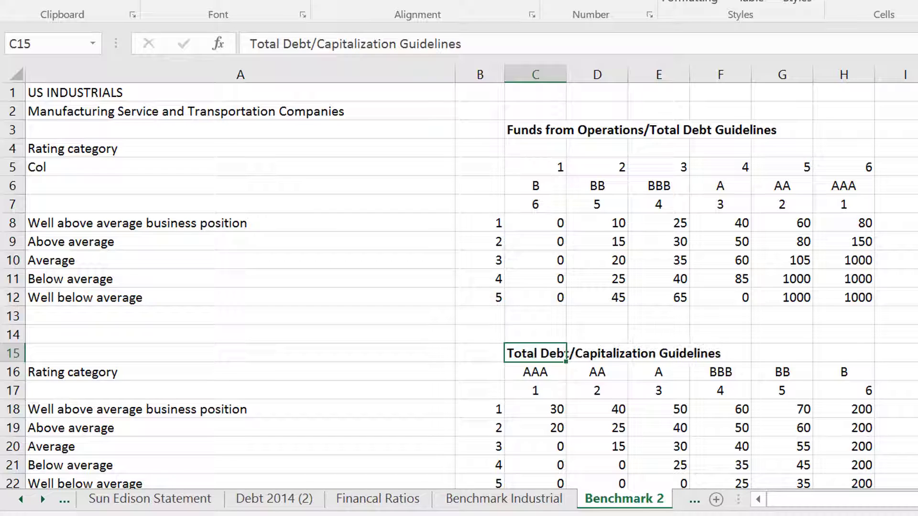
- Insert a blank row at row 16, directly below the Total Debt/Capitalization Guidelines heading
{"action": "key", "text": "Down"}
{"action": "key", "text": "shift+space"}
{"action": "key", "text": "ctrl+shift+plus"}
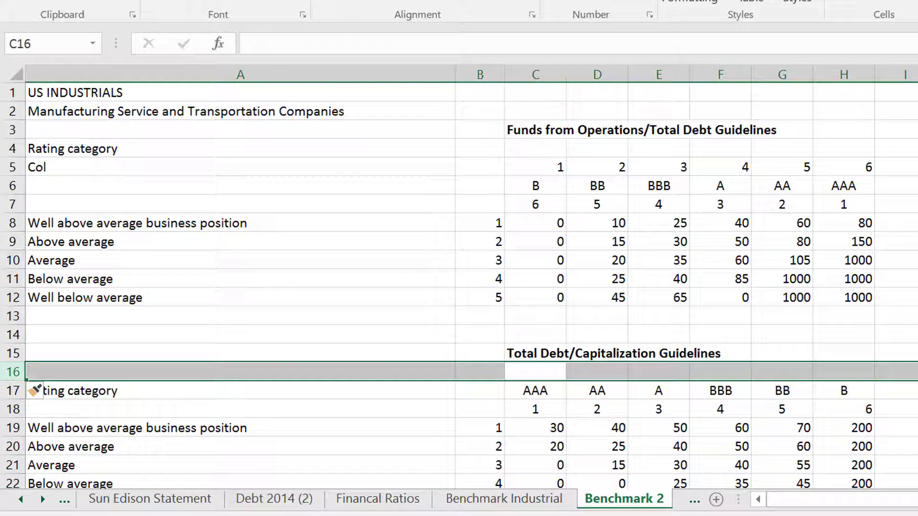
- Review the rating category headings in row 6 of the FFO to debt table, from B across to AA
{"action": "key", "text": "Up"}
{"action": "key", "text": "Up"}
{"action": "key", "text": "Up"}
{"action": "key", "text": "Up"}
{"action": "key", "text": "Up"}
{"action": "key", "text": "Up"}
{"action": "key", "text": "Up"}
{"action": "key", "text": "Up"}
{"action": "key", "text": "Up"}
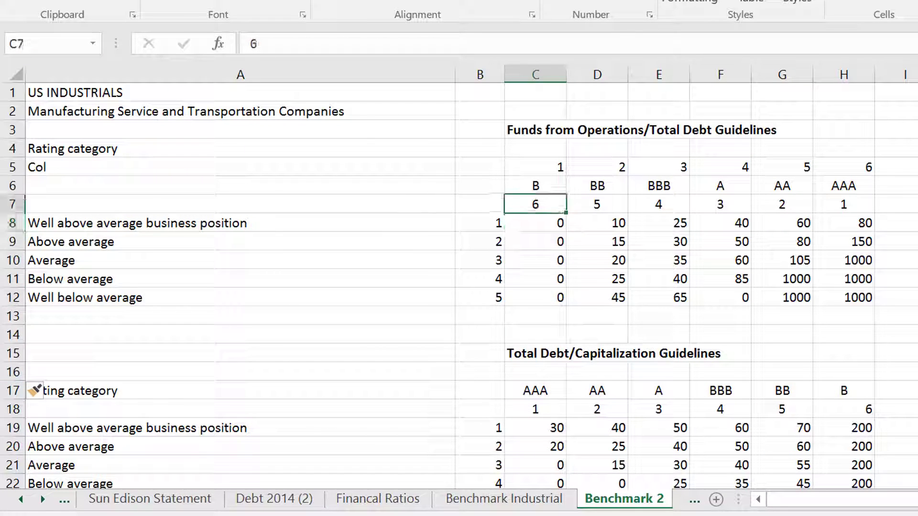
{"action": "key", "text": "Up"}
{"action": "key", "text": "Left"}
{"action": "key", "text": "Right"}
{"action": "key", "text": "Right"}
{"action": "key", "text": "Right"}
{"action": "key", "text": "Right"}
{"action": "key", "text": "Right"}
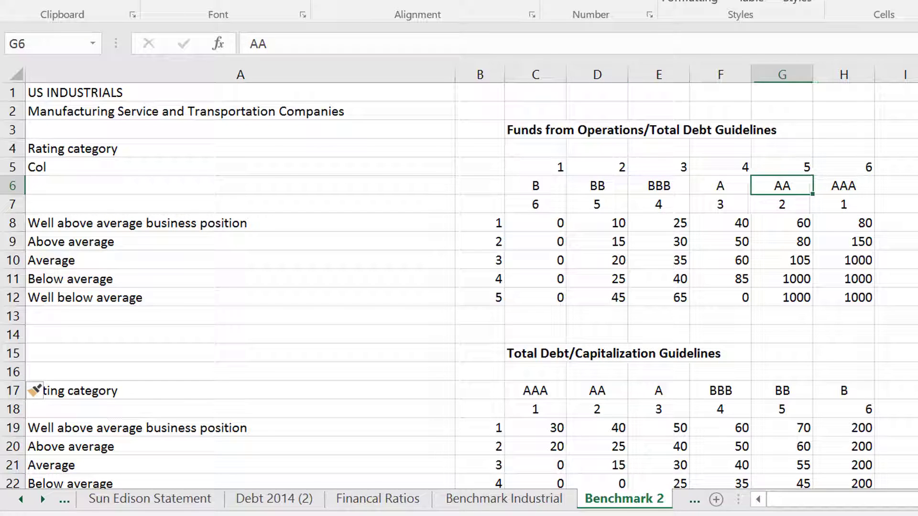
- Examine the column number, rating and score above the FFO to debt values in column C, ending at C8
{"action": "key", "text": "Left"}
{"action": "key", "text": "Left"}
{"action": "key", "text": "Left"}
{"action": "key", "text": "Left"}
{"action": "key", "text": "Up"}
{"action": "key", "text": "Down"}
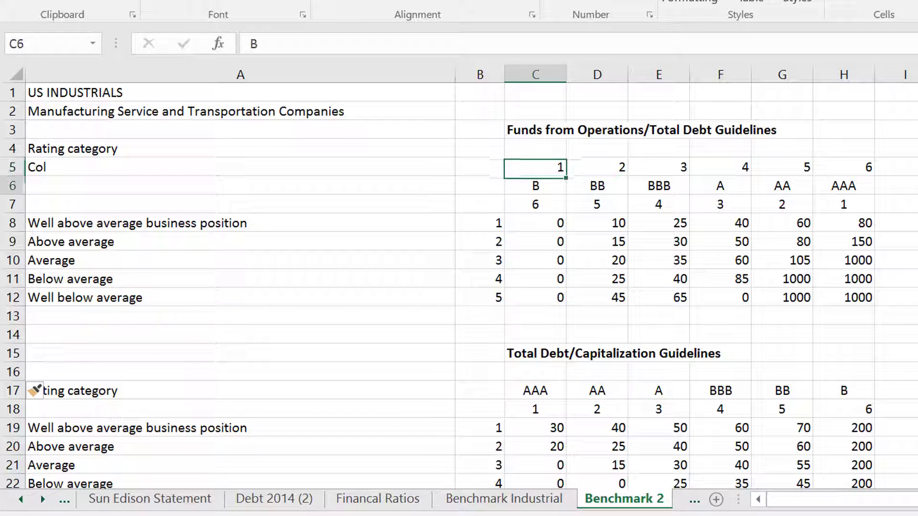
{"action": "key", "text": "Down"}
{"action": "key", "text": "Down"}
{"action": "key", "text": "Up"}
{"action": "key", "text": "Left"}
{"action": "key", "text": "Right"}
{"action": "key", "text": "Down"}
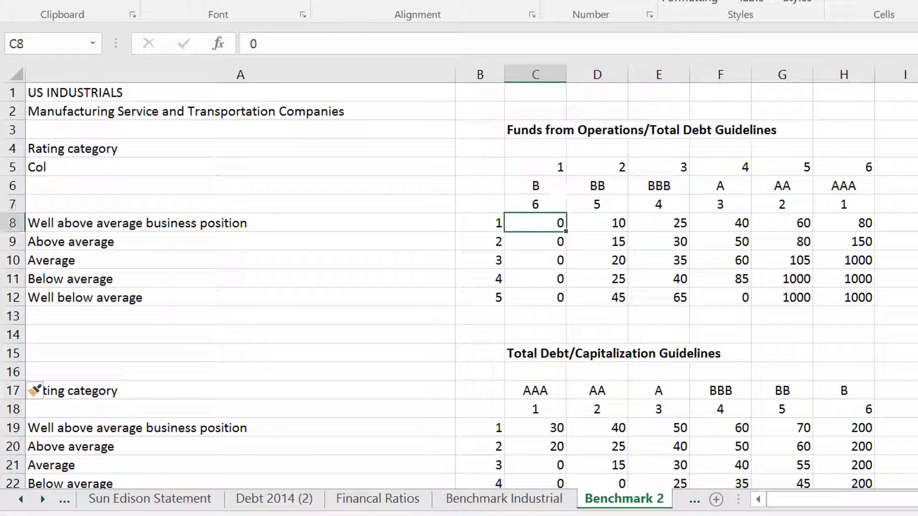
- Compare the BBB and A thresholds for an Average business position in row 10 of the FFO to debt table
{"action": "key", "text": "Down"}
{"action": "key", "text": "Down"}
{"action": "key", "text": "Right"}
{"action": "key", "text": "Right"}
{"action": "key", "text": "Right"}
{"action": "key", "text": "Left"}
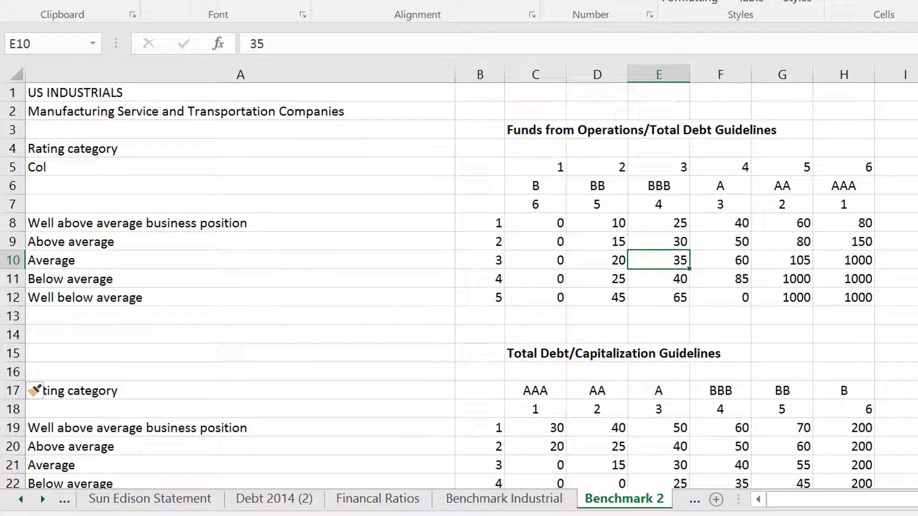
{"action": "key", "text": "Right"}
{"action": "key", "text": "Left"}
{"action": "key", "text": "Right"}
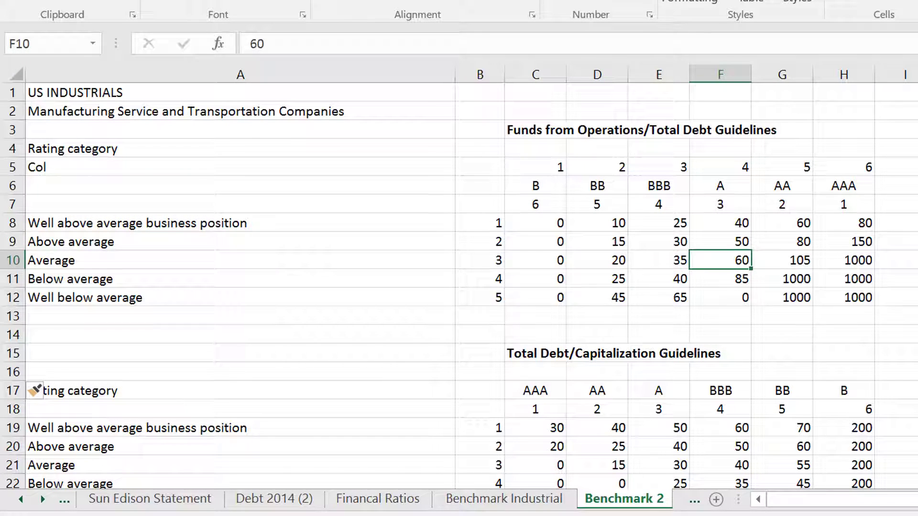
{"action": "key", "text": "Left"}
{"action": "key", "text": "Left"}
{"action": "key", "text": "Right"}
{"action": "key", "text": "Right"}
{"action": "key", "text": "Left"}
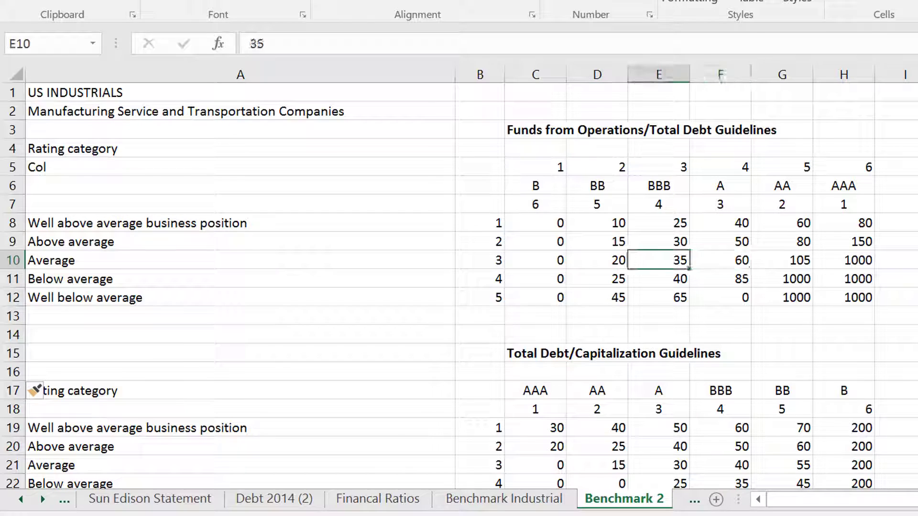
{"action": "key", "text": "Right"}
{"action": "key", "text": "Left"}
{"action": "key", "text": "Right"}
{"action": "key", "text": "Left"}
{"action": "key", "text": "Right"}
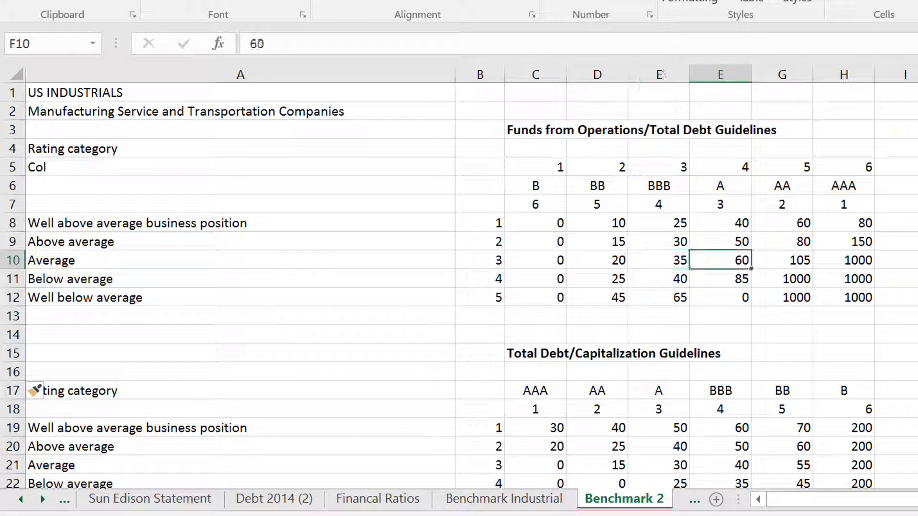
- Match those FFO to debt thresholds to the ratings in E6:F6 and the score in F7
{"action": "key", "text": "Up"}
{"action": "key", "text": "Up"}
{"action": "key", "text": "Up"}
{"action": "key", "text": "Up"}
{"action": "key", "text": "Left"}
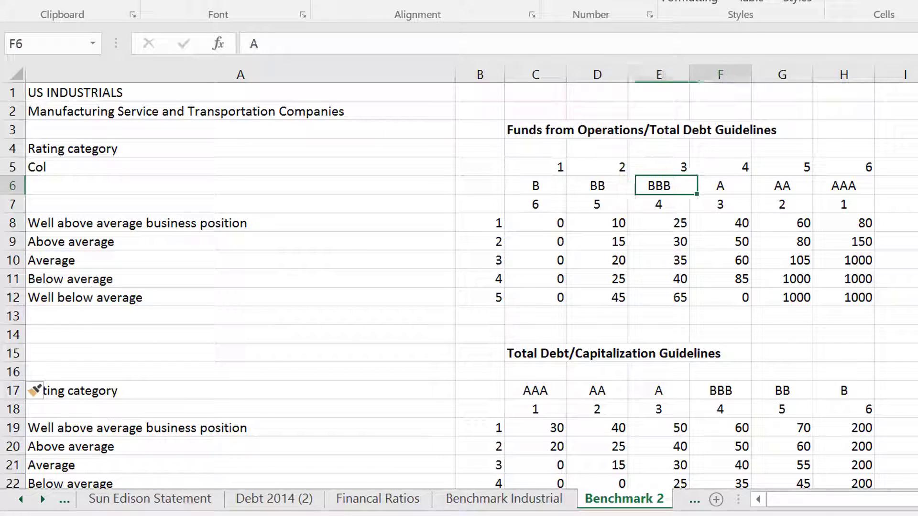
{"action": "key", "text": "Right"}
{"action": "key", "text": "Left"}
{"action": "key", "text": "Right"}
{"action": "key", "text": "Down"}
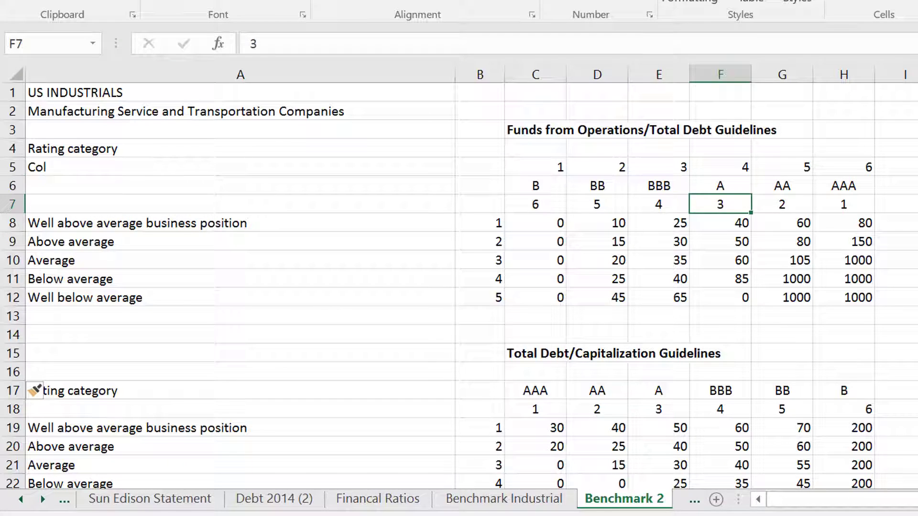
- Compare the Total Debt/Capitalization thresholds for an Average business position in F21 and G21
{"action": "key", "text": "Down"}
{"action": "key", "text": "Down"}
{"action": "key", "text": "Down"}
{"action": "key", "text": "Down"}
{"action": "key", "text": "Down"}
{"action": "key", "text": "Down"}
{"action": "key", "text": "Down"}
{"action": "key", "text": "Down"}
{"action": "key", "text": "Down"}
{"action": "key", "text": "Down"}
{"action": "key", "text": "Down"}
{"action": "key", "text": "Down"}
{"action": "key", "text": "Down"}
{"action": "key", "text": "Down"}
{"action": "key", "text": "Down"}
{"action": "key", "text": "Down"}
{"action": "key", "text": "Down"}
{"action": "key", "text": "Down"}
{"action": "key", "text": "Down"}
{"action": "key", "text": "Down"}
{"action": "key", "text": "Down"}
{"action": "key", "text": "Up"}
{"action": "key", "text": "Up"}
{"action": "key", "text": "Up"}
{"action": "key", "text": "Up"}
{"action": "key", "text": "Up"}
{"action": "key", "text": "Up"}
{"action": "key", "text": "Up"}
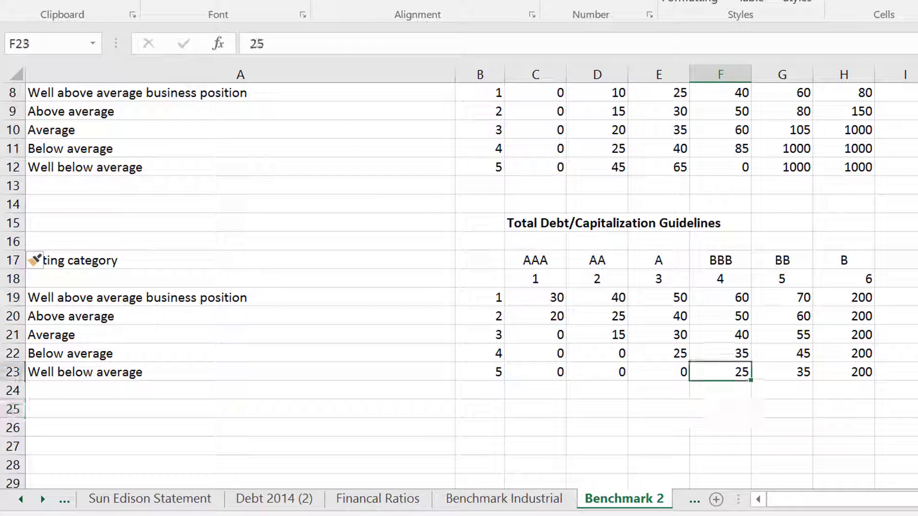
{"action": "key", "text": "Left"}
{"action": "key", "text": "Right"}
{"action": "key", "text": "Right"}
{"action": "key", "text": "Left"}
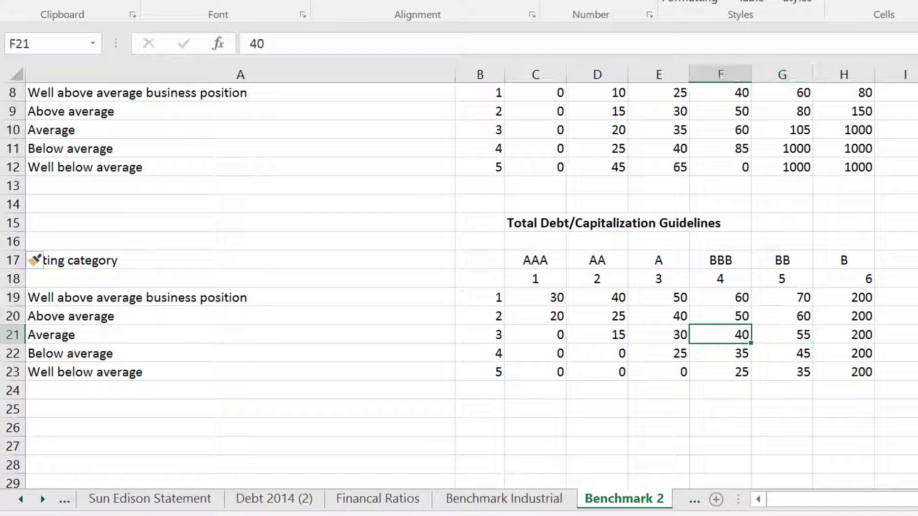
{"action": "key", "text": "Right"}
{"action": "key", "text": "Left"}
{"action": "key", "text": "Right"}
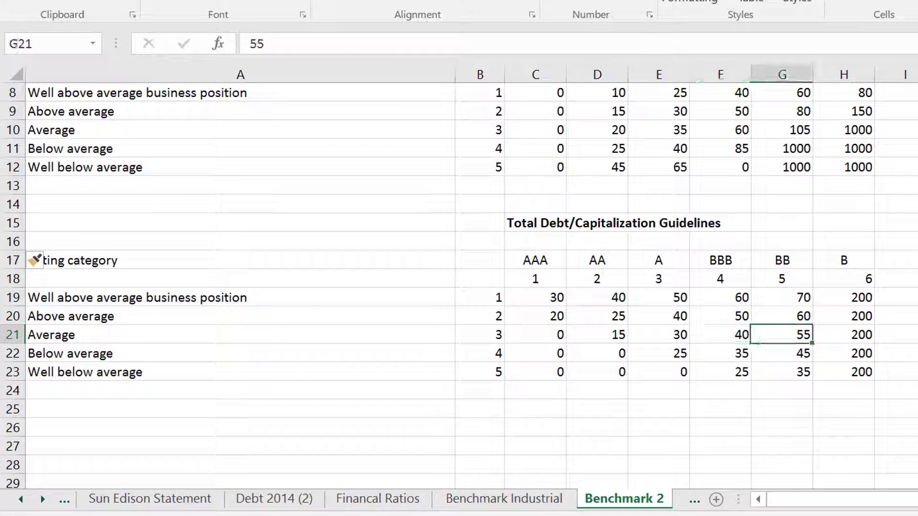
{"action": "key", "text": "Left"}
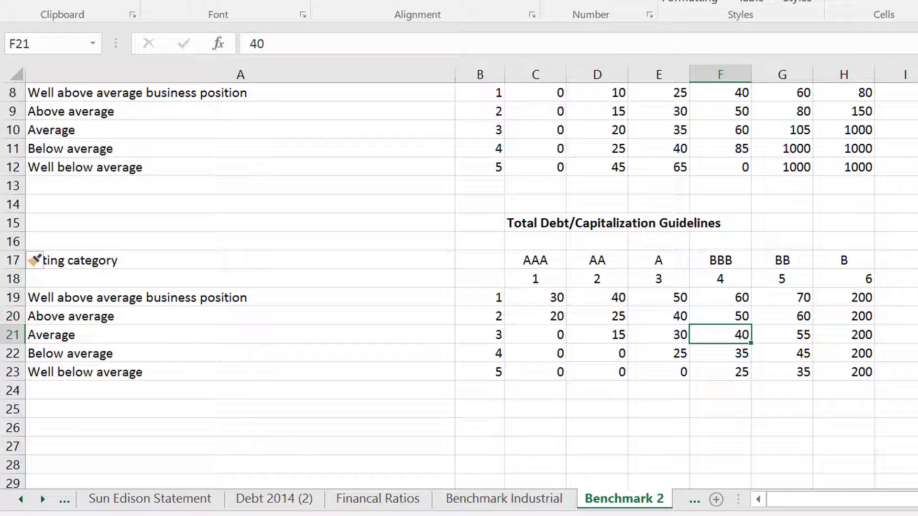
{"action": "key", "text": "Right"}
{"action": "key", "text": "Left"}
- Trace the debt to capitalization thresholds in row 21 to their BBB and BB rating headings, ending at G21
{"action": "key", "text": "Up"}
{"action": "key", "text": "Up"}
{"action": "key", "text": "Up"}
{"action": "key", "text": "Up"}
{"action": "key", "text": "Up"}
{"action": "key", "text": "Down"}
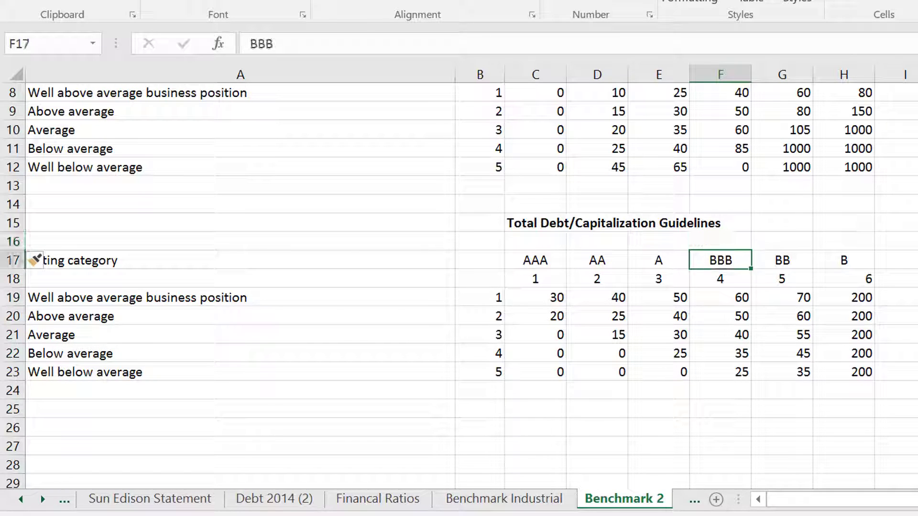
{"action": "key", "text": "Right"}
{"action": "key", "text": "Down"}
{"action": "key", "text": "Down"}
{"action": "key", "text": "Down"}
{"action": "key", "text": "Down"}
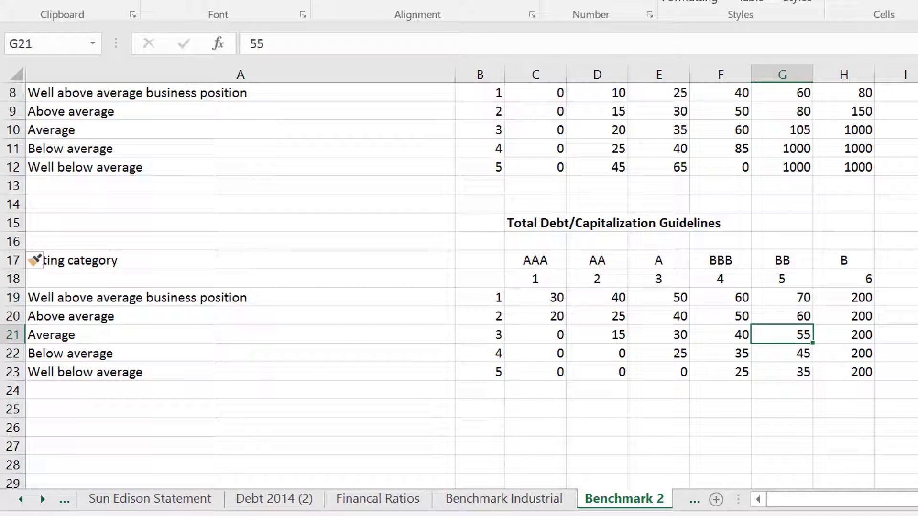
- Return to the Total Statements sheet and check the rating heading link in F371 for the Debt to Capital benchmark
{"action": "key", "text": "ctrl+Page_Up"}
{"action": "key", "text": "ctrl+Page_Up"}
{"action": "key", "text": "ctrl+Page_Up"}
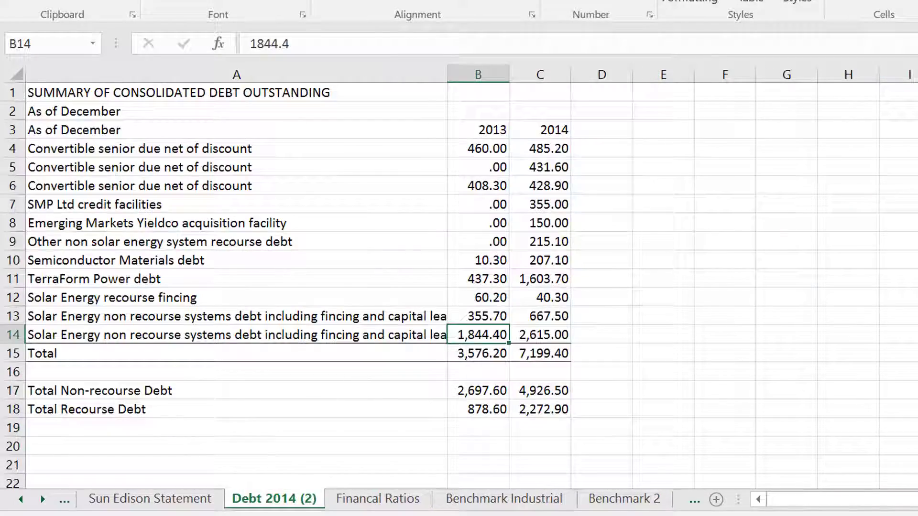
{"action": "key", "text": "ctrl+Page_Up"}
{"action": "key", "text": "ctrl+Page_Up"}
{"action": "key", "text": "ctrl+Page_Up"}
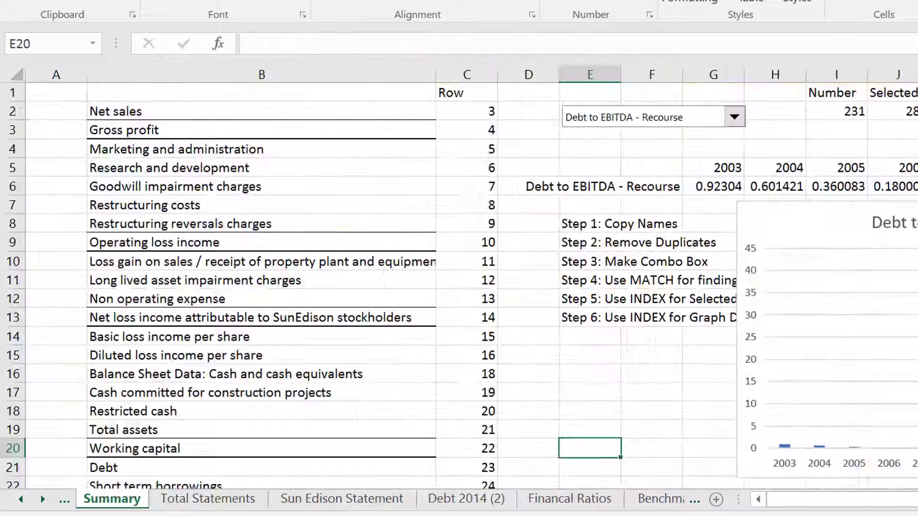
{"action": "key", "text": "ctrl+Page_Down"}
{"action": "key", "text": "Down"}
{"action": "key", "text": "Down"}
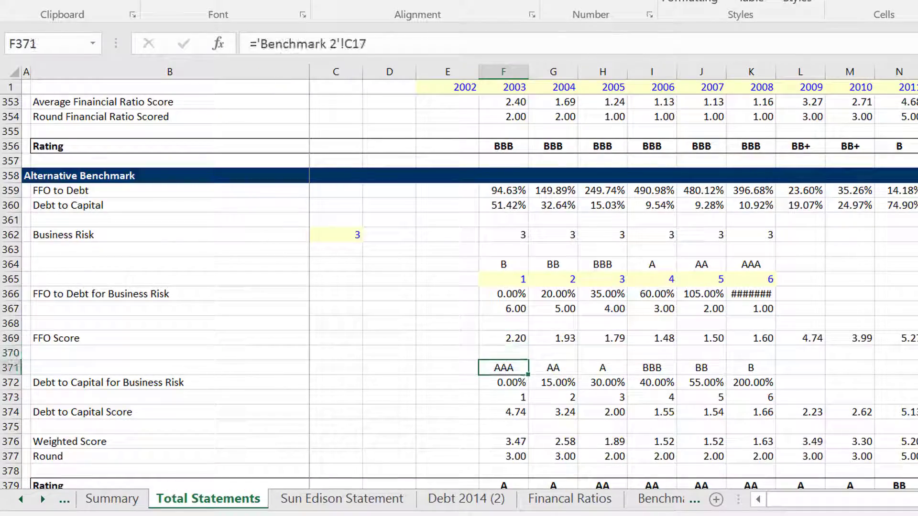
- Go back through the Debt to Capital and FFO blocks to the FFO to Debt ratio in F359
{"action": "key", "text": "Down"}
{"action": "key", "text": "Down"}
{"action": "key", "text": "Down"}
{"action": "key", "text": "Down"}
{"action": "key", "text": "Up"}
{"action": "key", "text": "Up"}
{"action": "key", "text": "Up"}
{"action": "key", "text": "Up"}
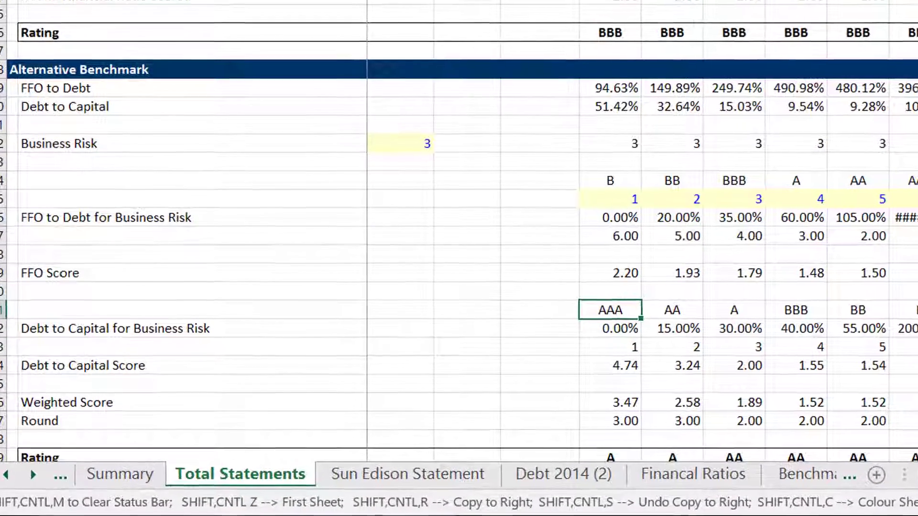
{"action": "key", "text": "Up"}
{"action": "key", "text": "Up"}
{"action": "key", "text": "Up"}
{"action": "key", "text": "Up"}
{"action": "key", "text": "Up"}
{"action": "key", "text": "Up"}
{"action": "key", "text": "Up"}
{"action": "key", "text": "Up"}
{"action": "key", "text": "Up"}
{"action": "key", "text": "Up"}
{"action": "key", "text": "Up"}
{"action": "key", "text": "Up"}
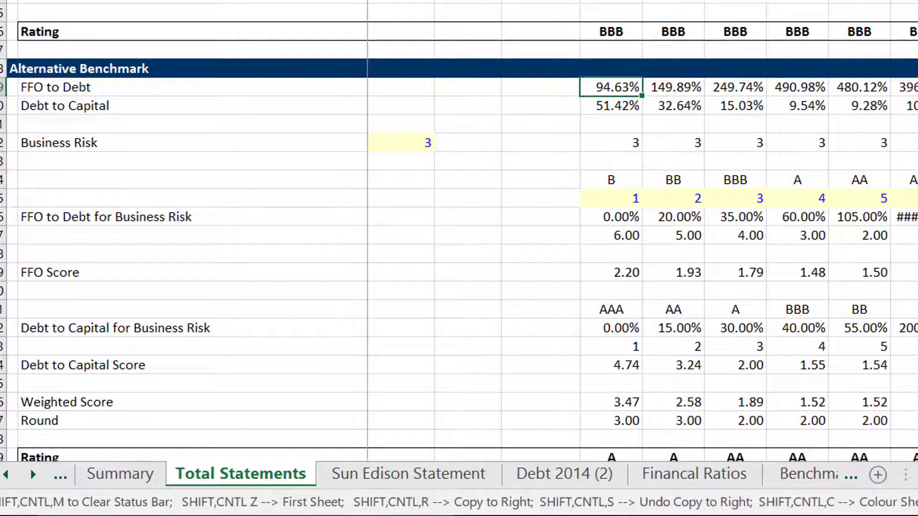
- Review the Business Risk score in F362 and the rating column index numbers starting at F365
{"action": "key", "text": "Down"}
{"action": "key", "text": "Down"}
{"action": "key", "text": "Down"}
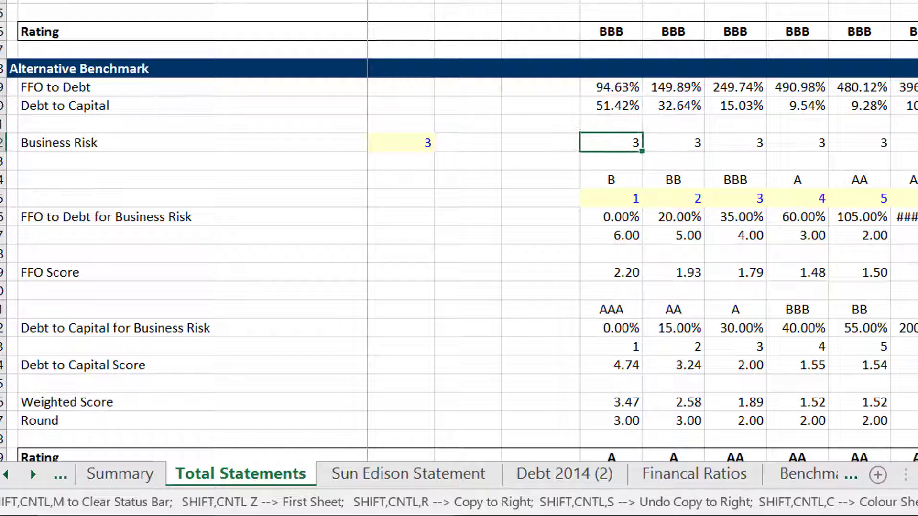
{"action": "key", "text": "Down"}
{"action": "key", "text": "Down"}
{"action": "key", "text": "Down"}
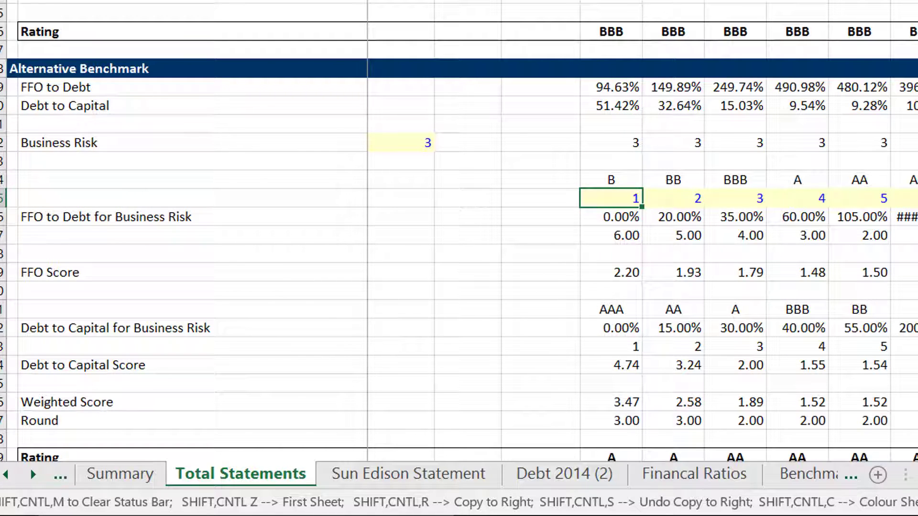
{"action": "key", "text": "Down"}
{"action": "key", "text": "Up"}
{"action": "key", "text": "Down"}
{"action": "key", "text": "Up"}
{"action": "key", "text": "Right"}
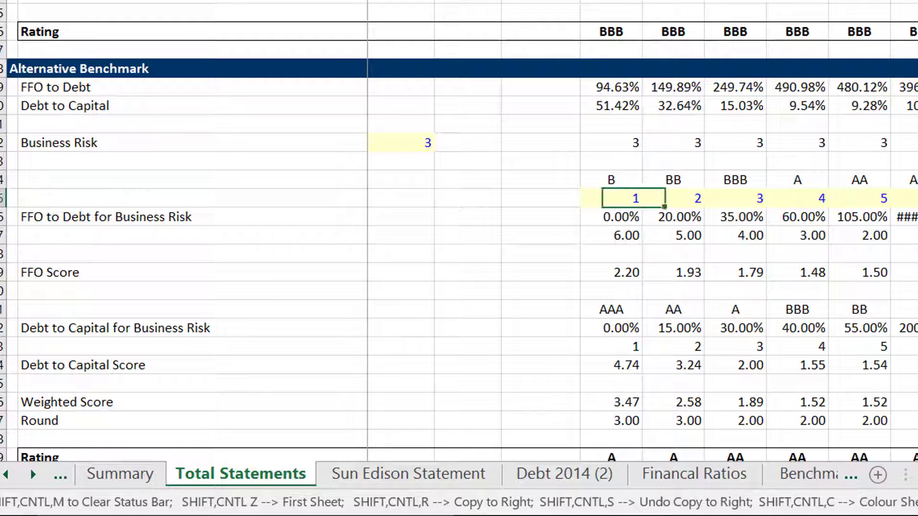
- Inspect the INDEX formula in F366 that looks up the FFO to Debt threshold for the business risk
{"action": "key", "text": "Down"}
{"action": "key", "text": "Right"}
{"action": "key", "text": "Left"}
{"action": "key", "text": "Left"}
{"action": "key", "text": "F2"}
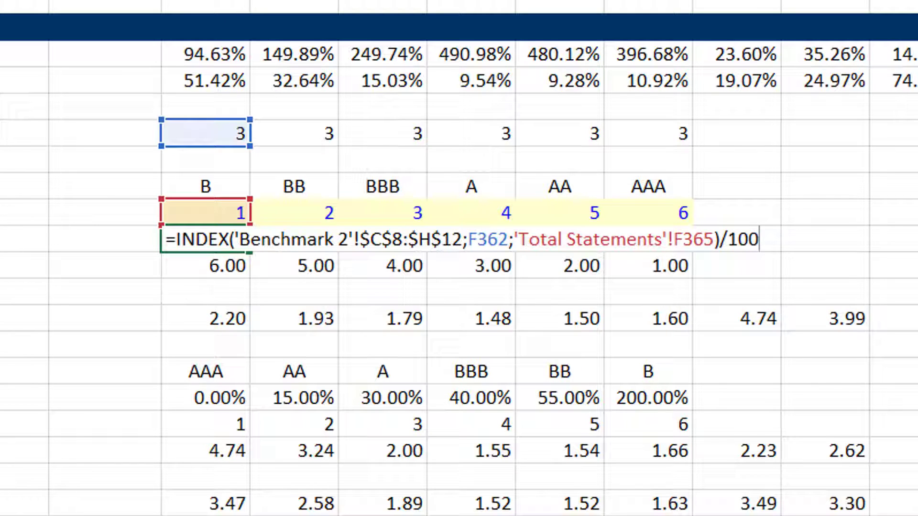
{"action": "key", "text": "Return"}
{"action": "key", "text": "Up"}
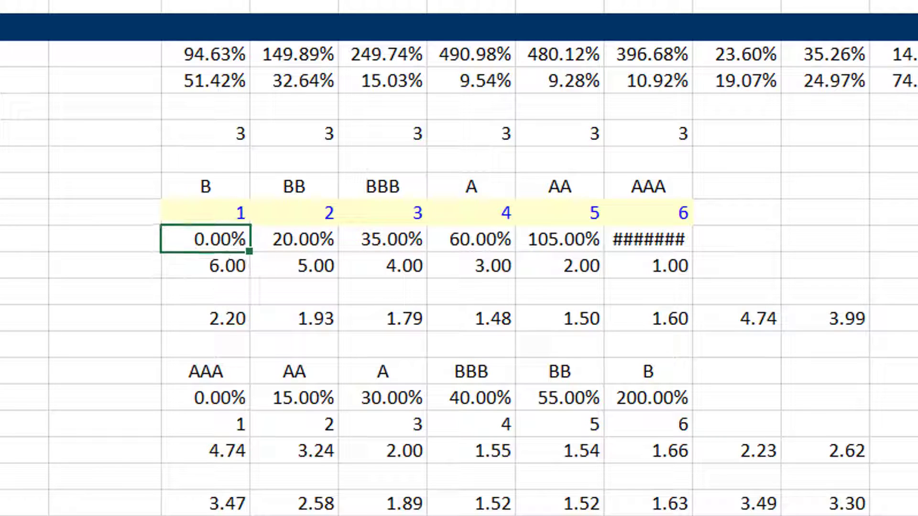
{"action": "key", "text": "Down"}
{"action": "key", "text": "Up"}
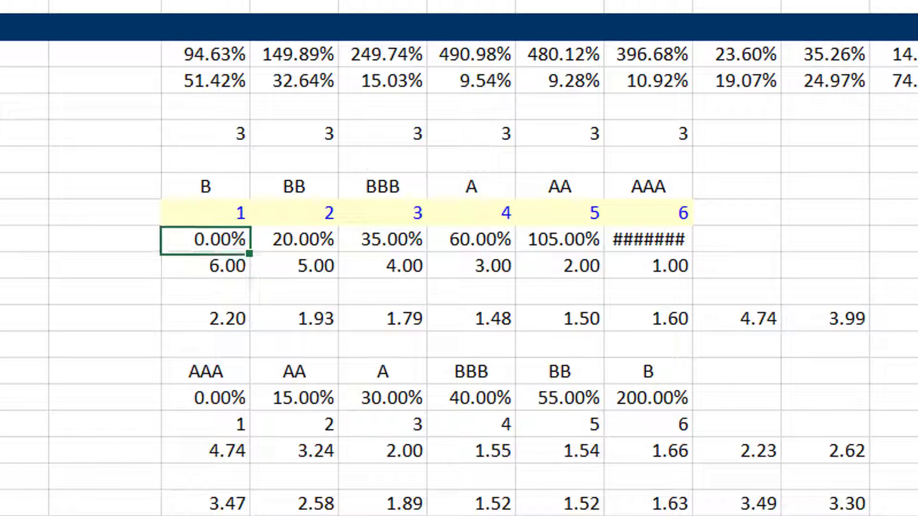
- Switch to the Benchmark 2 sheet and go to the rating headings of its FFO to debt guideline table
{"action": "key", "text": "Left"}
{"action": "key", "text": "Right"}
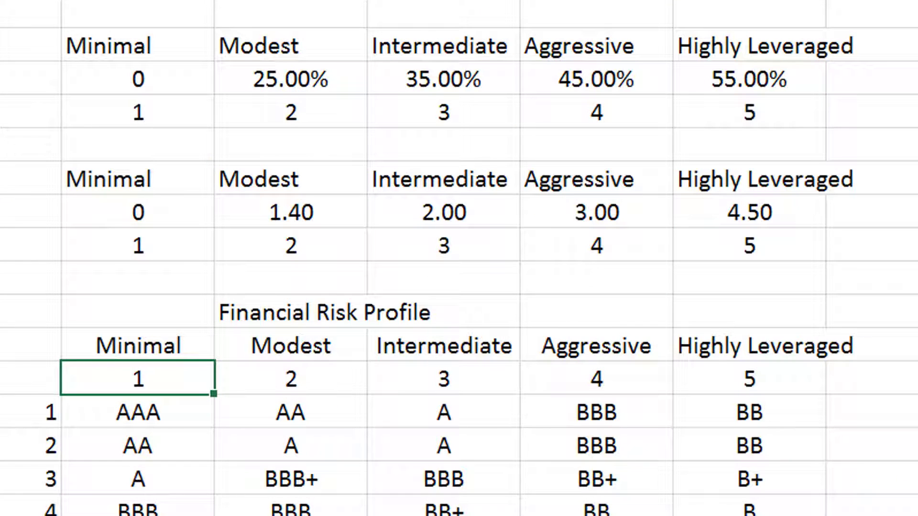
{"action": "key", "text": "Down"}
{"action": "key", "text": "Up"}
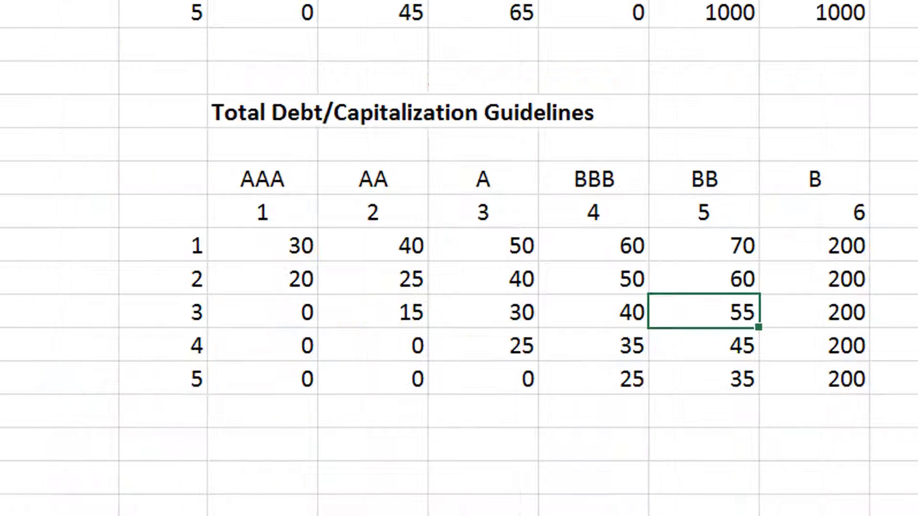
{"action": "key", "text": "Up"}
{"action": "key", "text": "Left"}
{"action": "key", "text": "Left"}
{"action": "key", "text": "Left"}
{"action": "key", "text": "Up"}
{"action": "key", "text": "Up"}
{"action": "key", "text": "Up"}
{"action": "key", "text": "Up"}
{"action": "key", "text": "Up"}
{"action": "key", "text": "Up"}
{"action": "key", "text": "Up"}
{"action": "key", "text": "Up"}
{"action": "key", "text": "Up"}
{"action": "key", "text": "Up"}
{"action": "key", "text": "Up"}
{"action": "key", "text": "Up"}
{"action": "key", "text": "Up"}
{"action": "key", "text": "Up"}
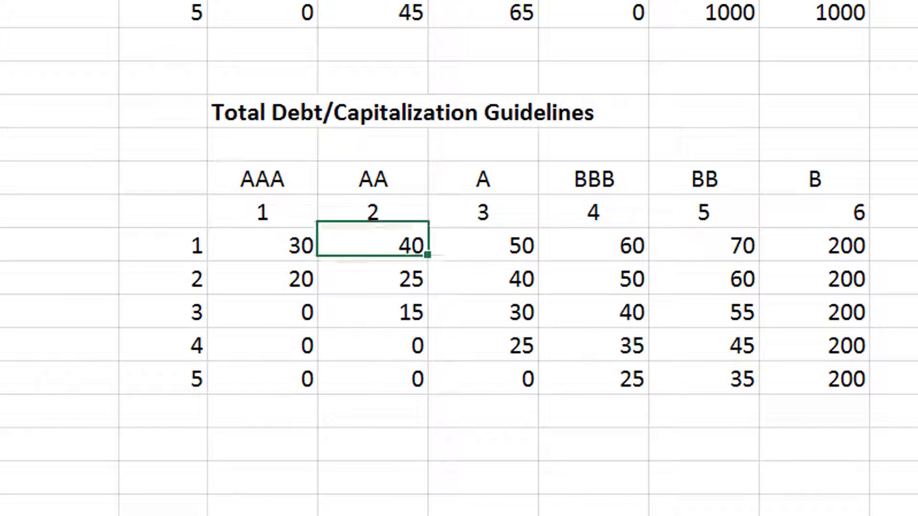
{"action": "key", "text": "Up"}
{"action": "key", "text": "Up"}
{"action": "key", "text": "Up"}
{"action": "key", "text": "Up"}
{"action": "key", "text": "Up"}
{"action": "key", "text": "Up"}
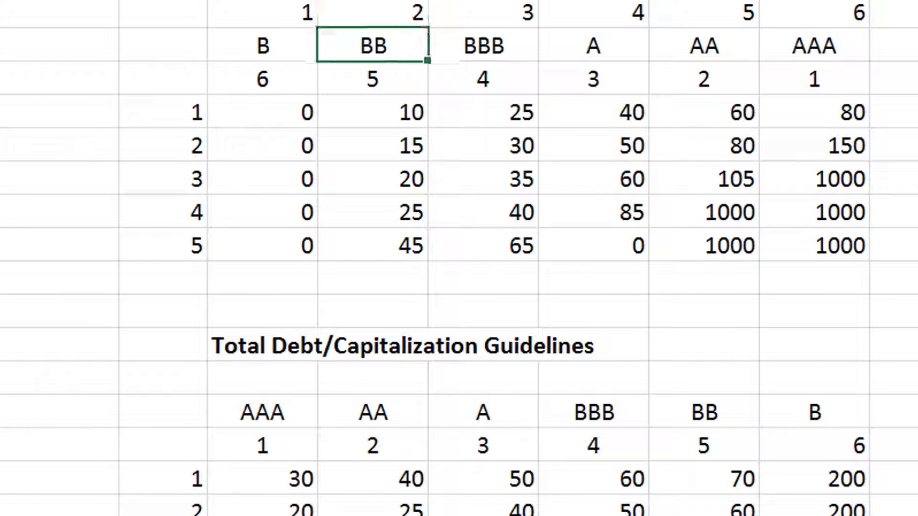
- Locate C8, the first cell of the FFO to debt threshold range, and return to the Total Statements sheet
{"action": "key", "text": "Down"}
{"action": "key", "text": "Down"}
{"action": "key", "text": "Left"}
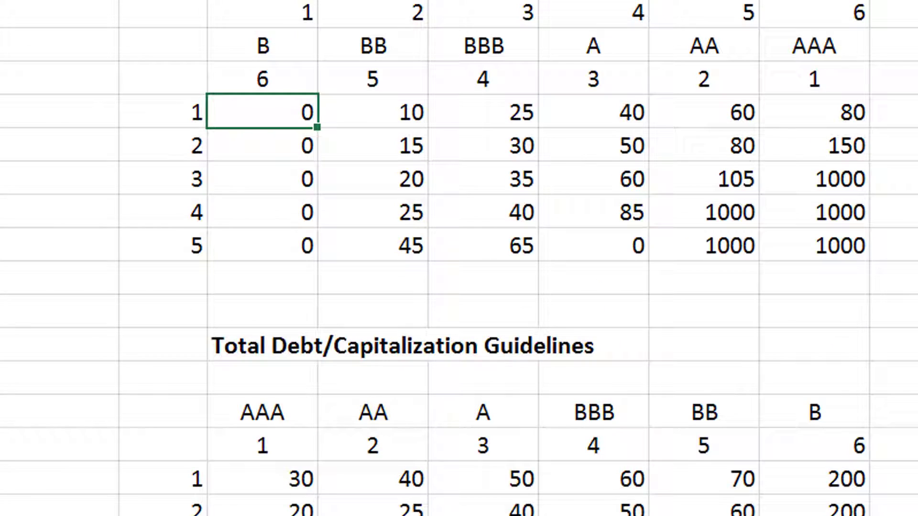
{"action": "key", "text": "Down"}
{"action": "key", "text": "Up"}
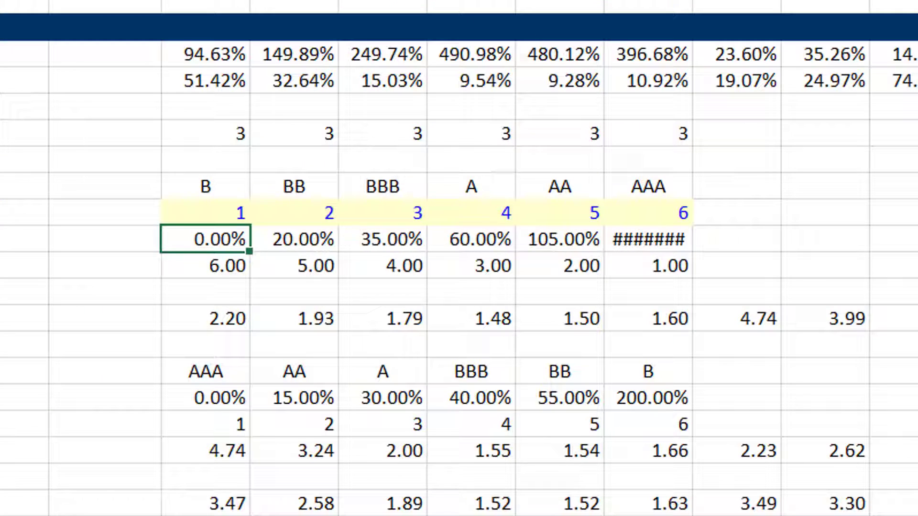
- Examine the FFO to Debt thresholds across row 366 from the BB column to the AAA column
{"action": "key", "text": "Right"}
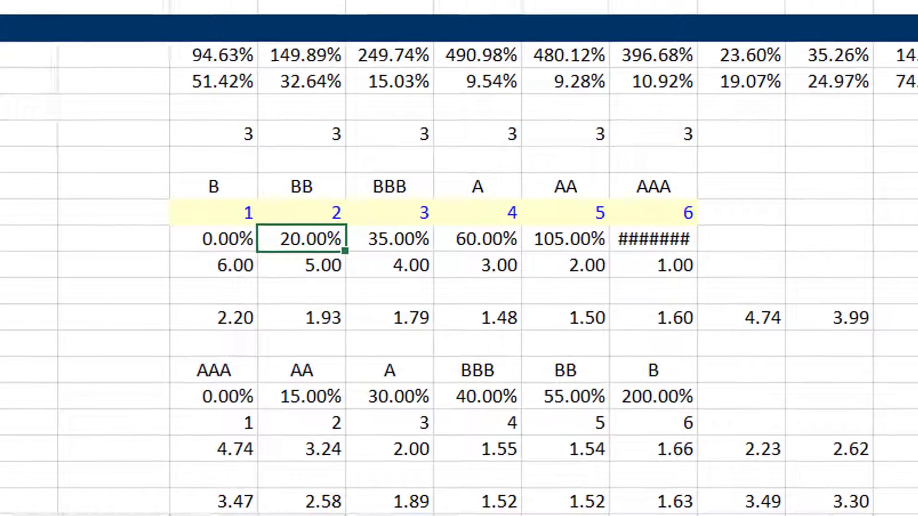
{"action": "key", "text": "Right"}
{"action": "key", "text": "Right"}
{"action": "key", "text": "Right"}
{"action": "key", "text": "Right"}
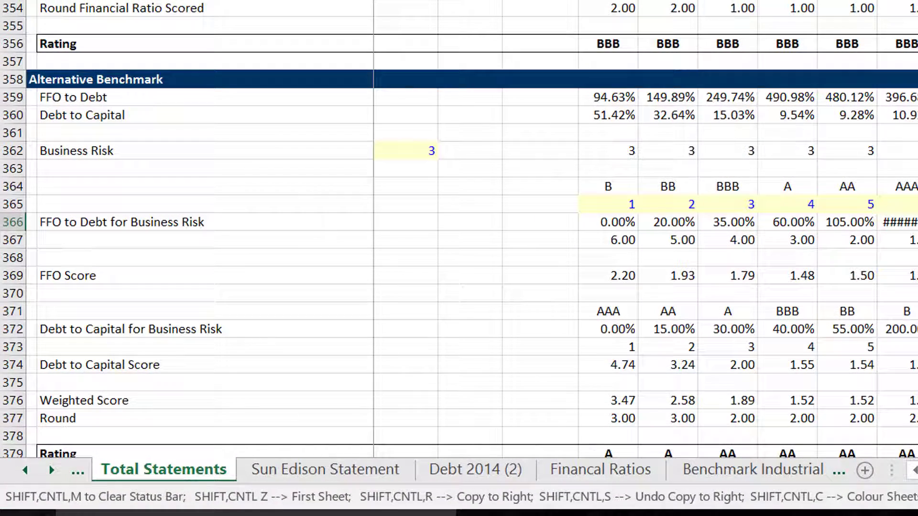
{"action": "key", "text": "Left"}
{"action": "key", "text": "Left"}
{"action": "key", "text": "Left"}
{"action": "key", "text": "Left"}
{"action": "key", "text": "Left"}
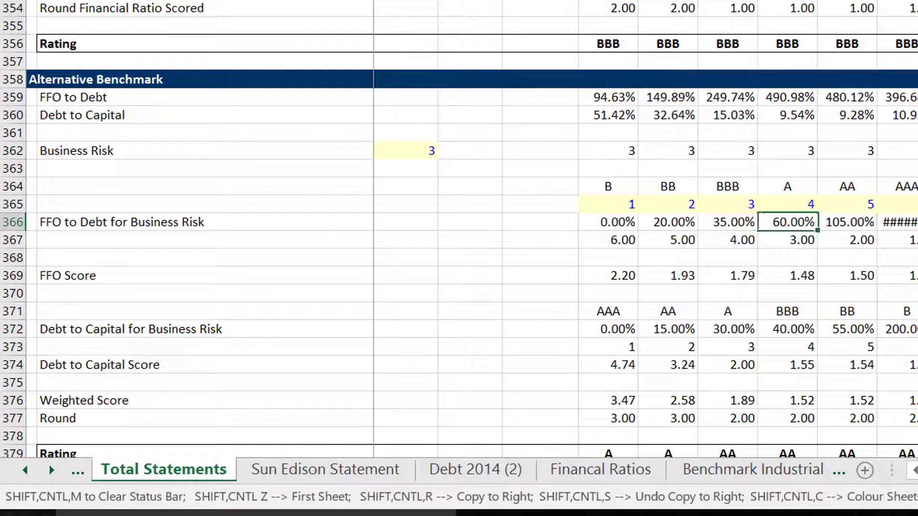
- Set the Business Risk score in C362 to 2
{"action": "key", "text": "Up"}
{"action": "key", "text": "Up"}
{"action": "key", "text": "Up"}
{"action": "key", "text": "Up"}
{"action": "key", "text": "Up"}
{"action": "key", "text": "Left"}
{"action": "key", "text": "Left"}
{"action": "key", "text": "Left"}
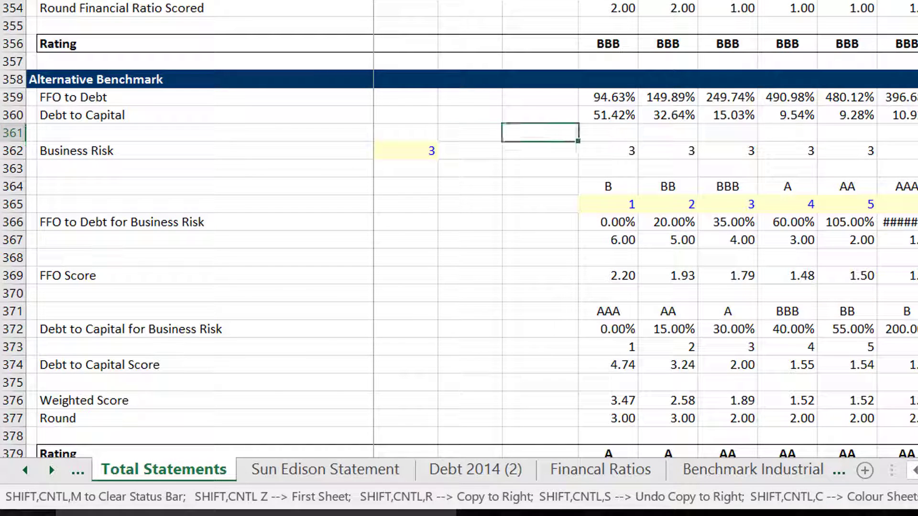
{"action": "key", "text": "Down"}
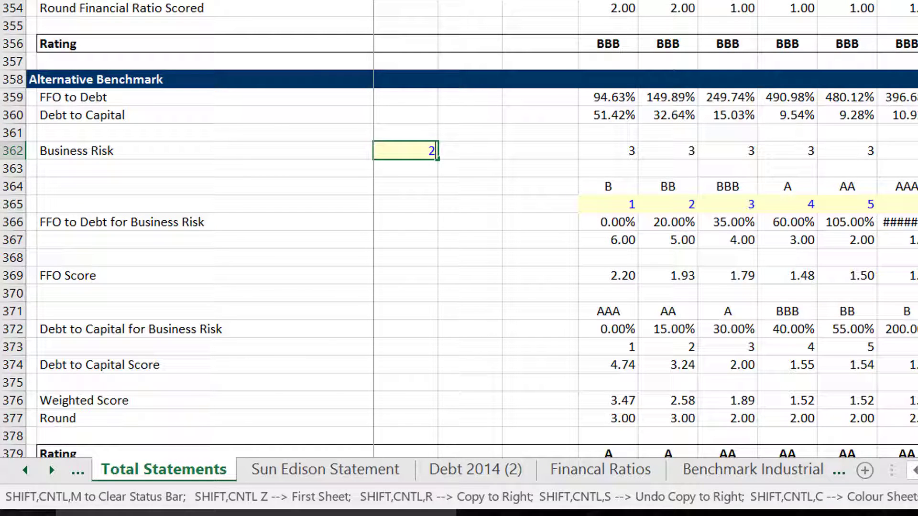
{"action": "type", "text": "2"}
{"action": "key", "text": "Return"}
{"action": "key", "text": "Up"}
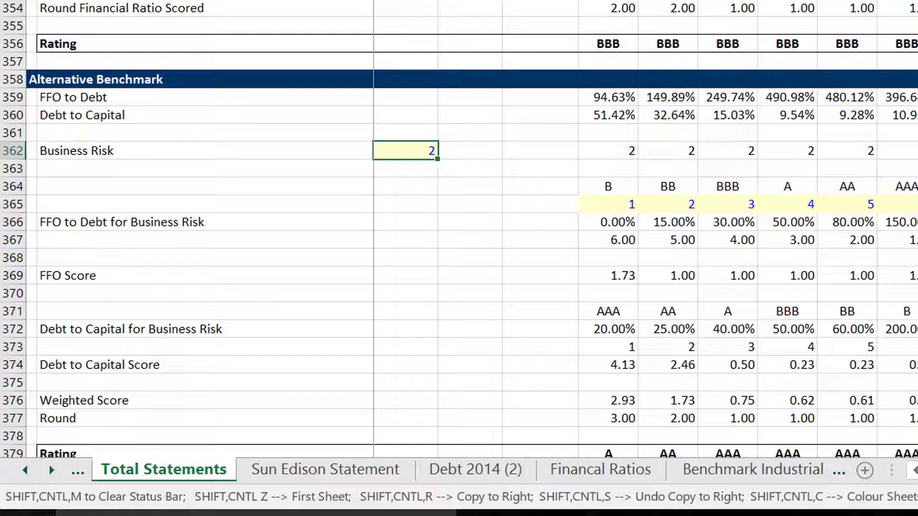
- Try a Business Risk score of 1 in C362, ending with 5
{"action": "type", "text": "1"}
{"action": "key", "text": "Return"}
{"action": "key", "text": "Up"}
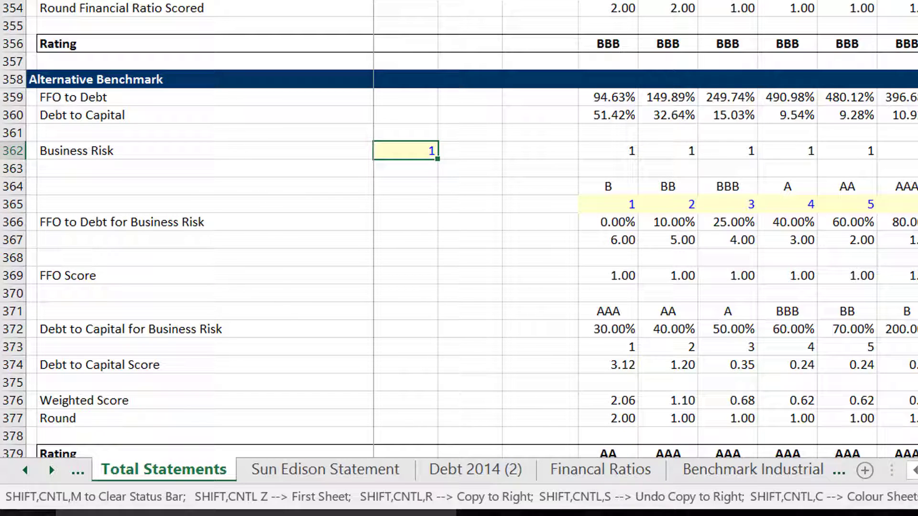
{"action": "key", "text": "Return"}
{"action": "key", "text": "Up"}
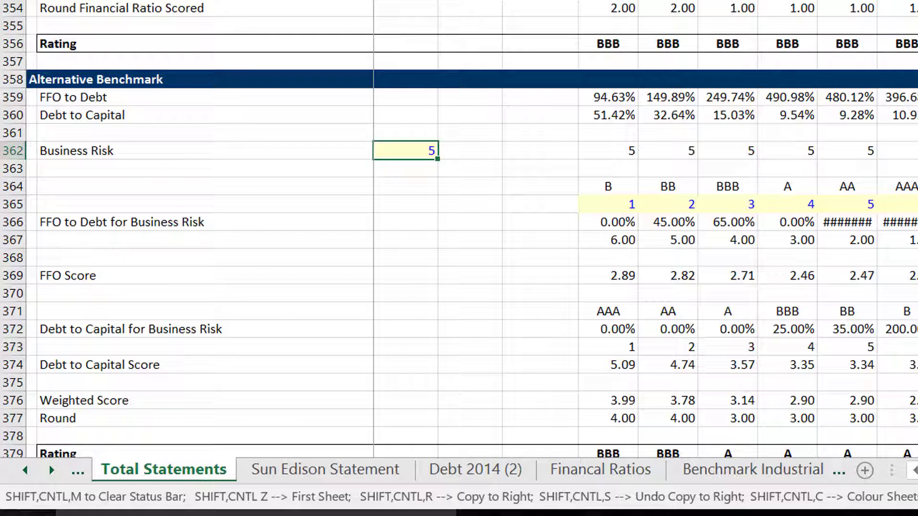
- Check the updated FFO to Debt thresholds across row 366, ending at F366
{"action": "key", "text": "Down"}
{"action": "key", "text": "Down"}
{"action": "key", "text": "Down"}
{"action": "key", "text": "Down"}
{"action": "key", "text": "Right"}
{"action": "key", "text": "Right"}
{"action": "key", "text": "Right"}
{"action": "key", "text": "Right"}
{"action": "key", "text": "Right"}
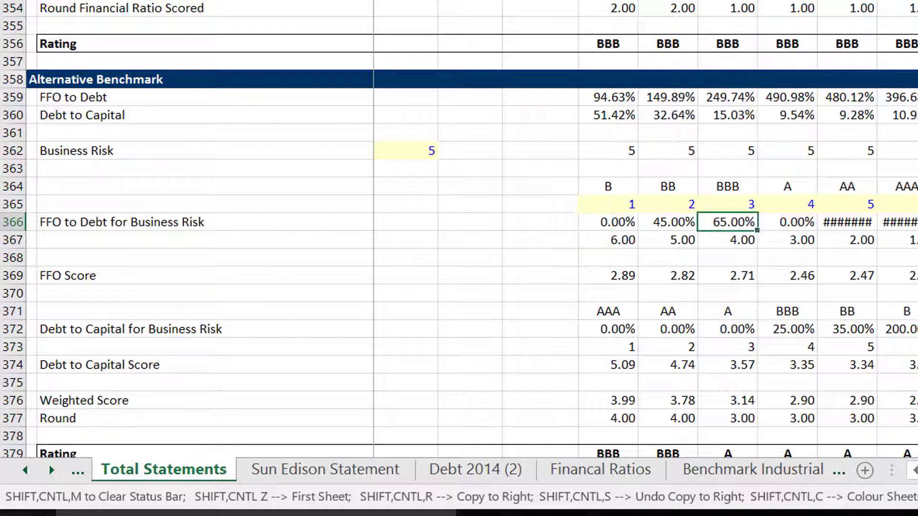
{"action": "key", "text": "Right"}
{"action": "key", "text": "Right"}
{"action": "key", "text": "Right"}
{"action": "key", "text": "Left"}
{"action": "key", "text": "Left"}
{"action": "key", "text": "Left"}
{"action": "key", "text": "Left"}
{"action": "key", "text": "Left"}
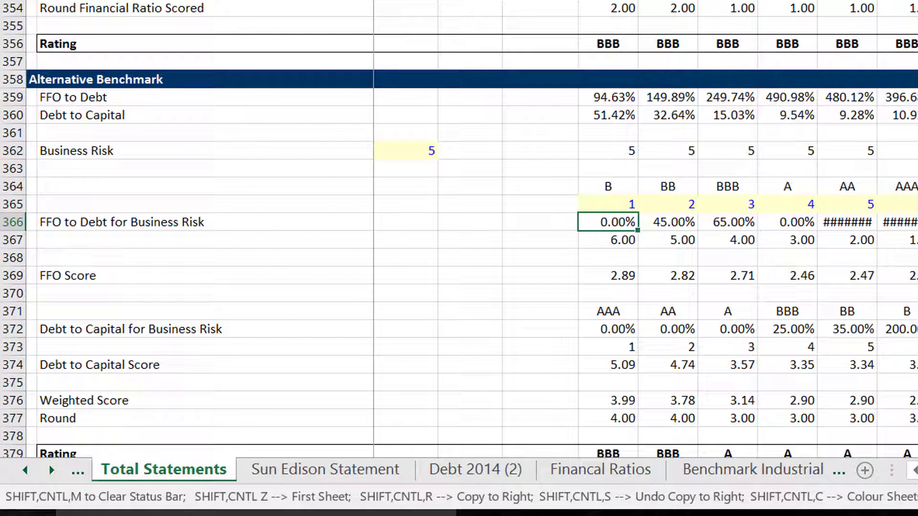
- Inspect the interpolate_look_up formula behind the Debt to Capital Score in F374
{"action": "key", "text": "Down"}
{"action": "key", "text": "Down"}
{"action": "key", "text": "Down"}
{"action": "key", "text": "Down"}
{"action": "key", "text": "Down"}
{"action": "key", "text": "Down"}
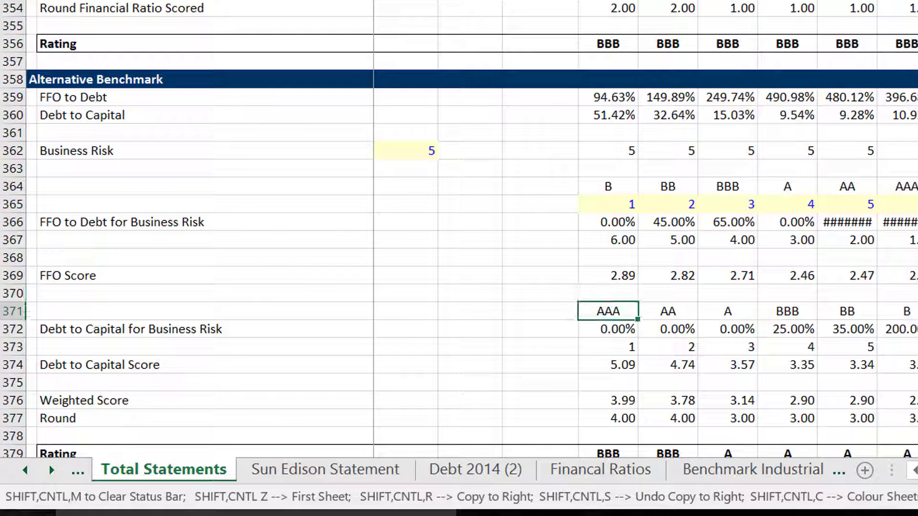
{"action": "key", "text": "Down"}
{"action": "key", "text": "Down"}
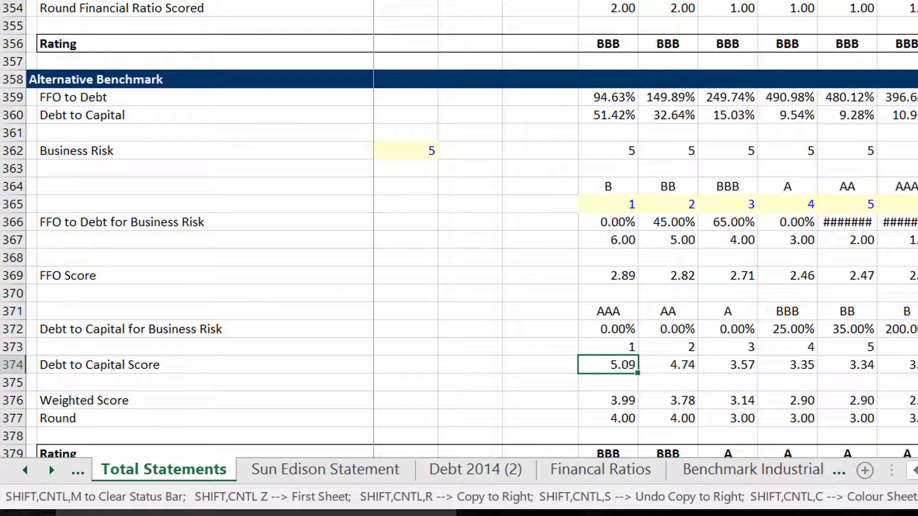
{"action": "key", "text": "F2"}
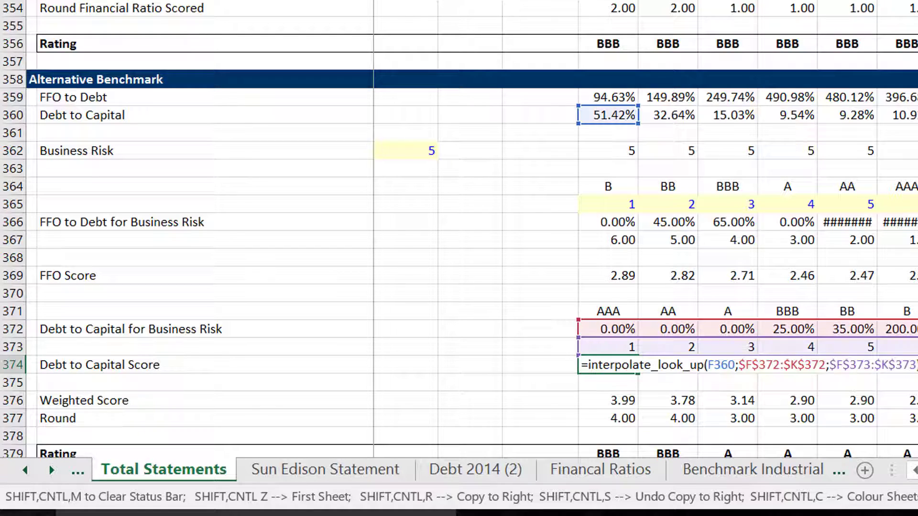
{"action": "key", "text": "Escape"}
- Inspect the rating score in F367 and the FFO Score's interpolate_look_up formula in F369
{"action": "key", "text": "Up"}
{"action": "key", "text": "Up"}
{"action": "key", "text": "Up"}
{"action": "key", "text": "Up"}
{"action": "key", "text": "Up"}
{"action": "key", "text": "Up"}
{"action": "key", "text": "Up"}
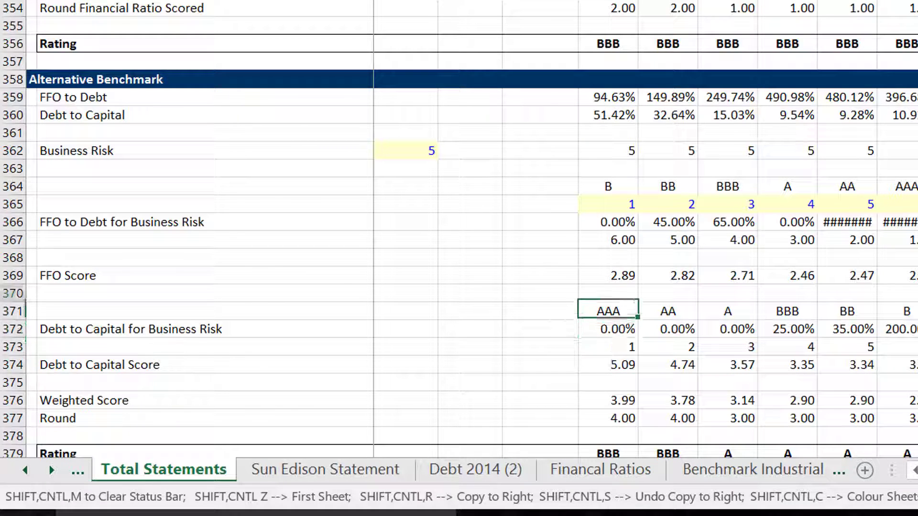
{"action": "key", "text": "F2"}
{"action": "key", "text": "Escape"}
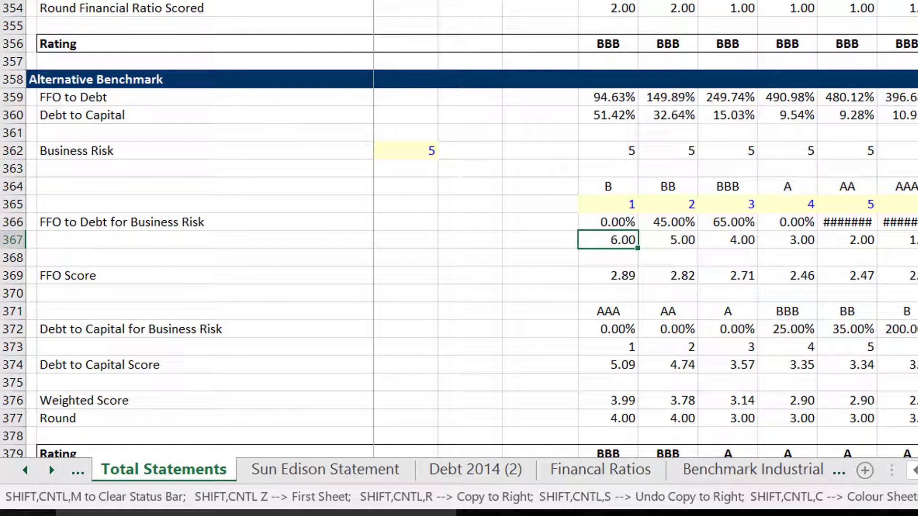
{"action": "key", "text": "Down"}
{"action": "key", "text": "Down"}
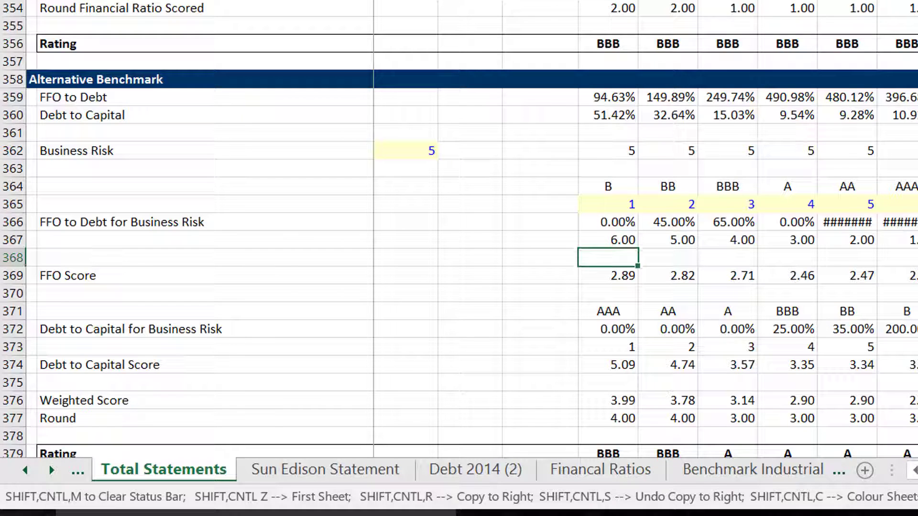
{"action": "key", "text": "F2"}
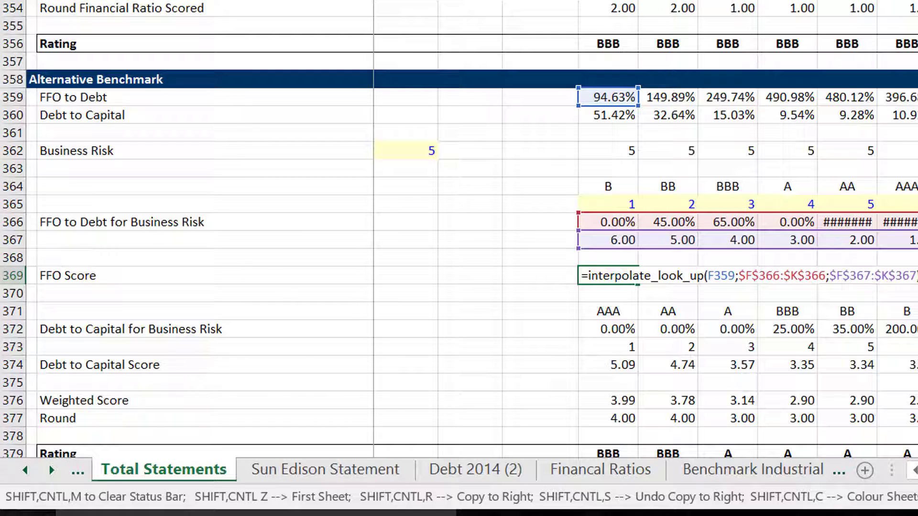
{"action": "key", "text": "Return"}
- Compare the FFO Score lookup with the corresponding Debt to Capital Score formula in F374
{"action": "key", "text": "Down"}
{"action": "key", "text": "Down"}
{"action": "key", "text": "Down"}
{"action": "key", "text": "Down"}
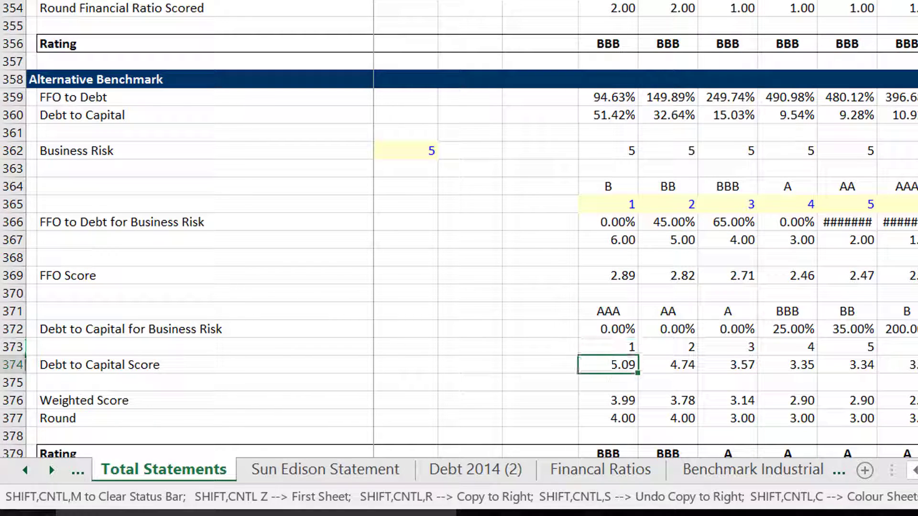
{"action": "key", "text": "F2"}
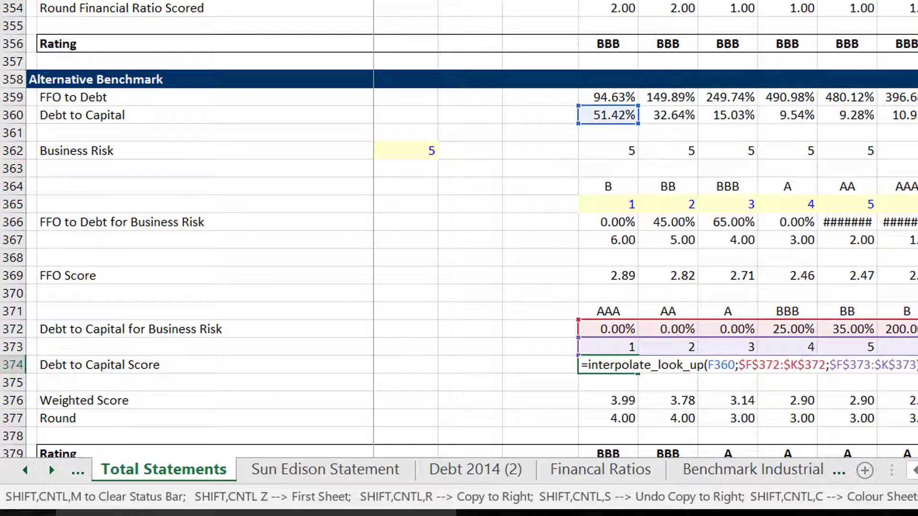
{"action": "key", "text": "Return"}
- Check that the Weighted Score in F376 uses the formula =AVERAGE(F374;F369)
{"action": "key", "text": "Down"}
{"action": "type", "text": "=AVERAGE(F374;F369)"}
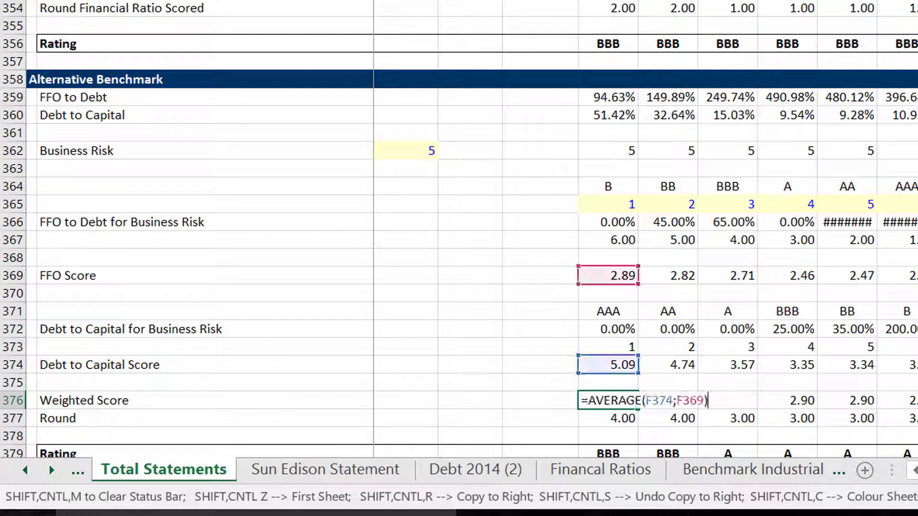
{"action": "key", "text": "Return"}
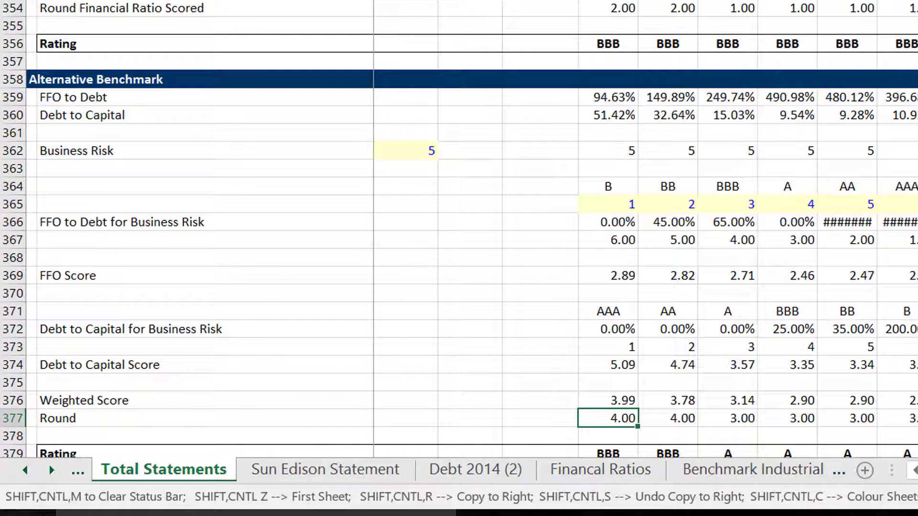
- Inspect the rounded scores in row 377, checking the formula in F377 and the neighbouring years
{"action": "key", "text": "Down"}
{"action": "key", "text": "Down"}
{"action": "key", "text": "Up"}
{"action": "key", "text": "Up"}
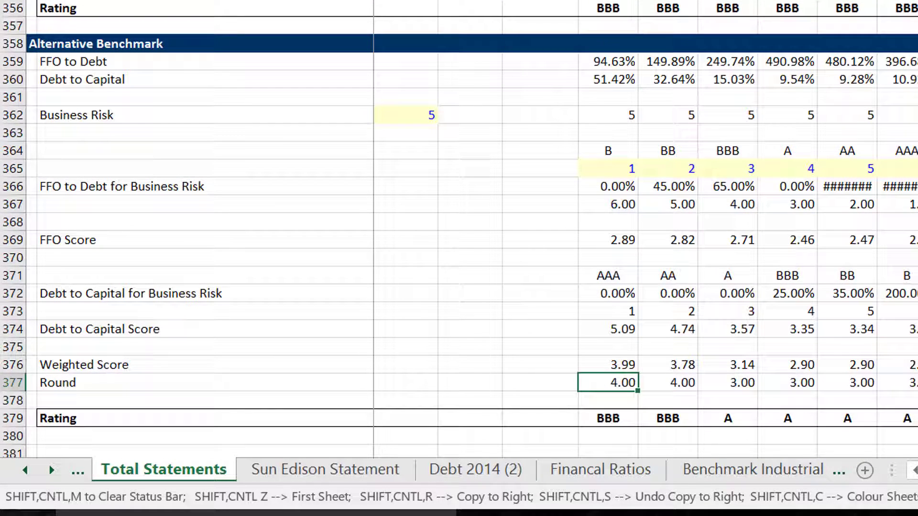
{"action": "key", "text": "F2"}
{"action": "key", "text": "Return"}
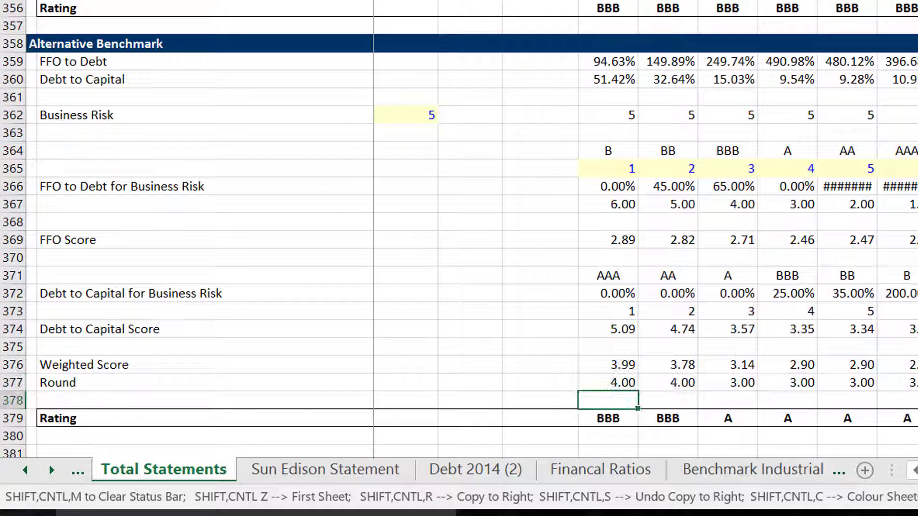
{"action": "key", "text": "Up"}
{"action": "key", "text": "Right"}
{"action": "key", "text": "Right"}
{"action": "key", "text": "Left"}
{"action": "key", "text": "Left"}
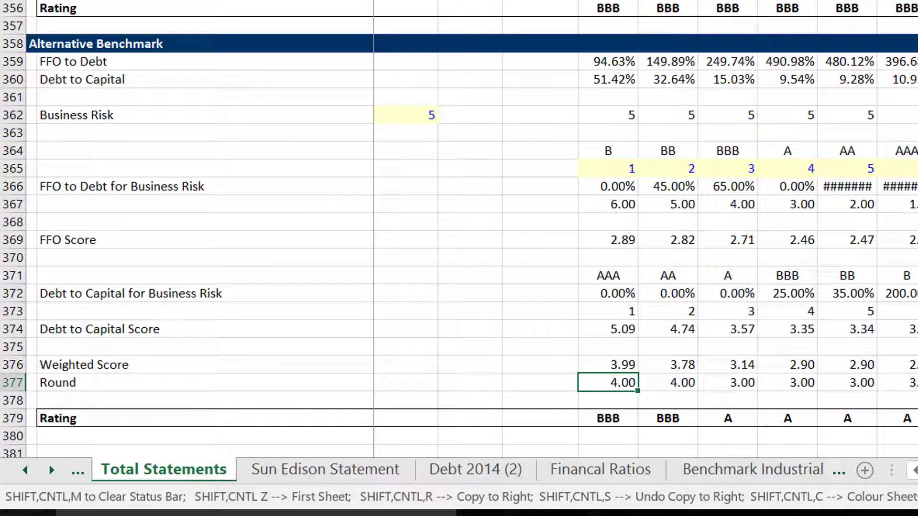
- Inspect the Rating formula in F379, which looks up the rounded score in F377 against rows 373 and 371
{"action": "key", "text": "Down"}
{"action": "key", "text": "Down"}
{"action": "key", "text": "F2"}
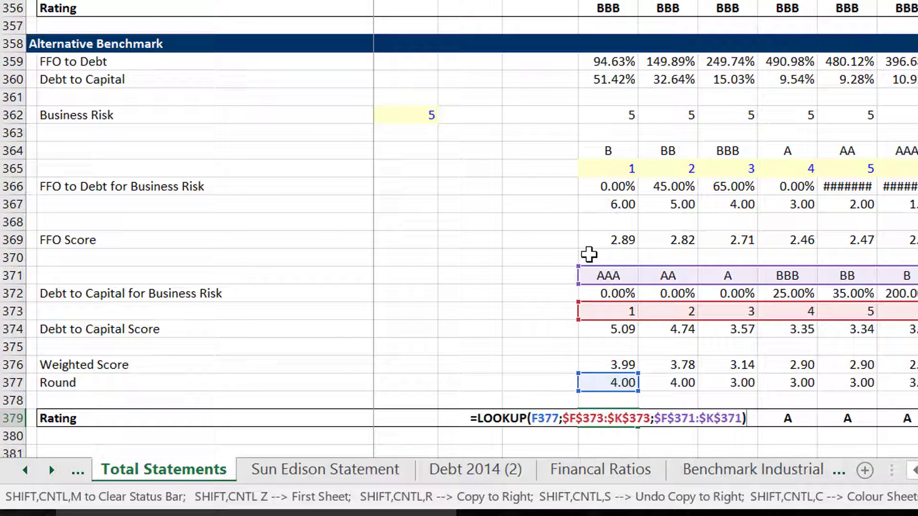
{"action": "key", "text": "Return"}
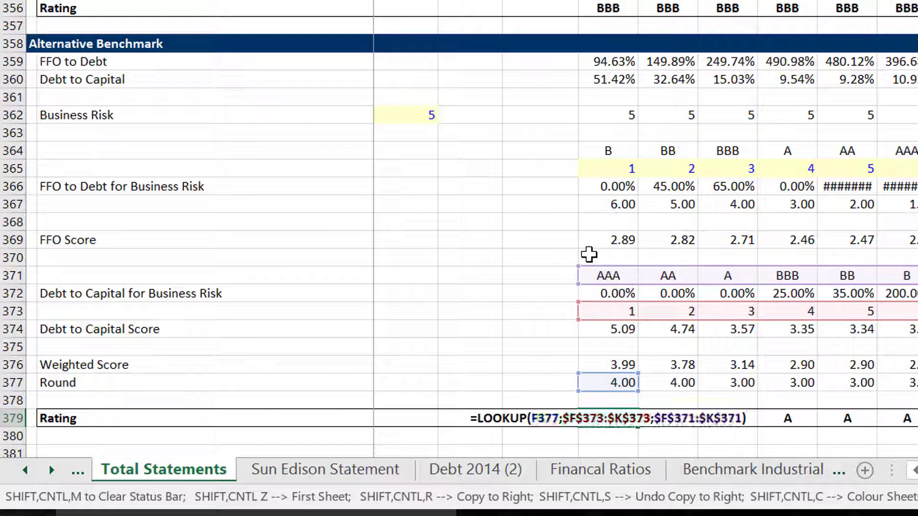
- Examine the FFO to Debt for Business Risk thresholds in row 366 and trace the A threshold in I366 to its source
{"action": "key", "text": "Up"}
{"action": "key", "text": "Up"}
{"action": "key", "text": "Up"}
{"action": "key", "text": "Up"}
{"action": "key", "text": "Up"}
{"action": "key", "text": "Up"}
{"action": "key", "text": "Up"}
{"action": "key", "text": "Up"}
{"action": "key", "text": "Up"}
{"action": "key", "text": "Up"}
{"action": "key", "text": "Up"}
{"action": "key", "text": "Up"}
{"action": "key", "text": "Up"}
{"action": "key", "text": "Up"}
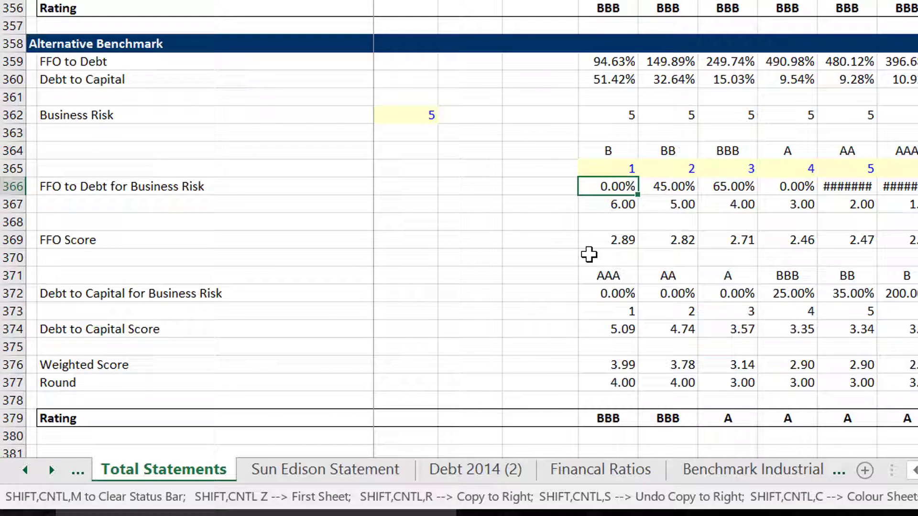
{"action": "key", "text": "Right"}
{"action": "key", "text": "Right"}
{"action": "key", "text": "Right"}
{"action": "key", "text": "Right"}
{"action": "key", "text": "Left"}
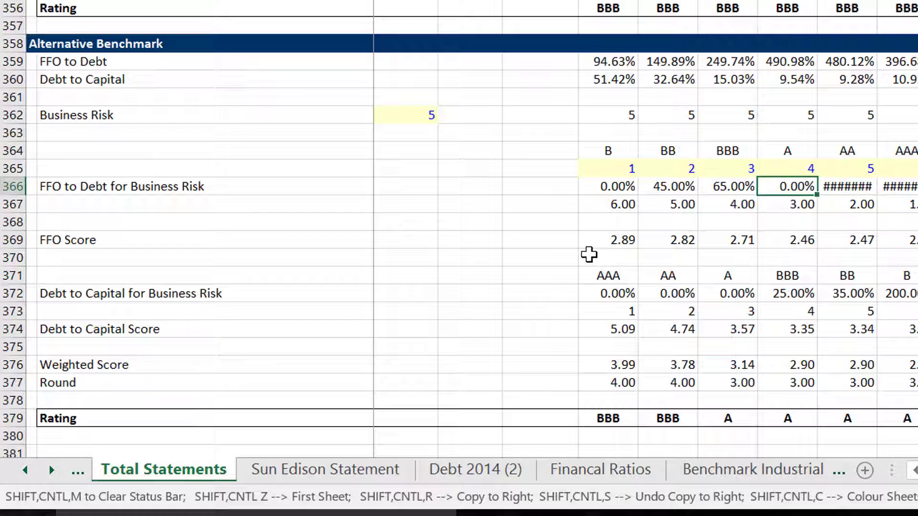
{"action": "key", "text": "ctrl+["}
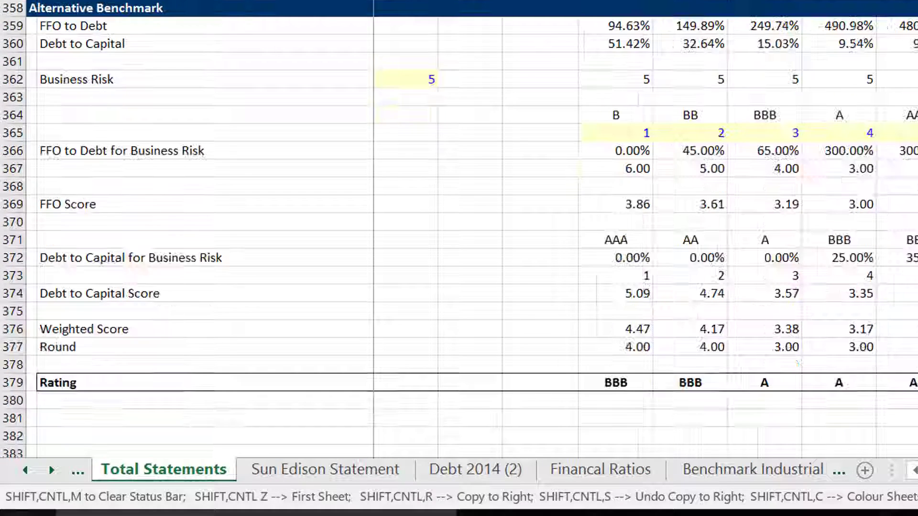
- Examine the Funds from Operations/Total Debt guidelines for the A rating on the Benchmark 2 sheet
{"action": "key", "text": "ctrl+Page_Down"}
{"action": "key", "text": "ctrl+Page_Down"}
{"action": "key", "text": "ctrl+Page_Down"}
{"action": "key", "text": "ctrl+Page_Down"}
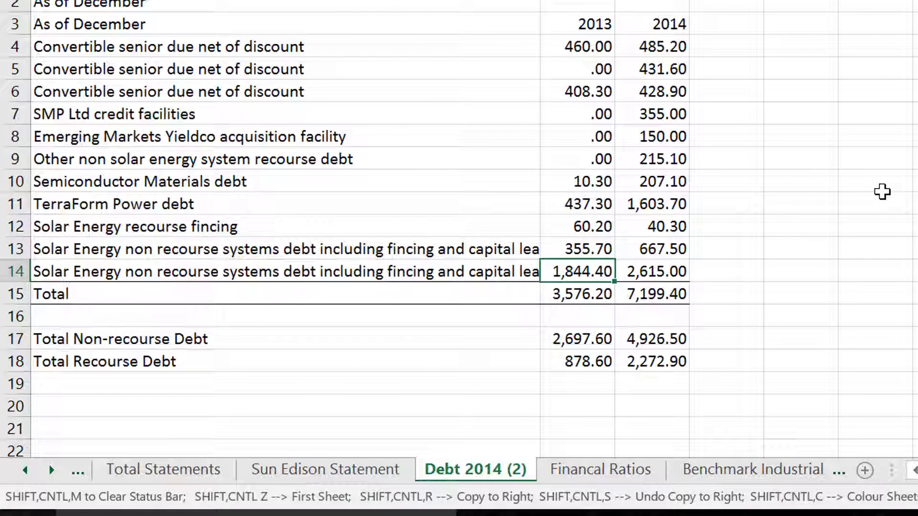
{"action": "key", "text": "ctrl+Page_Down"}
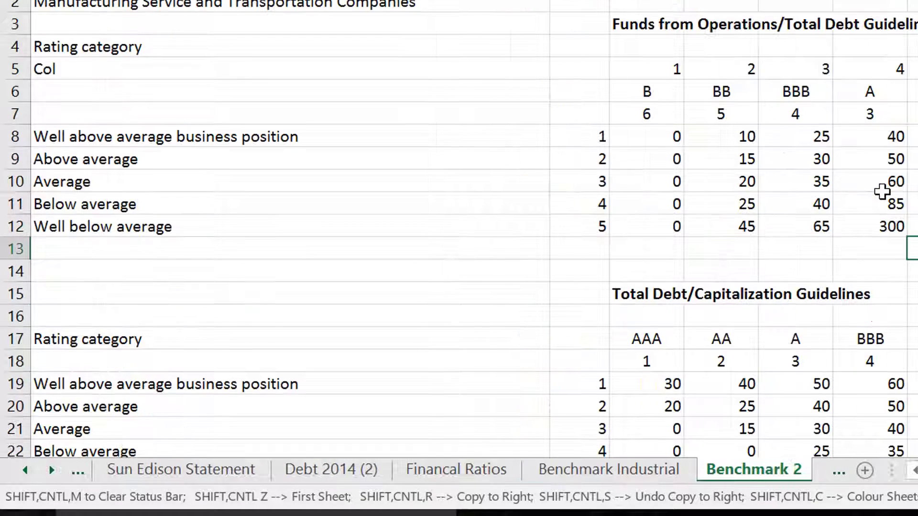
{"action": "key", "text": "Up"}
{"action": "key", "text": "Up"}
{"action": "key", "text": "Left"}
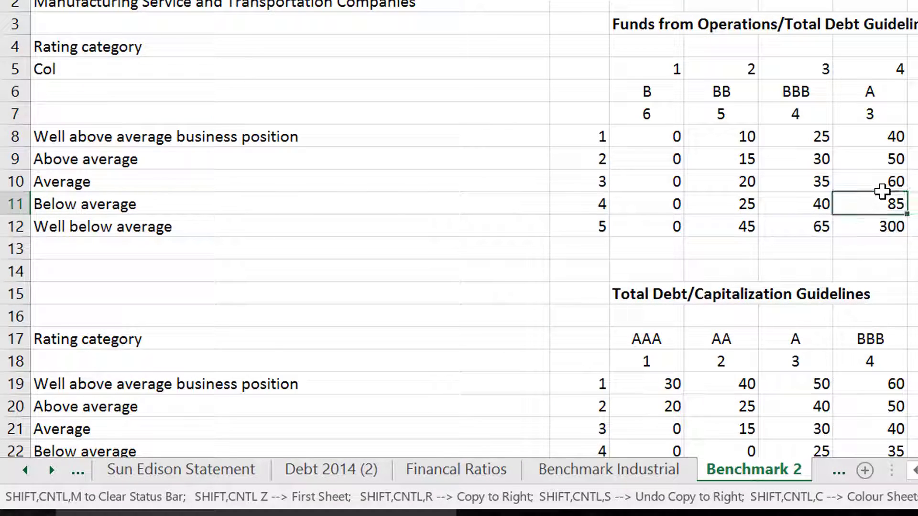
{"action": "key", "text": "Right"}
{"action": "key", "text": "Right"}
- Return to the Alternative Benchmark section on the Total Statements sheet
{"action": "key", "text": "ctrl+Page_Up"}
{"action": "key", "text": "ctrl+Page_Up"}
{"action": "key", "text": "ctrl+Page_Up"}
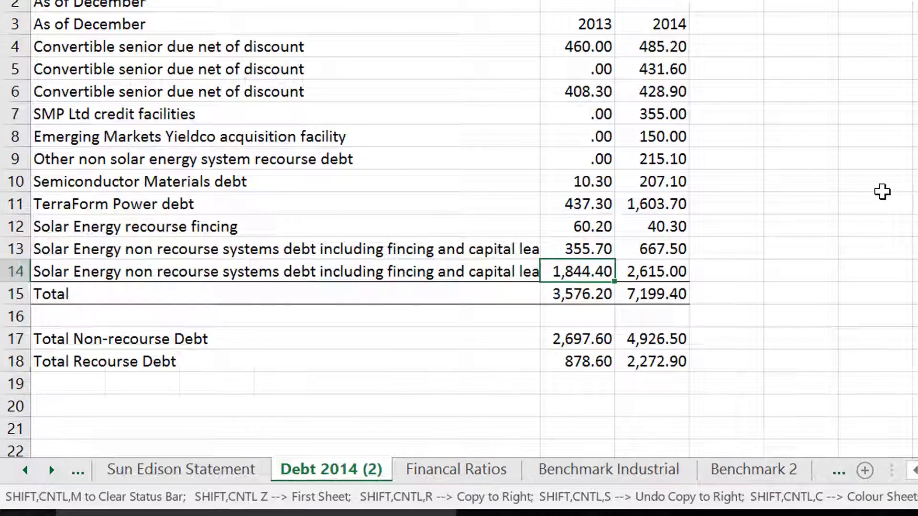
{"action": "key", "text": "ctrl+Page_Up"}
{"action": "key", "text": "ctrl+Page_Up"}
{"action": "key", "text": "ctrl+Page_Up"}
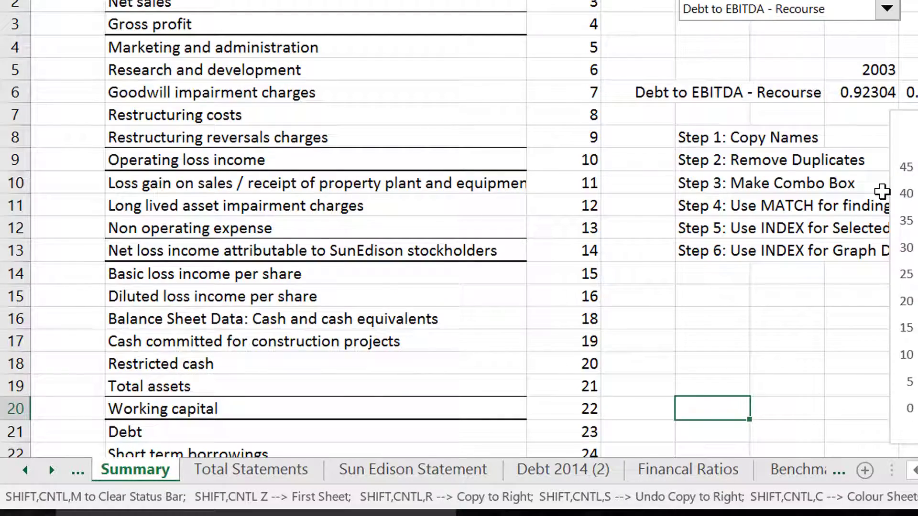
{"action": "key", "text": "ctrl+Page_Up"}
{"action": "key", "text": "ctrl+Page_Down"}
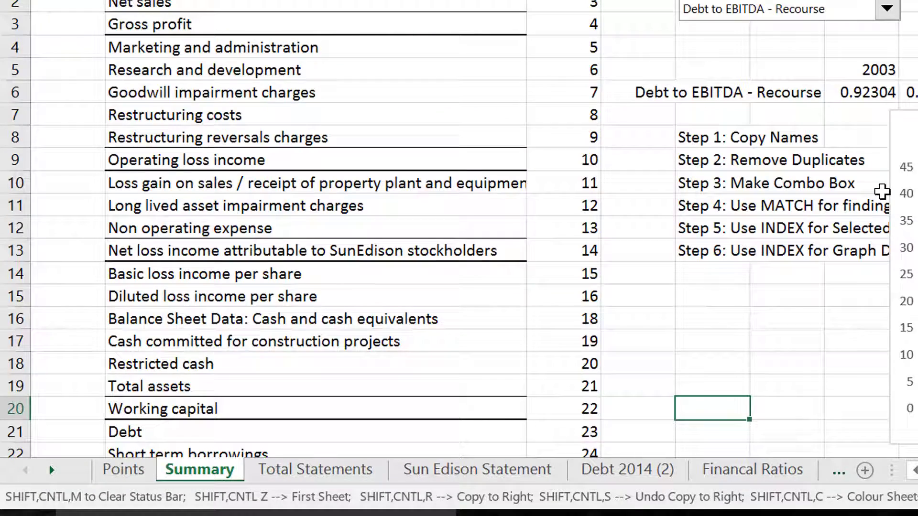
{"action": "key", "text": "ctrl+Page_Down"}
{"action": "scroll", "coordinate": [882, 191], "scroll_direction": "up", "scroll_amount": 1}
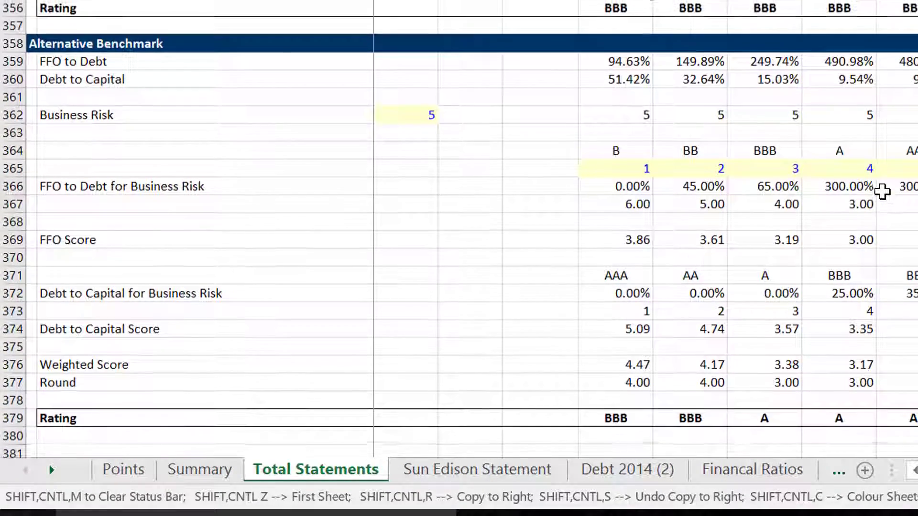
- Review the alternative benchmark's scores down to the Debt to Capital Score in F374 and G374
{"action": "key", "text": "Down"}
{"action": "key", "text": "Down"}
{"action": "key", "text": "Down"}
{"action": "key", "text": "Down"}
{"action": "key", "text": "Down"}
{"action": "key", "text": "Down"}
{"action": "key", "text": "Down"}
{"action": "key", "text": "Down"}
{"action": "key", "text": "Down"}
{"action": "key", "text": "Down"}
{"action": "key", "text": "Down"}
{"action": "key", "text": "Down"}
{"action": "key", "text": "Down"}
{"action": "key", "text": "Down"}
{"action": "key", "text": "Down"}
{"action": "key", "text": "Down"}
{"action": "key", "text": "Down"}
{"action": "key", "text": "Down"}
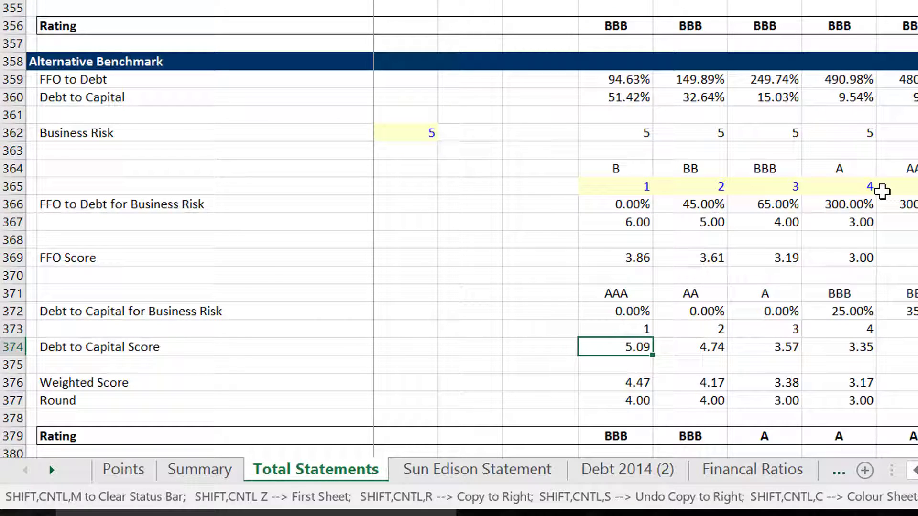
{"action": "key", "text": "Right"}
{"action": "key", "text": "Down"}
{"action": "key", "text": "Up"}
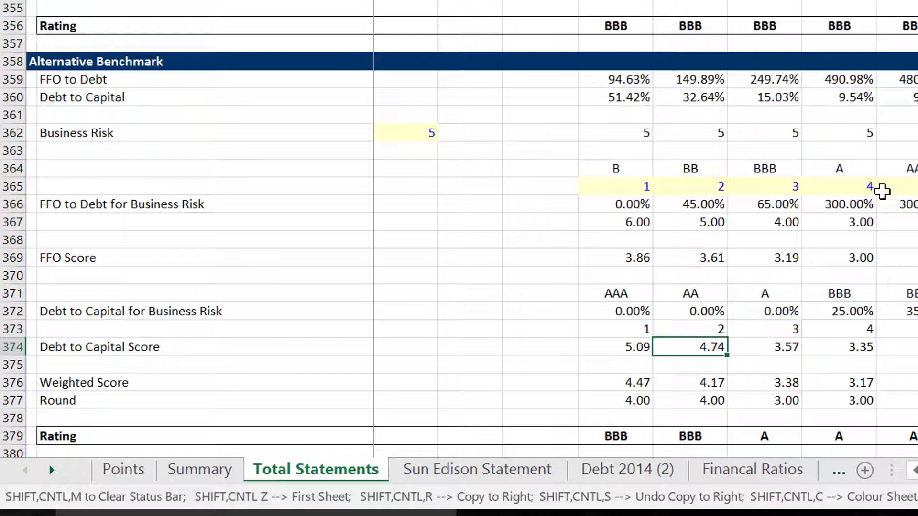
- Save the workbook as Sun Edison Case Study.xlsm, replacing the existing file
{"action": "key", "text": "F12"}
{"action": "key", "text": "Return"}
{"action": "key", "text": "Left"}
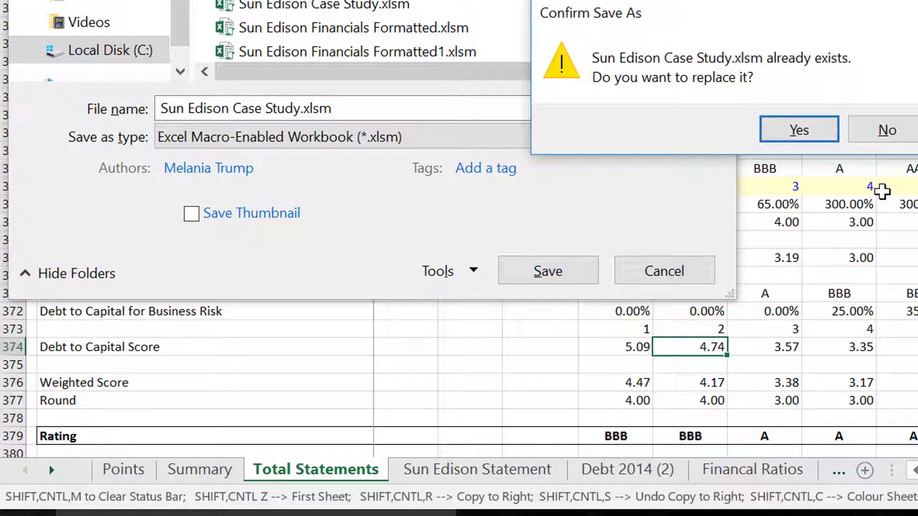
{"action": "key", "text": "Return"}
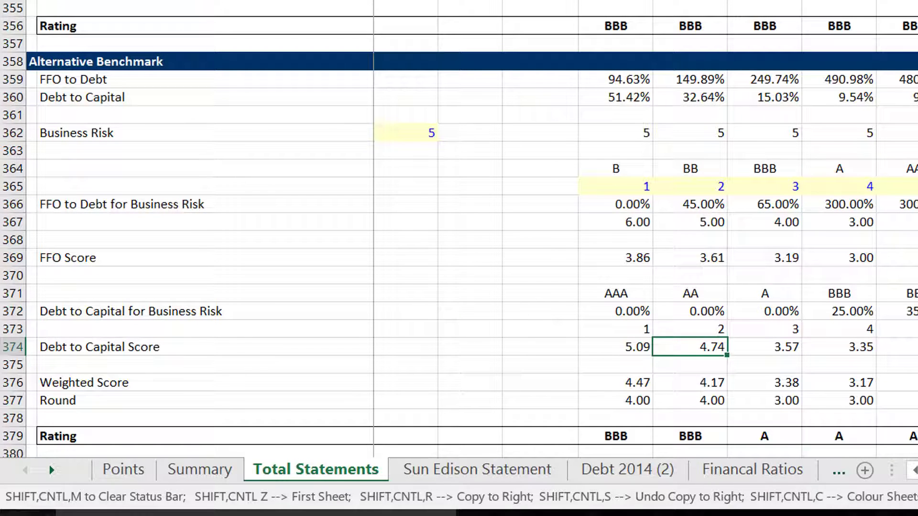